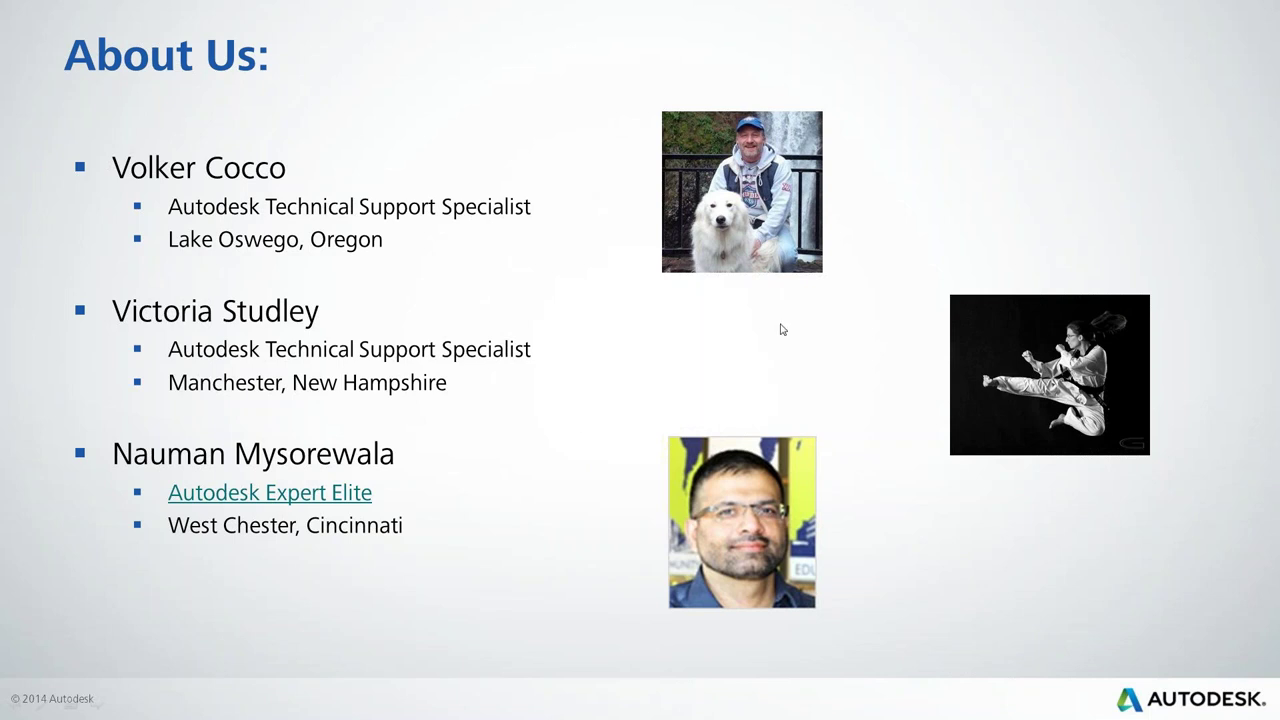
Advance the slideshow to the Before We Get Started slide
key("Right")
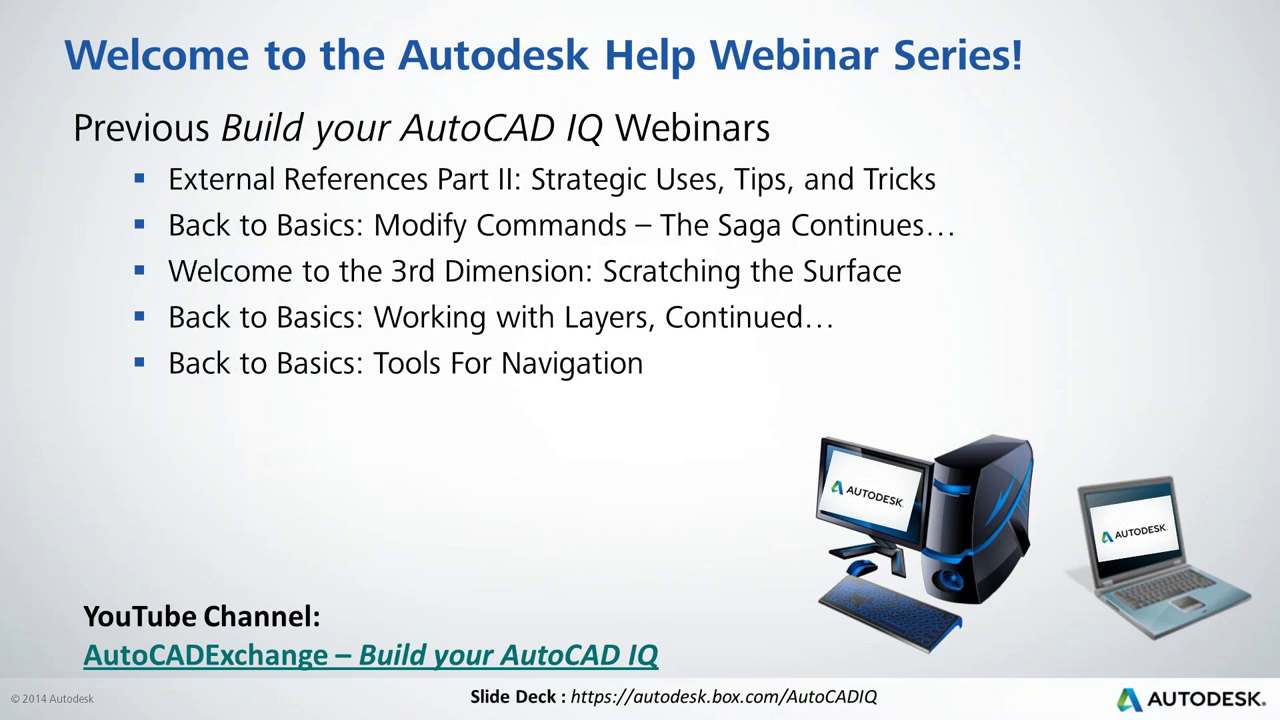
Advance the slideshow past the Influence future AutoCAD releases slide toward the agenda
key("Right")
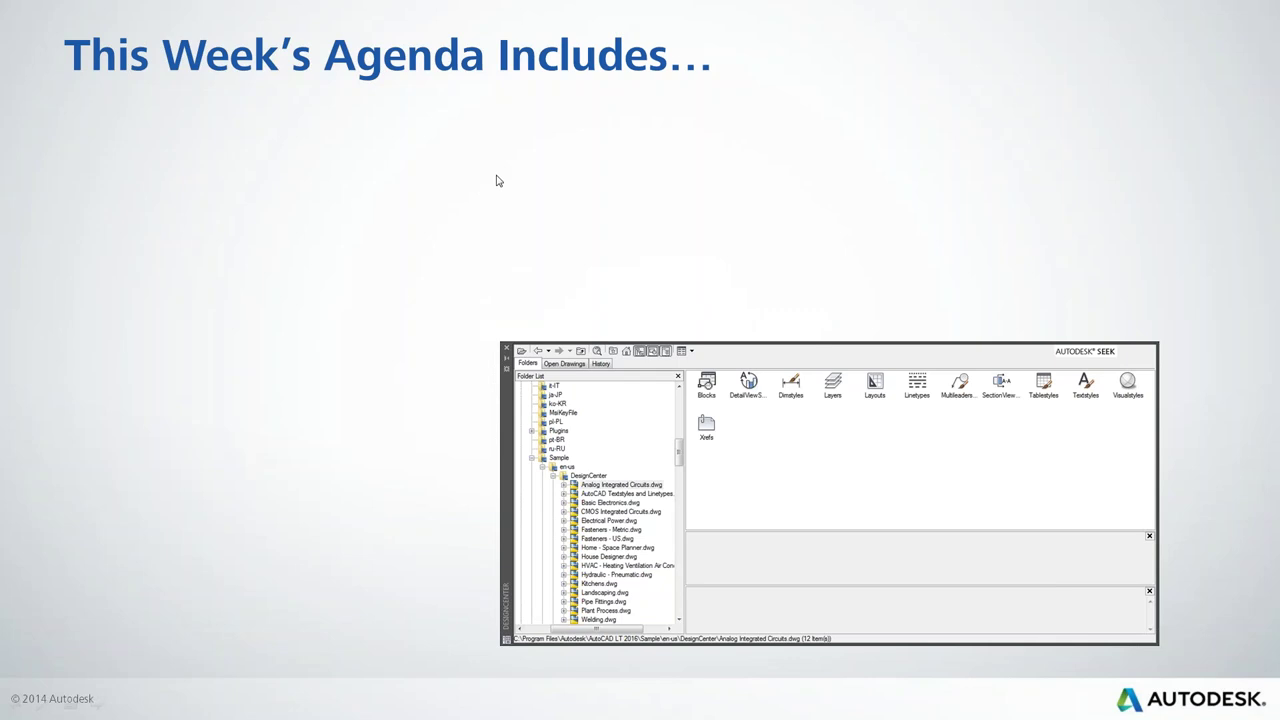
Reveal The DesignCenter Interface bullet on the agenda slide
key("Right")
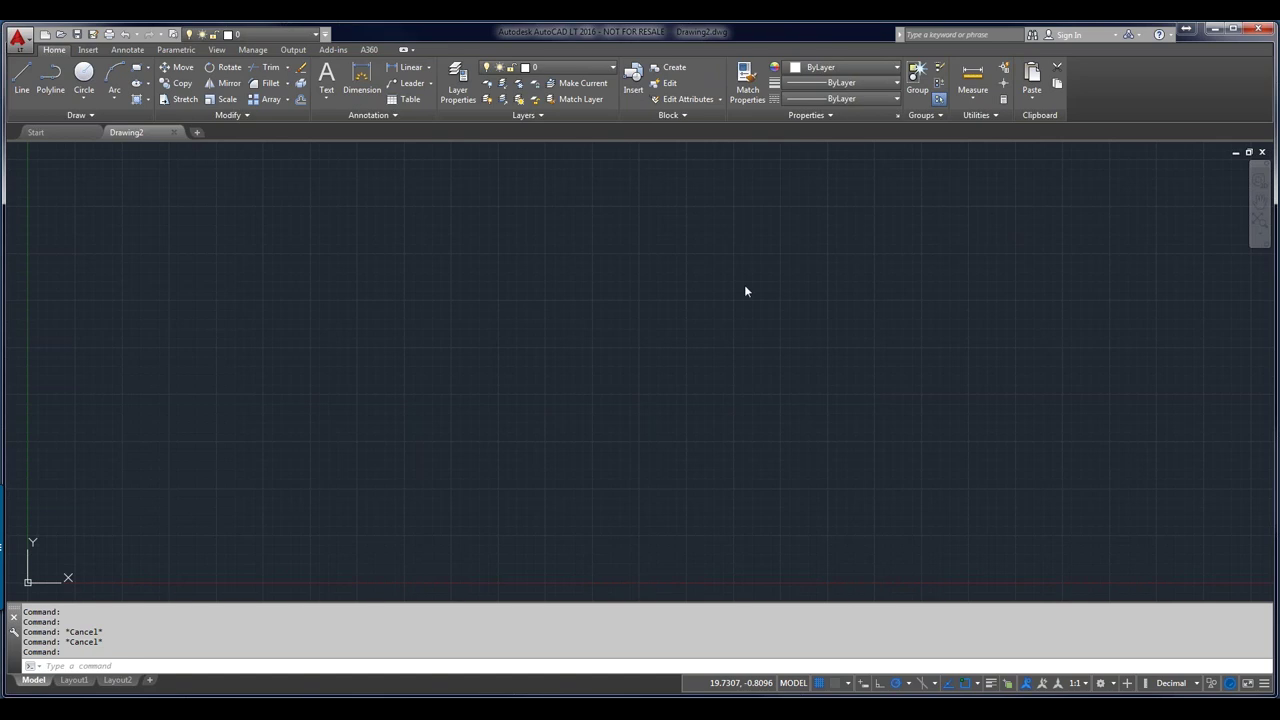
Switch the ribbon from the View tab to the Insert tab
left_click(217, 50)
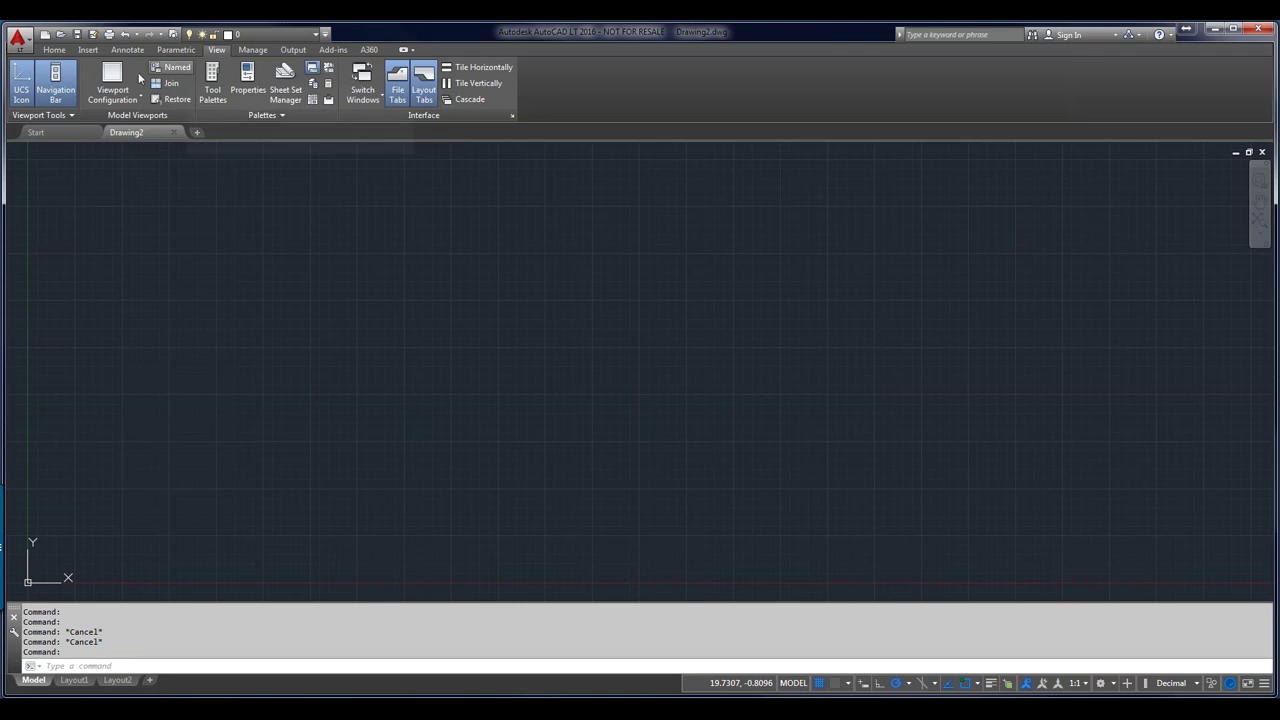
left_click(87, 50)
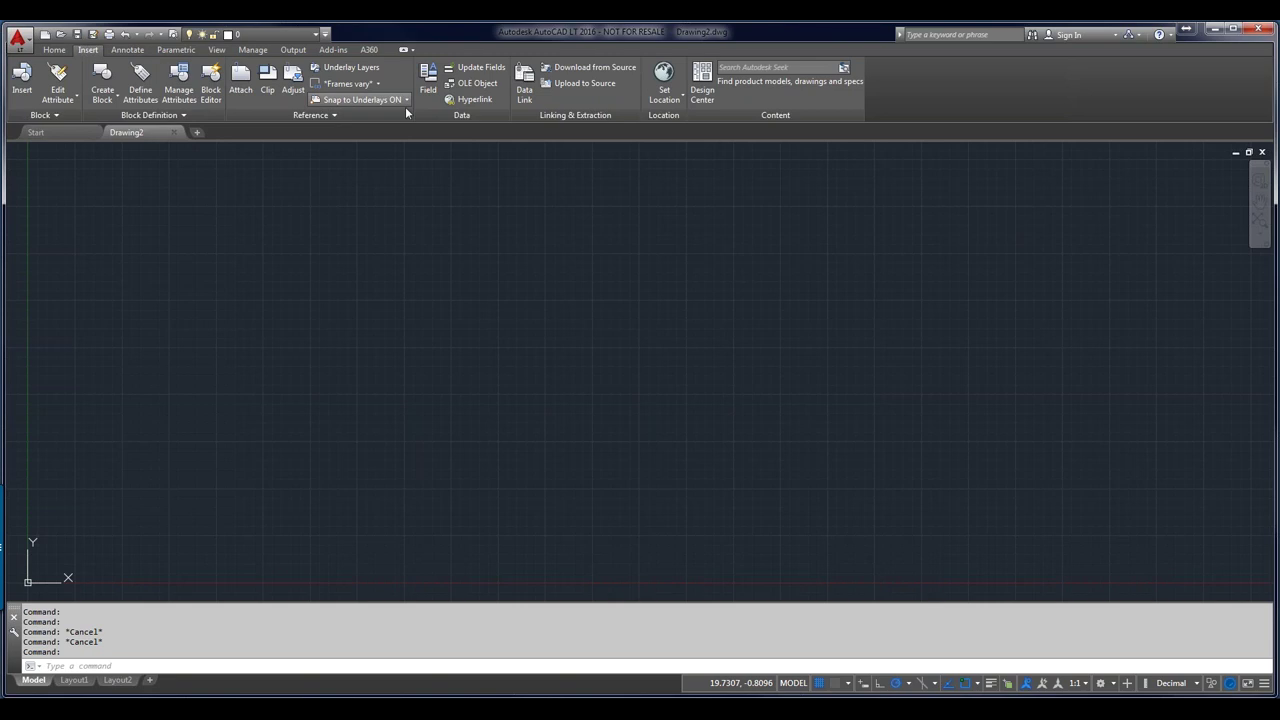
Open the DesignCenter palette and bring up its title-strip options menu
left_click(702, 88)
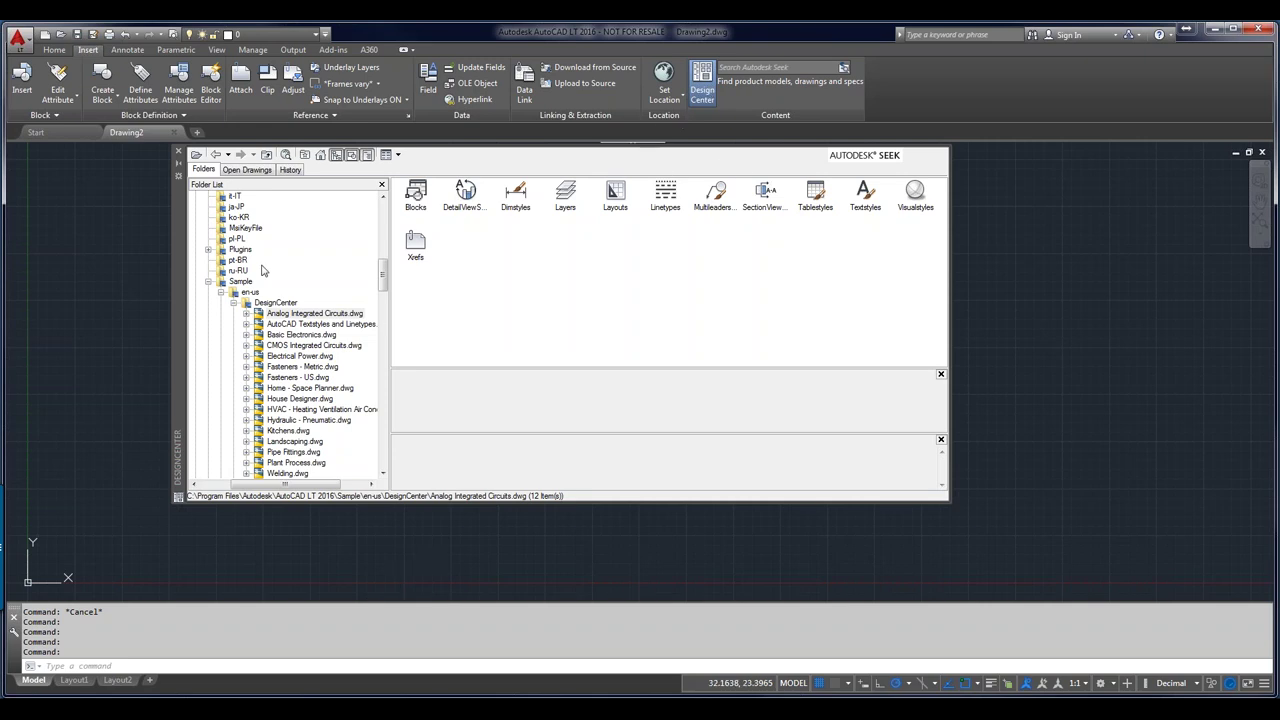
right_click(182, 279)
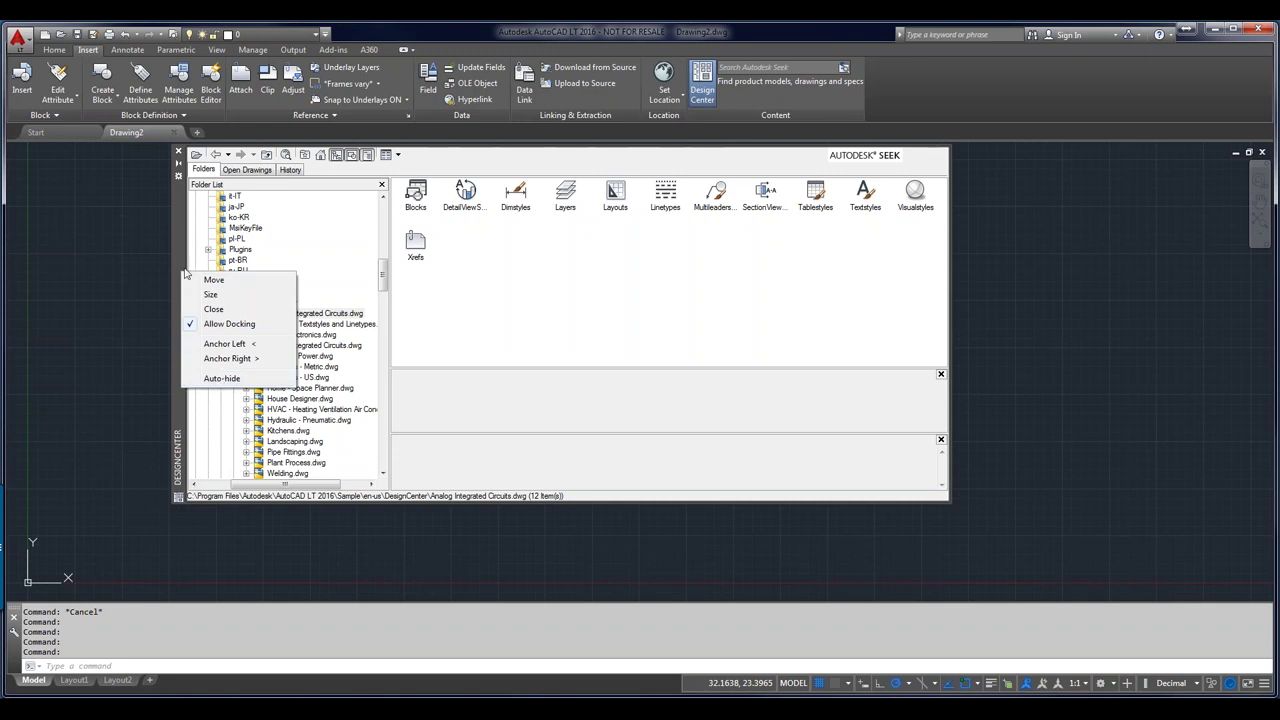
Anchor DesignCenter left with auto-hide and browse the Folders tree to AutoCAD LT 2016
left_click(228, 344)
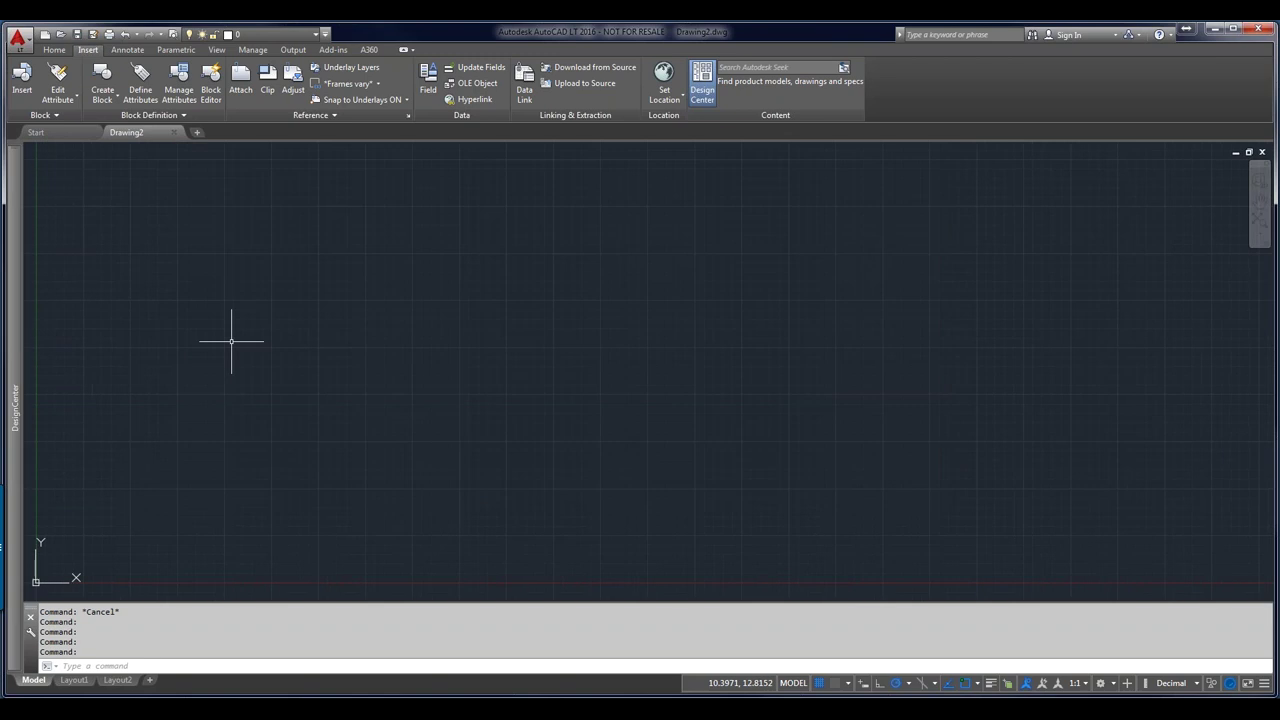
mouse_move(24, 400)
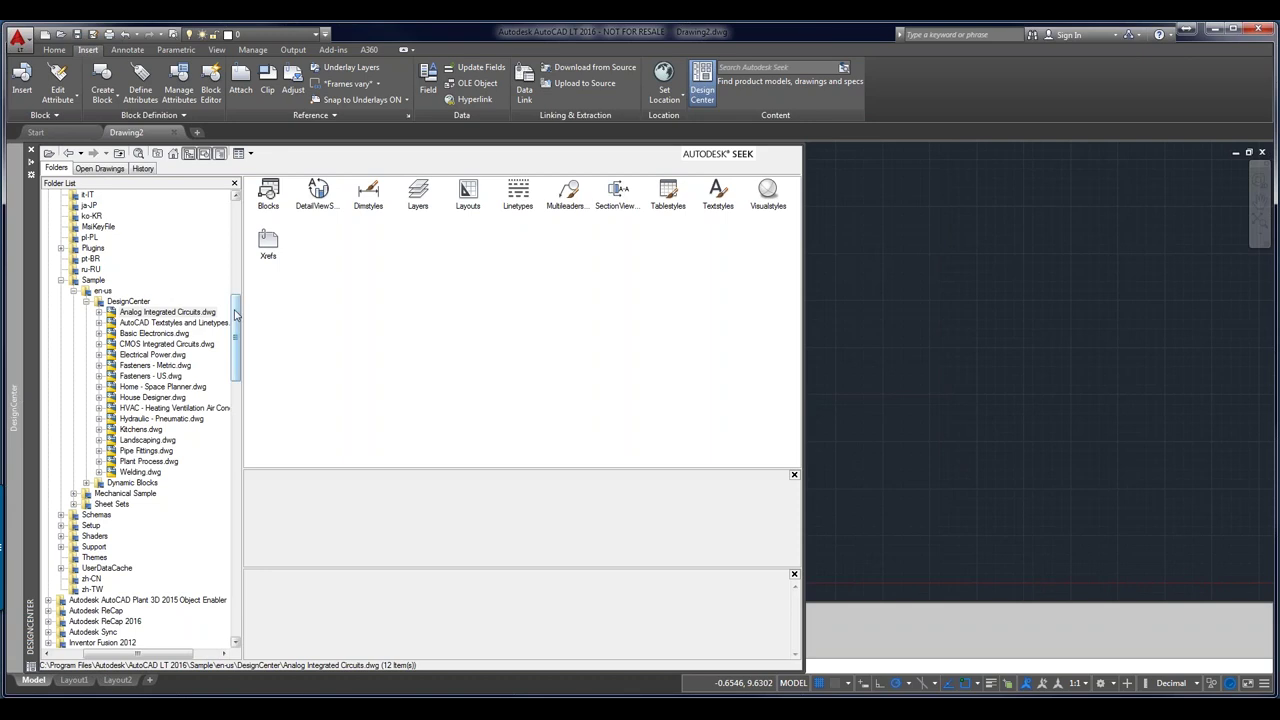
left_click_drag(236, 315, 235, 210)
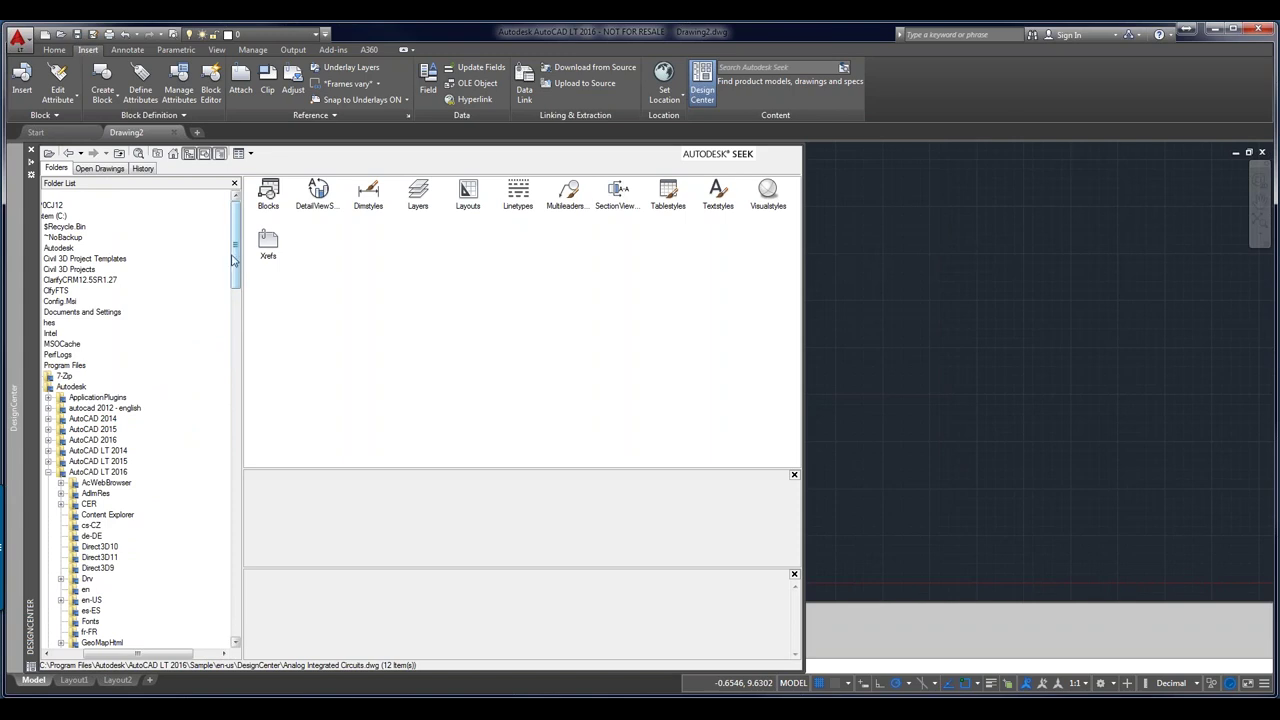
left_click_drag(236, 260, 231, 320)
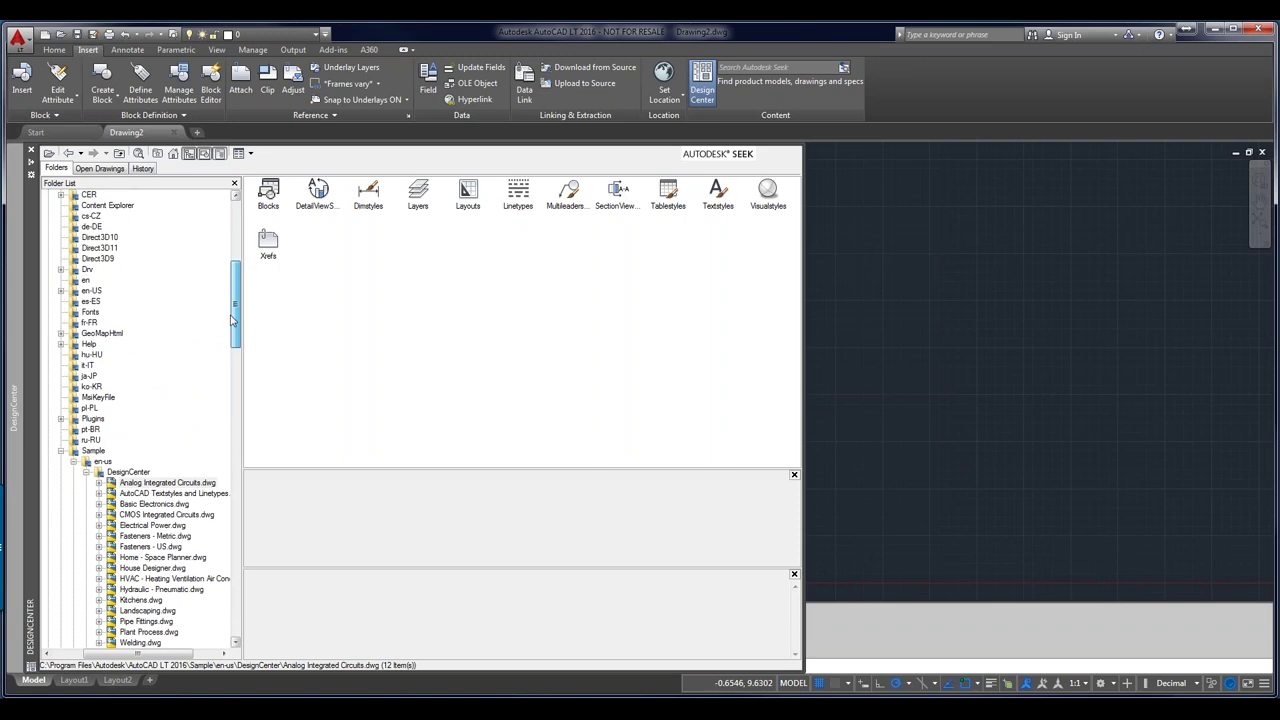
left_click_drag(231, 320, 233, 612)
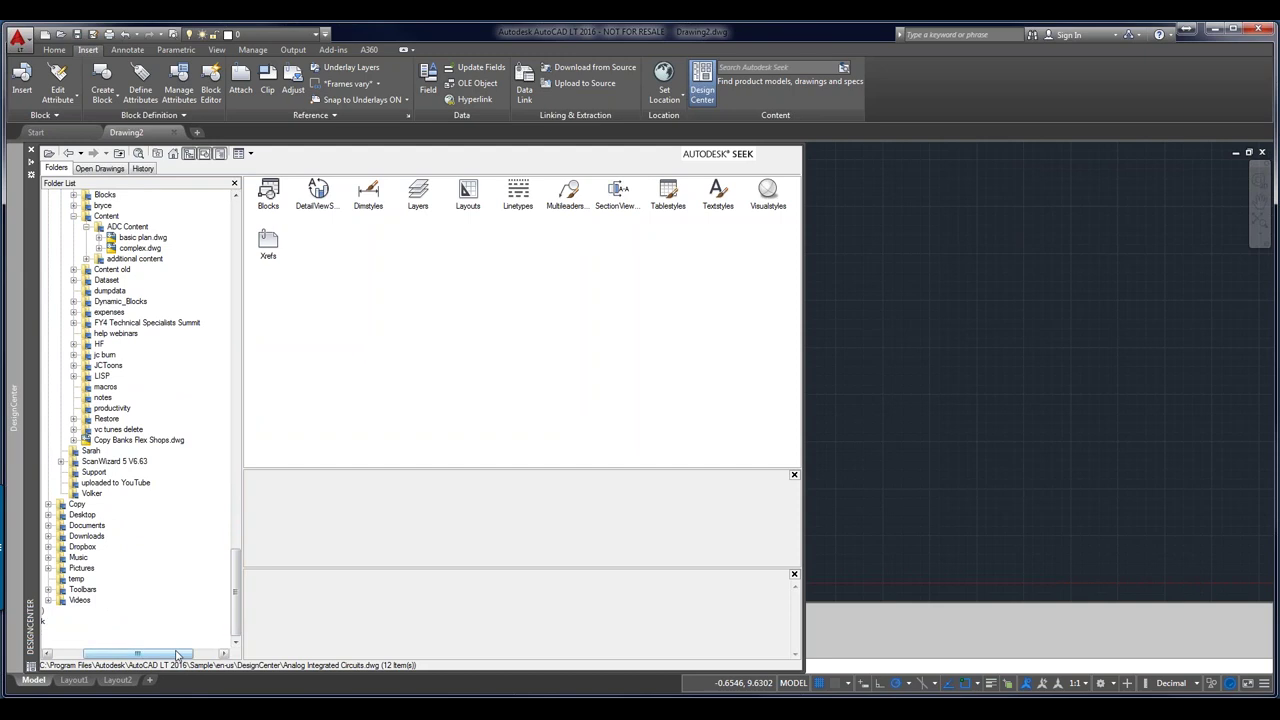
left_click_drag(172, 654, 136, 652)
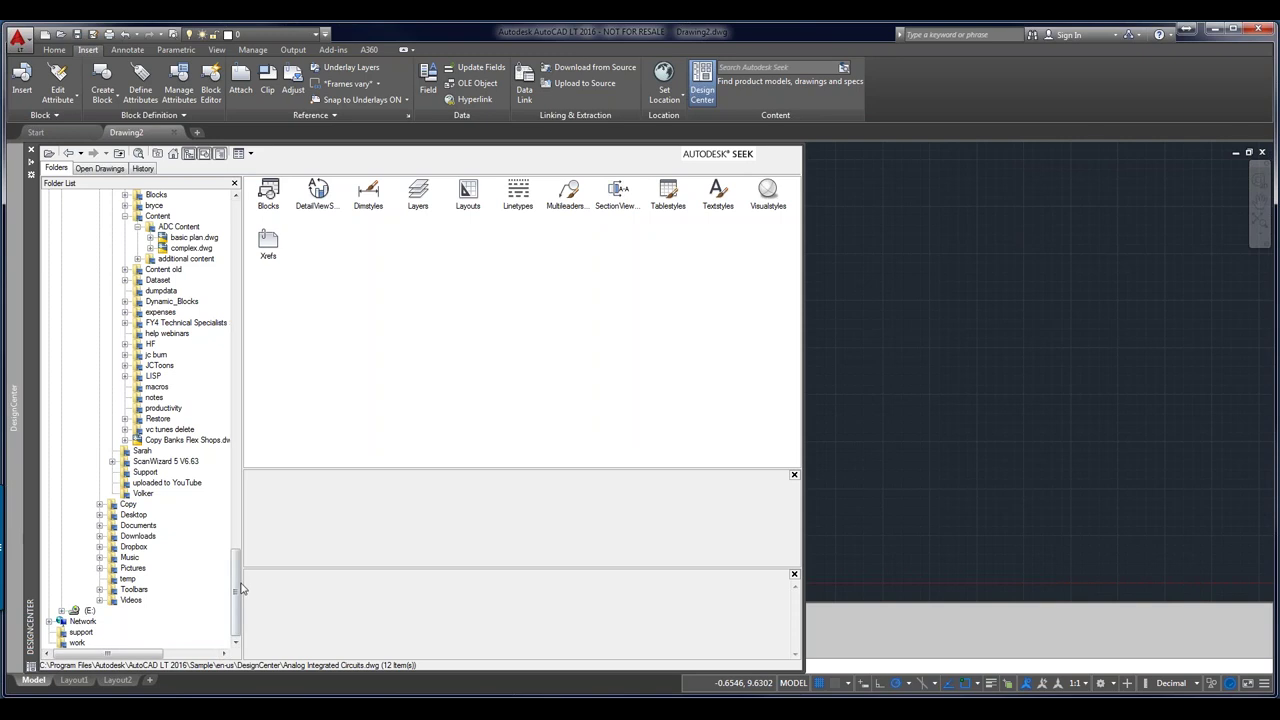
left_click_drag(235, 590, 228, 234)
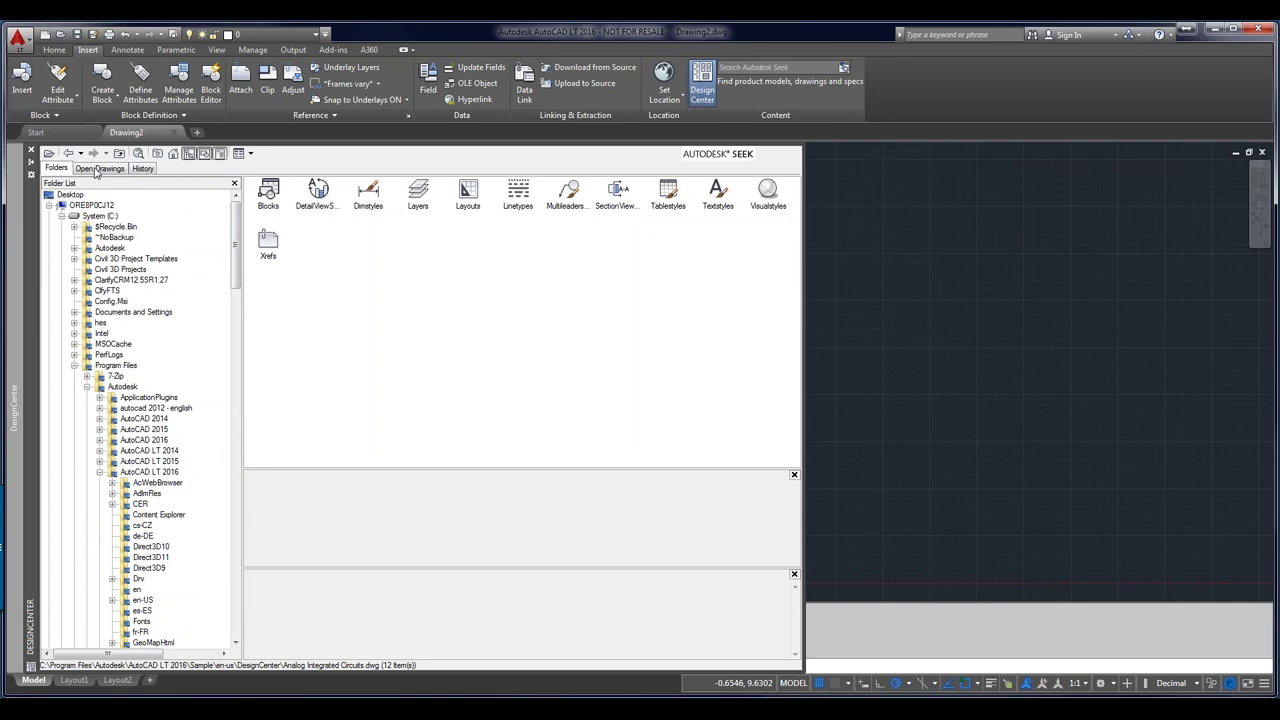
Check the Open Drawings tab, return to Folders, and bring up the Load dialog
left_click(97, 169)
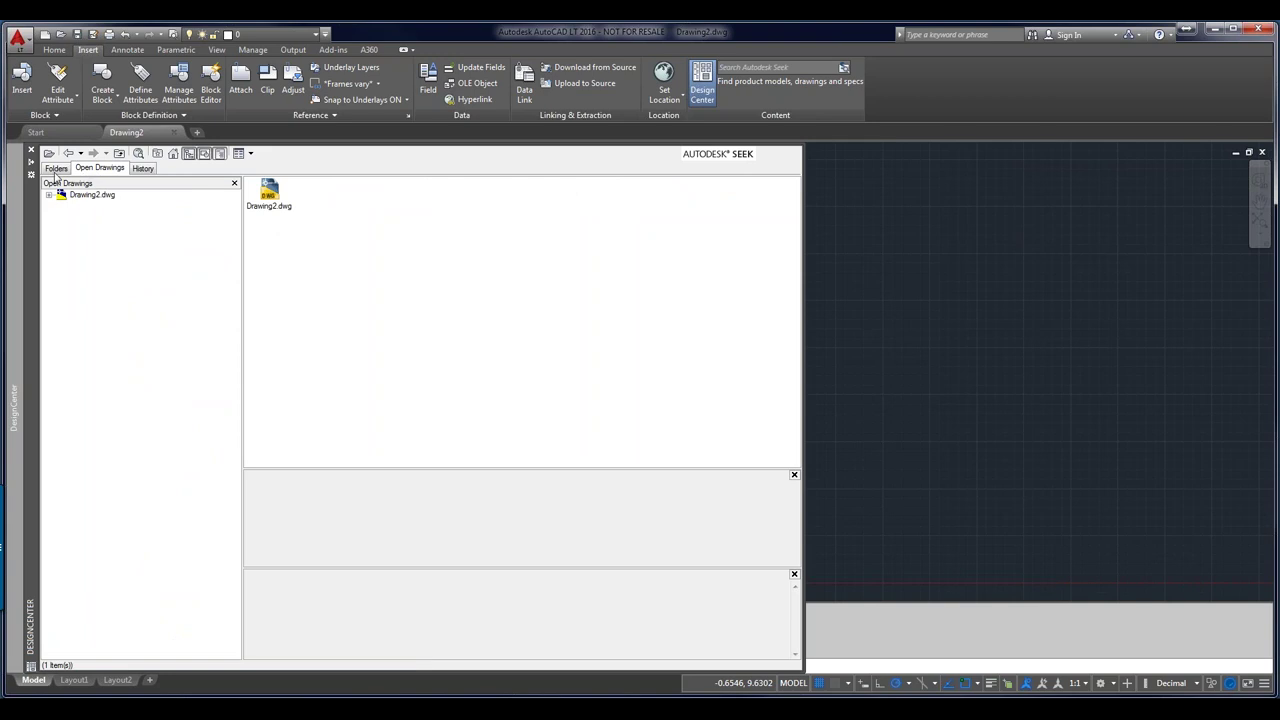
left_click(56, 169)
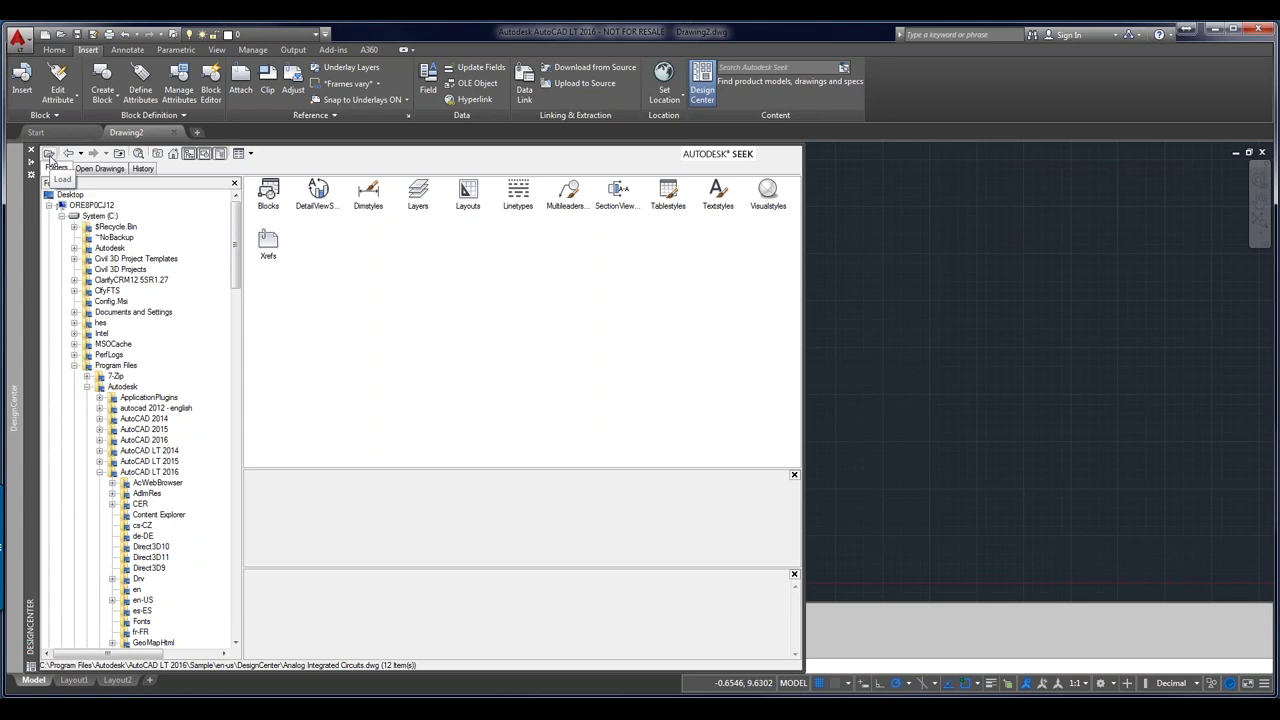
left_click(49, 154)
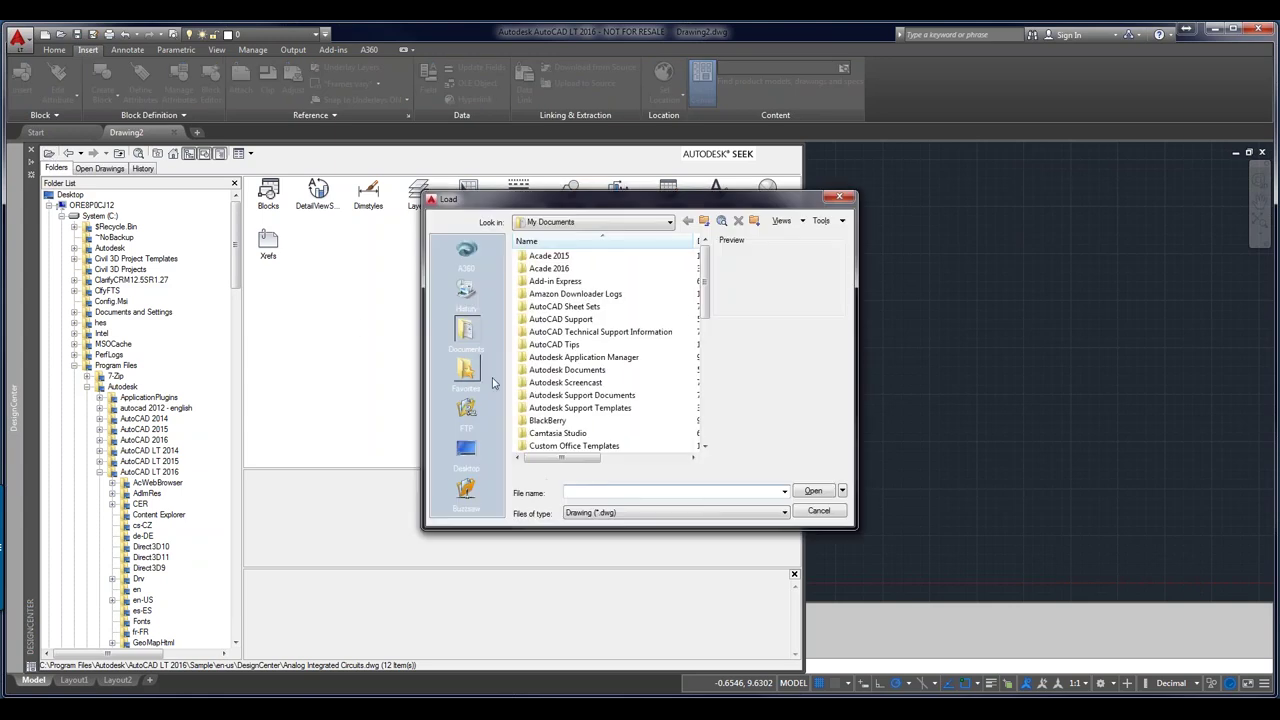
Review loadable file types, keep Drawing (*.dwg), and cancel the Load dialog
left_click(786, 514)
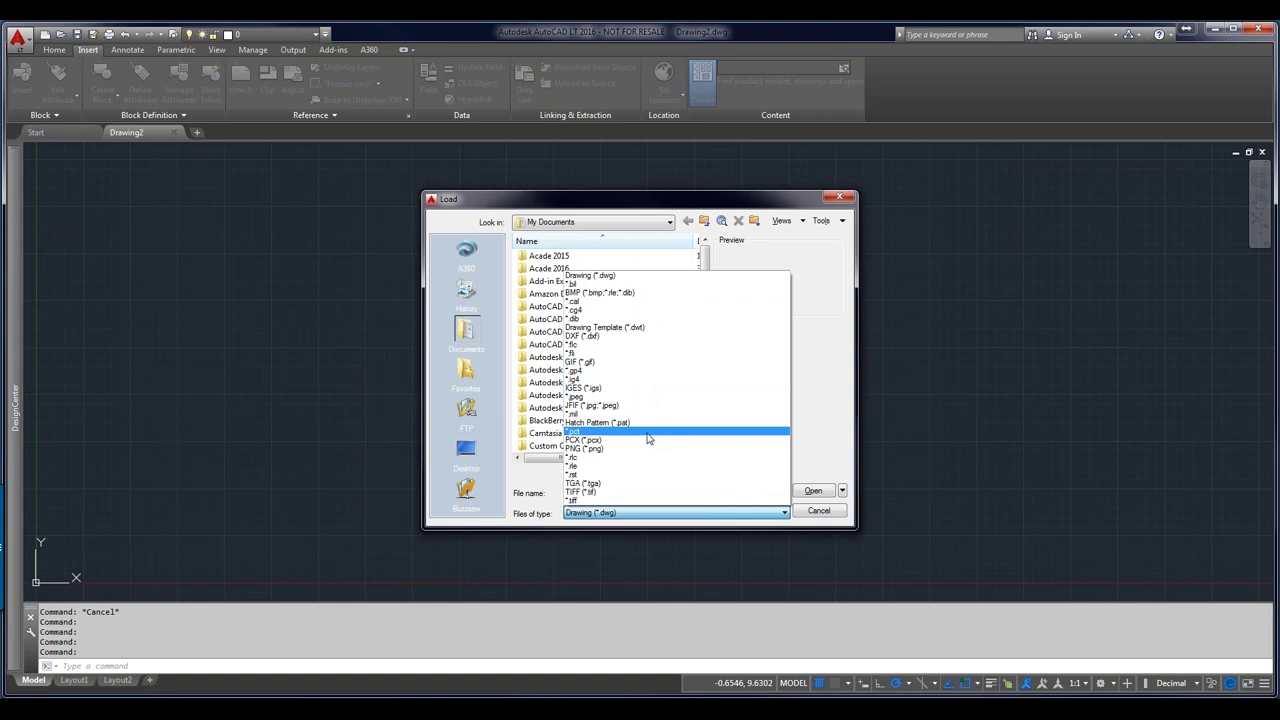
left_click(817, 513)
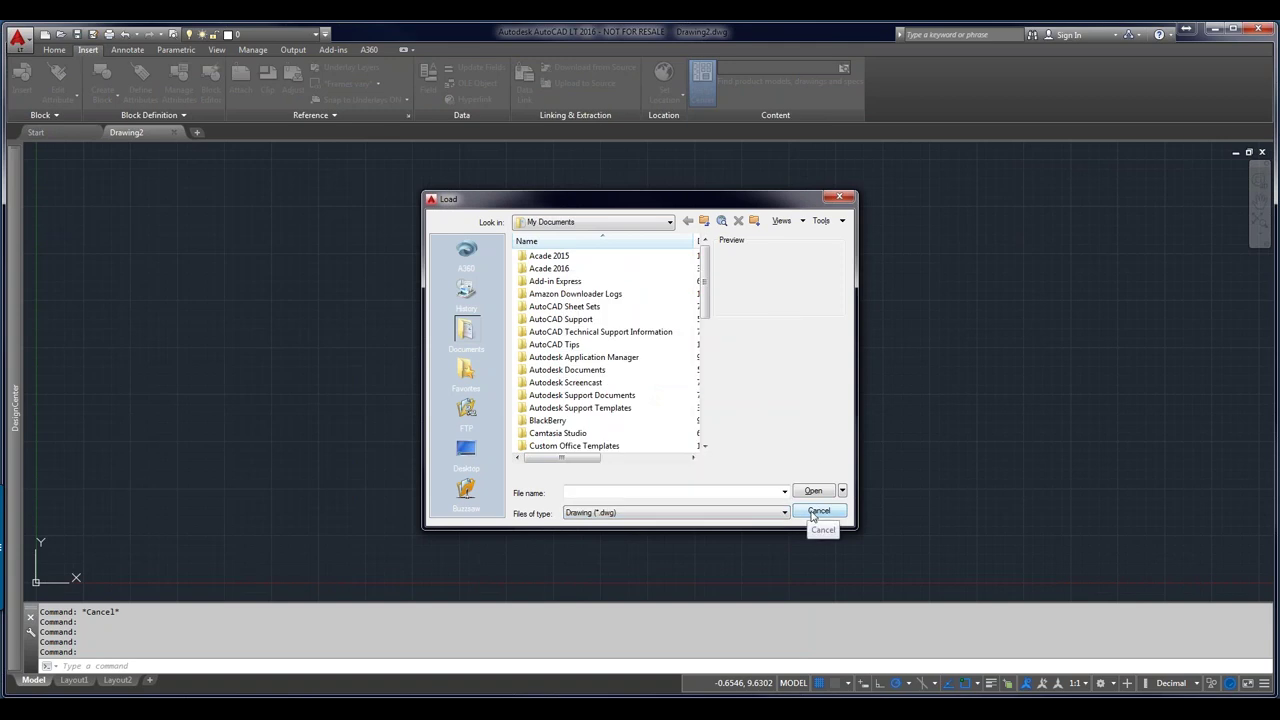
left_click(817, 512)
mouse_move(22, 385)
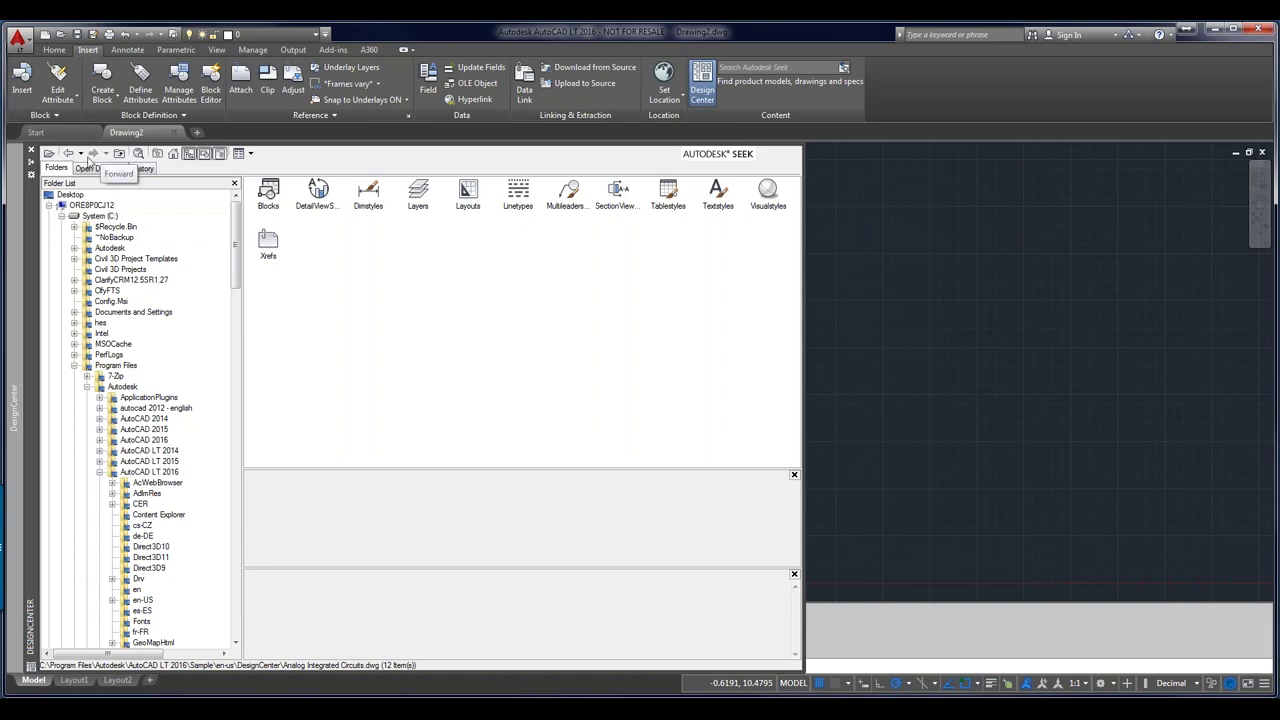
View DesignCenter's recent-path history, then return to the home Sample folder
left_click(80, 154)
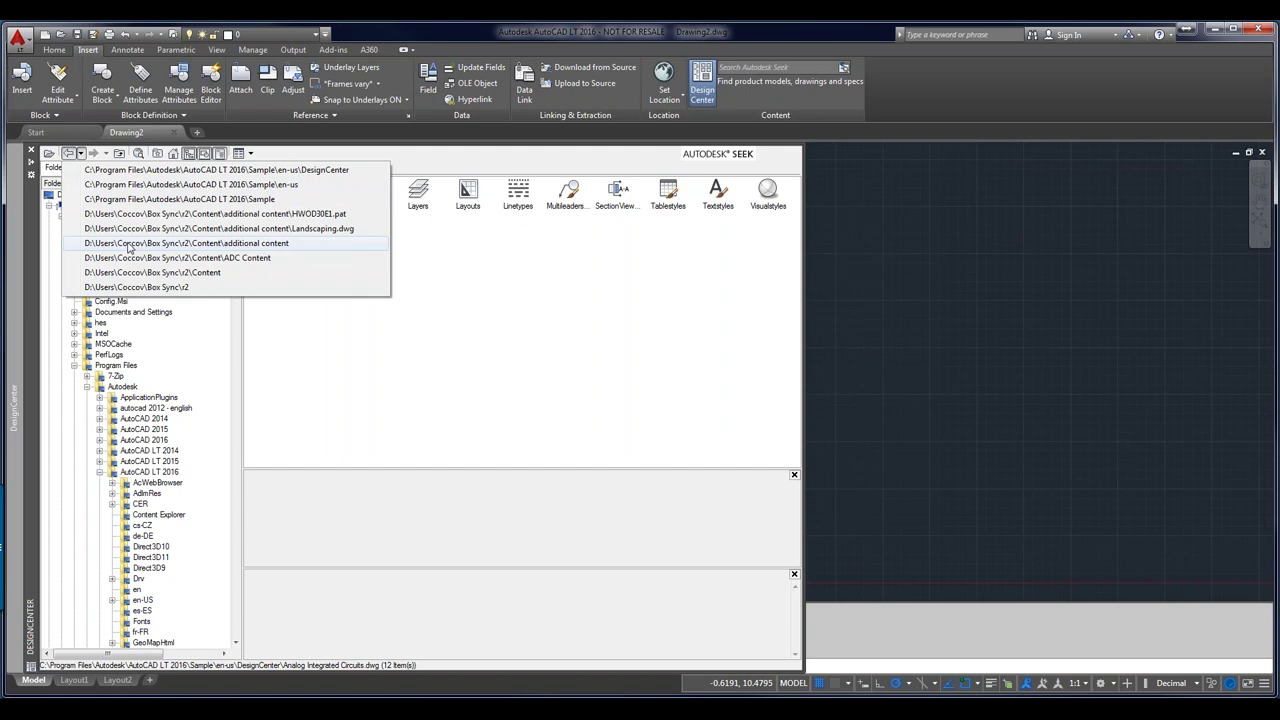
left_click(107, 155)
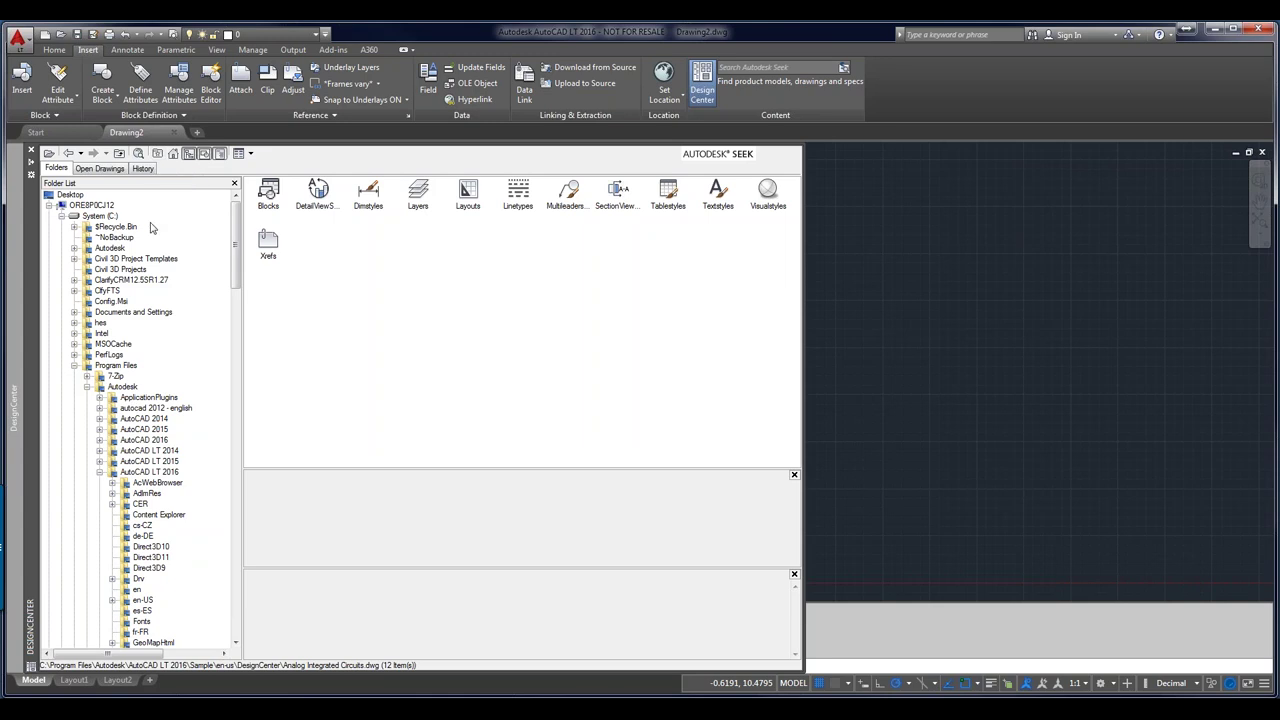
left_click(172, 156)
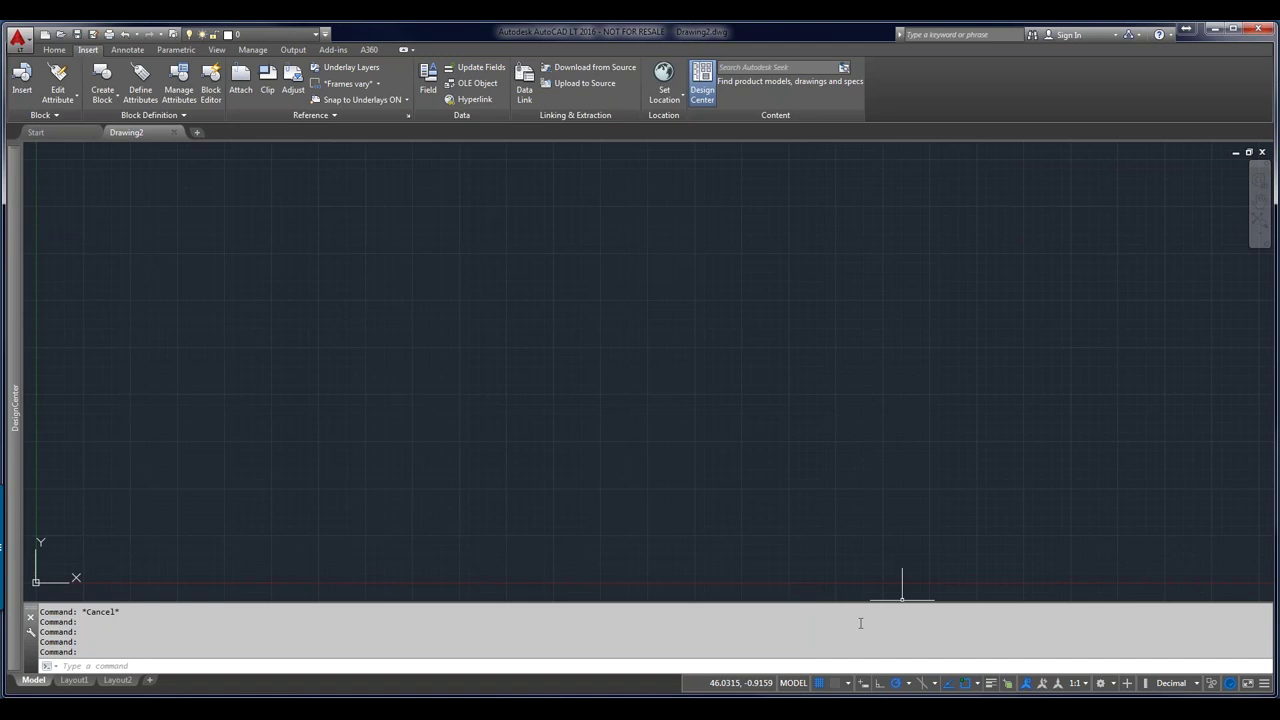
Run ADCNAVIGATE and expand DesignCenter to show the AutoCAD LT 2016 Sample folders
type("adc")
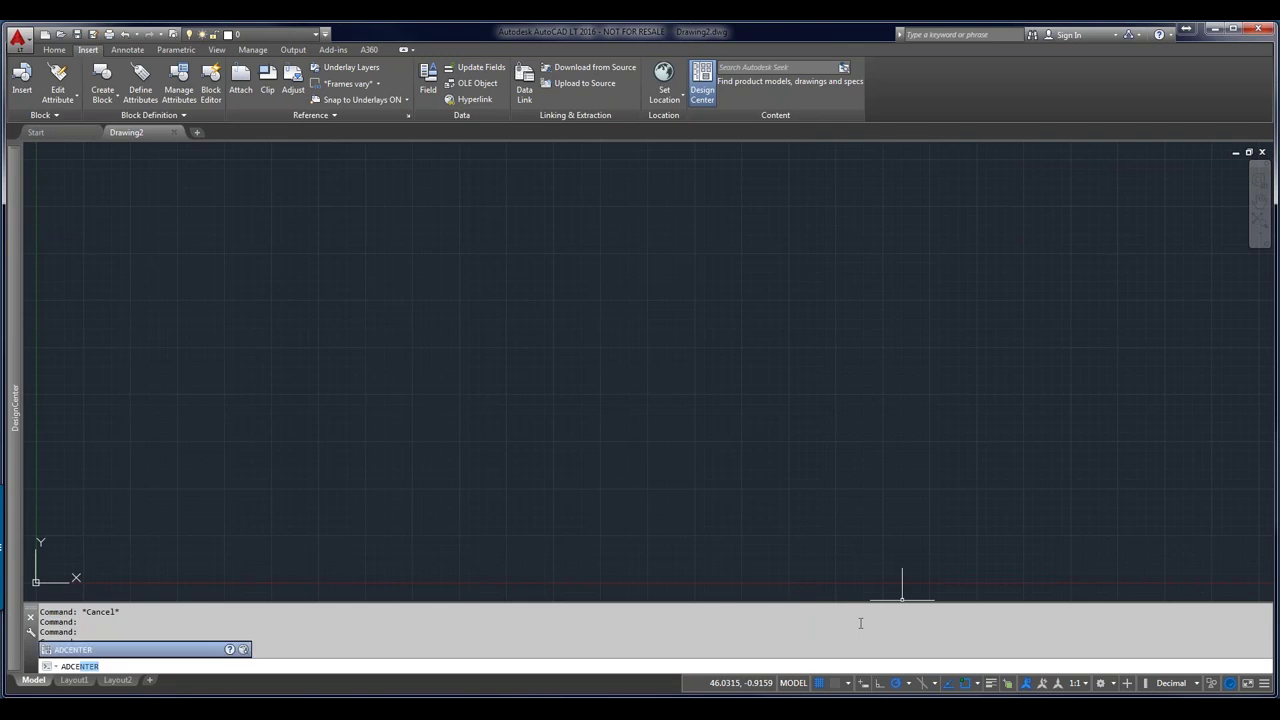
type("navigate")
key("Return")
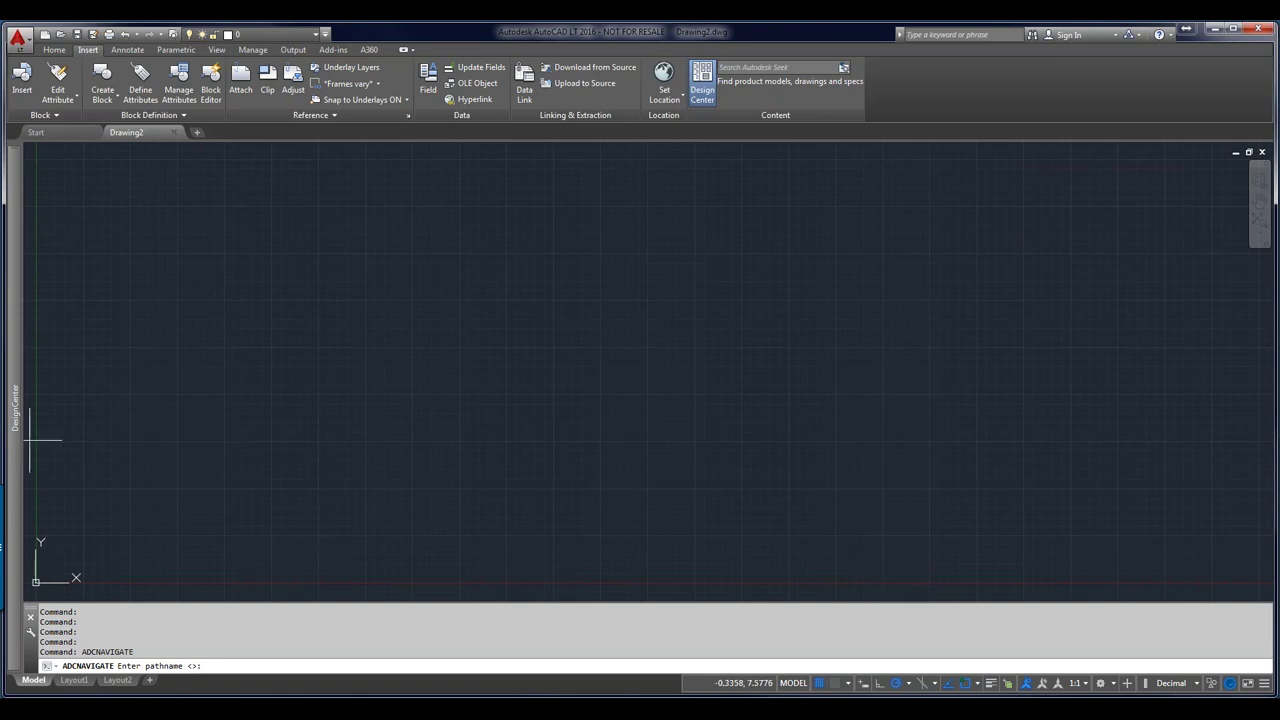
mouse_move(14, 448)
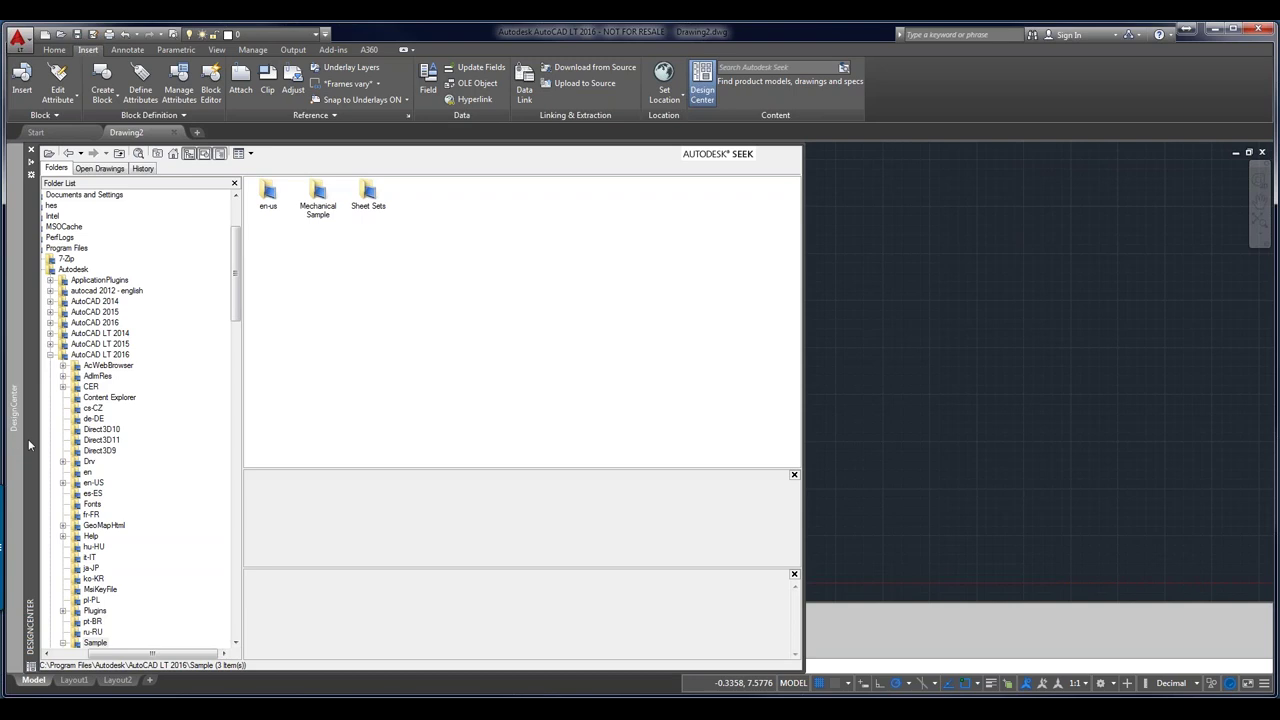
List the AutoCAD 2014 folder's contents and review its folder options menu
right_click(97, 378)
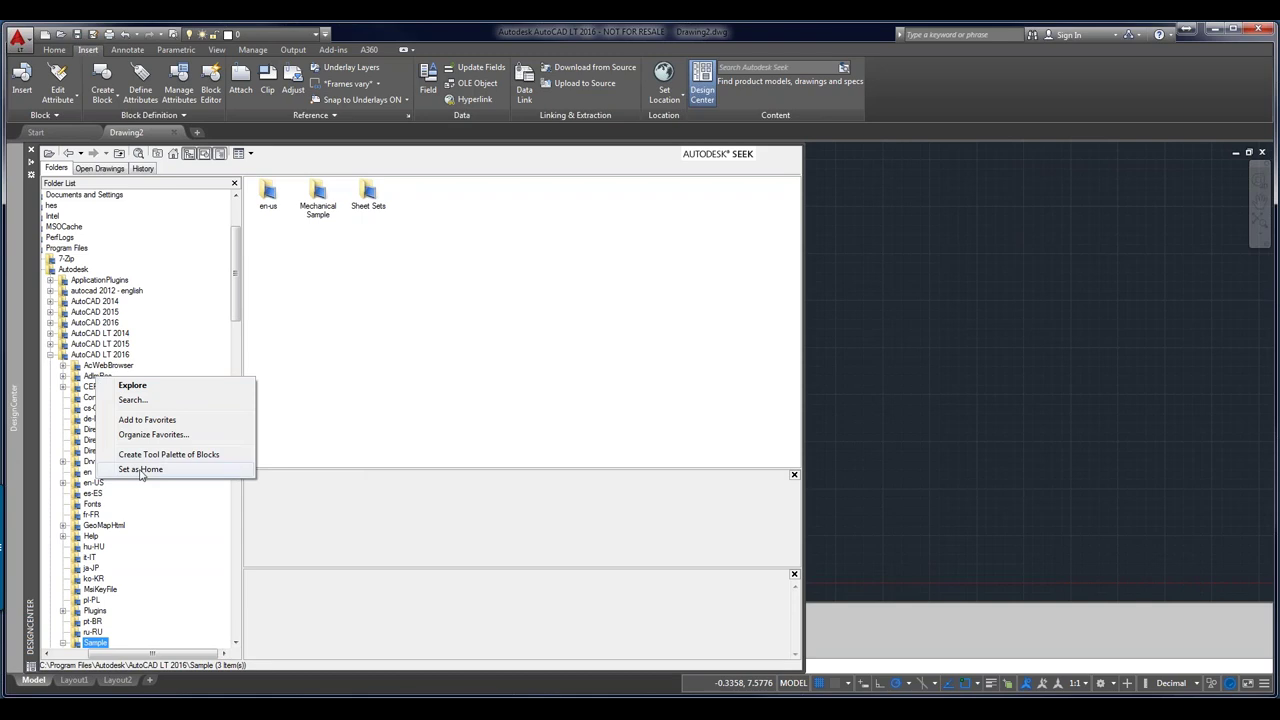
left_click(85, 301)
right_click(90, 303)
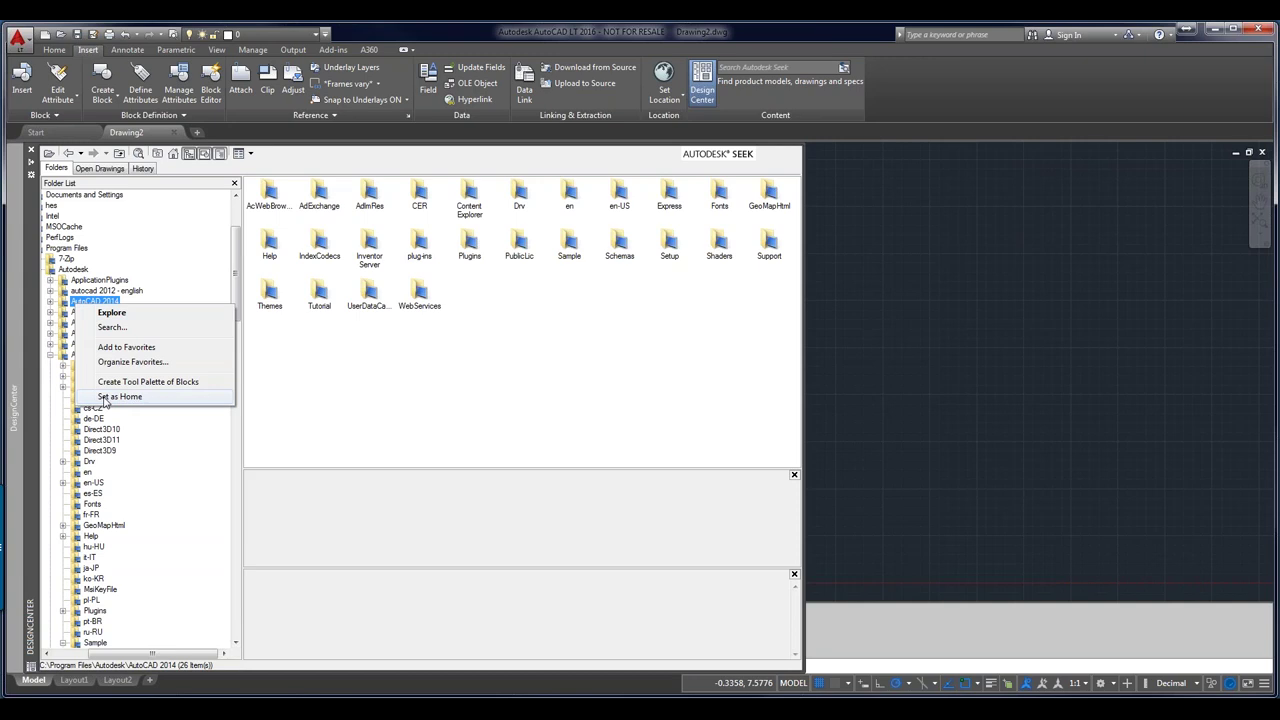
left_click(22, 370)
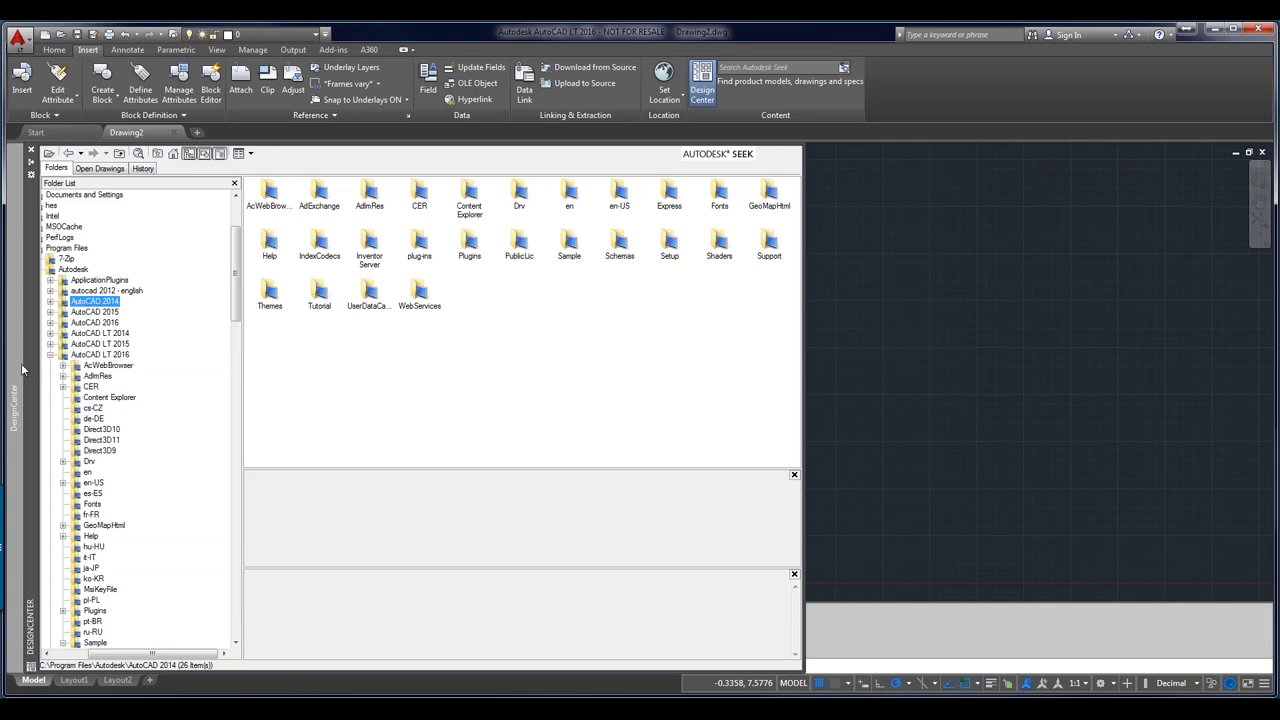
Toggle the Tree View, Preview and Description panes off and back on
left_click(188, 154)
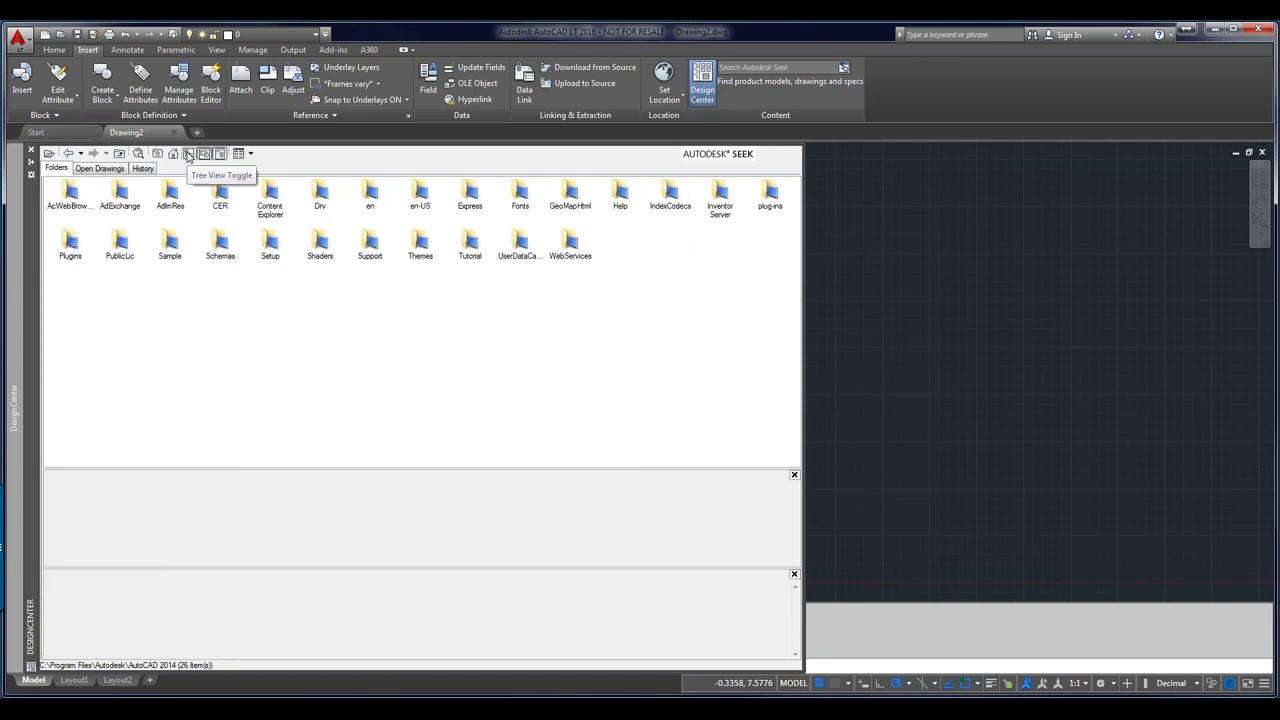
left_click(188, 154)
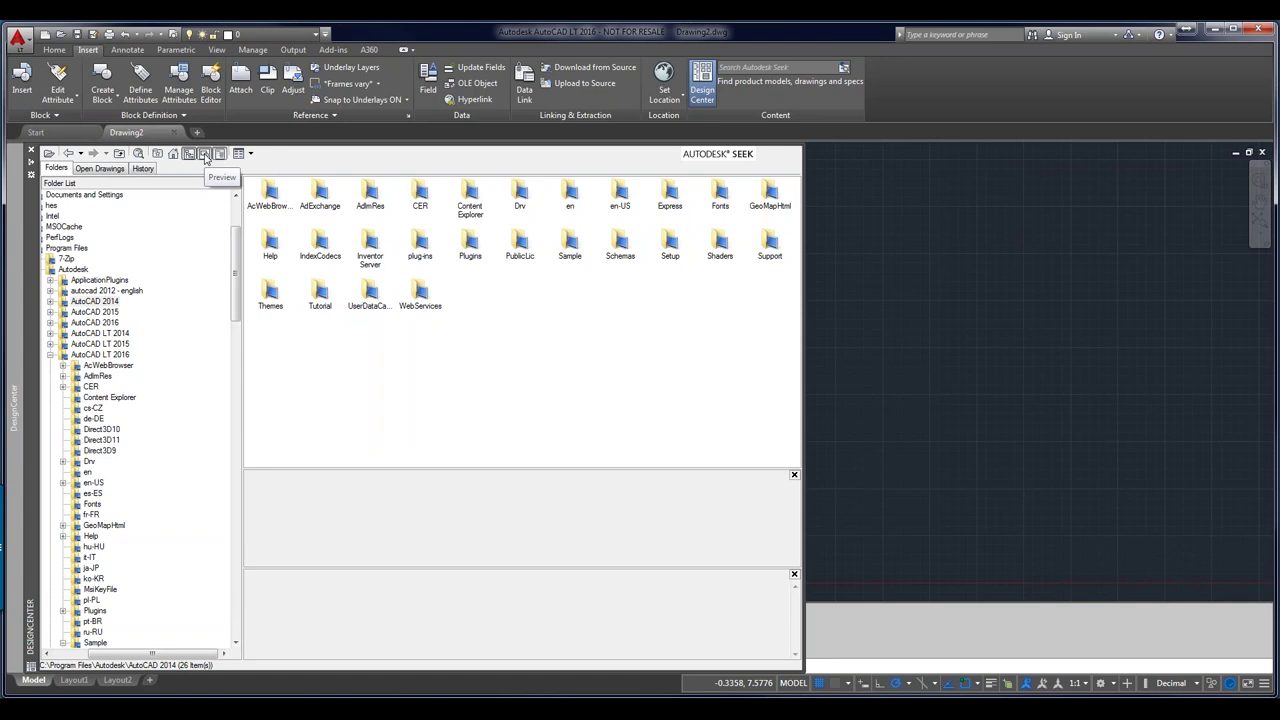
left_click(205, 155)
left_click(205, 155)
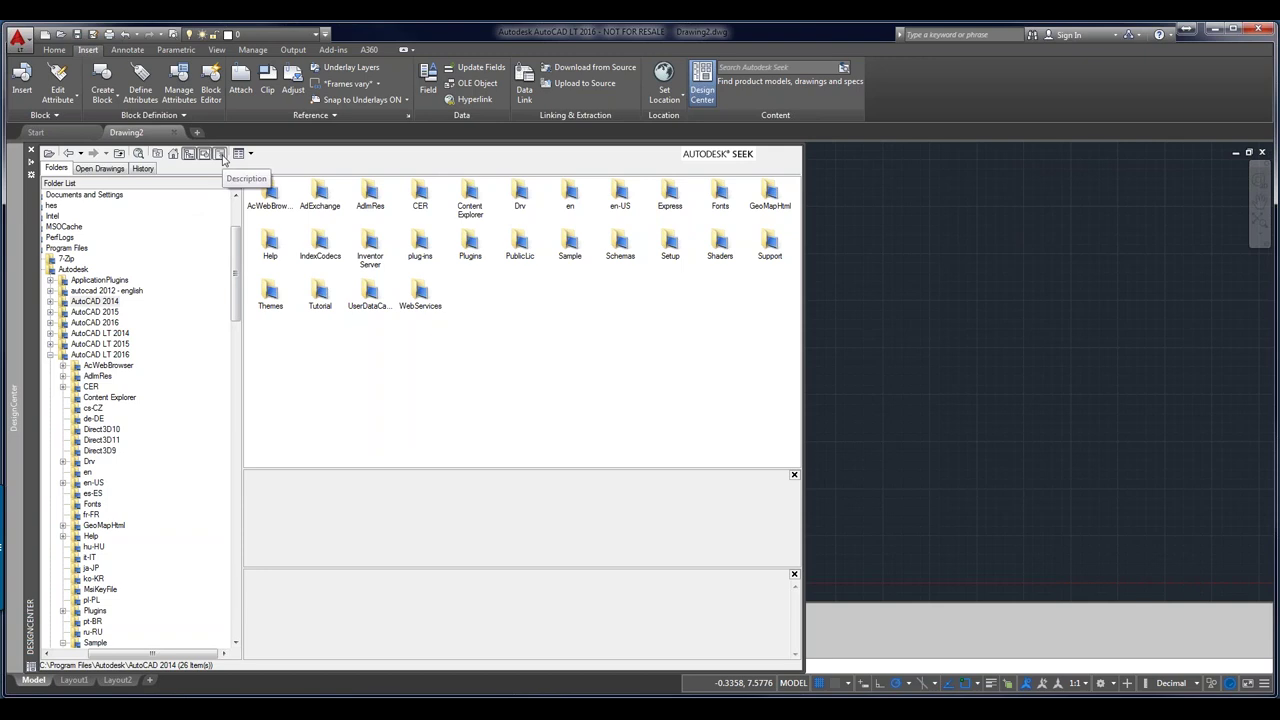
left_click(221, 154)
left_click(221, 154)
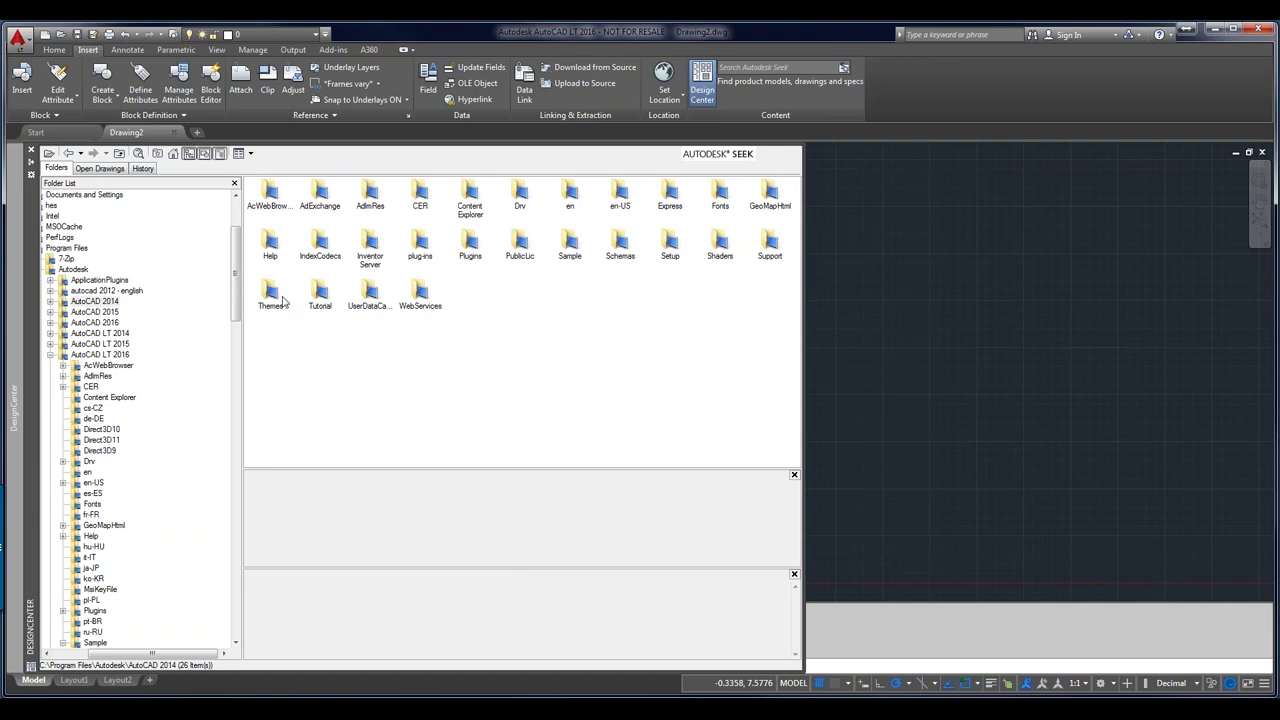
left_click(250, 153)
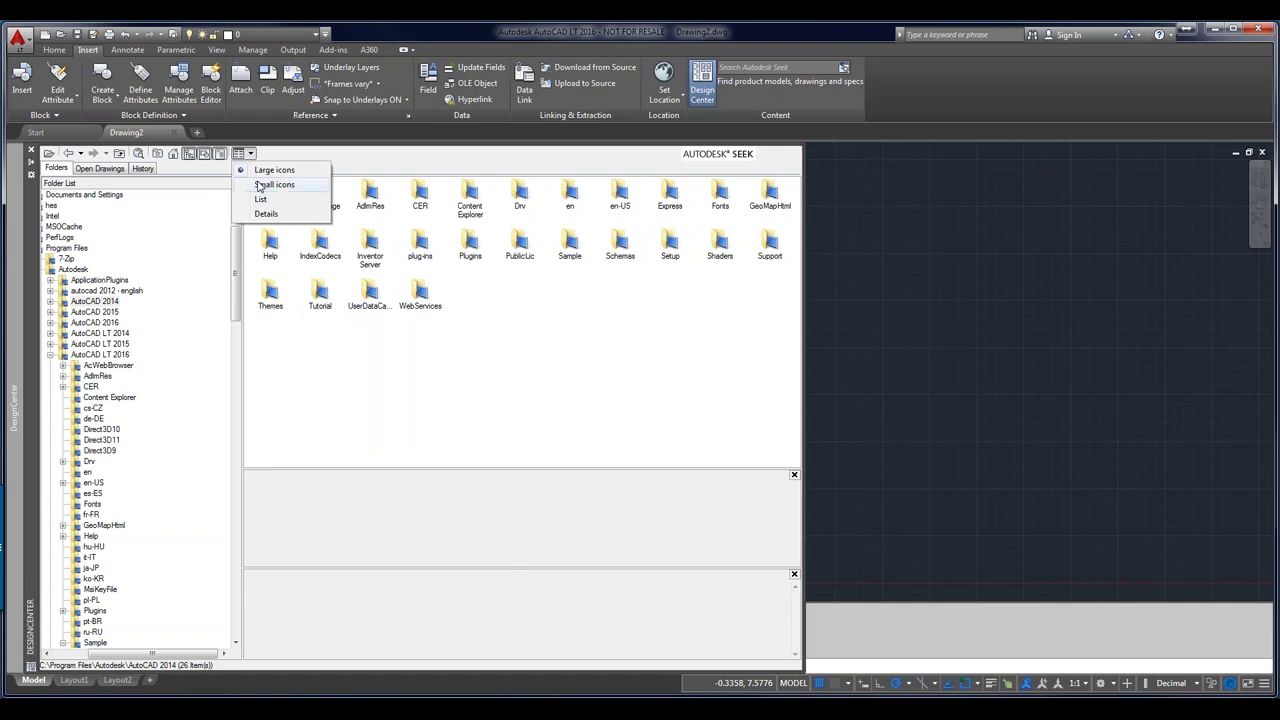
left_click(259, 186)
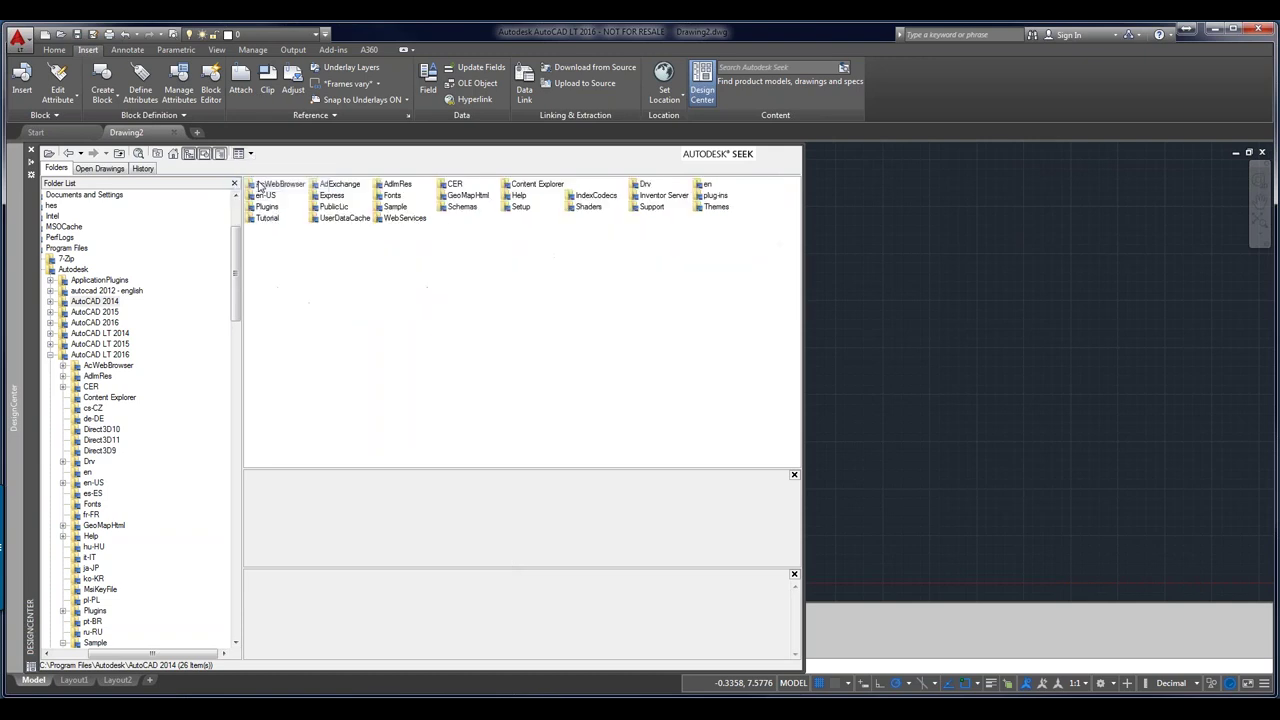
left_click(251, 155)
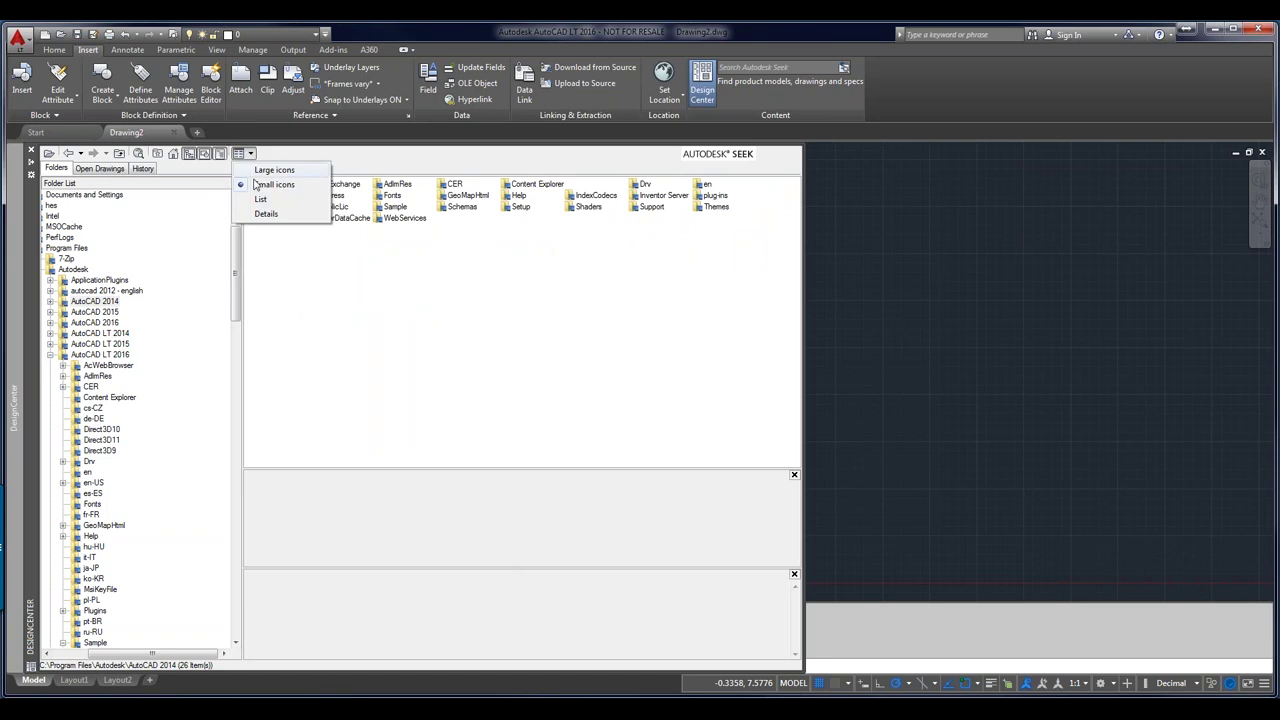
left_click(264, 214)
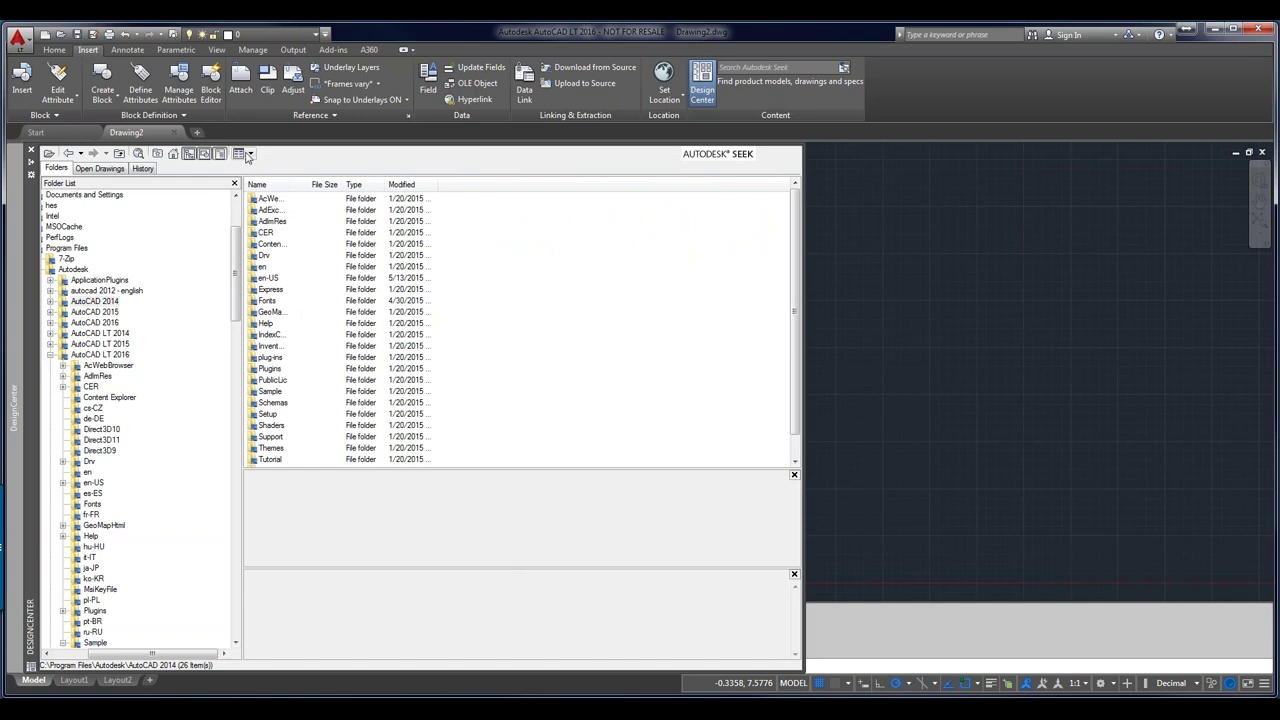
left_click(251, 155)
left_click(272, 170)
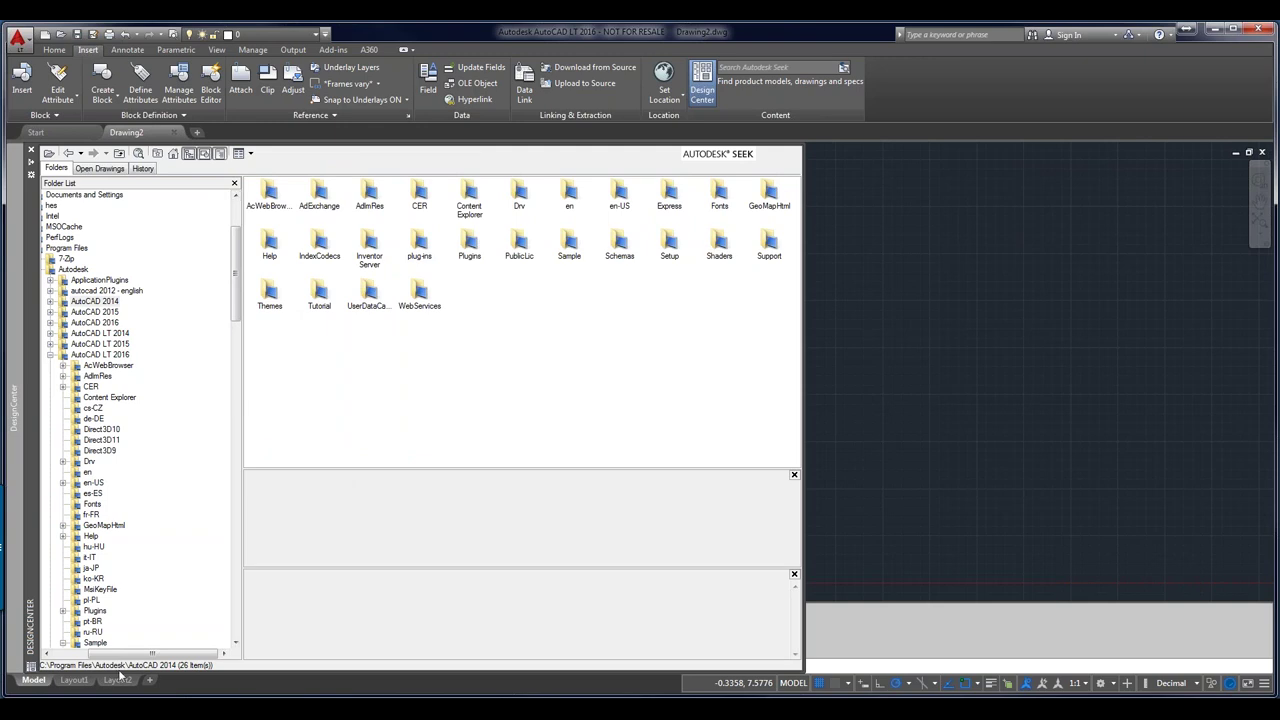
Scroll the Folder List sideways and let the auto-hide DesignCenter palette collapse
left_click_drag(134, 655, 90, 656)
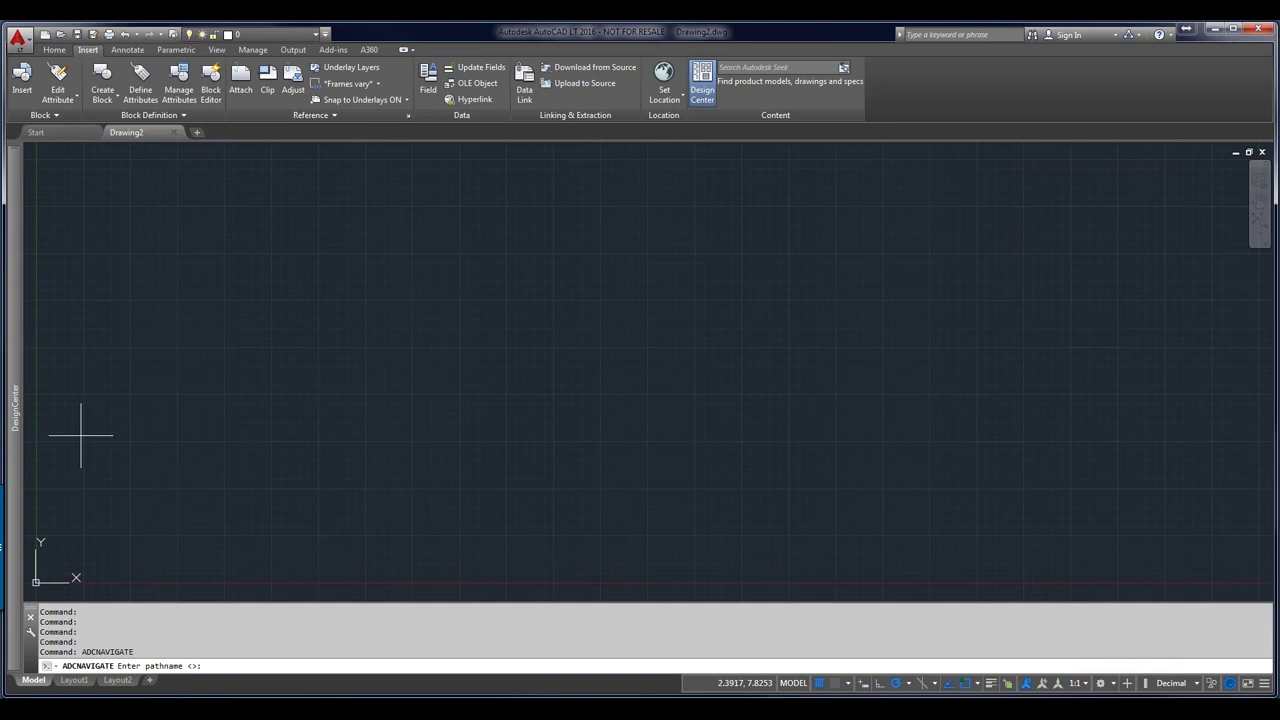
left_click(312, 35)
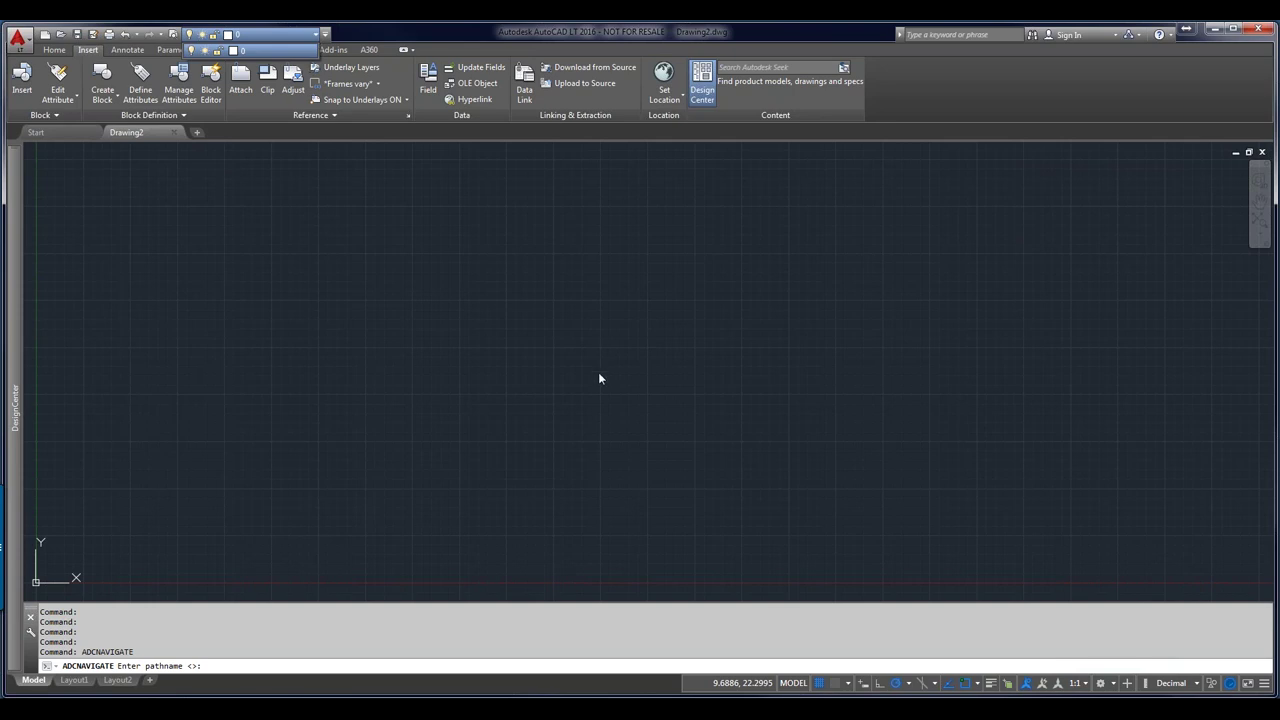
key("Escape")
key("Escape")
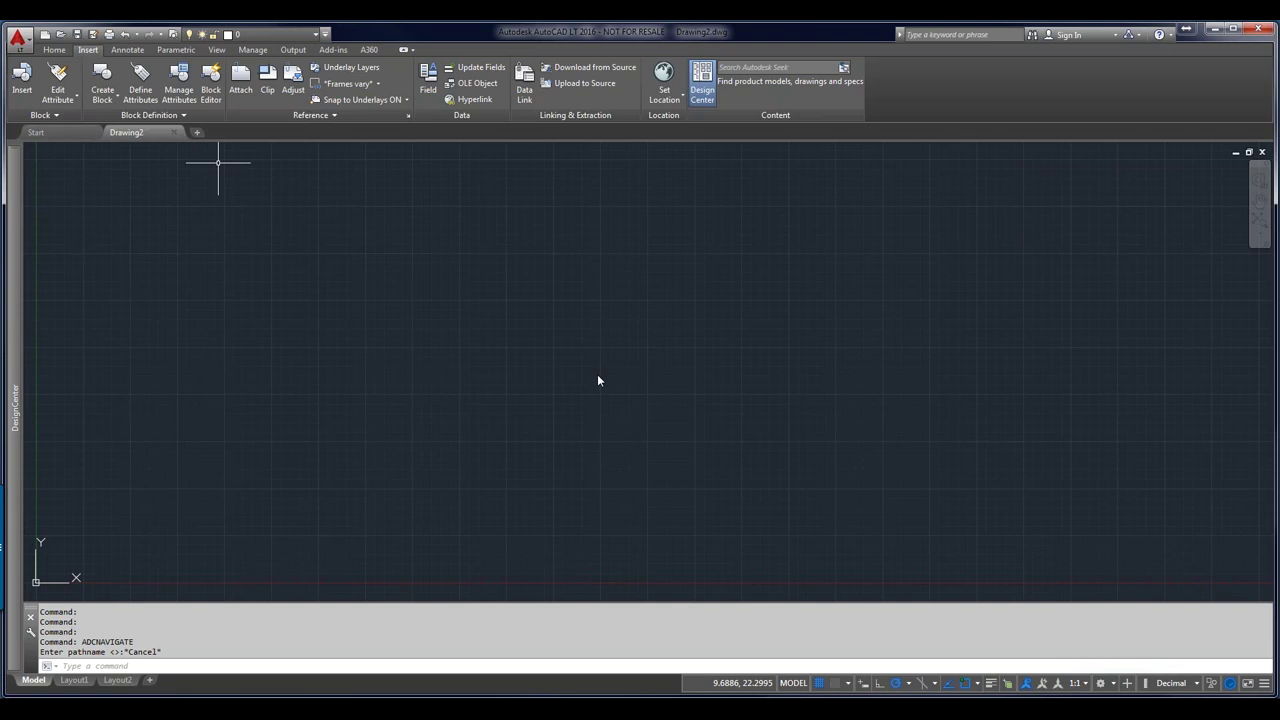
type("ST")
key("Return")
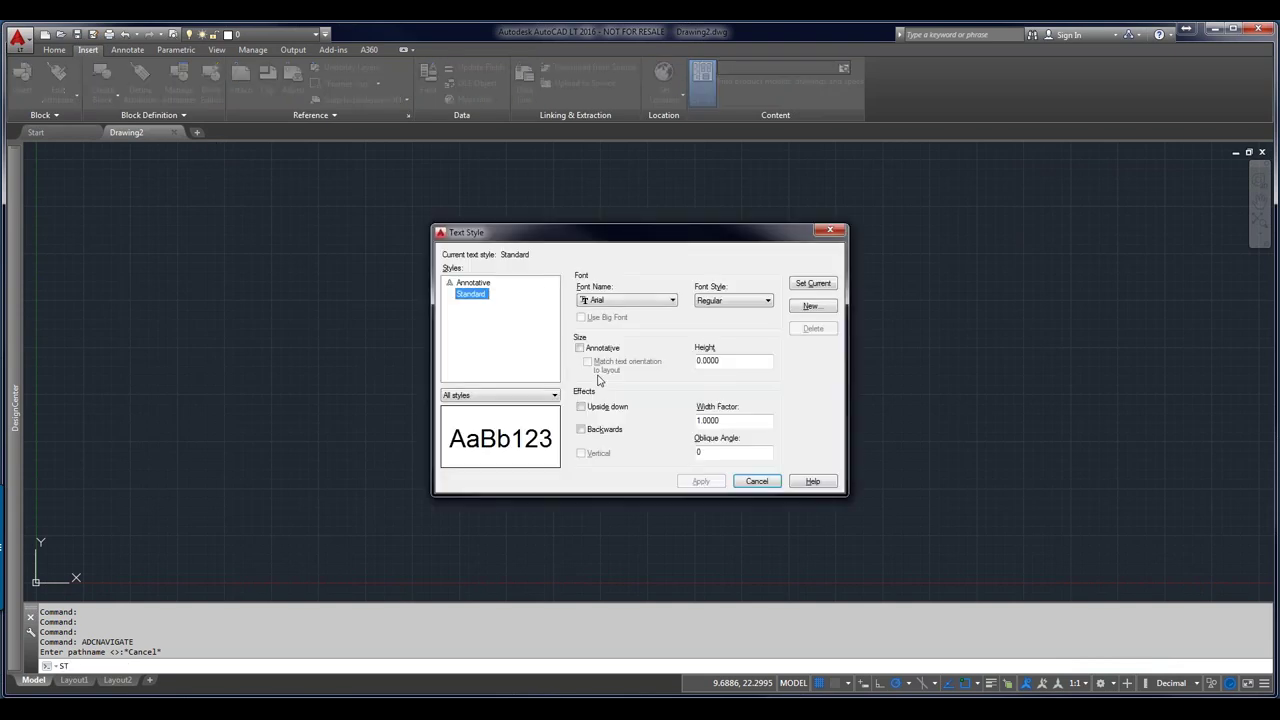
left_click(755, 484)
type("D")
key("Return")
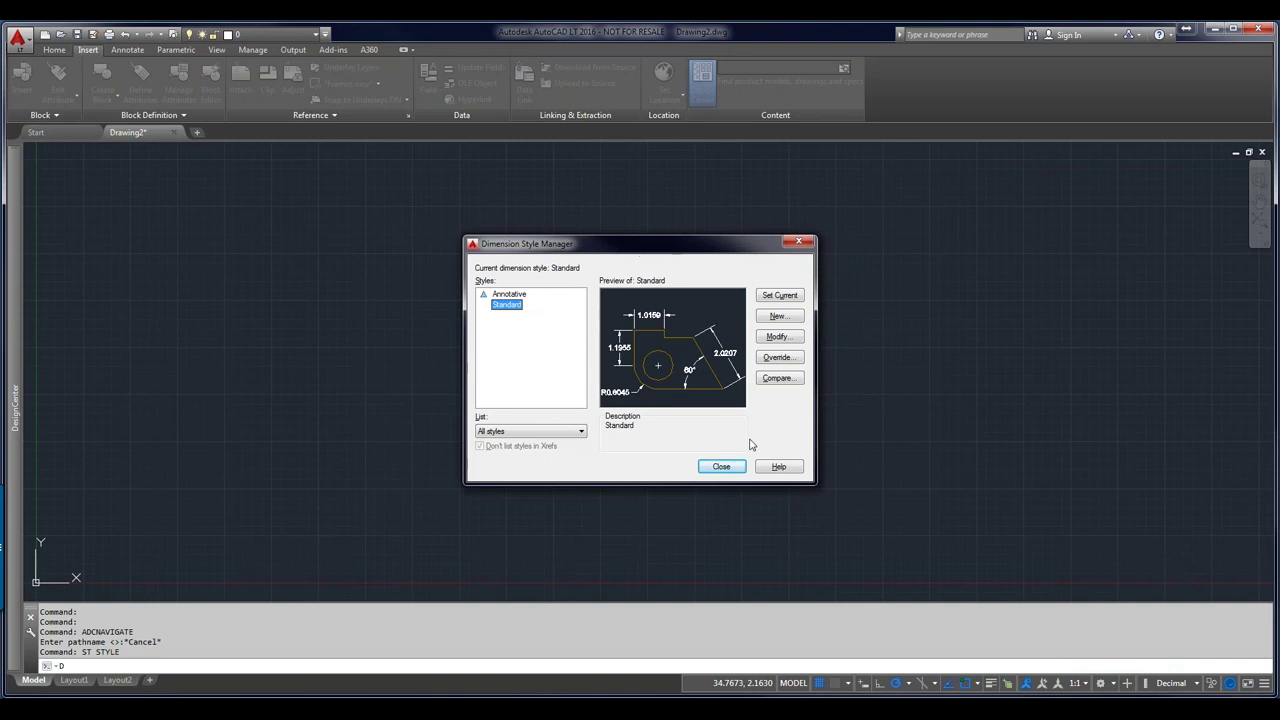
left_click(730, 469)
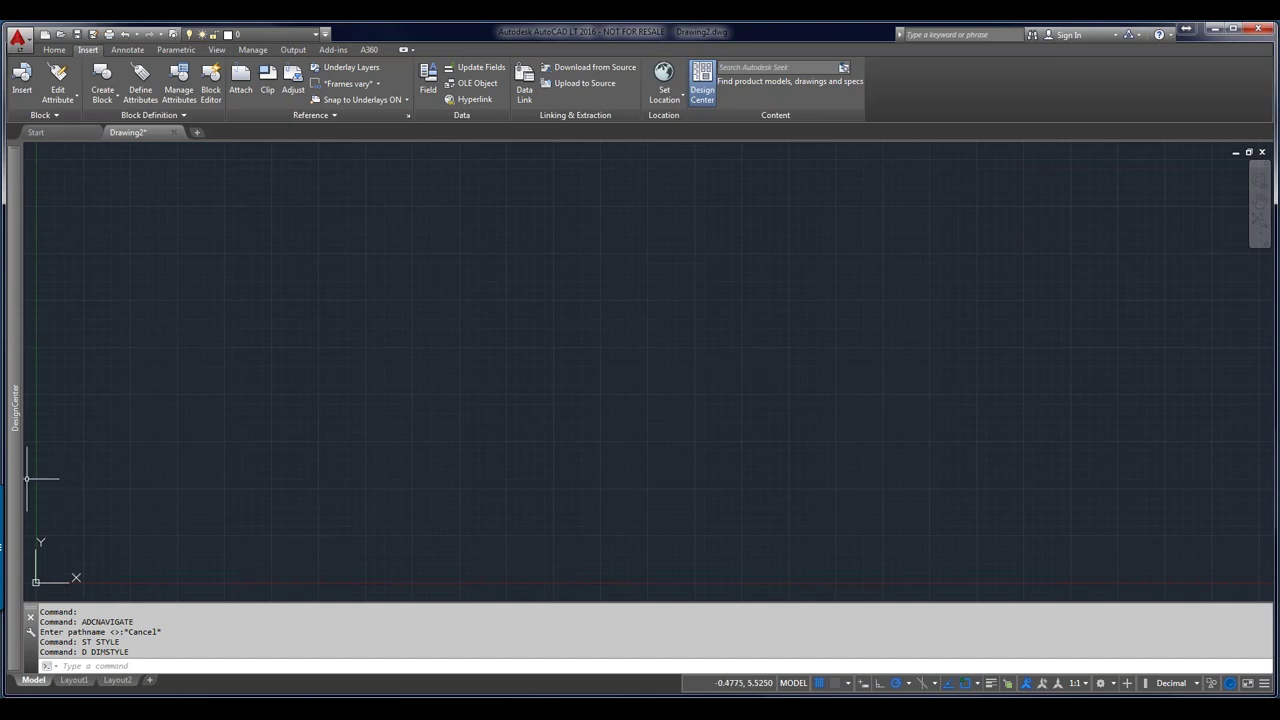
mouse_move(15, 470)
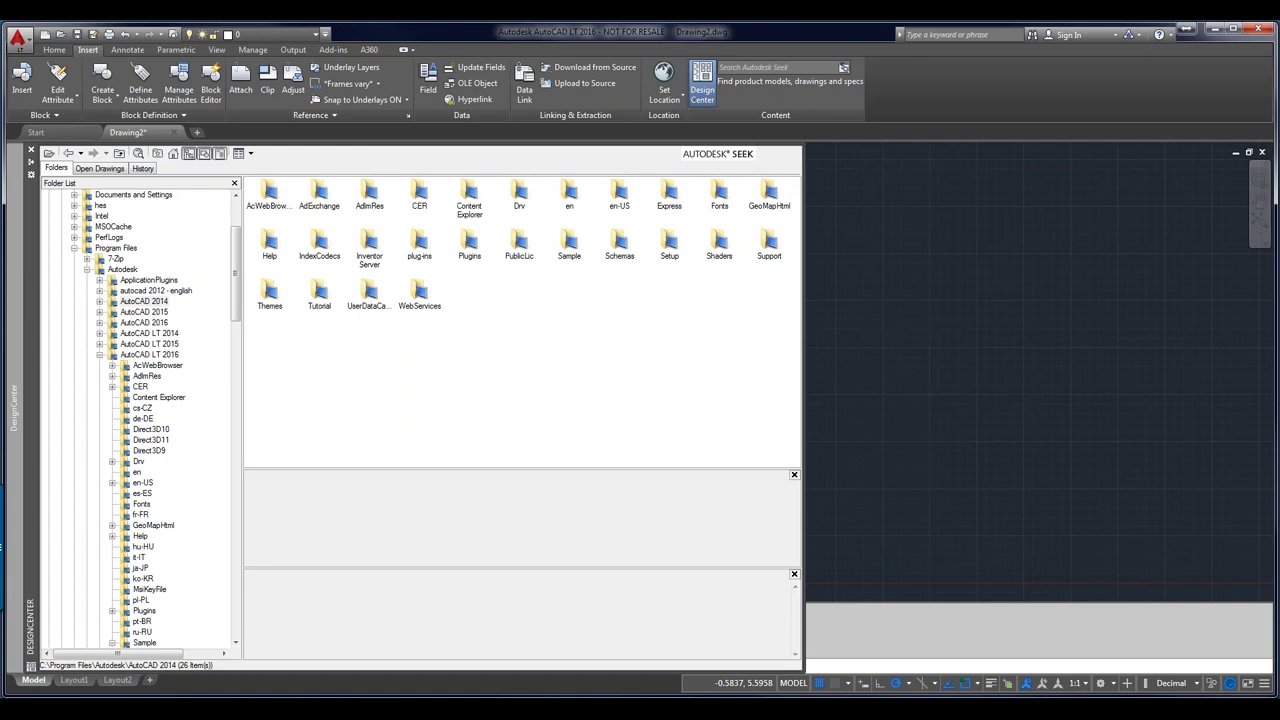
Browse from Program Files to the ADC Content folder and preview basic plan.dwg
left_click(74, 248)
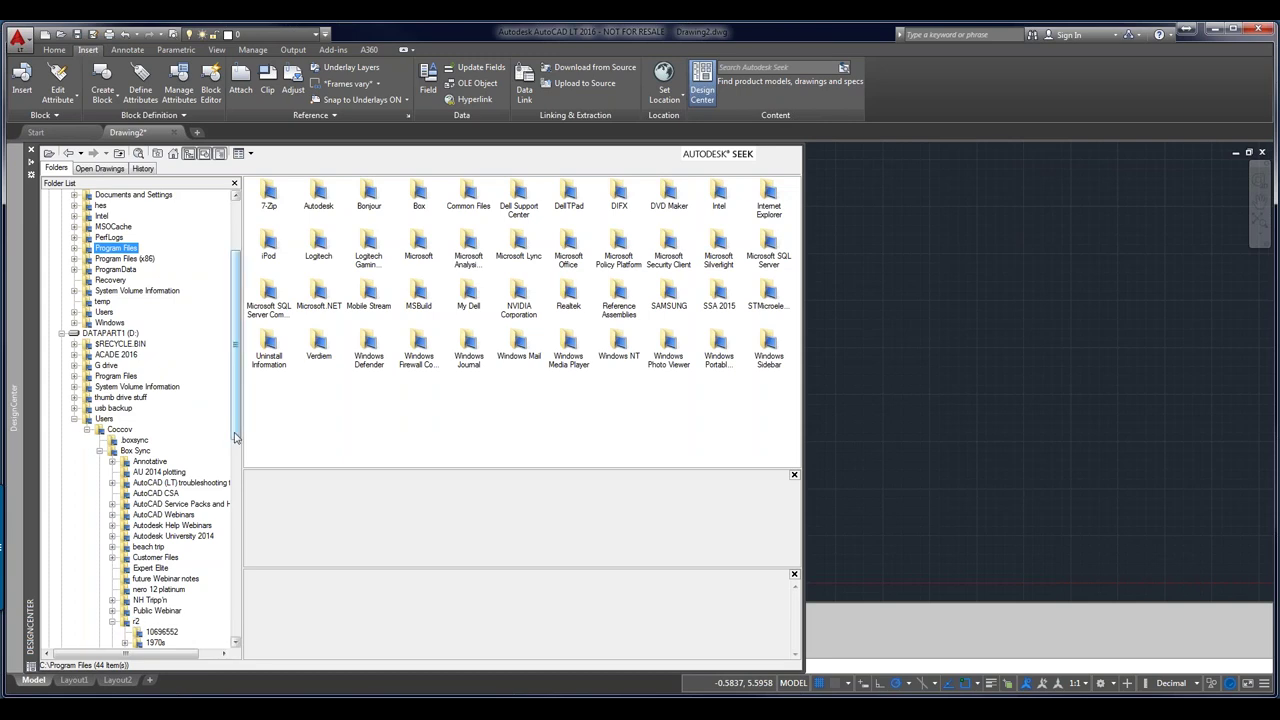
left_click_drag(234, 442, 236, 532)
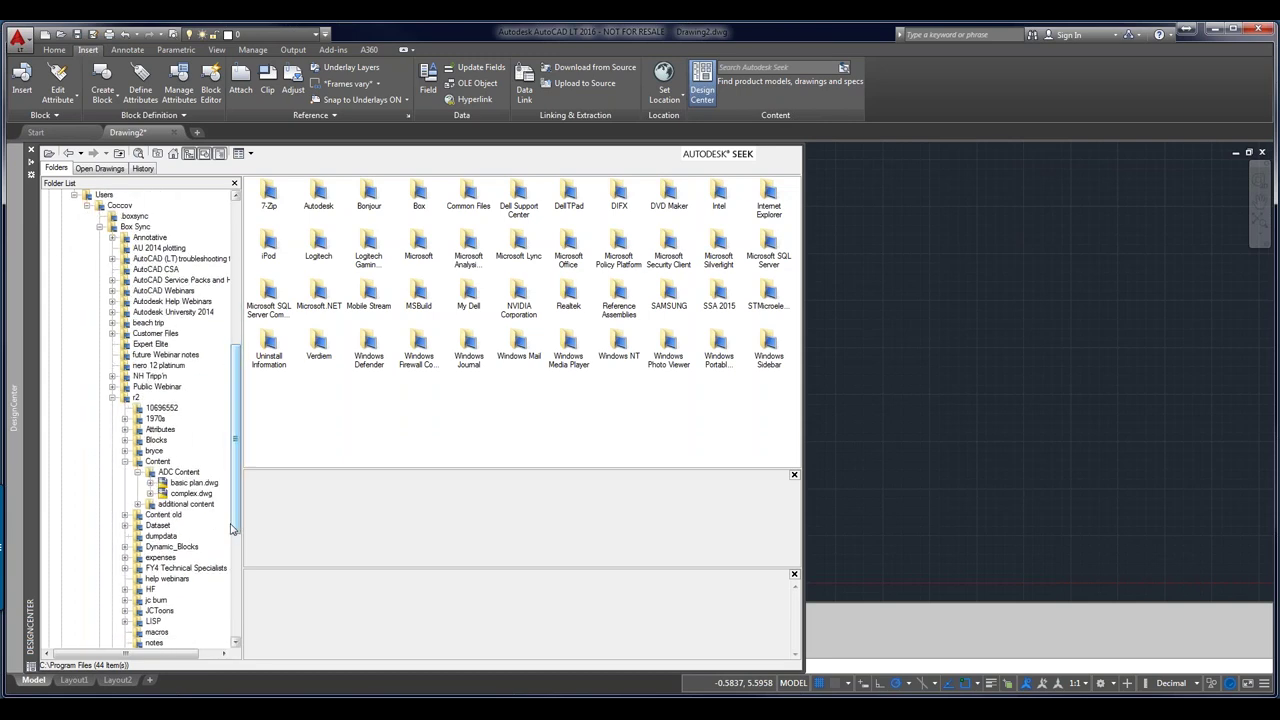
left_click(169, 474)
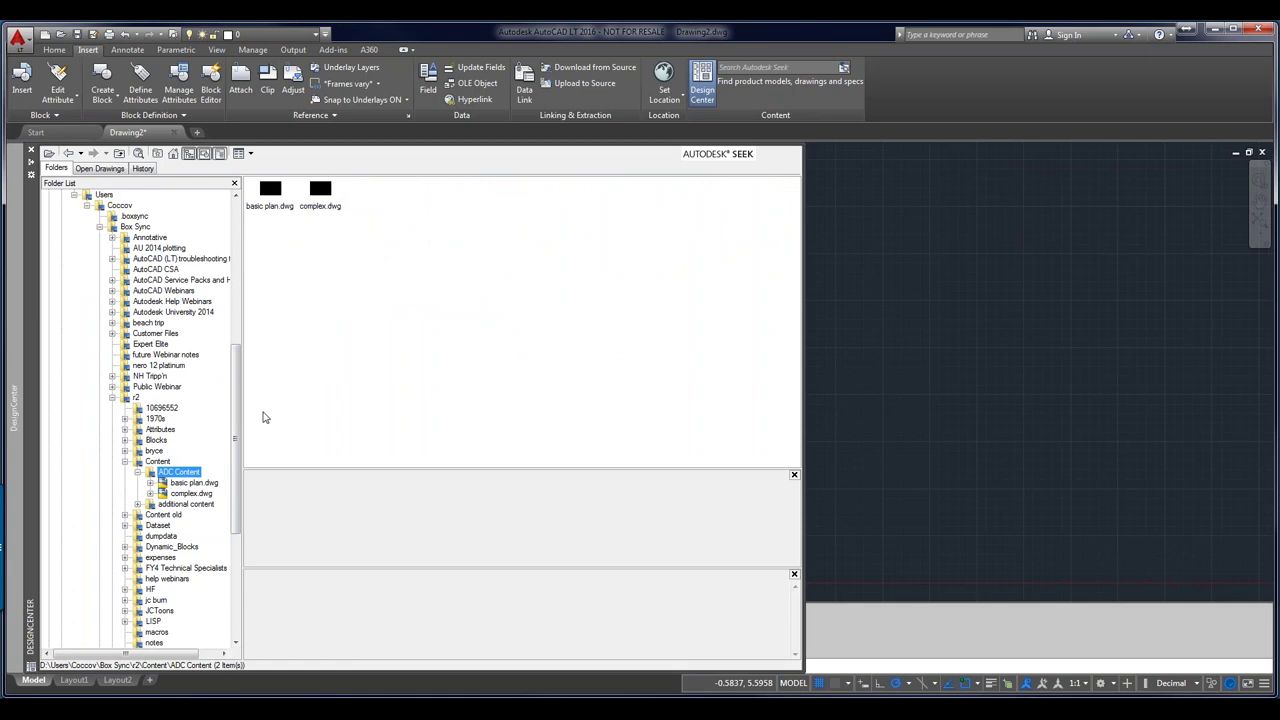
left_click(276, 199)
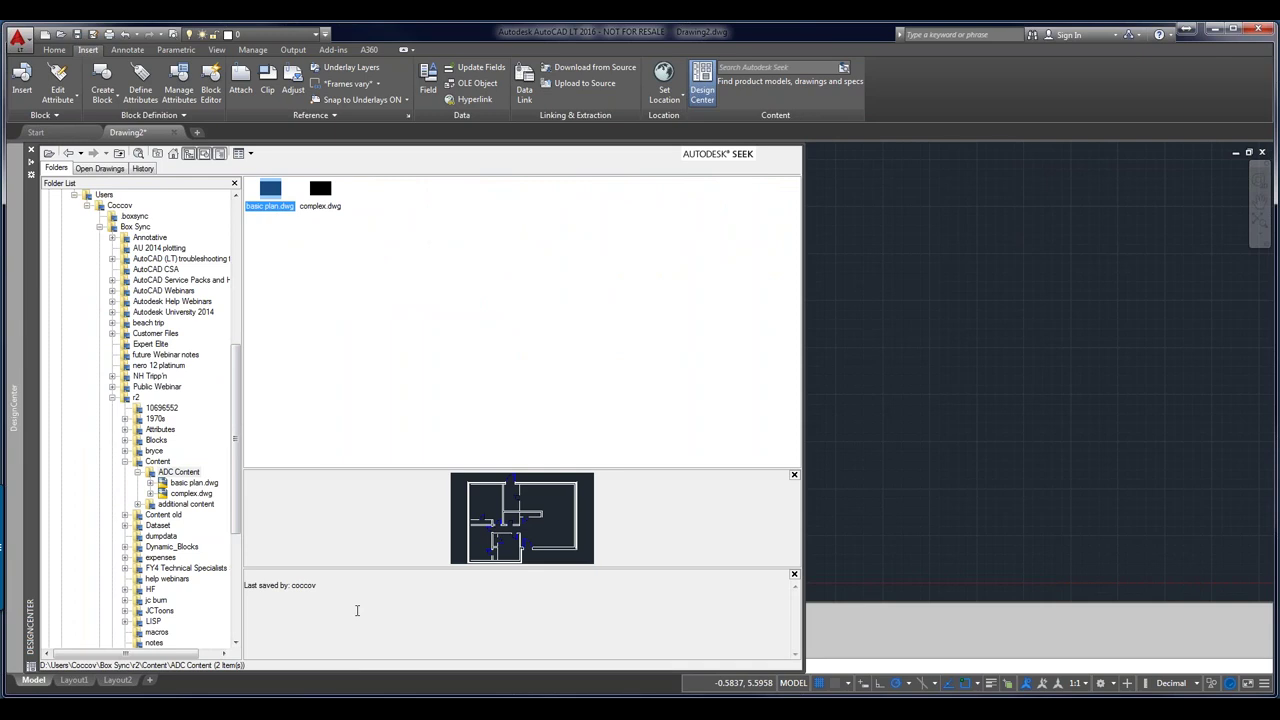
Select the description's last-saved-by note, then expand complex.dwg's content categories in the tree
left_click(319, 588)
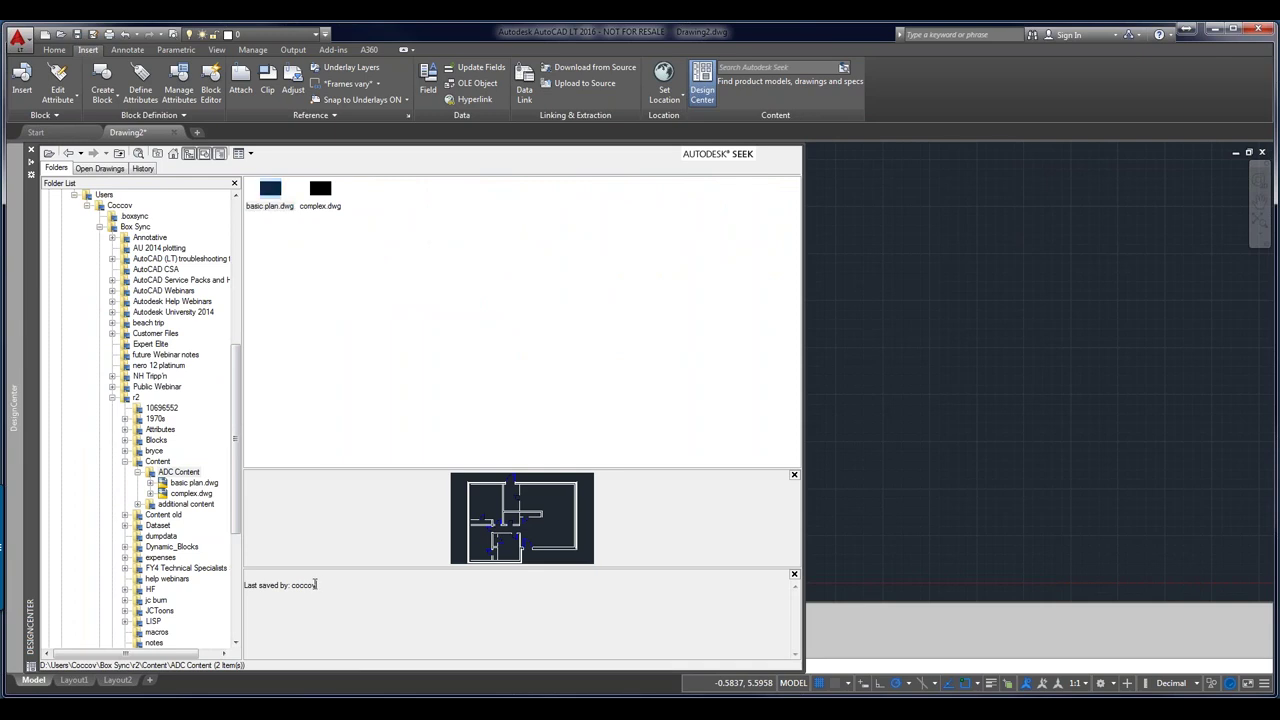
left_click_drag(257, 591, 243, 585)
left_click(245, 587)
left_click(149, 495)
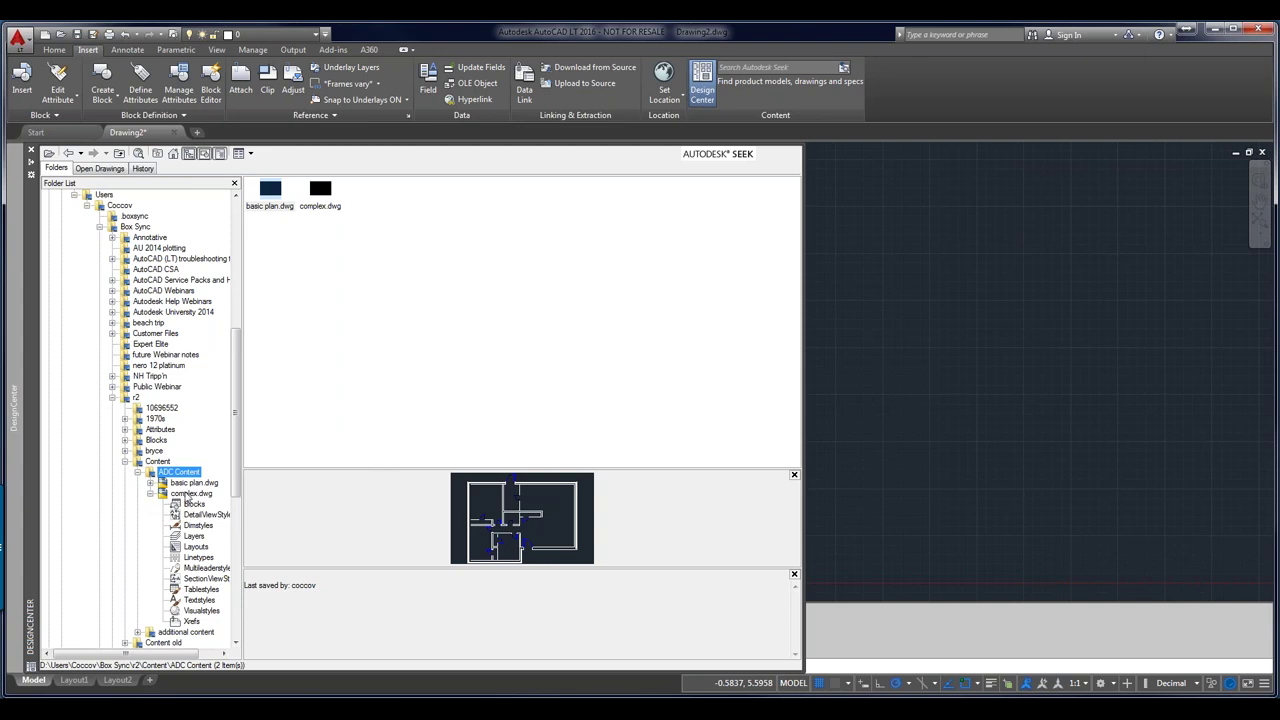
Display complex.dwg's 12 content types, Blocks through Xrefs, in the content pane
left_click(189, 494)
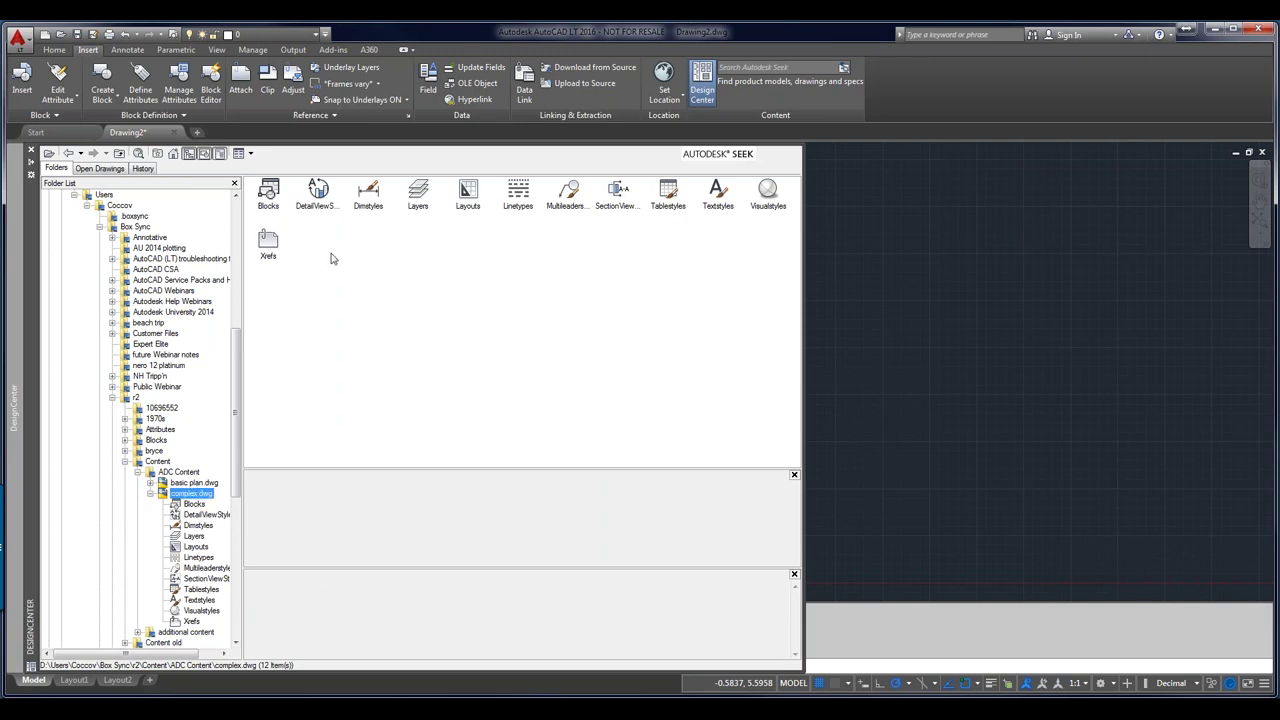
Open complex.dwg's blocks (CHAIR, DESK, DOOR), then list its 7 dimension styles
left_click(272, 198)
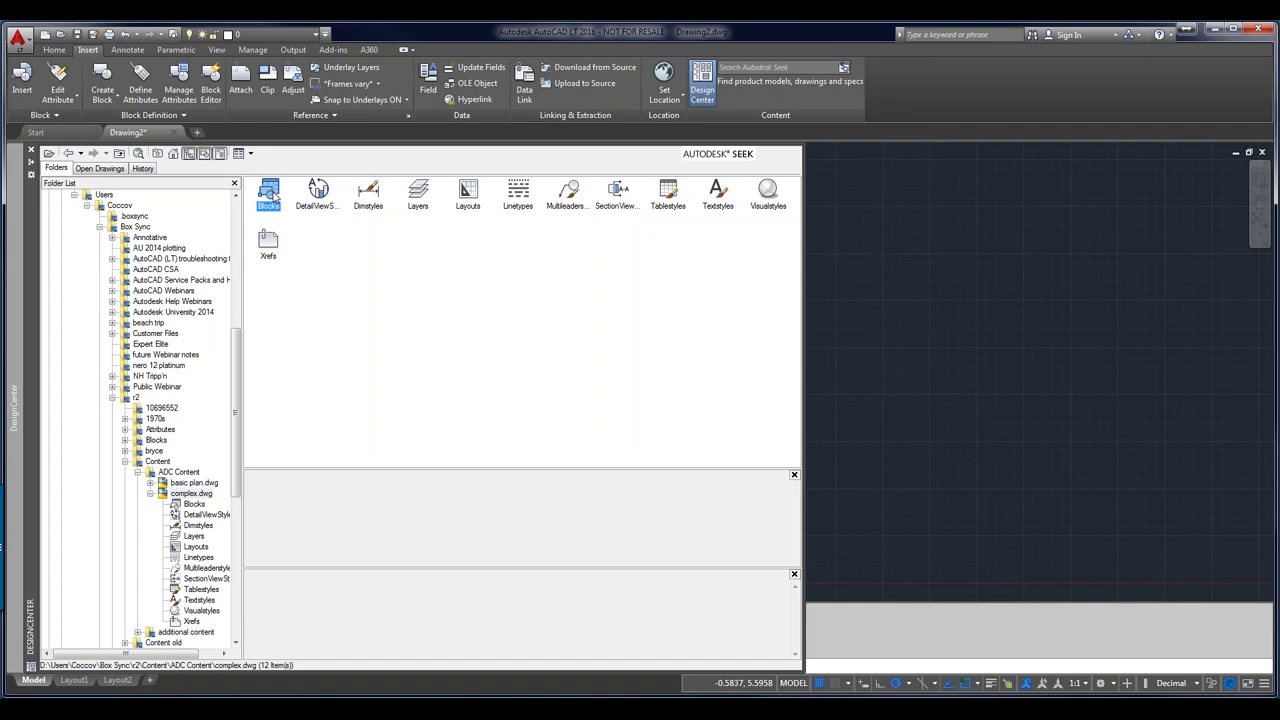
double_click(272, 197)
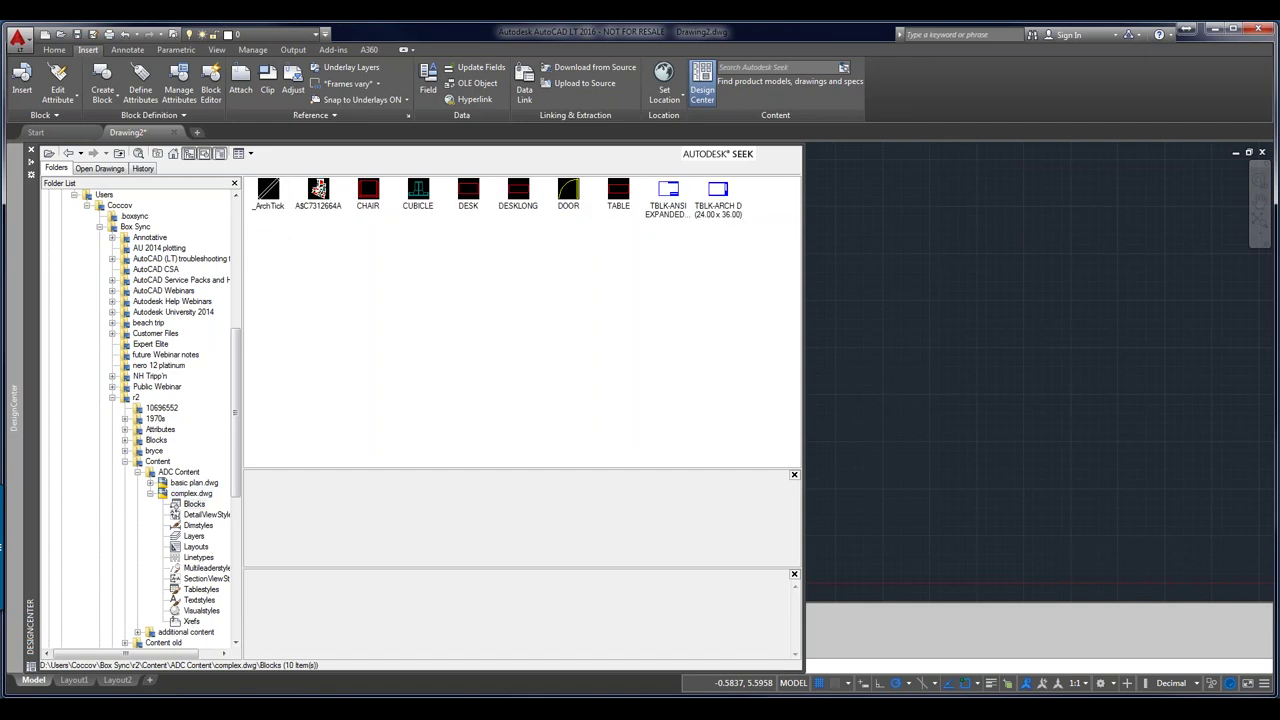
left_click(195, 504)
left_click(199, 525)
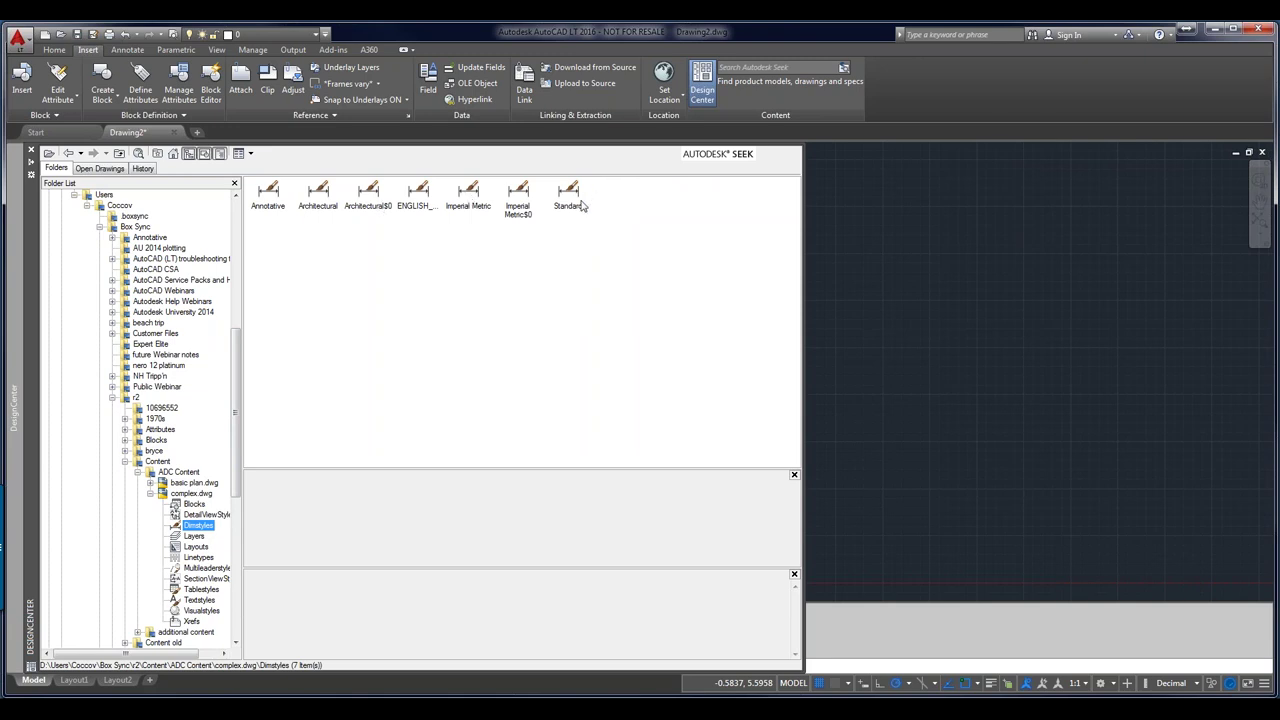
Review complex.dwg's 18 layers, A- and D-Sized layouts, linetypes and eight text styles
left_click(194, 537)
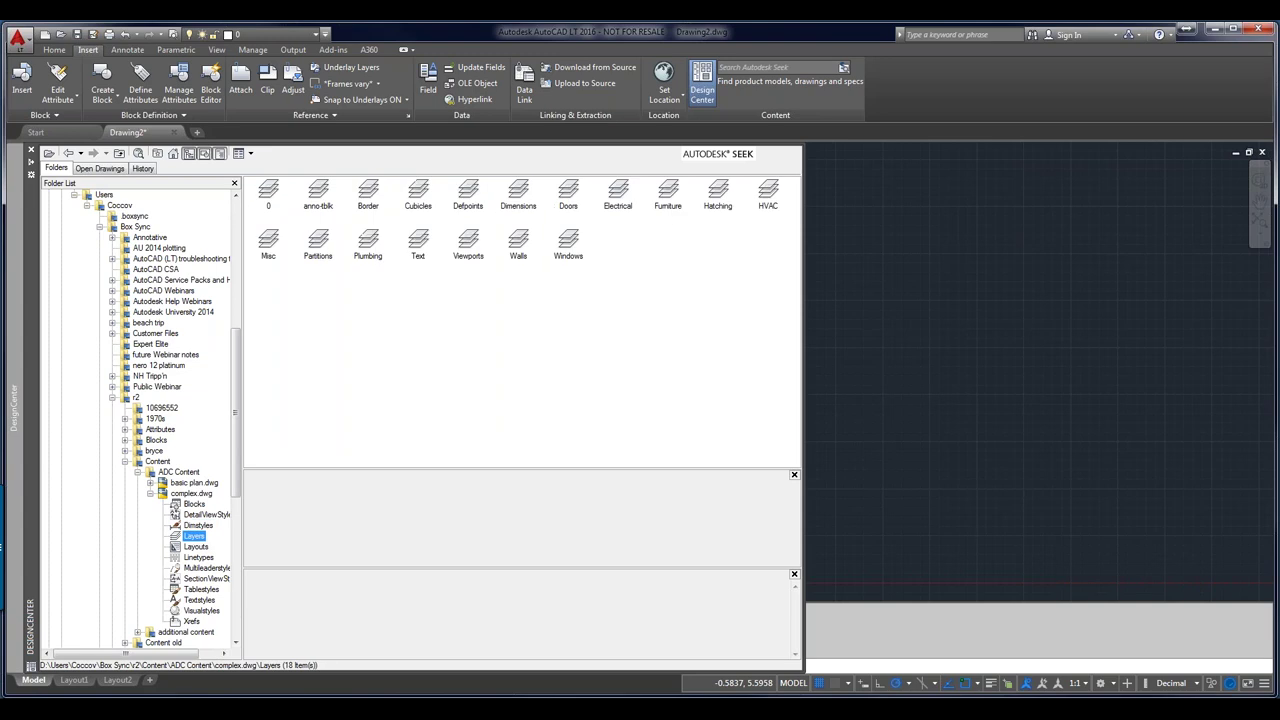
left_click(196, 547)
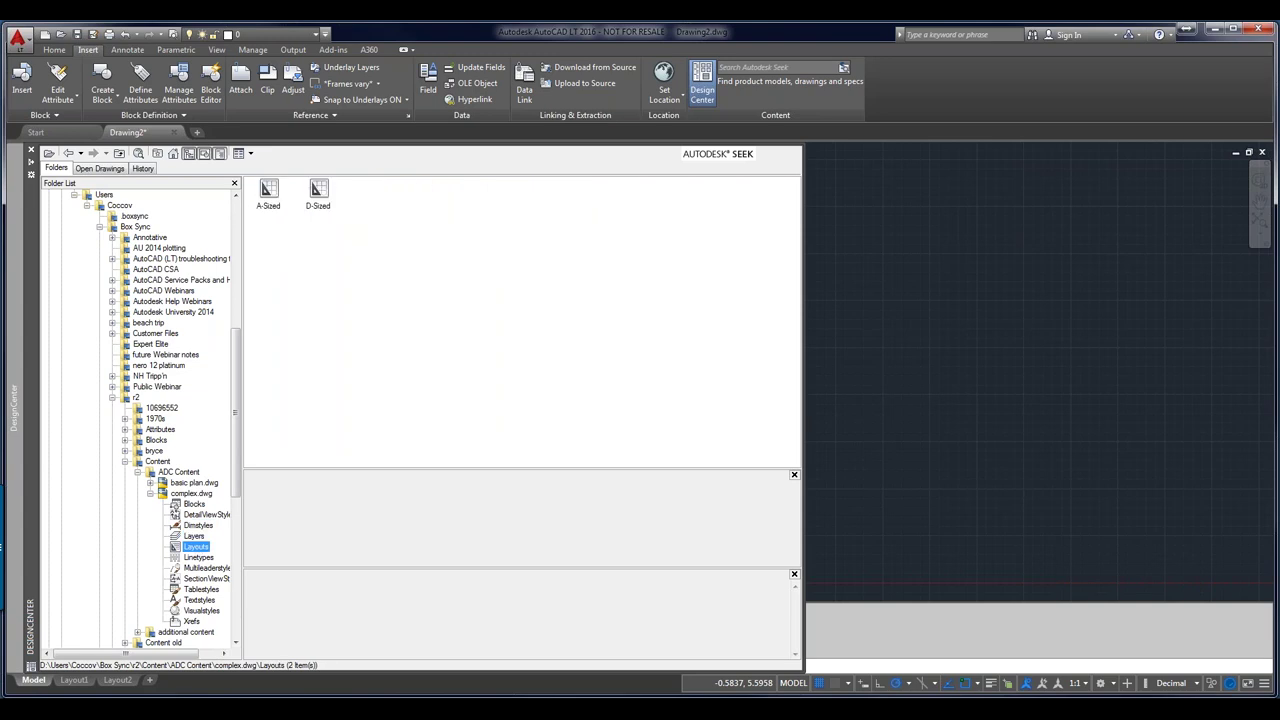
left_click(198, 558)
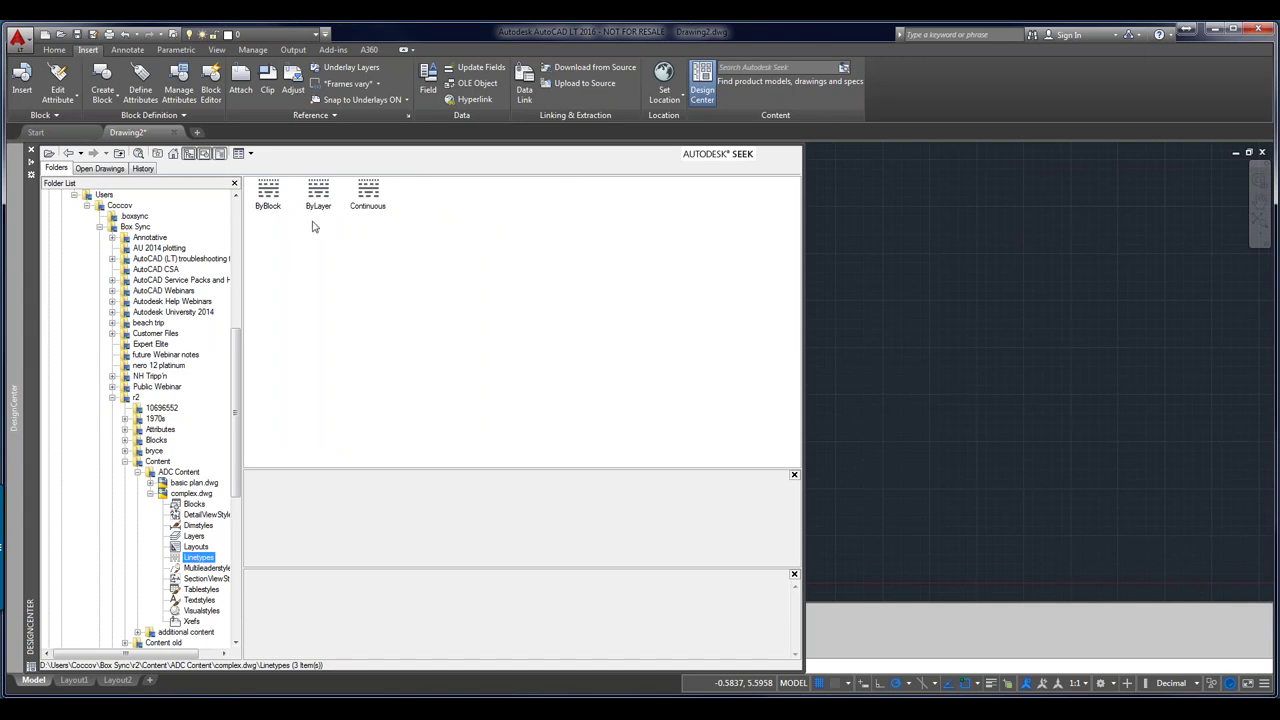
left_click(197, 600)
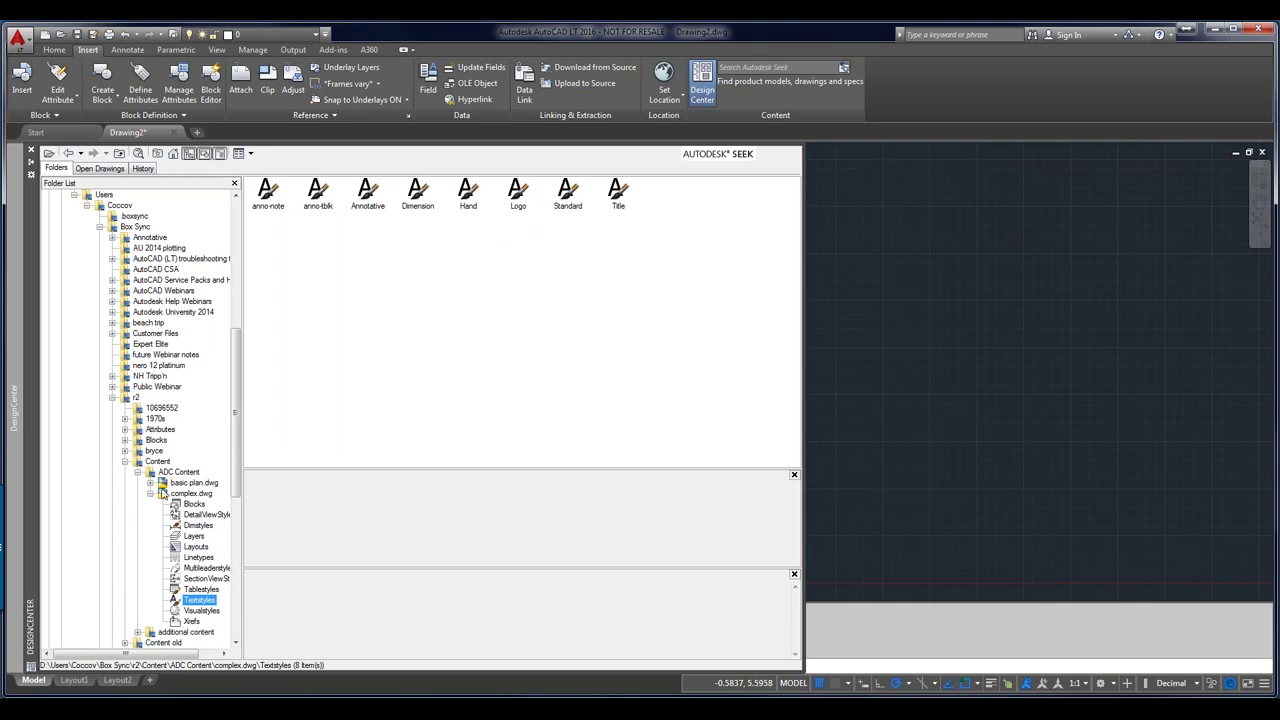
Expand basic plan.dwg, browse its blocks, then return to the ADC Content folder
left_click(151, 484)
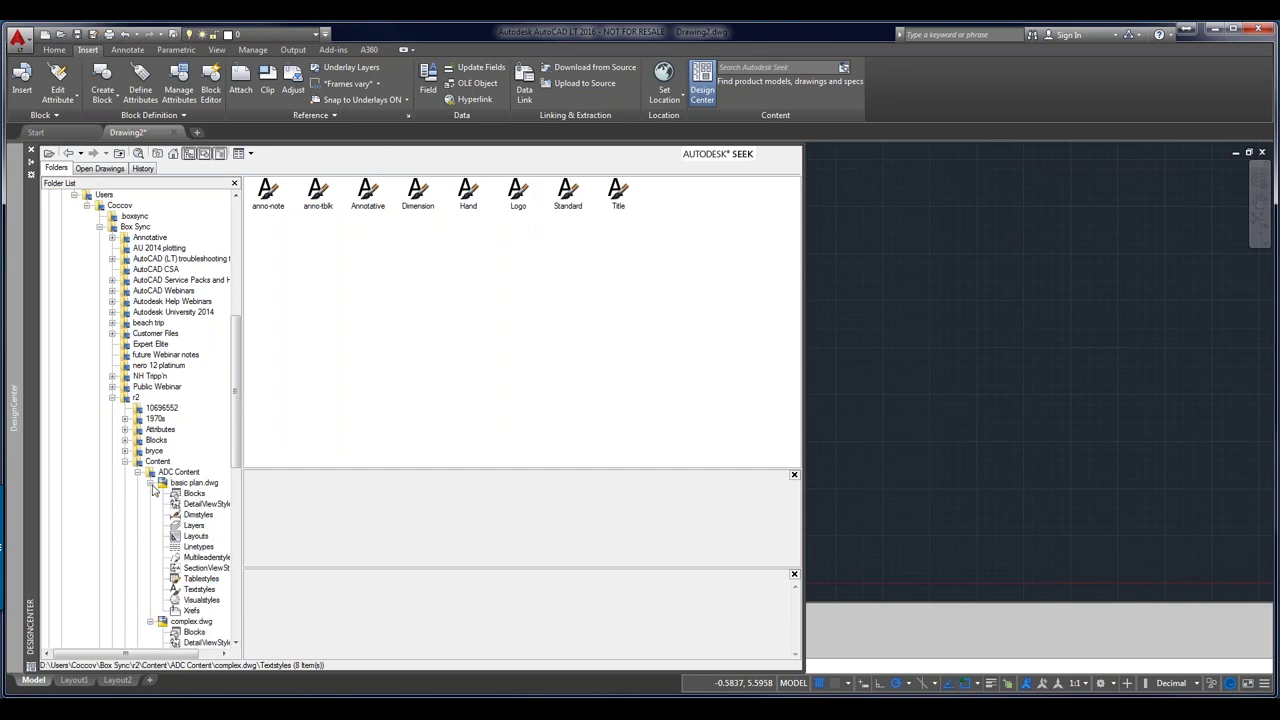
left_click(168, 484)
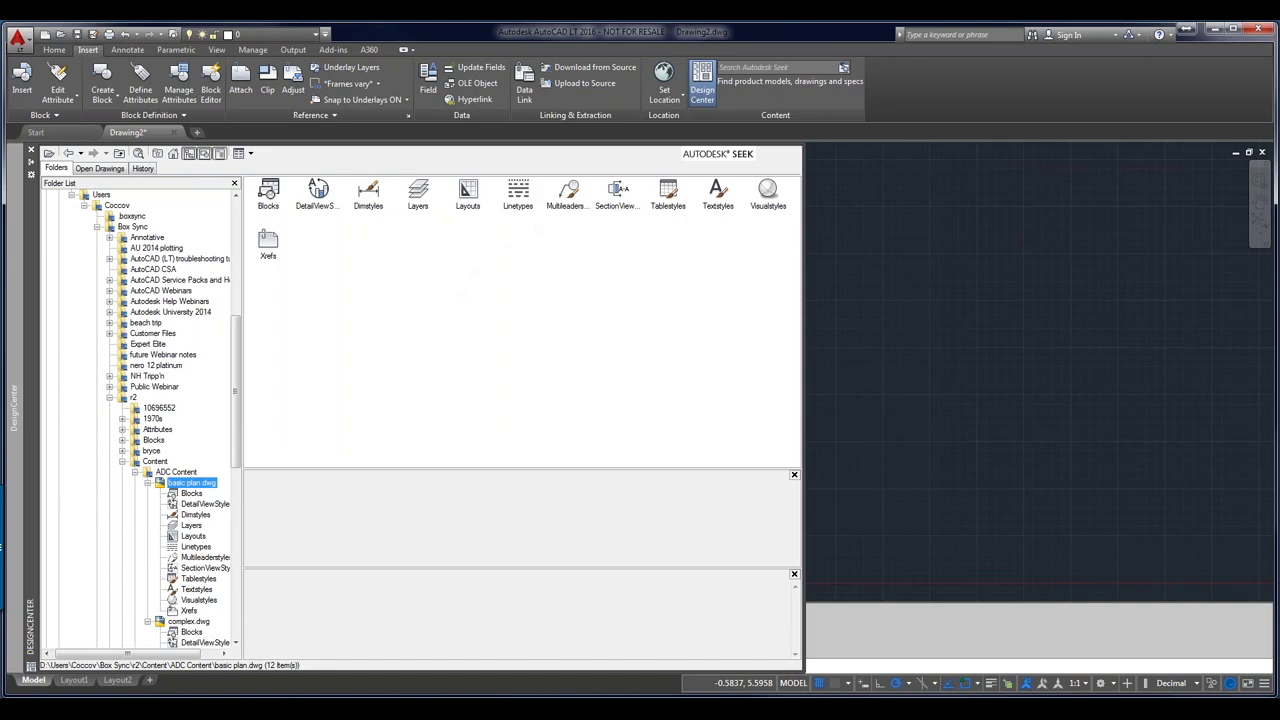
left_click(196, 493)
left_click(197, 486)
right_click(197, 487)
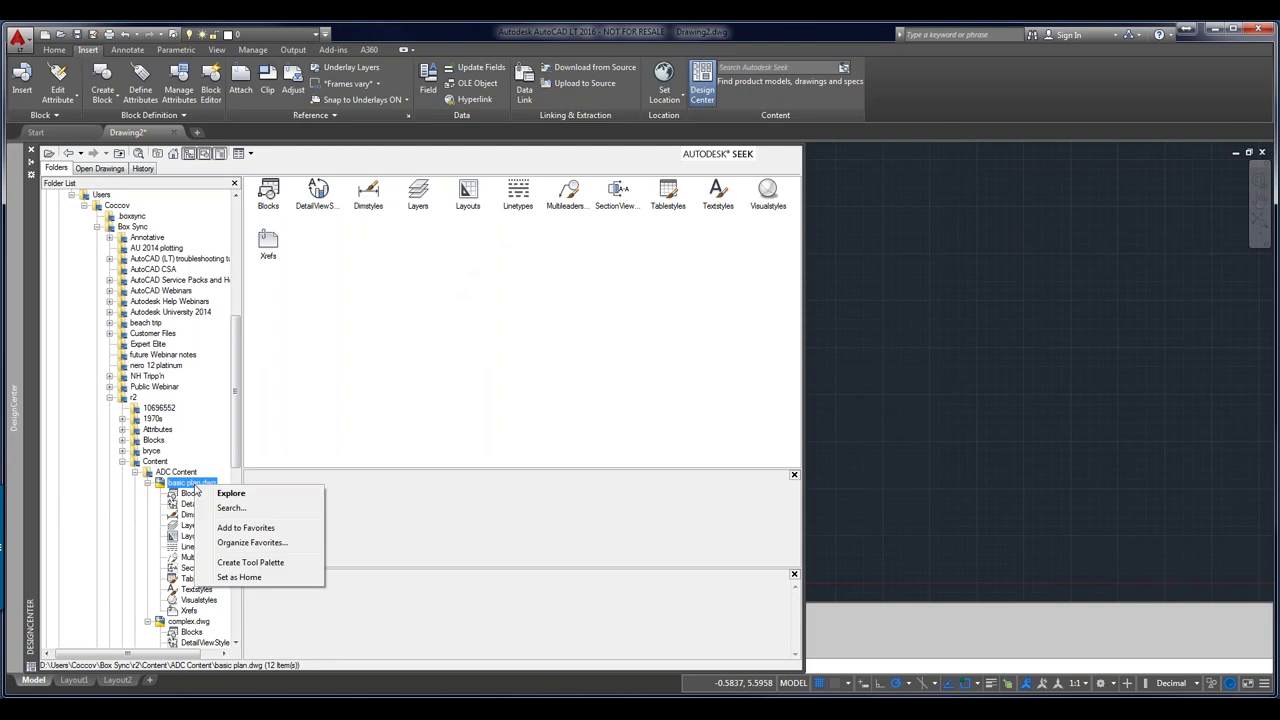
left_click(172, 472)
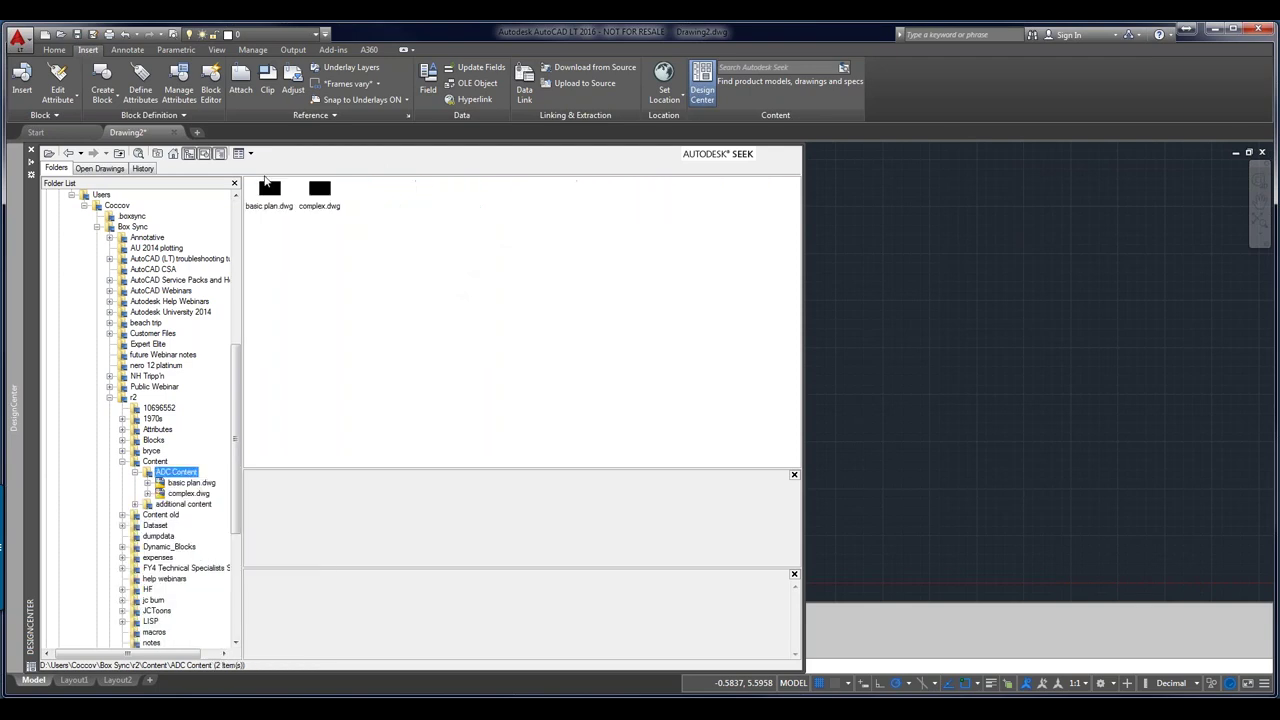
Attach basic plan.dwg as an xref at insertion point 0,0,0 with scale 1
left_click(270, 192)
right_click(270, 192)
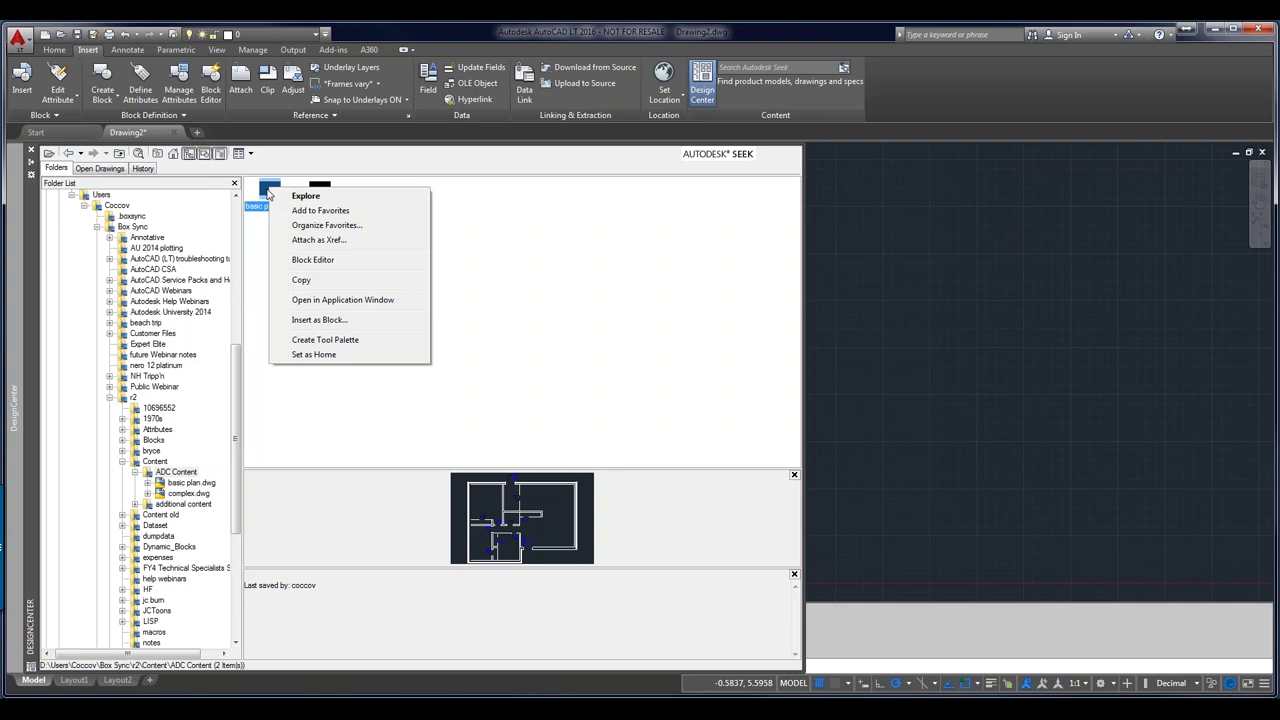
left_click(300, 241)
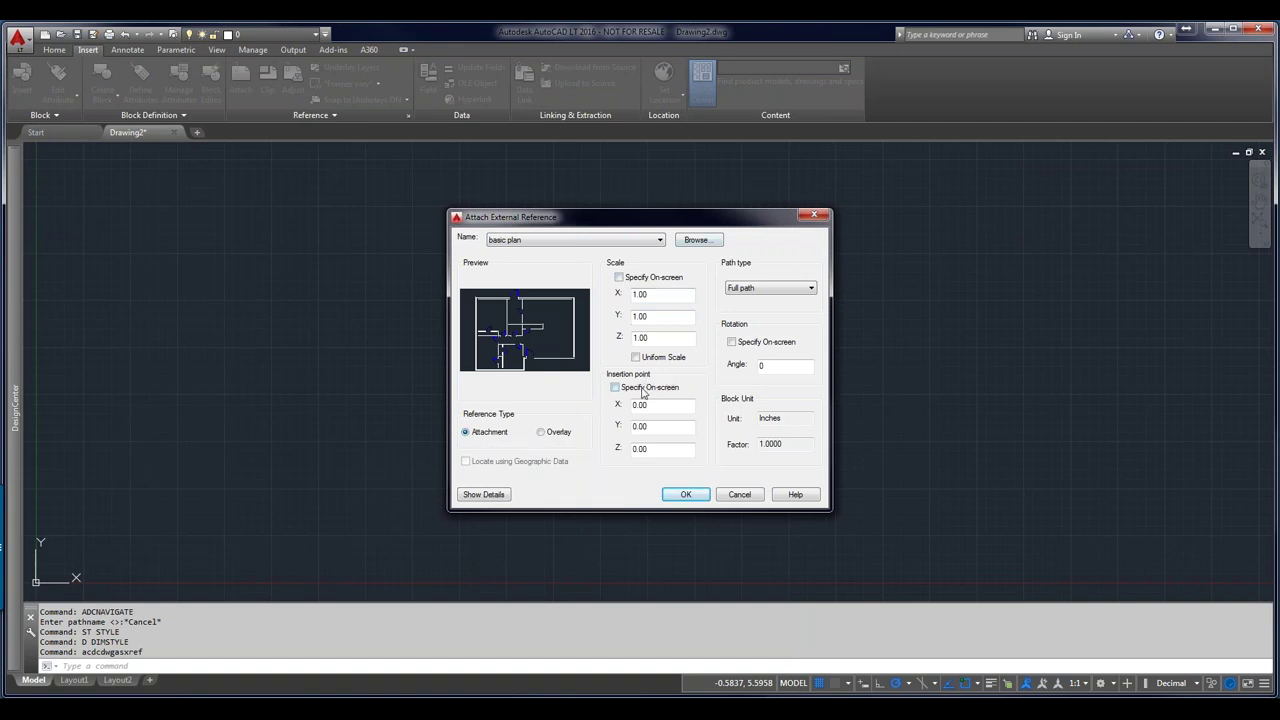
left_click(687, 495)
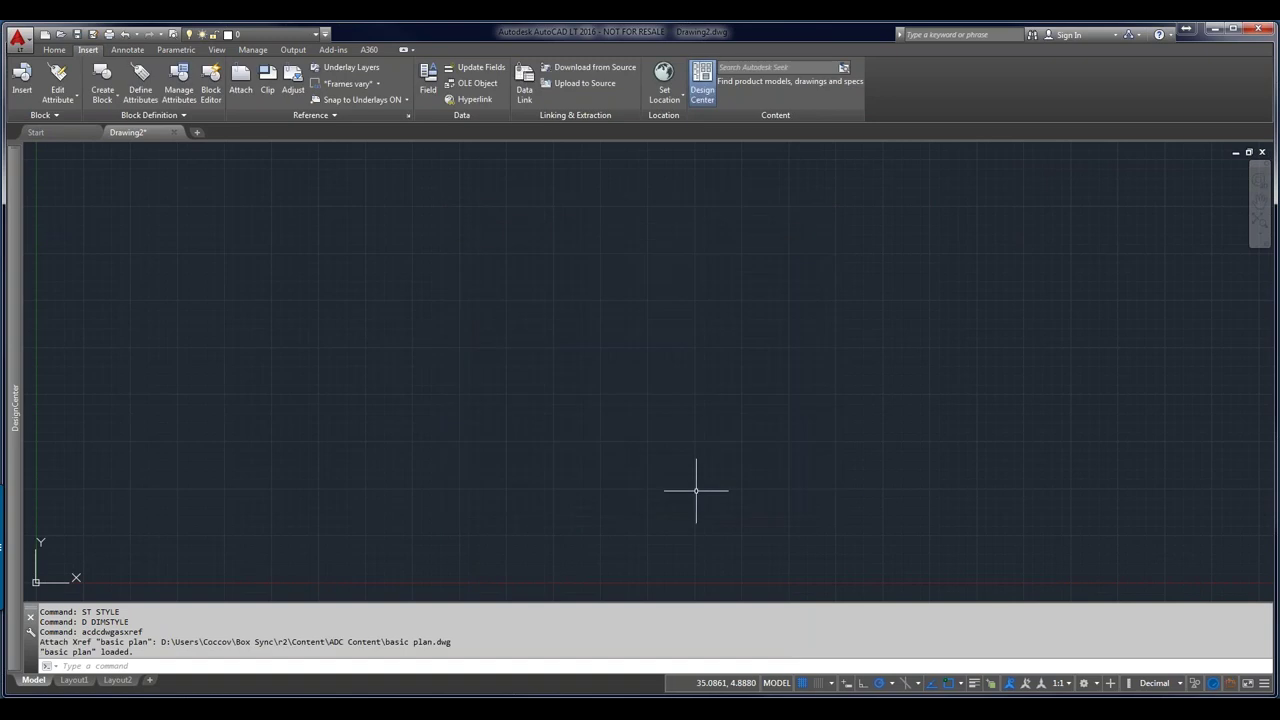
Zoom to the extents of the attached basic plan, then select and deselect the xref
middle_click(699, 465)
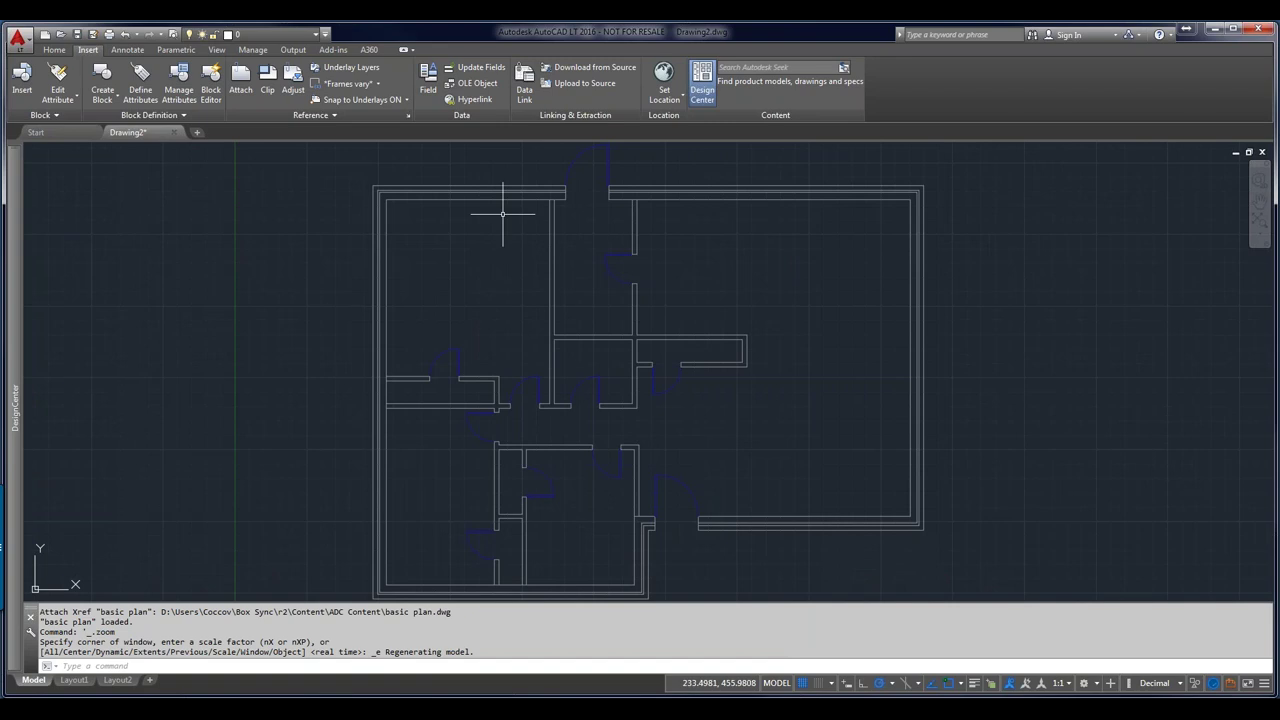
left_click(547, 188)
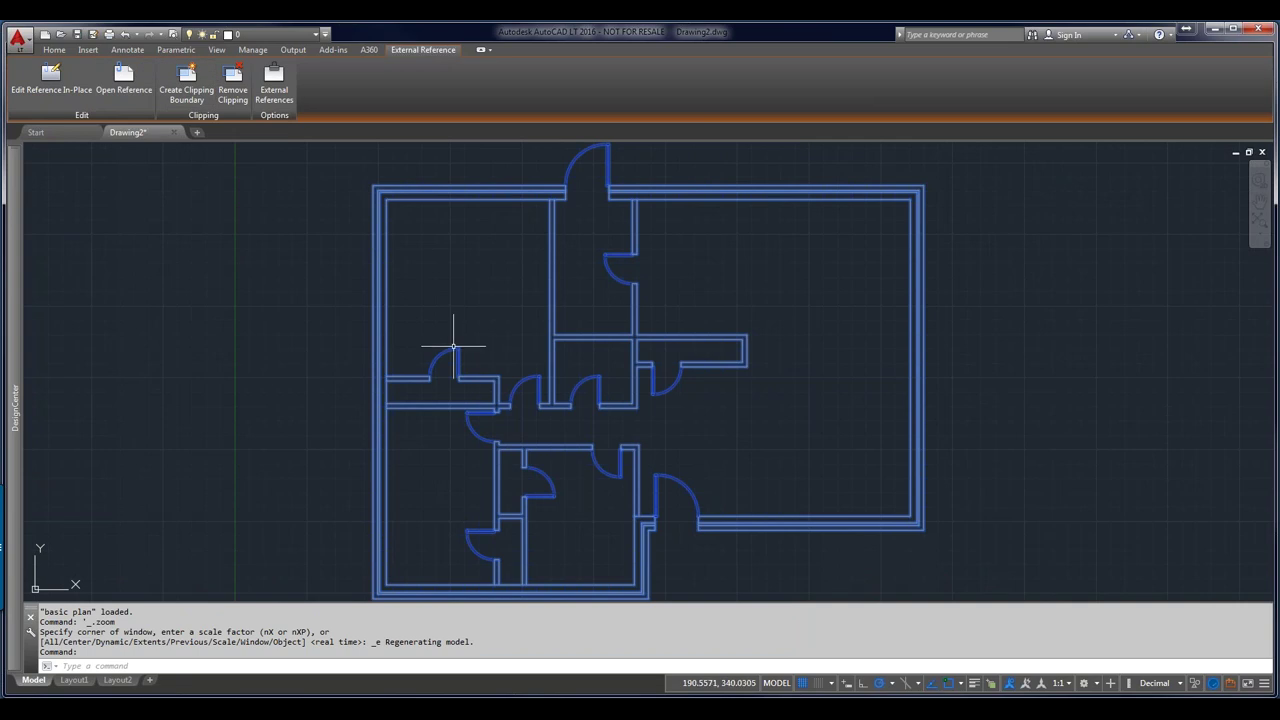
key("Escape")
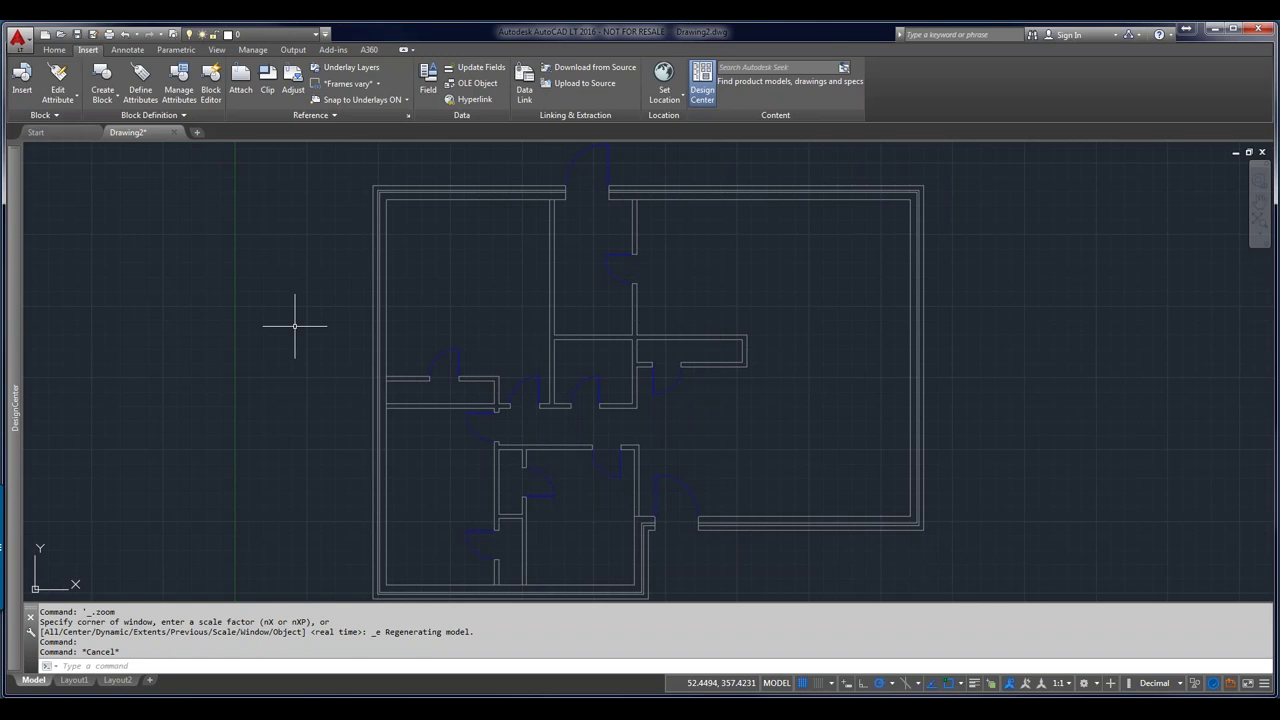
Check the basic plan layers in the Layer list and bring DesignCenter back
mouse_move(12, 380)
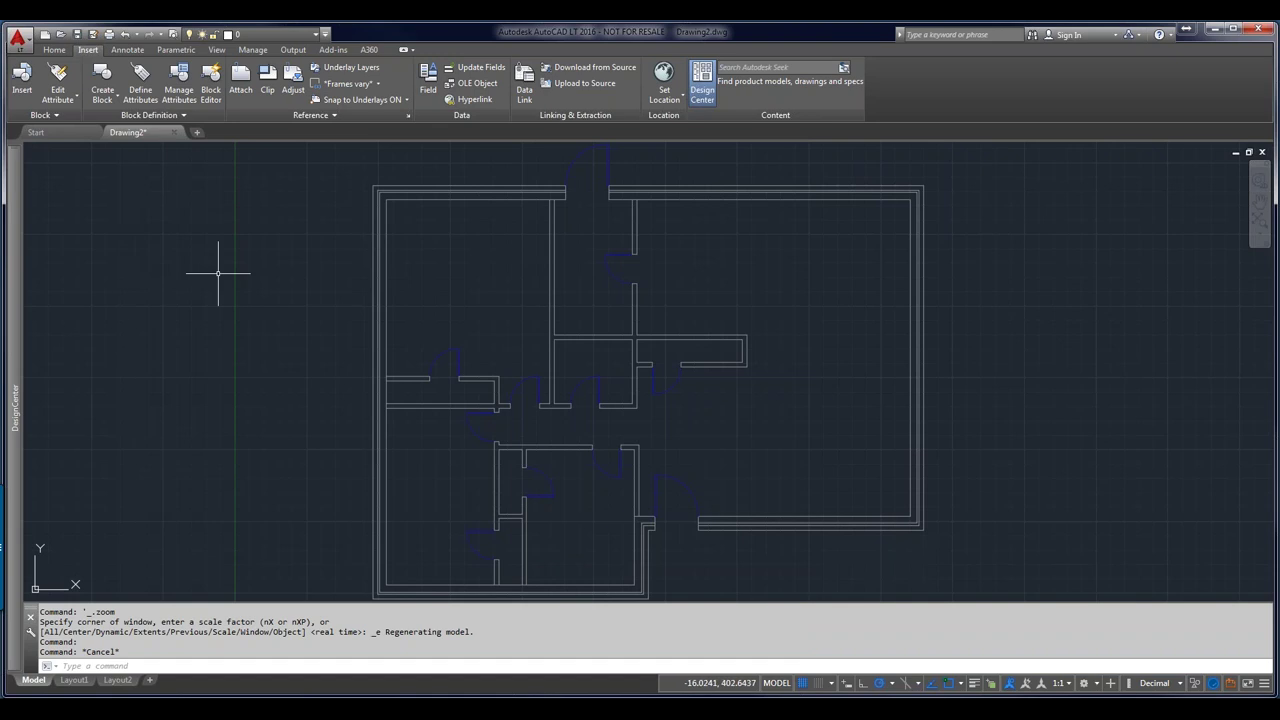
left_click(297, 34)
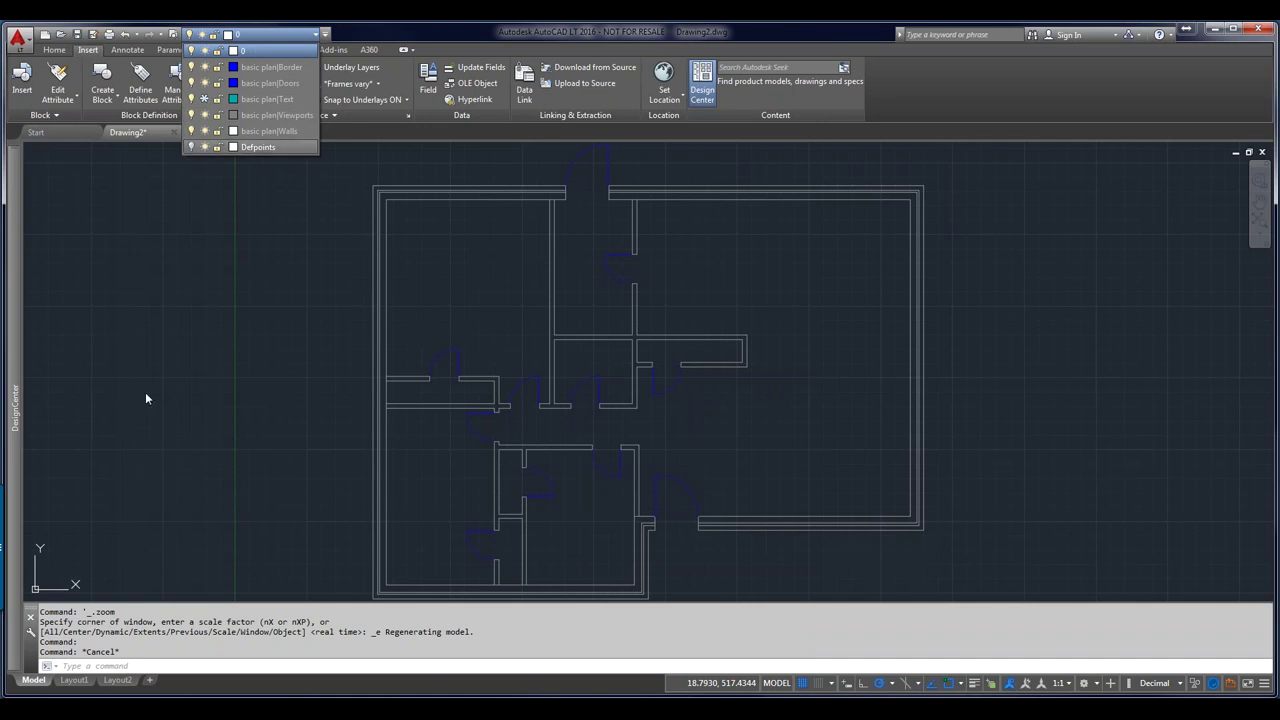
left_click(13, 400)
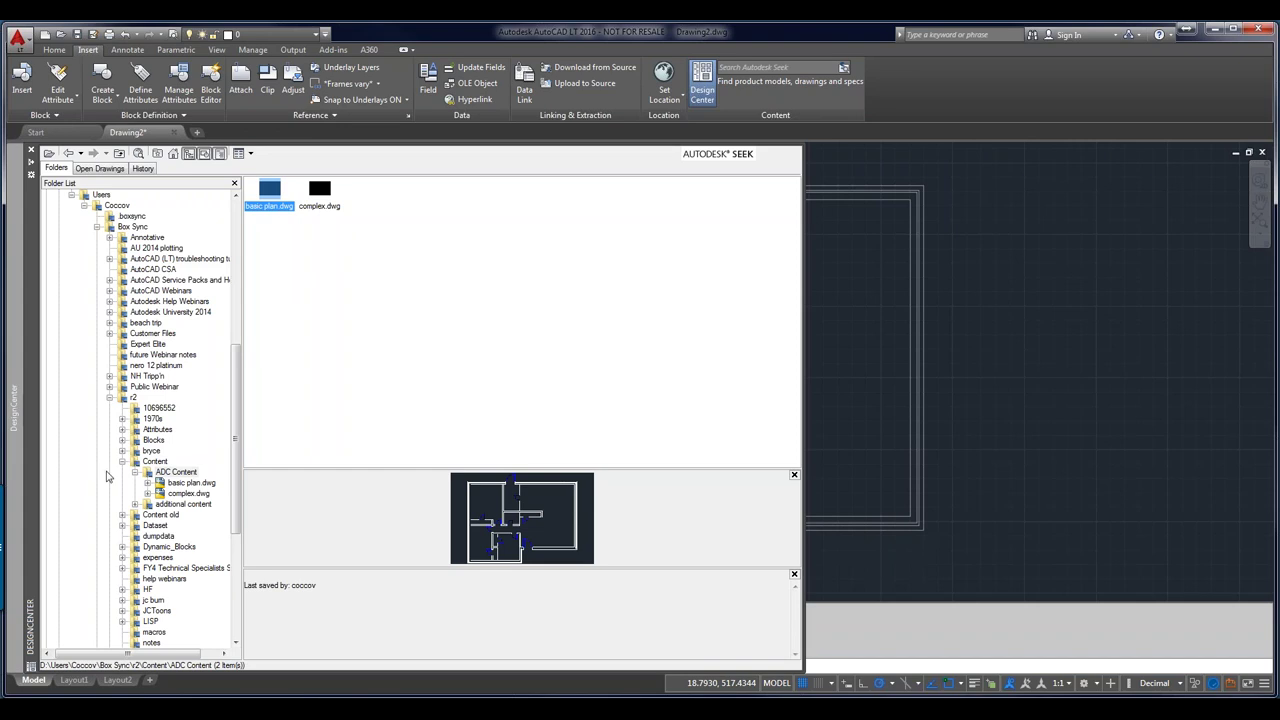
Cancel a stray selection window, then list complex.dwg's 10 blocks, such as CHAIR, DESK and TABLE
left_click(862, 348)
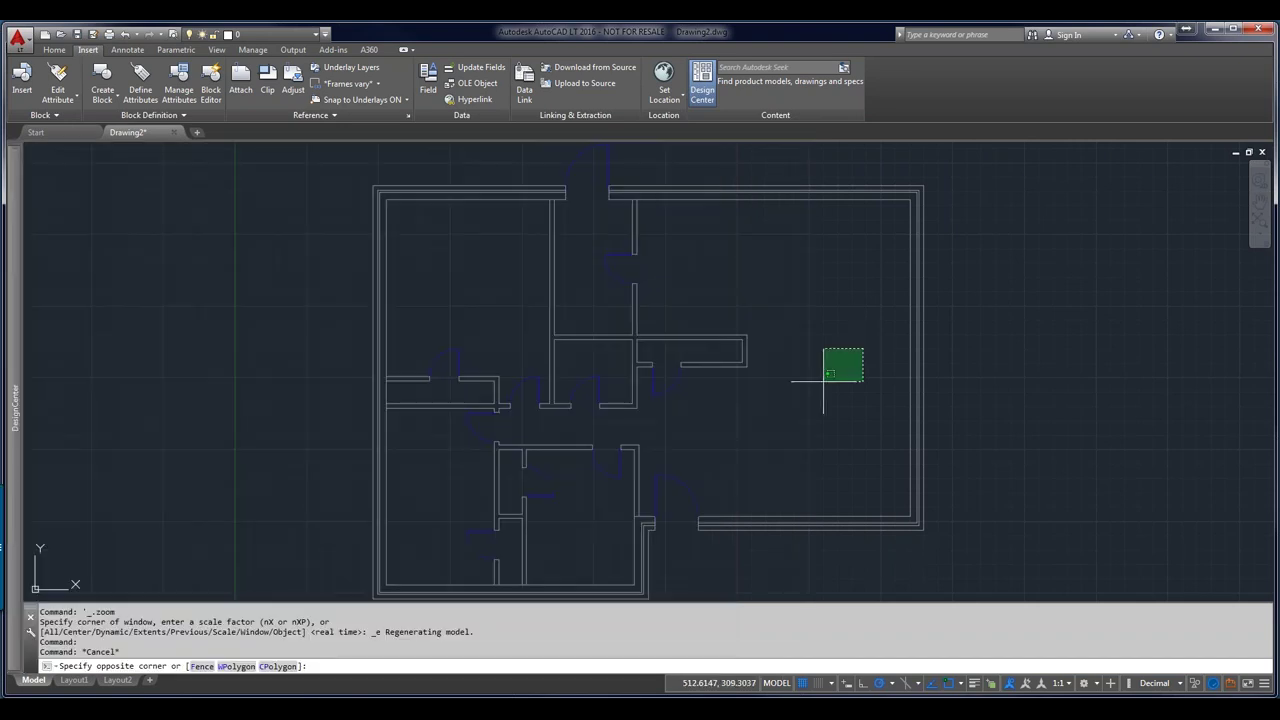
key("Escape")
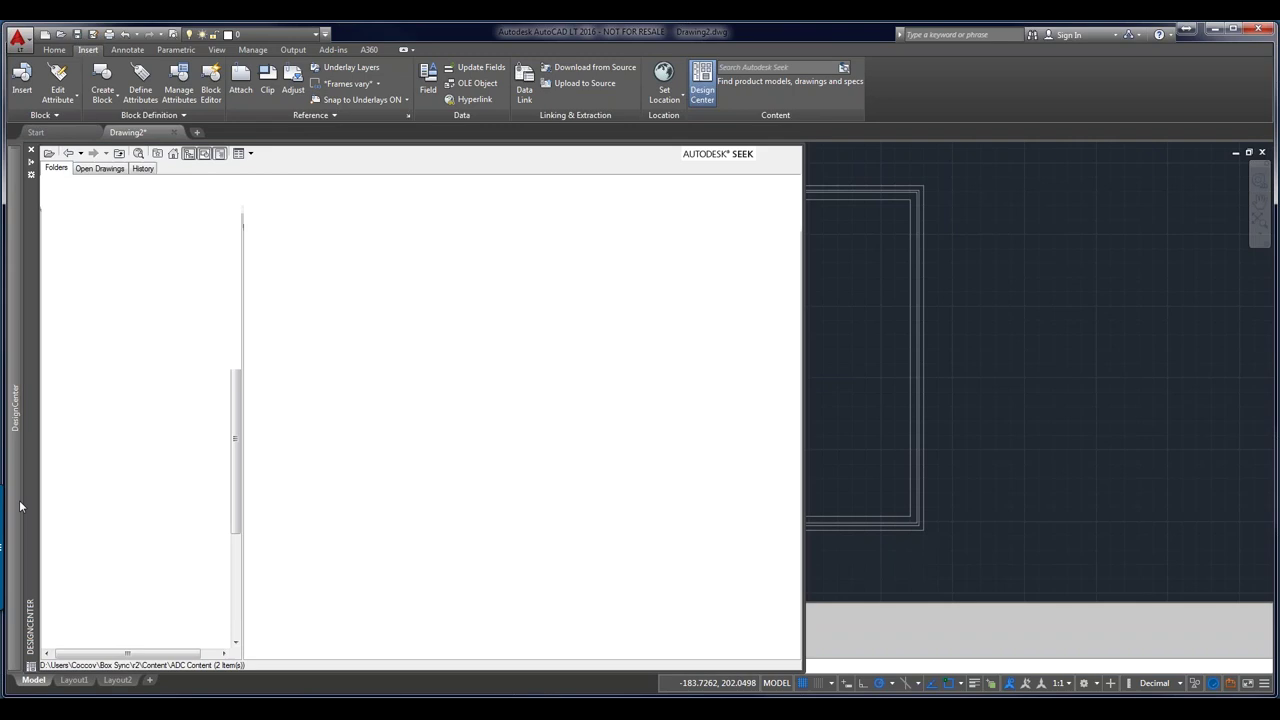
mouse_move(20, 505)
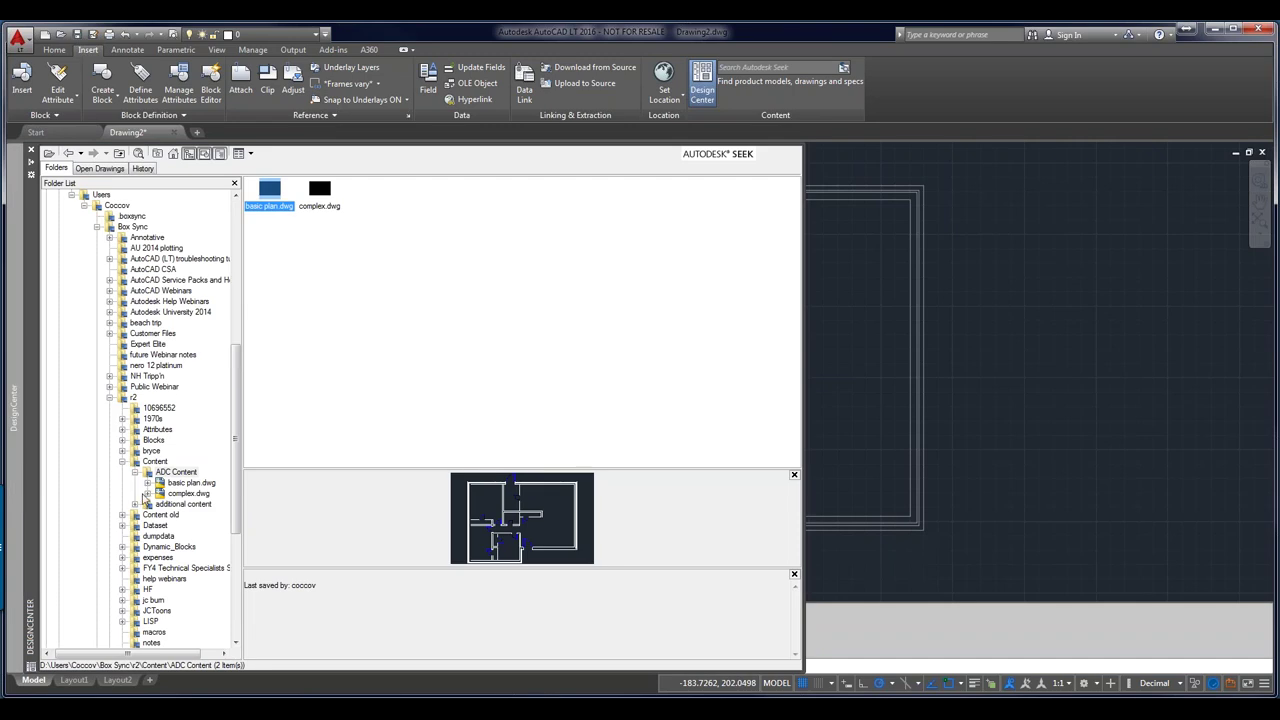
left_click(147, 494)
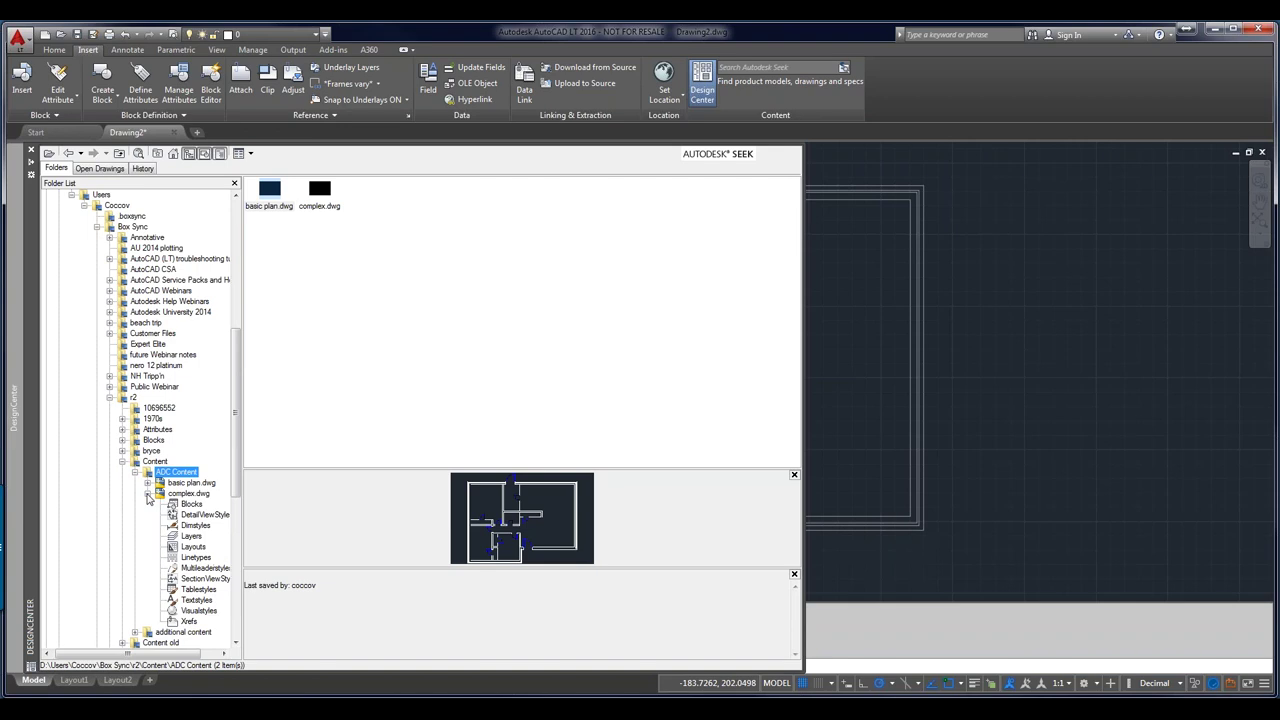
left_click(176, 505)
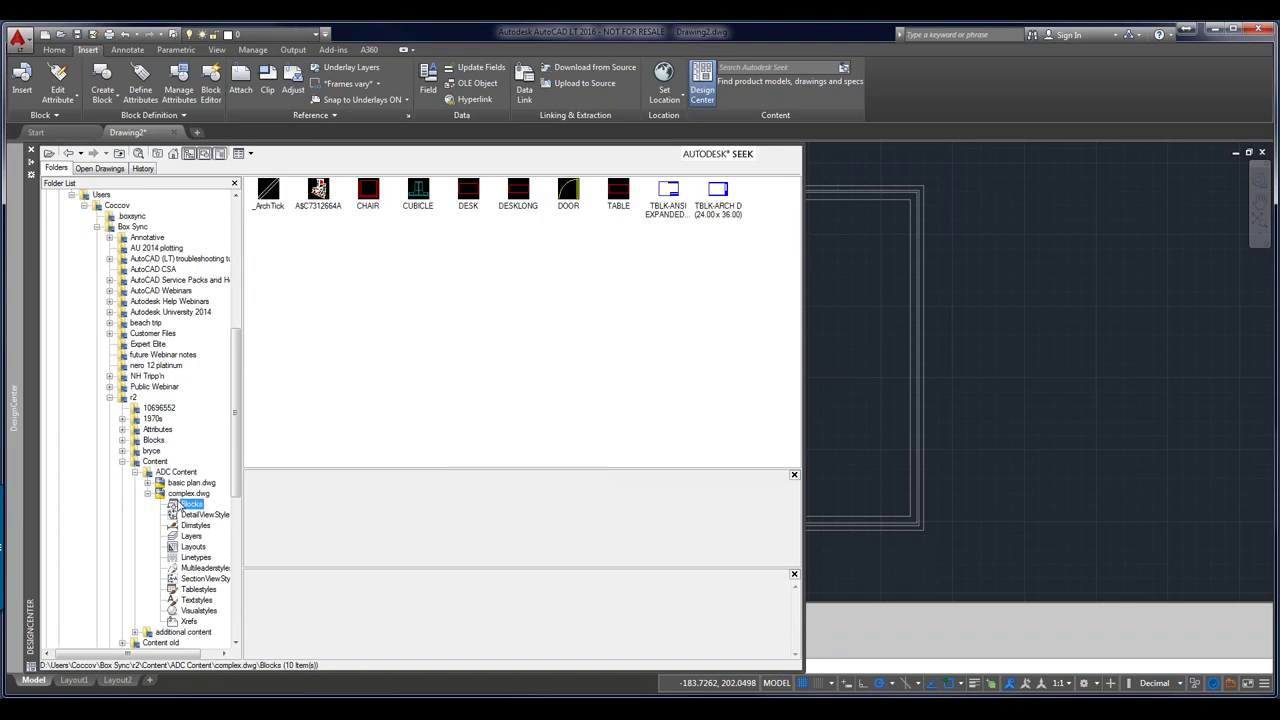
Drag the CUBICLE block from complex.dwg onto the lower right wall, then cancel a trial grip stretch
right_click(421, 199)
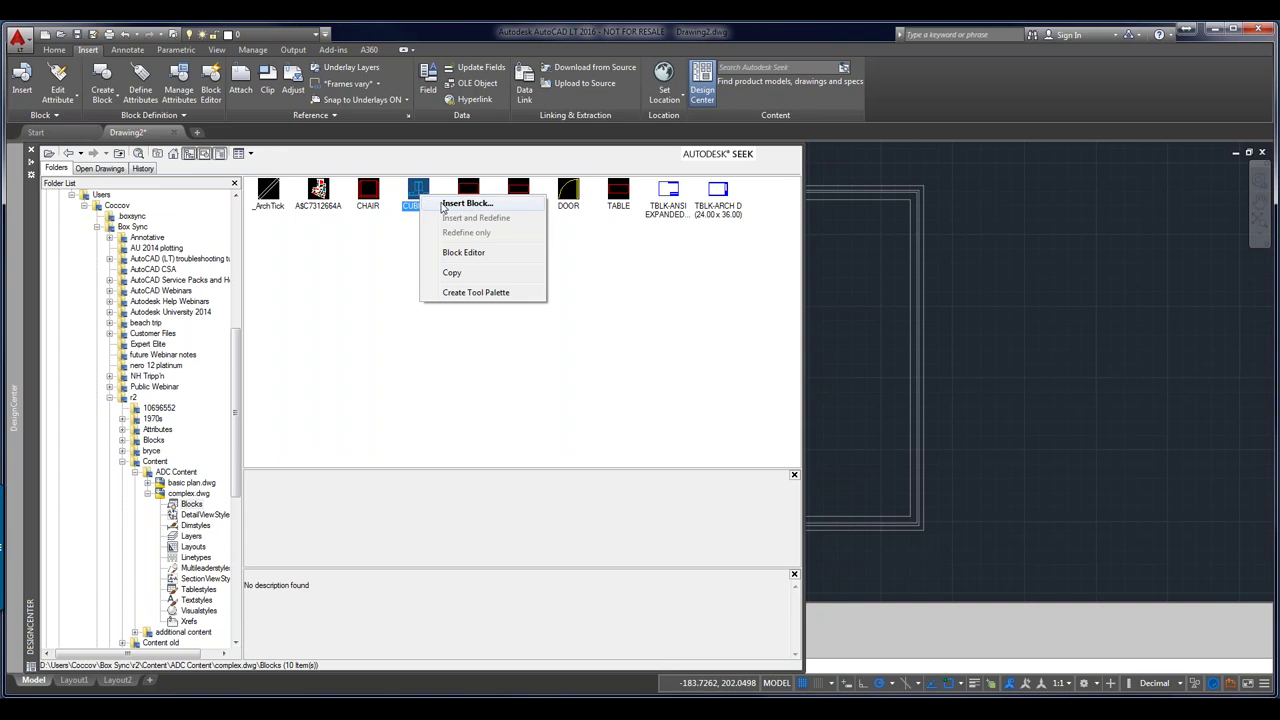
mouse_move(416, 204)
left_mouse_down()
mouse_move(866, 395)
mouse_move(842, 360)
mouse_move(838, 527)
mouse_move(1084, 475)
mouse_move(809, 530)
left_mouse_up()
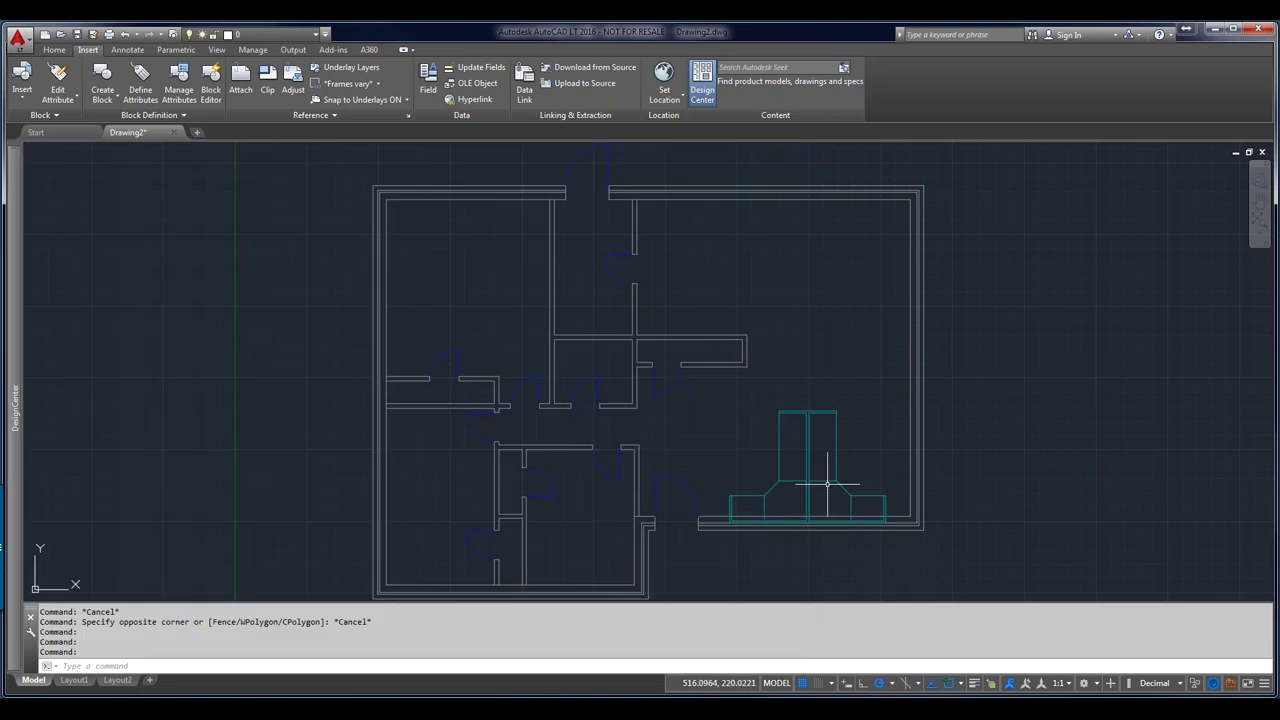
left_click(827, 487)
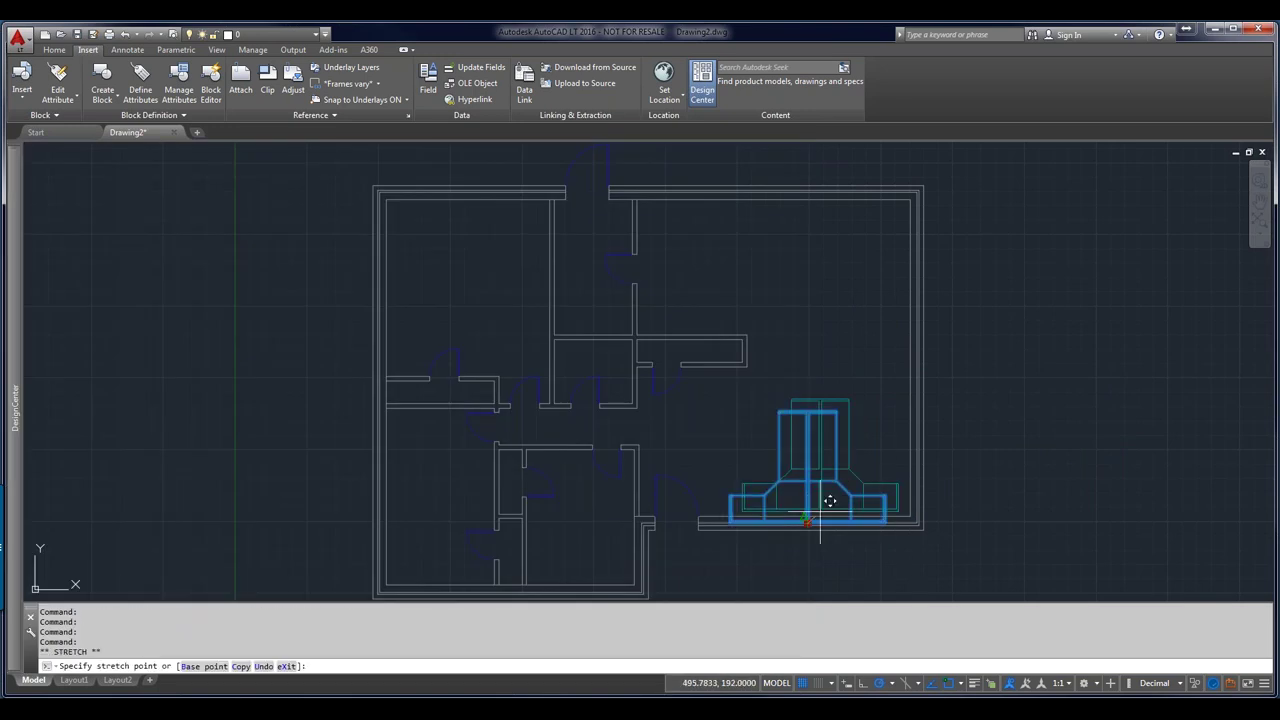
left_click(807, 521)
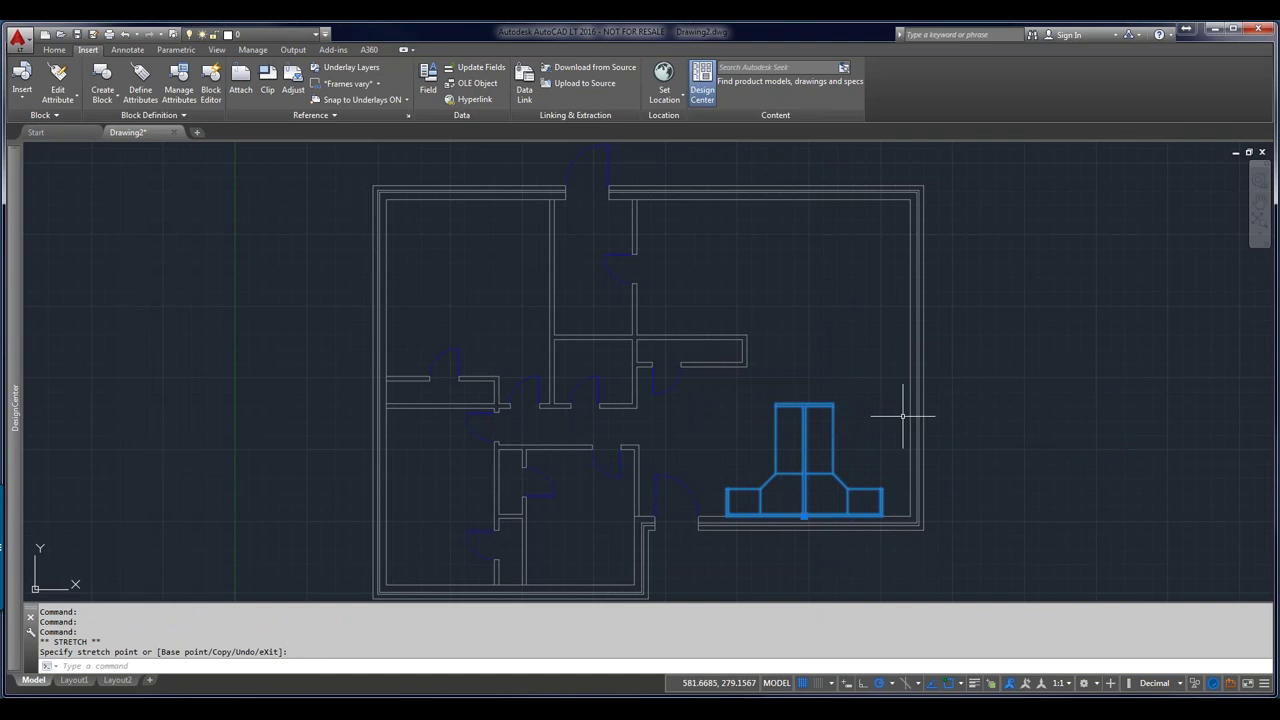
key("Escape")
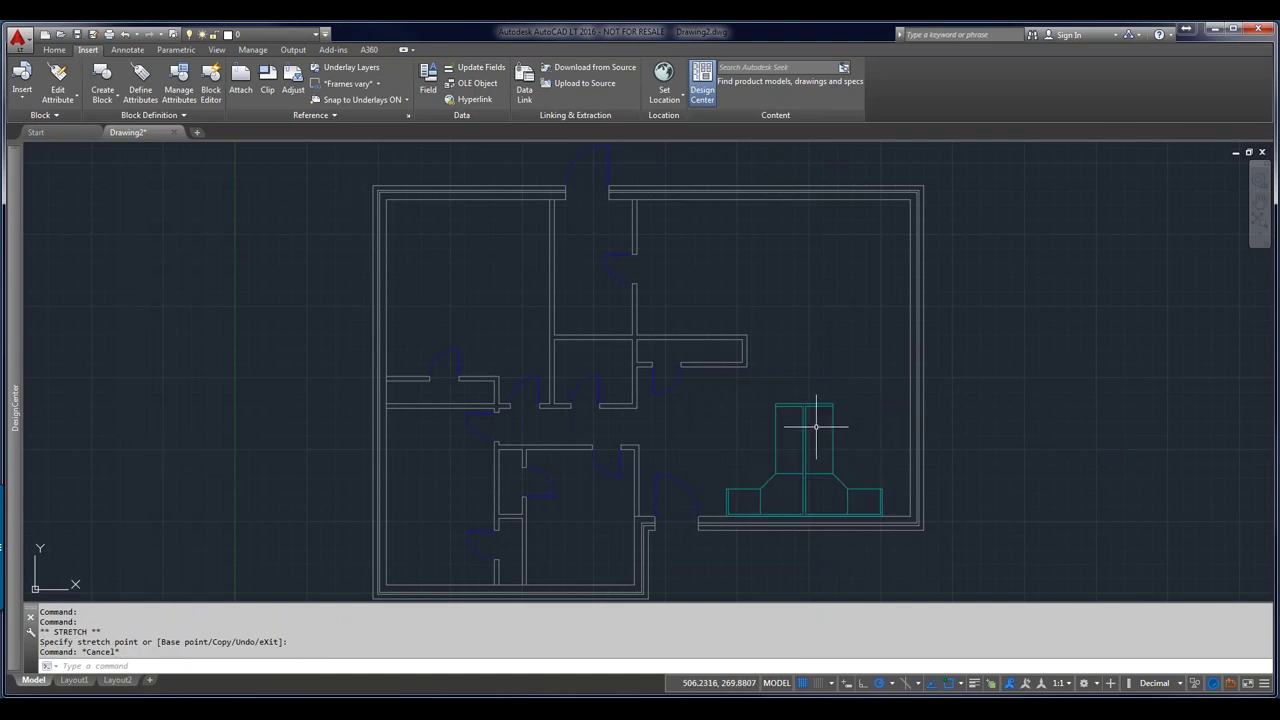
mouse_move(15, 445)
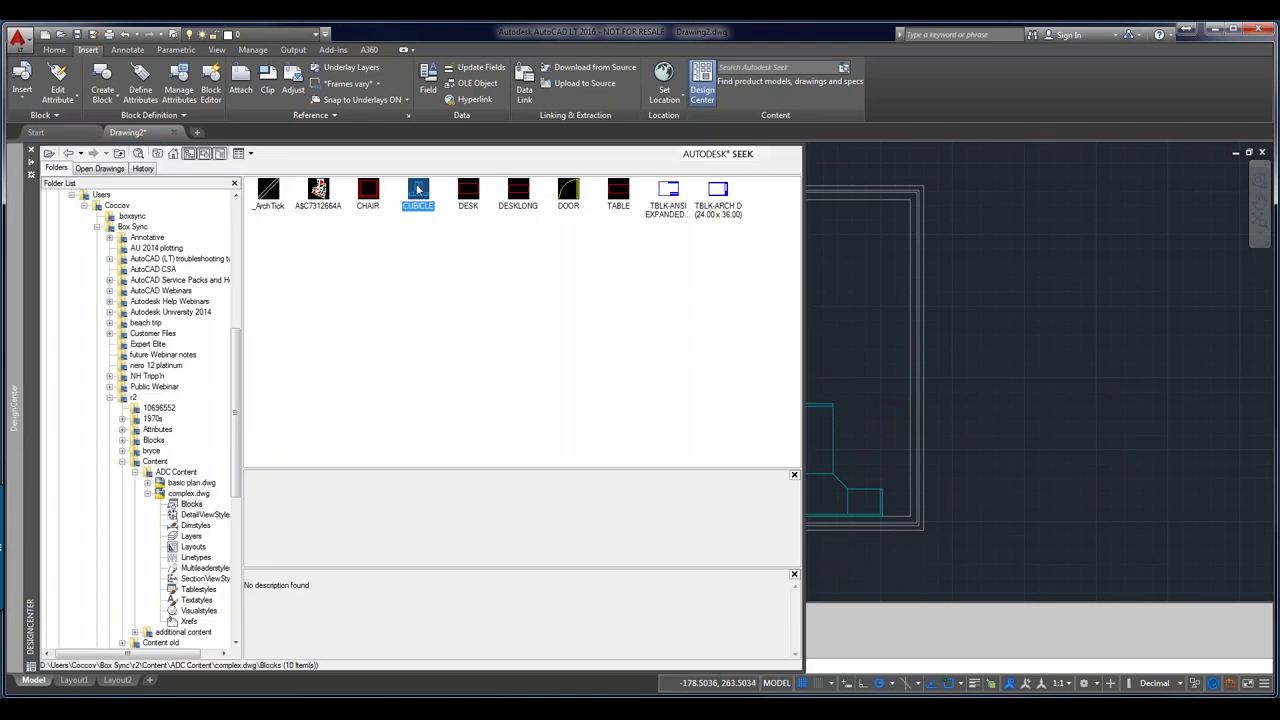
Set the CUBICLE insertion rotation angle to 9 with Explode unchecked
double_click(418, 190)
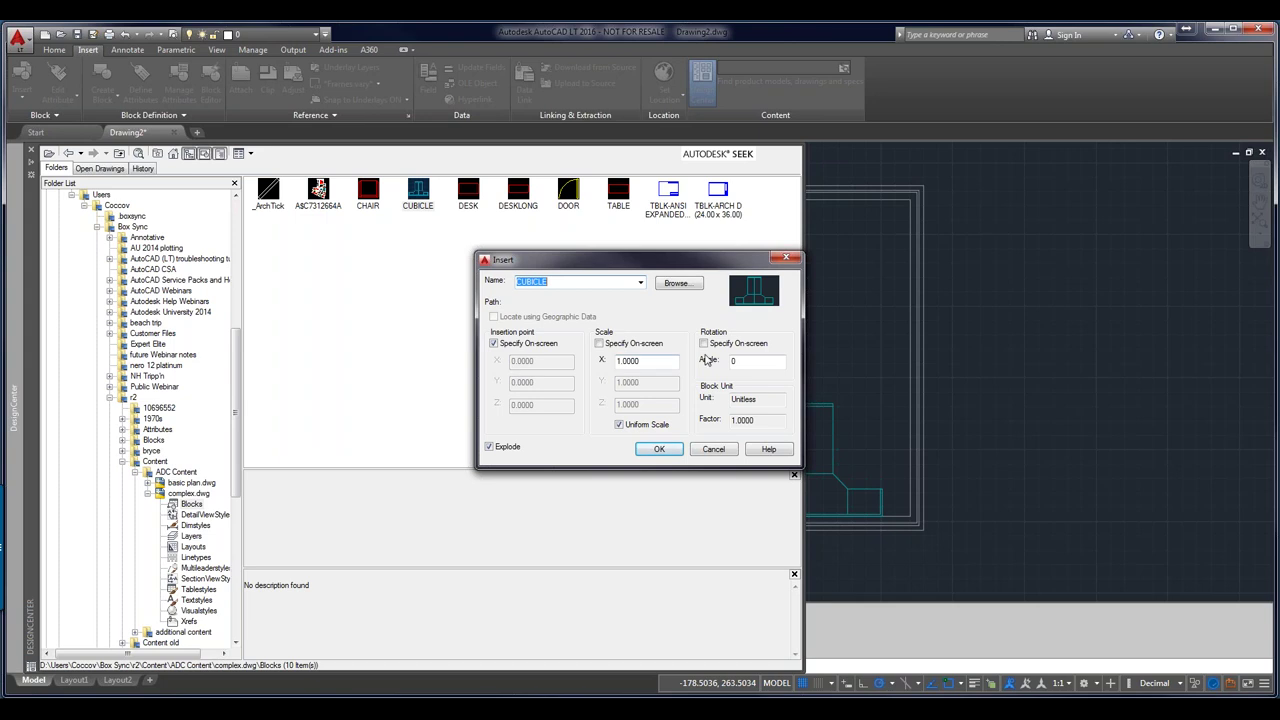
double_click(754, 359)
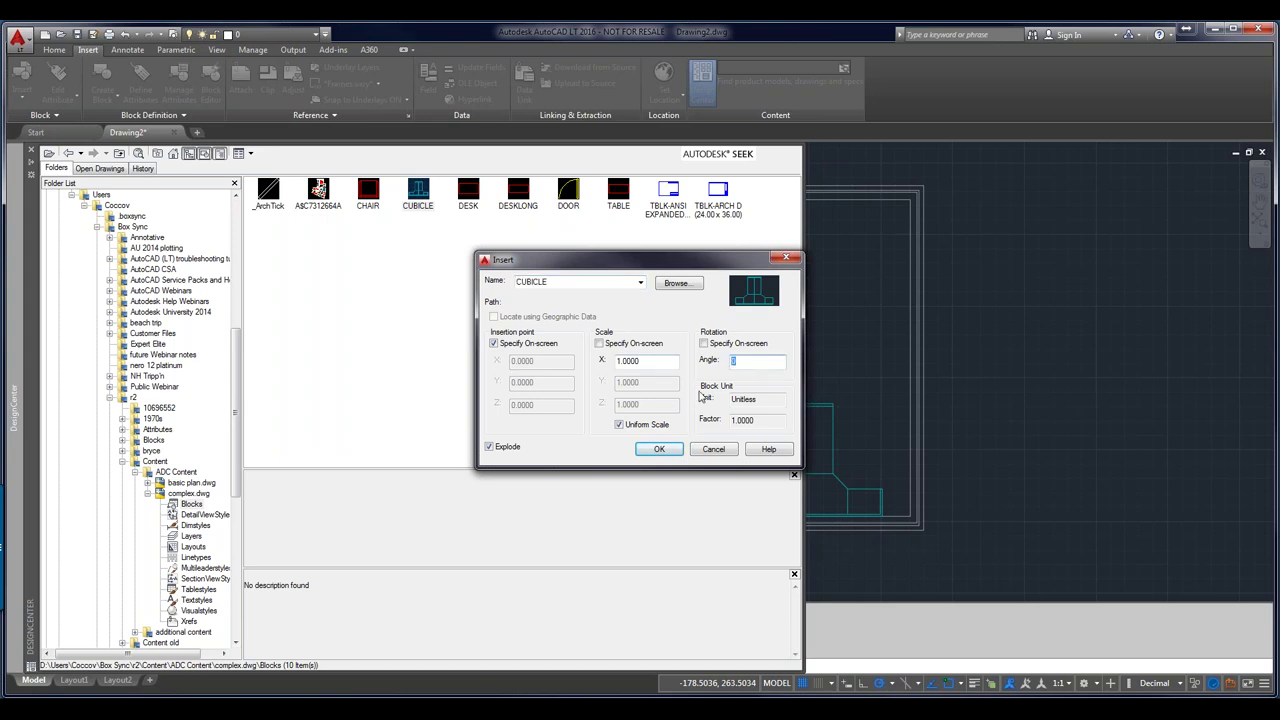
type("9")
left_click(489, 446)
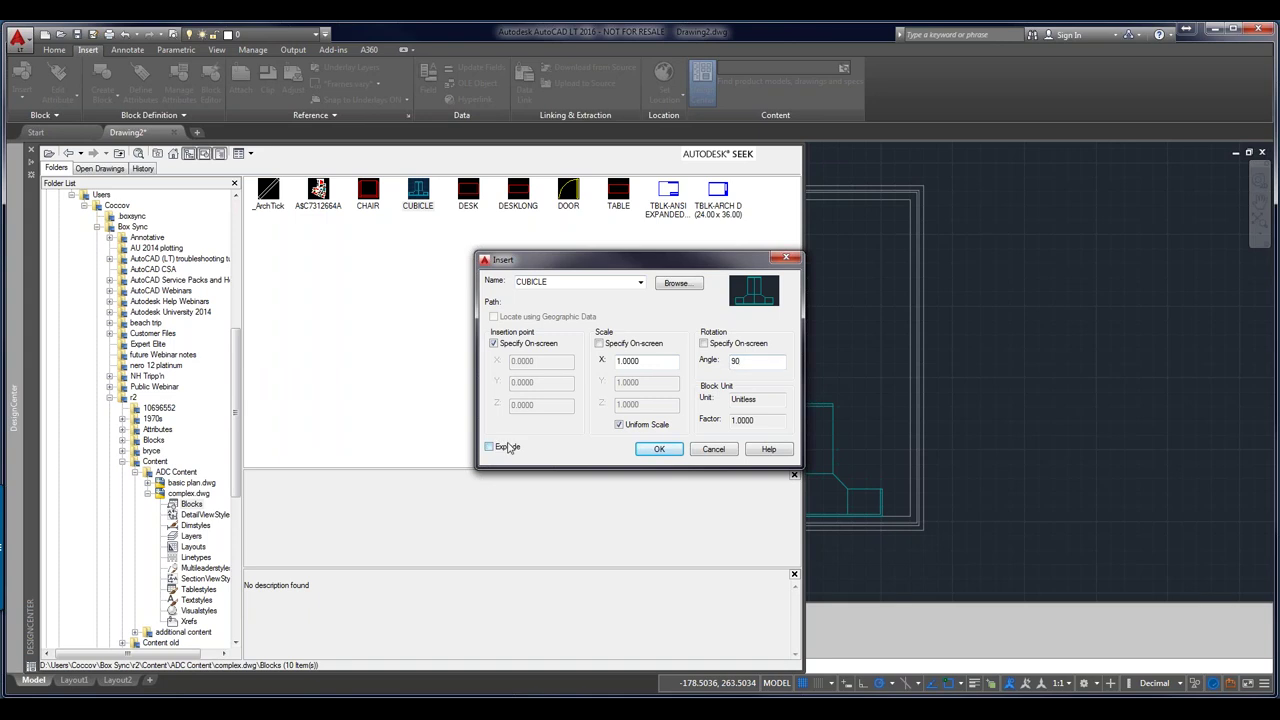
left_click(670, 452)
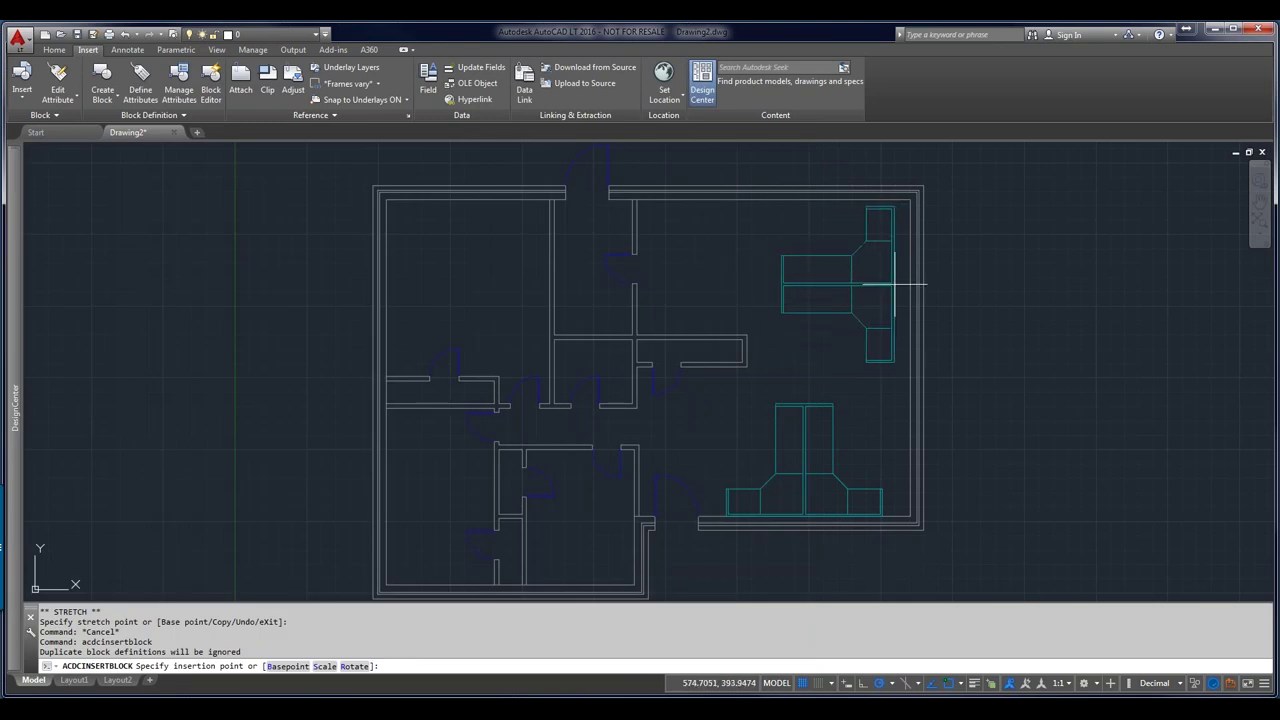
Turn Osnap off with F3 and place the rotated cubicle against the upper right wall
key("F3")
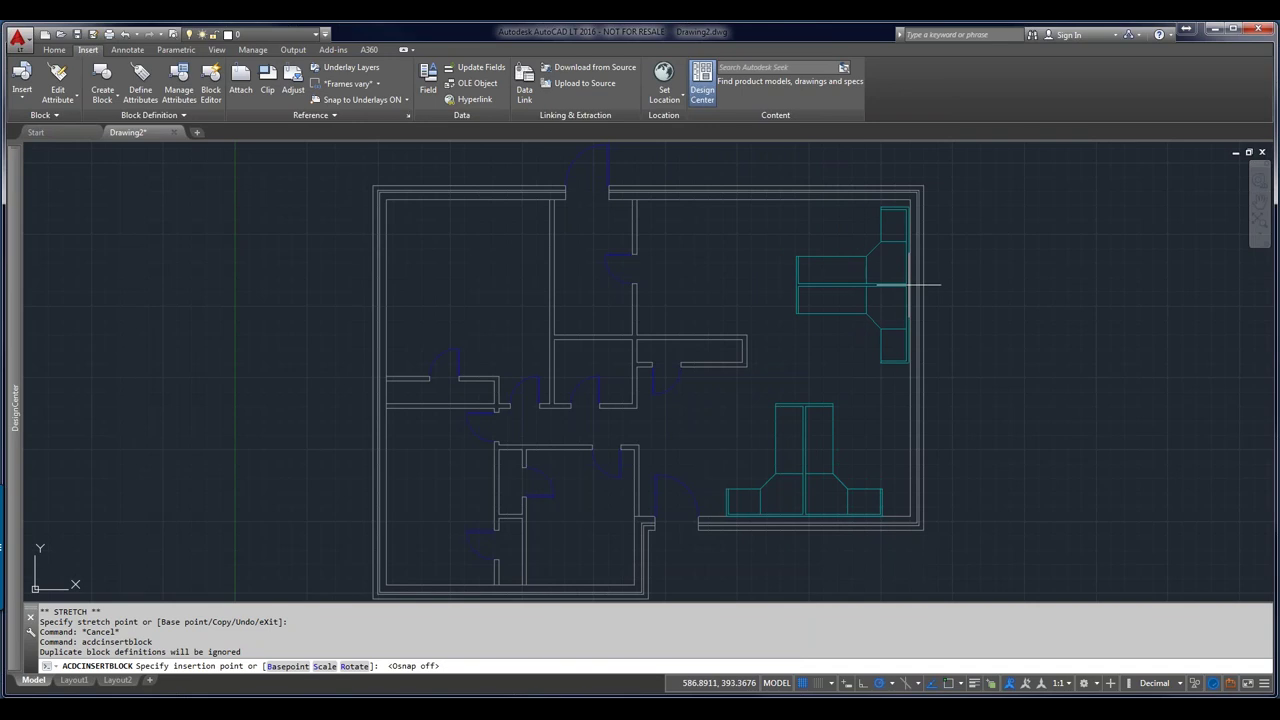
left_click(908, 285)
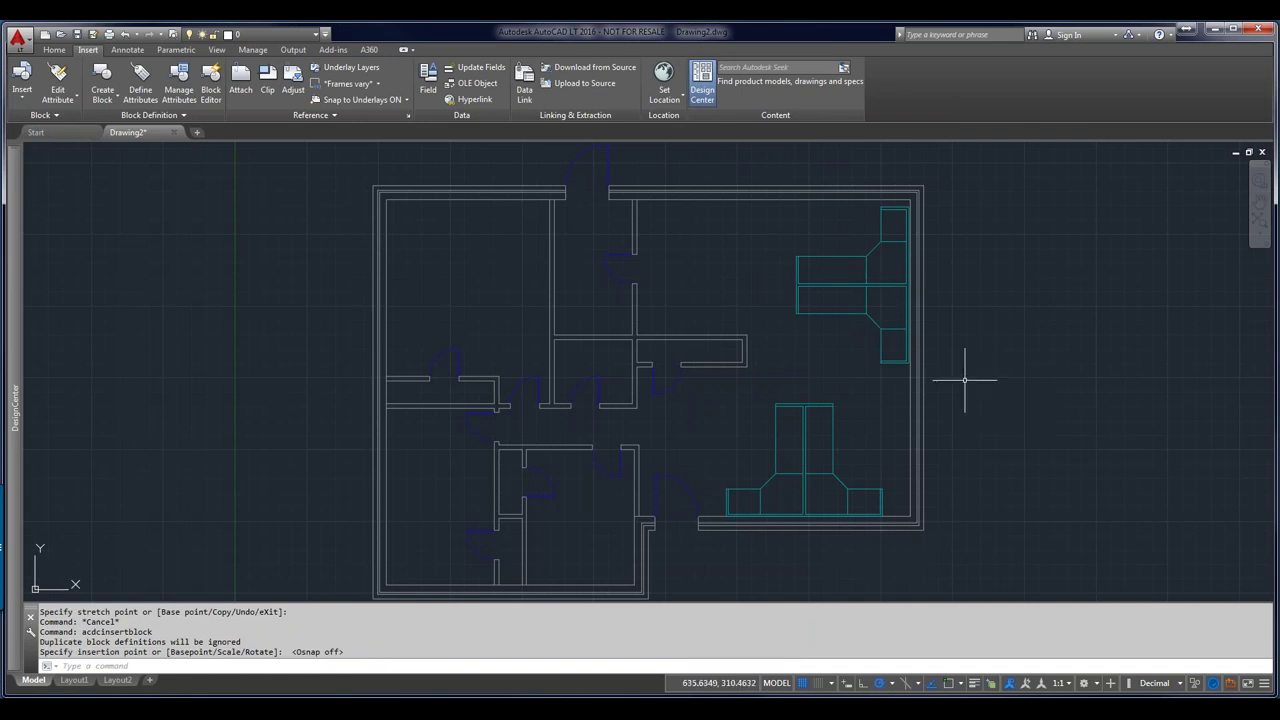
mouse_move(13, 432)
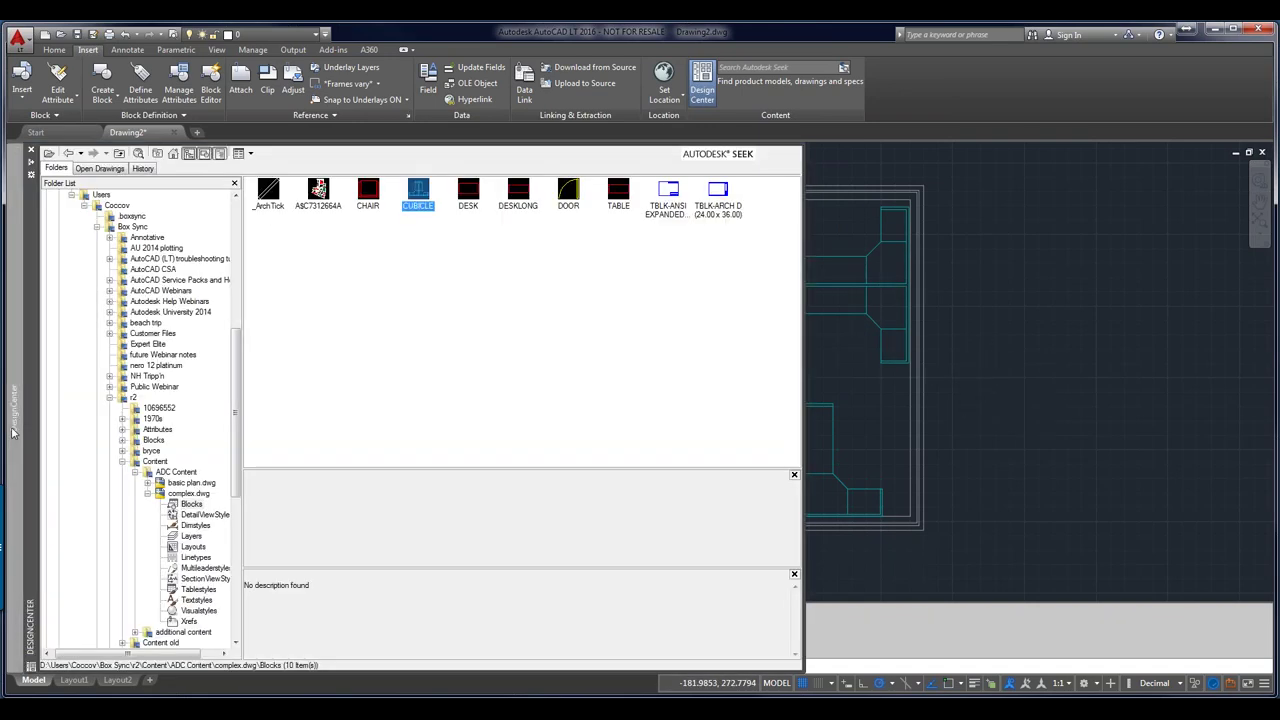
right_click(367, 196)
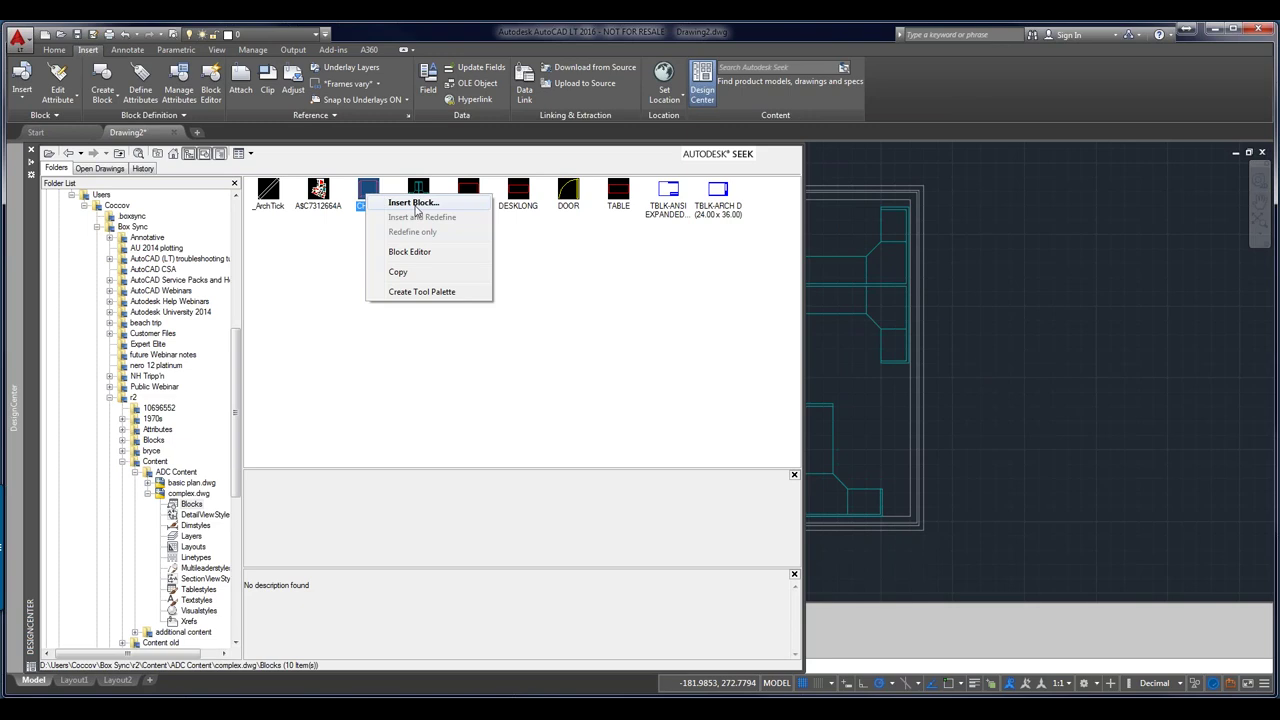
Insert the CHAIR block from complex.dwg inside the upper right cubicle
left_click(414, 203)
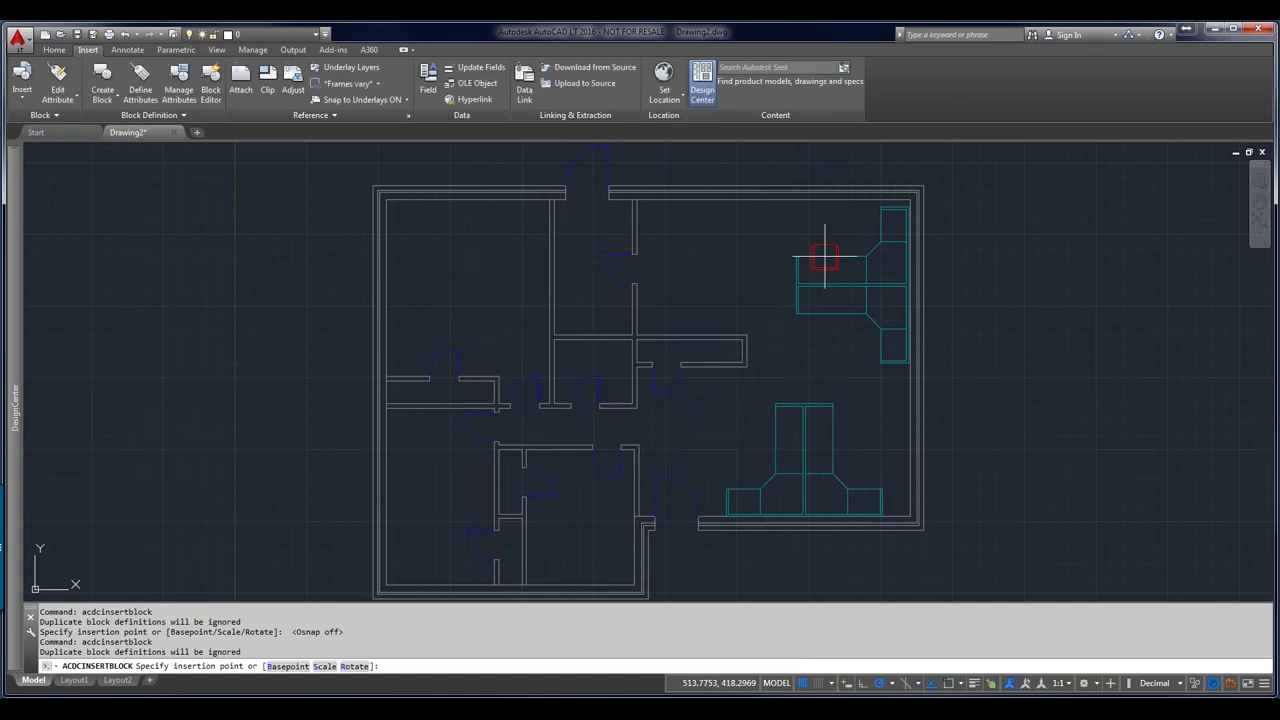
left_click(849, 232)
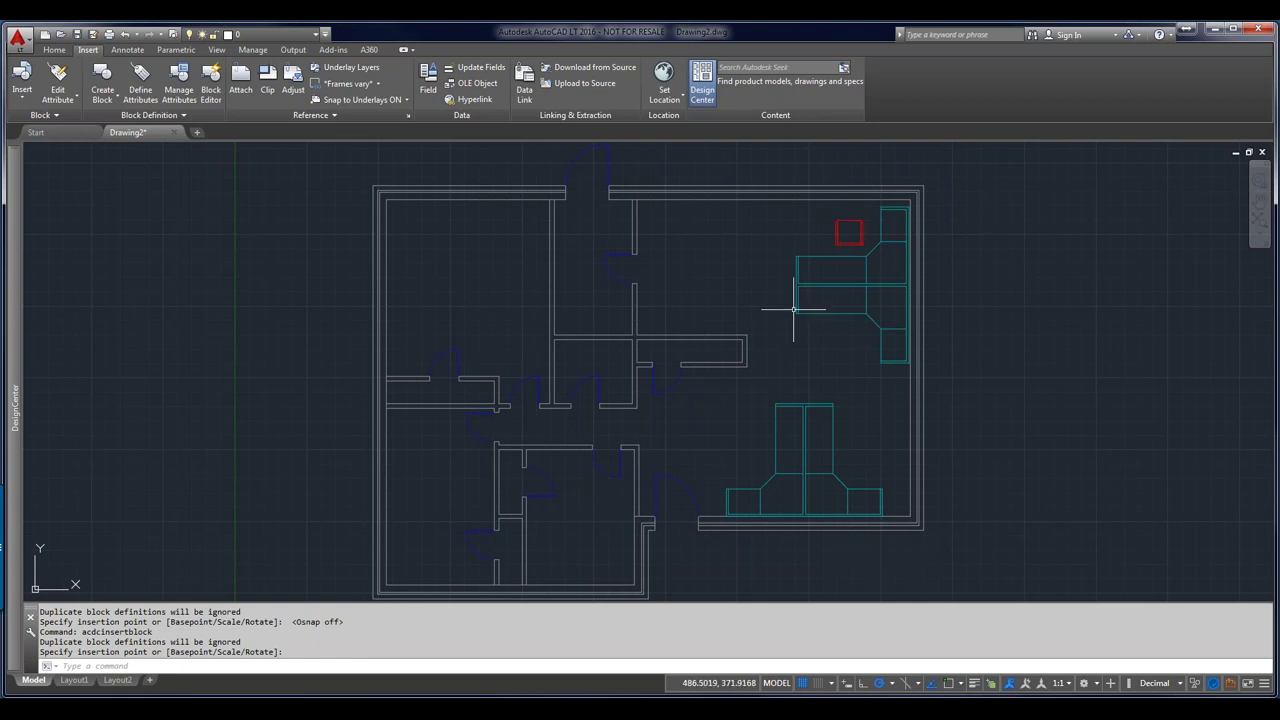
mouse_move(20, 448)
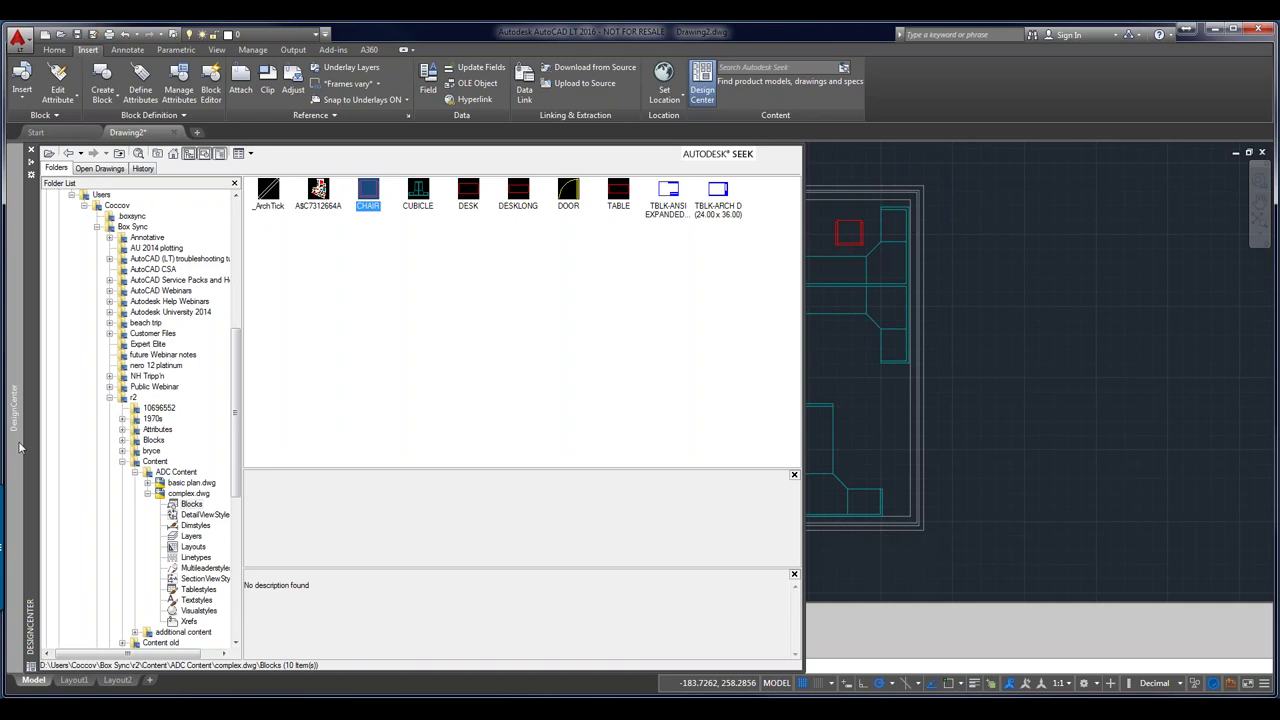
List the 18 blocks of Floor Plan modify objects 3 - workt.dwg and bring up CHAIR1's options
left_click(135, 632)
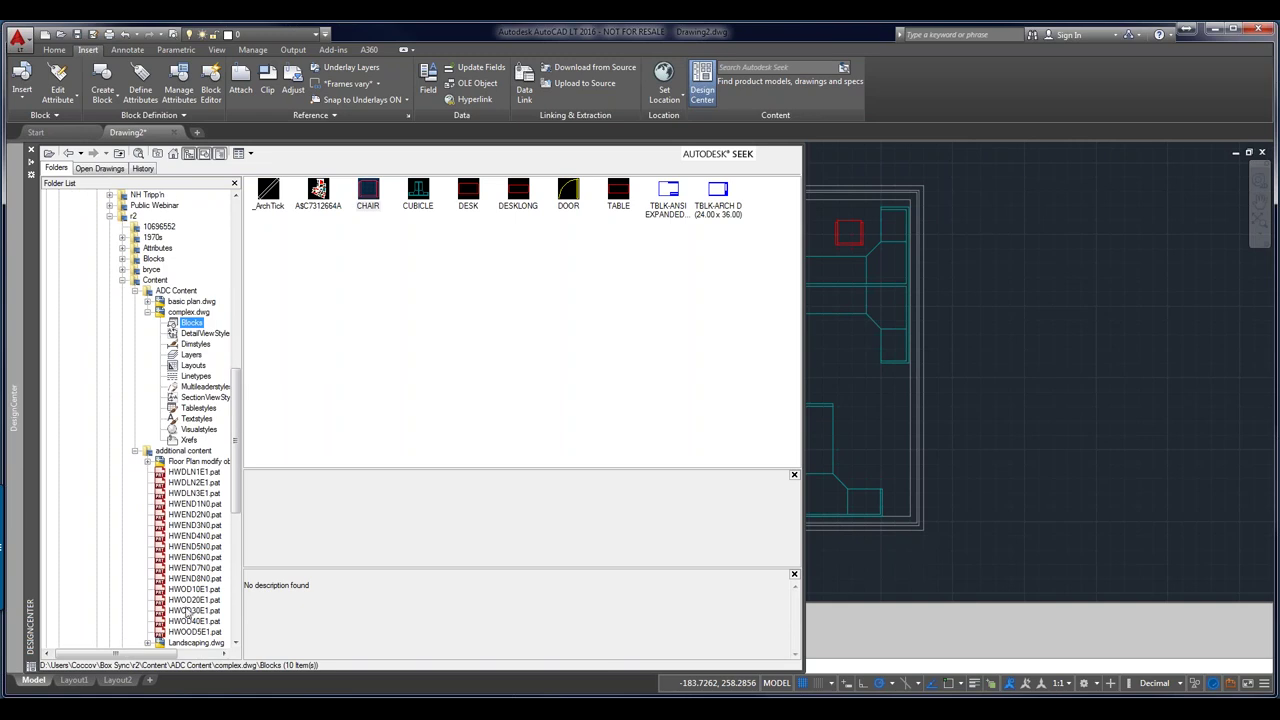
left_click(176, 462)
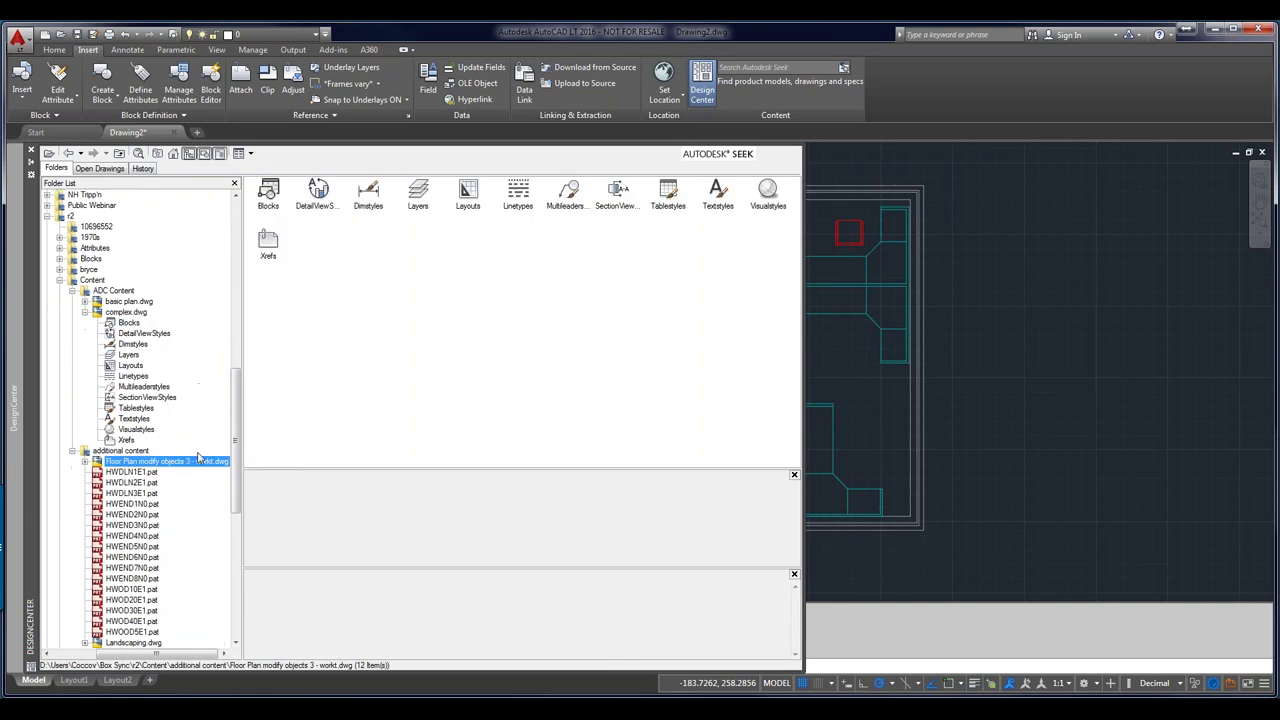
double_click(272, 200)
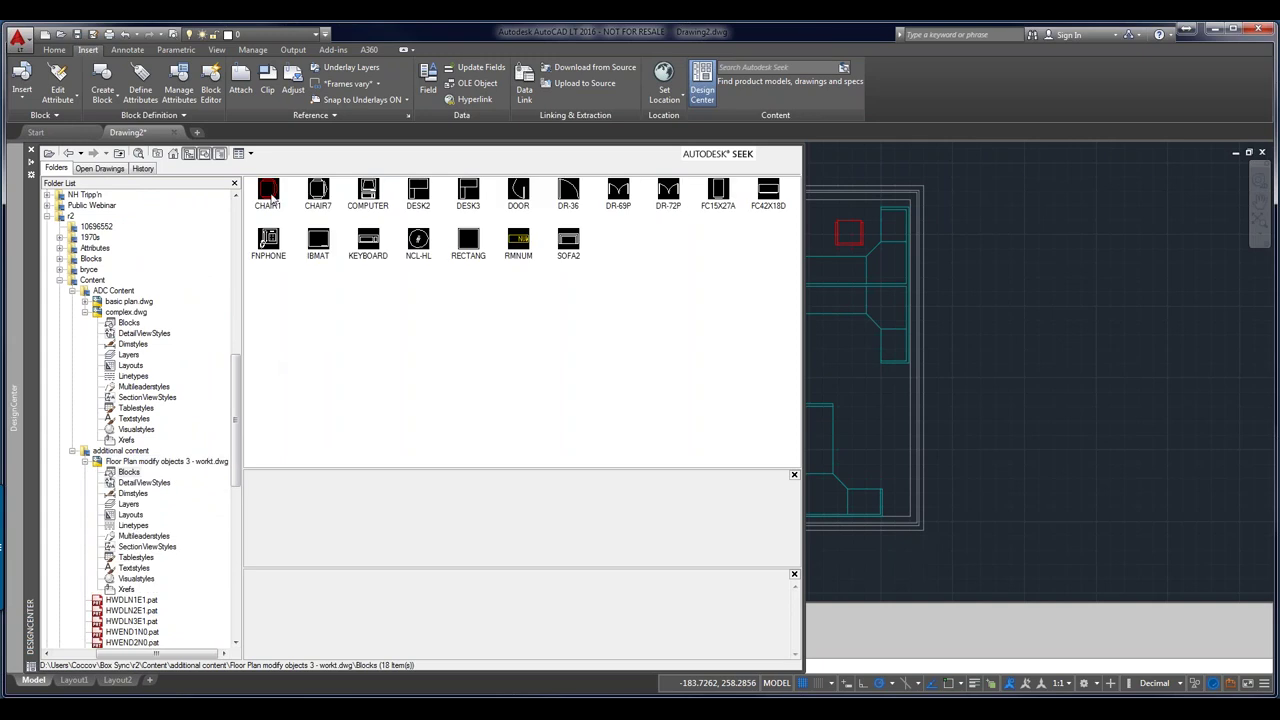
right_click(271, 197)
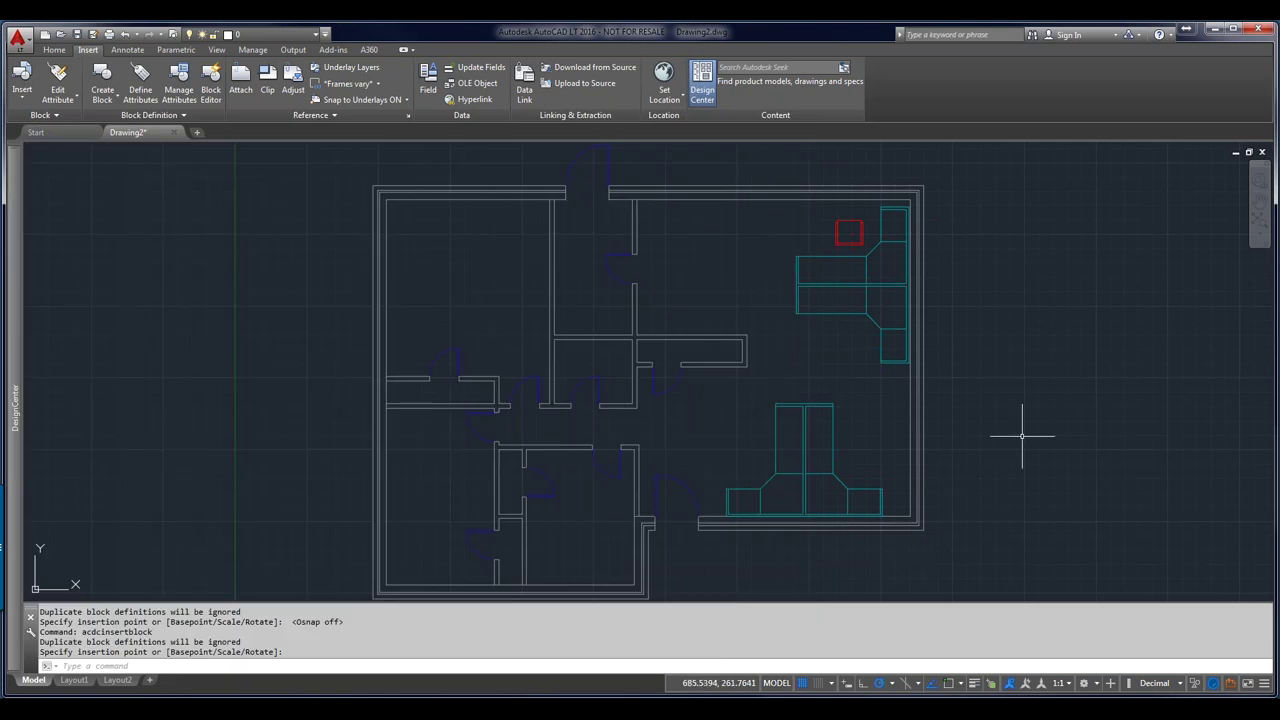
Use RENAME to change the drawing's CHAIR block name to Chair1
type("r")
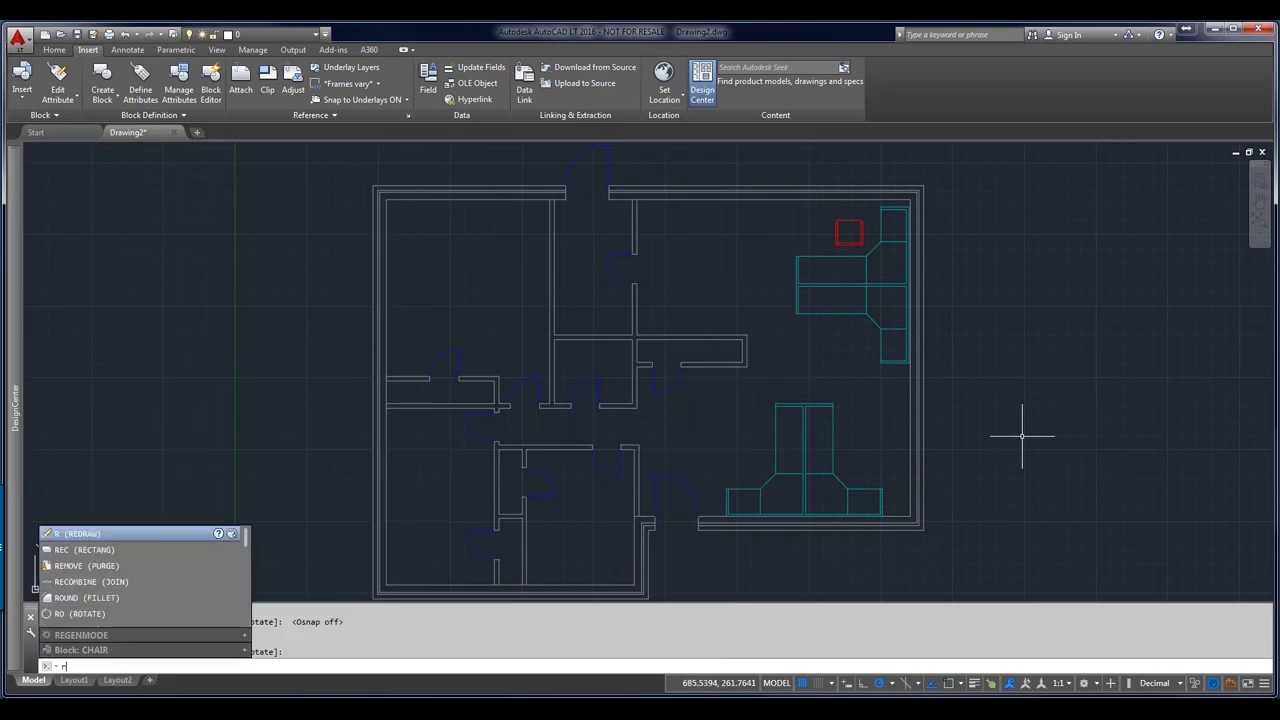
type("ename")
key("Return")
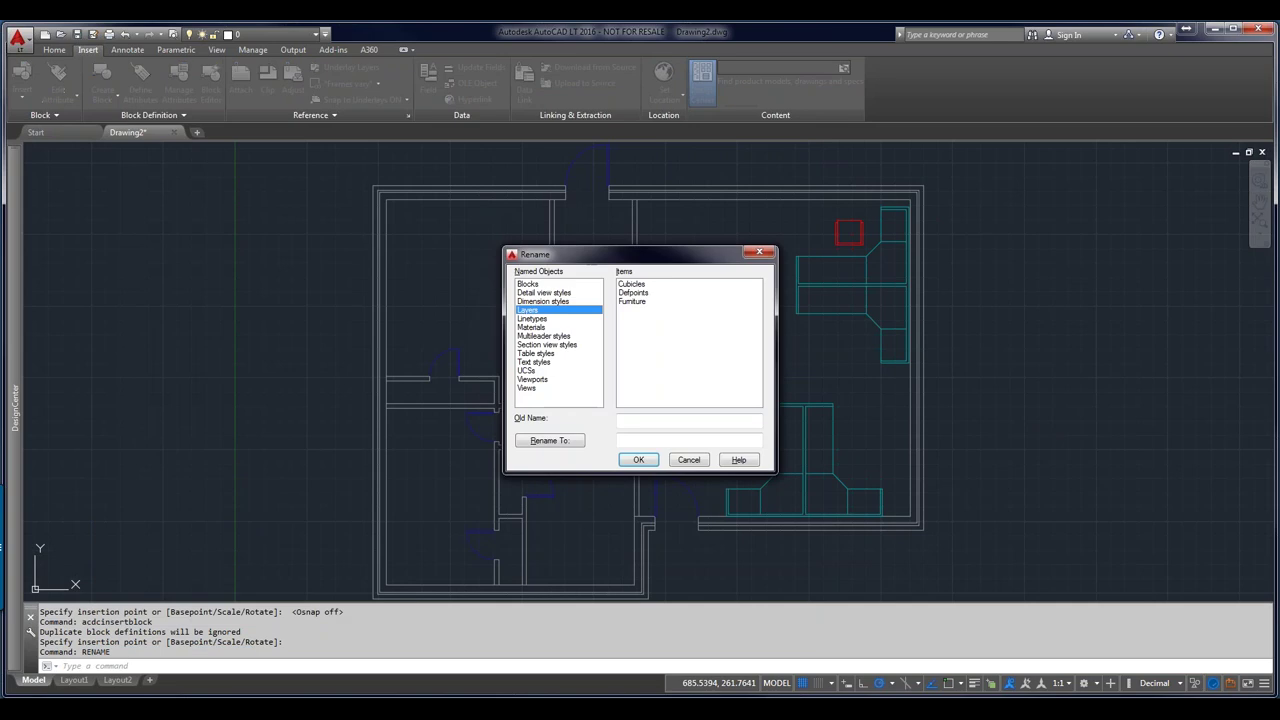
left_click(531, 285)
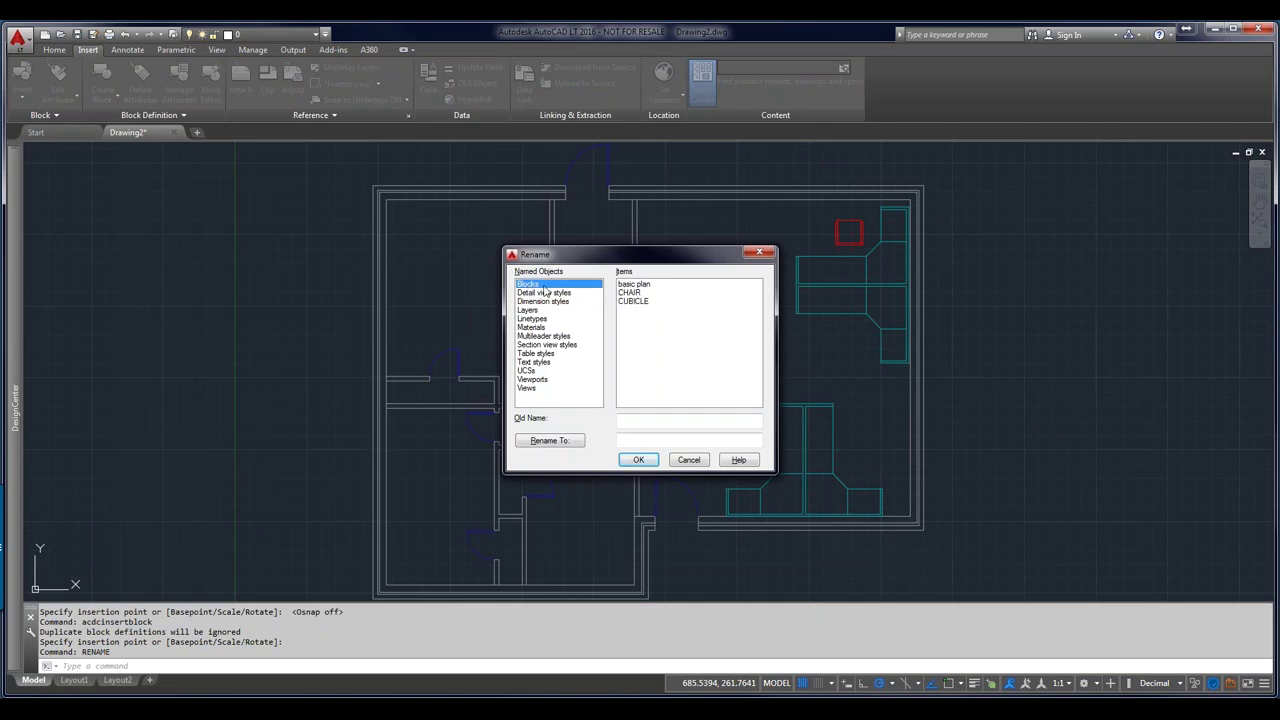
left_click(640, 292)
left_click(640, 438)
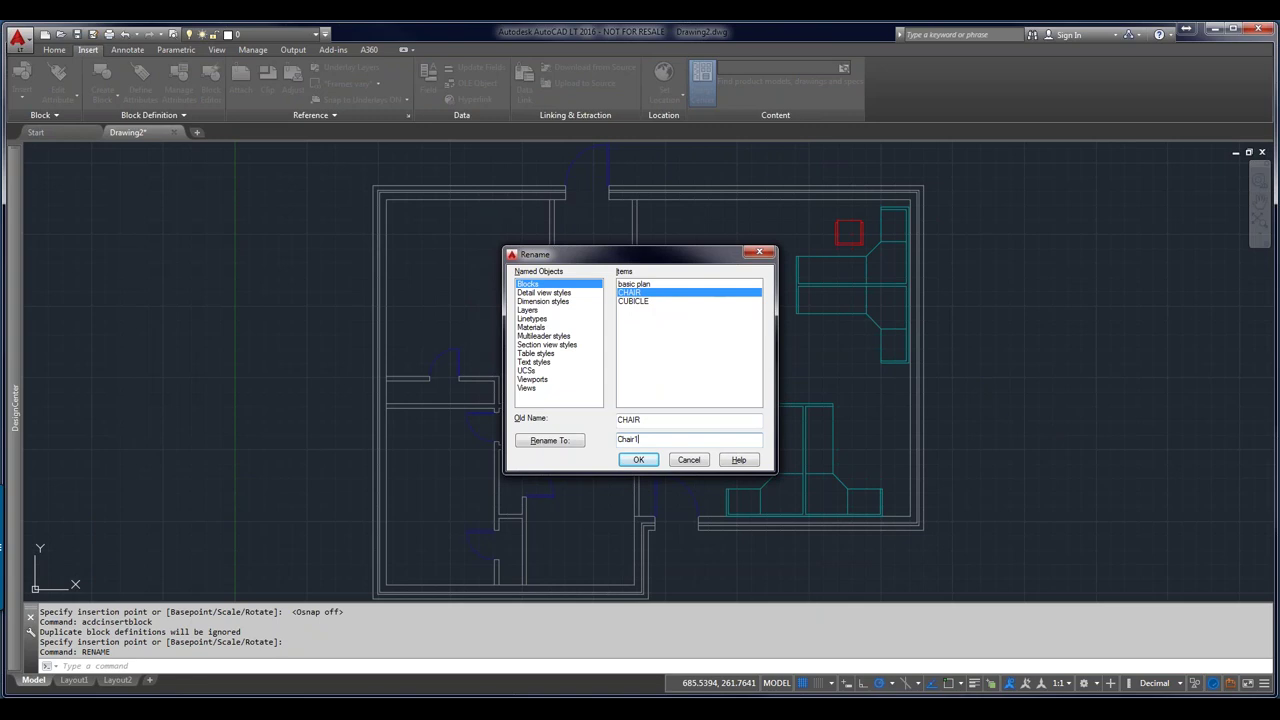
left_click(549, 440)
left_click(638, 459)
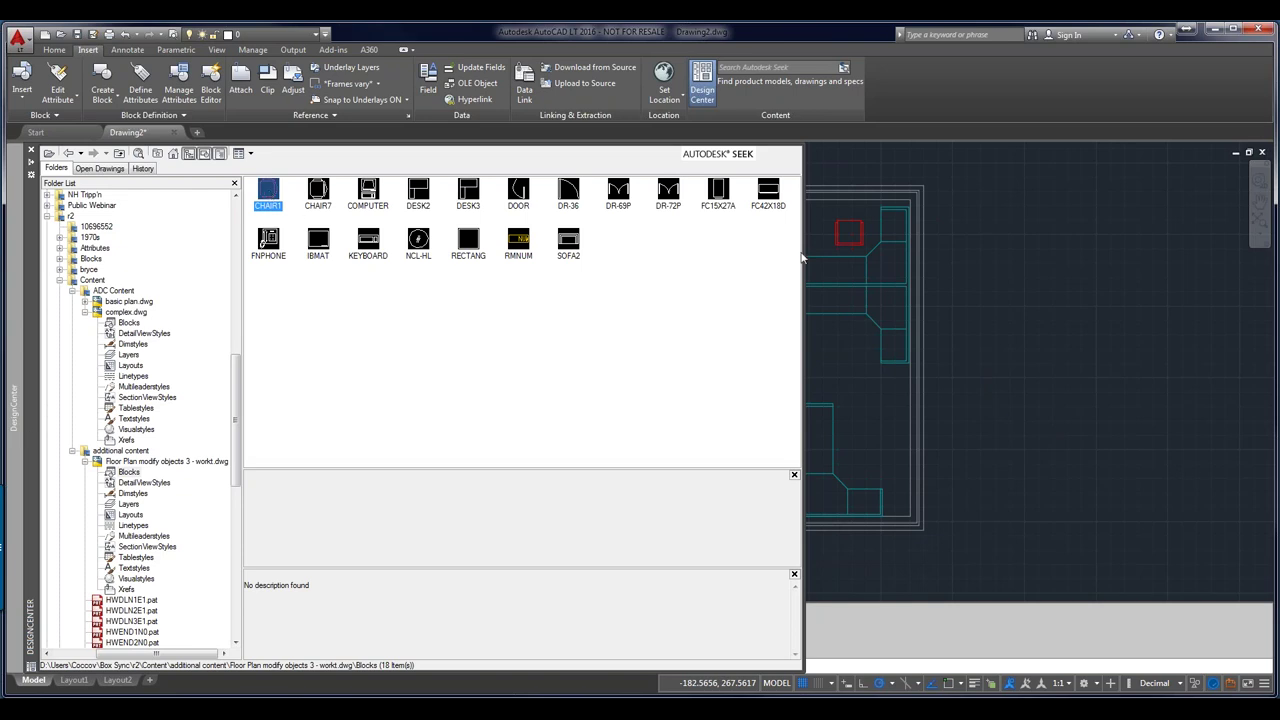
Redefine the red chair with the CHAIR1 definition via Redefine only, then hide DesignCenter with Ctrl+2
scroll(846, 257, "up", 5)
middle_click_drag(846, 257, 842, 259)
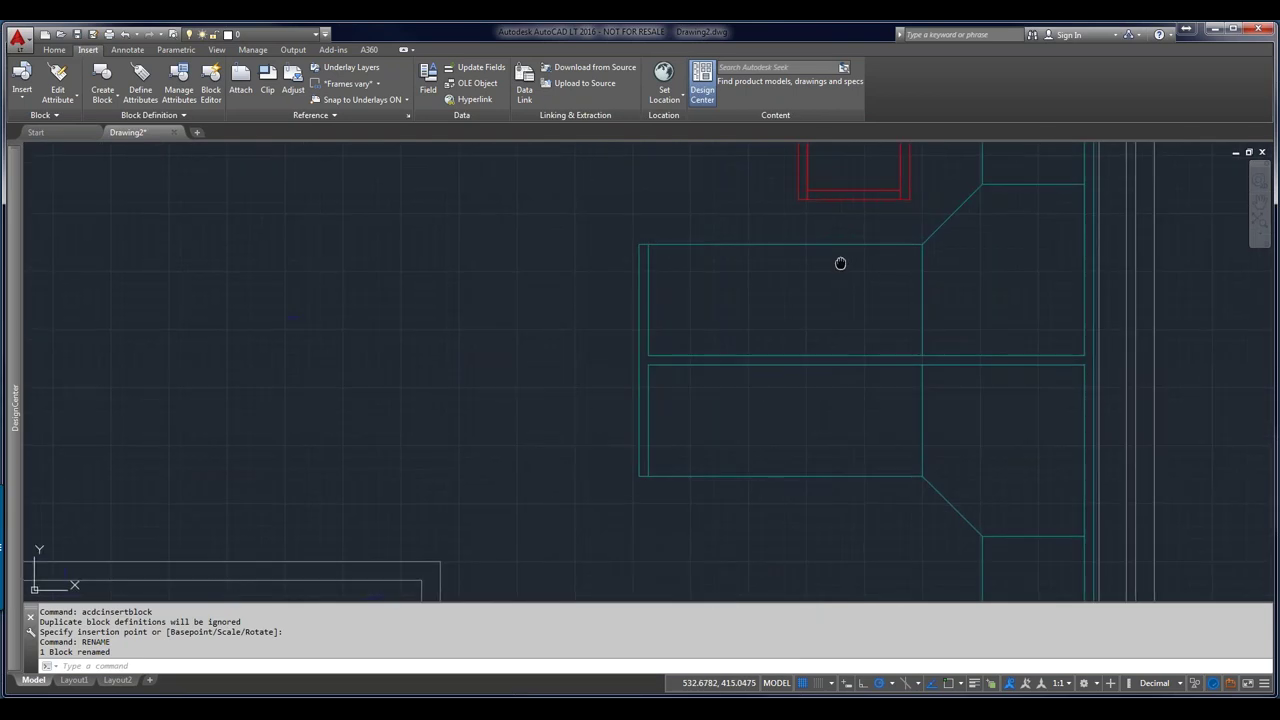
scroll(840, 263, "down", 5)
mouse_move(26, 521)
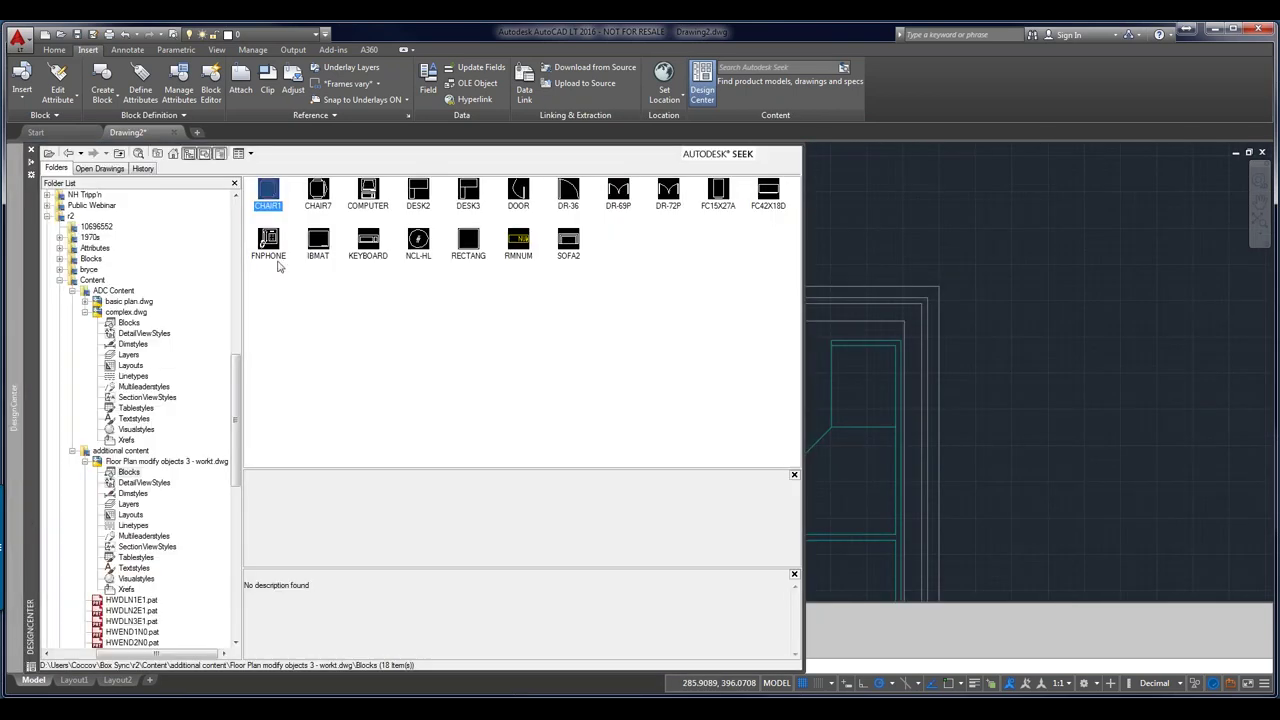
right_click(267, 196)
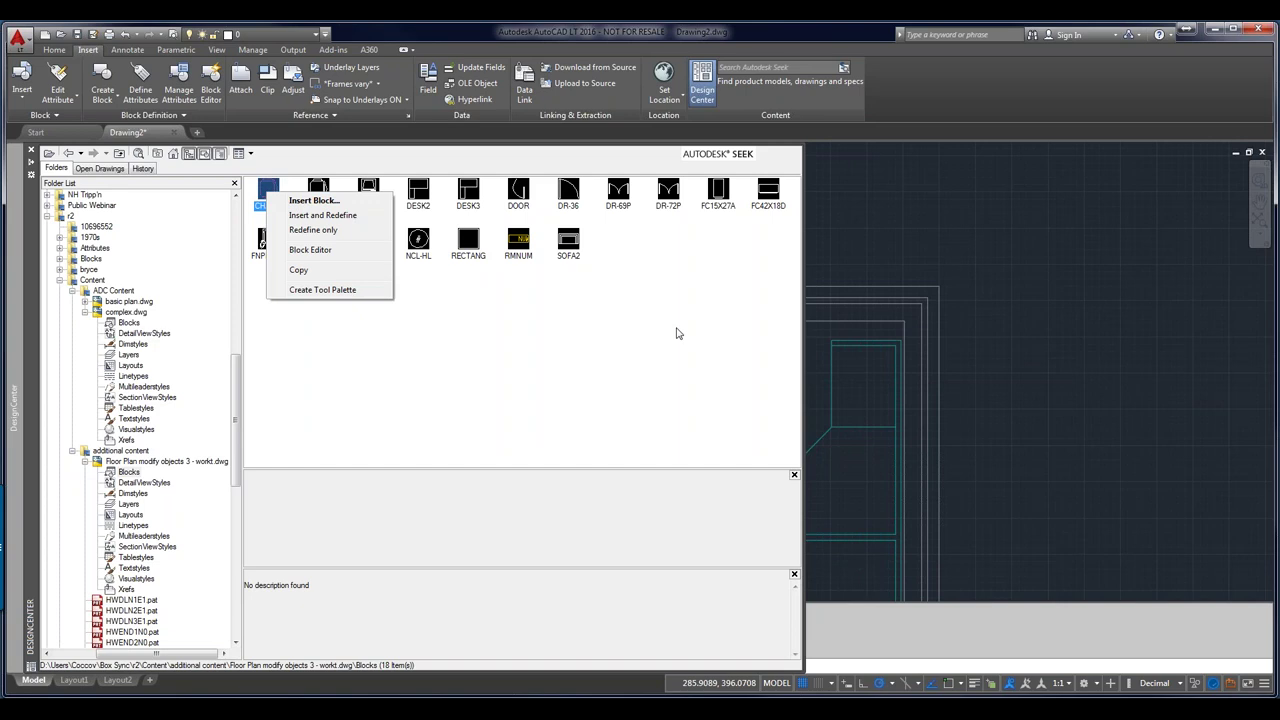
left_click(800, 418)
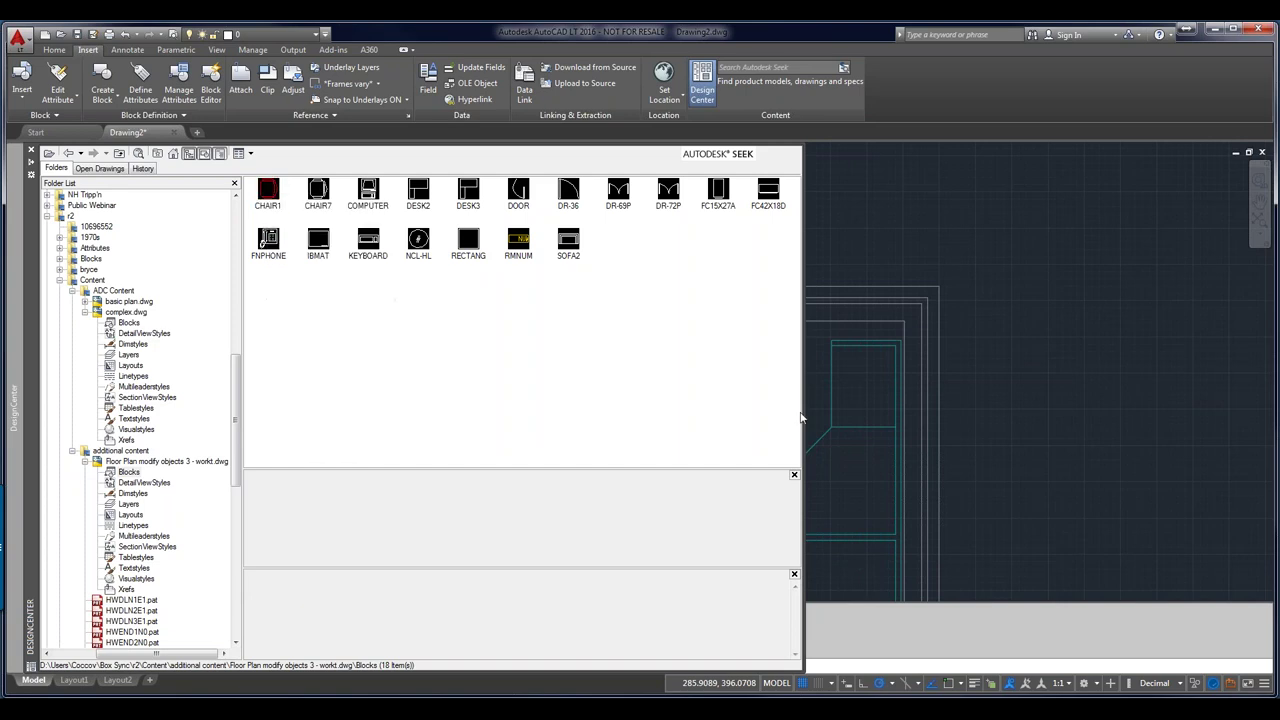
left_click_drag(803, 418, 600, 418)
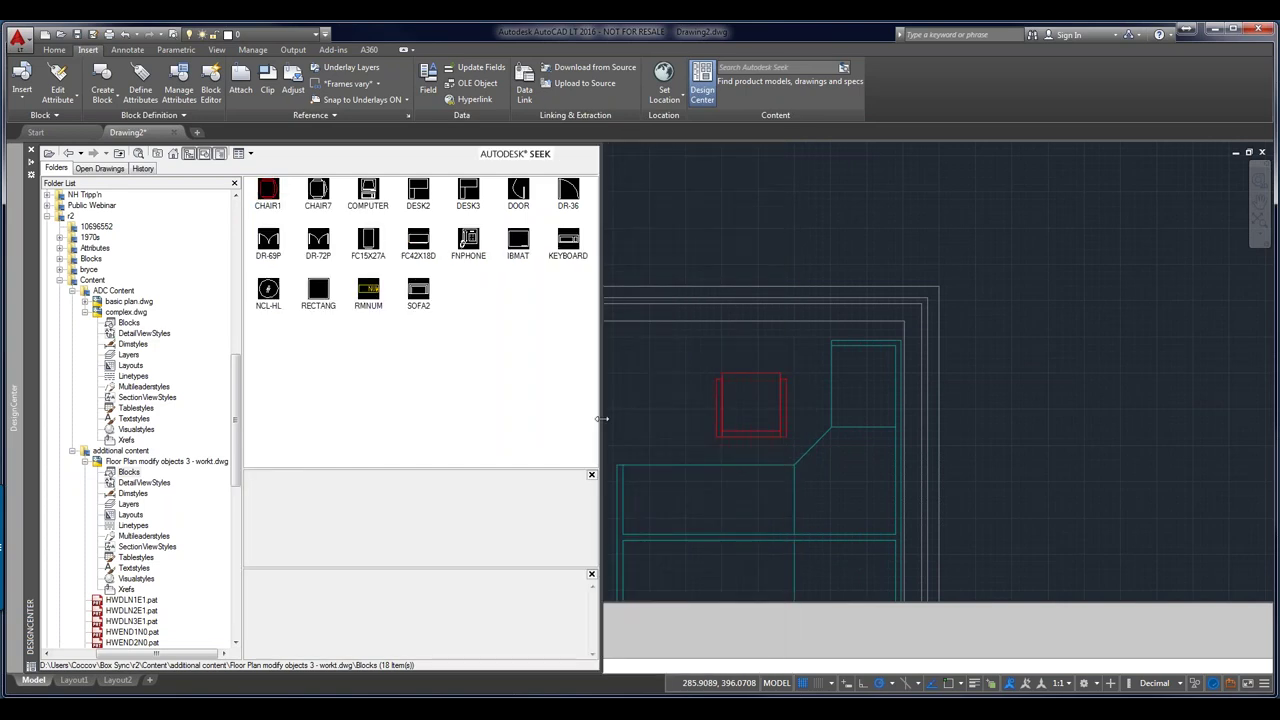
right_click(274, 193)
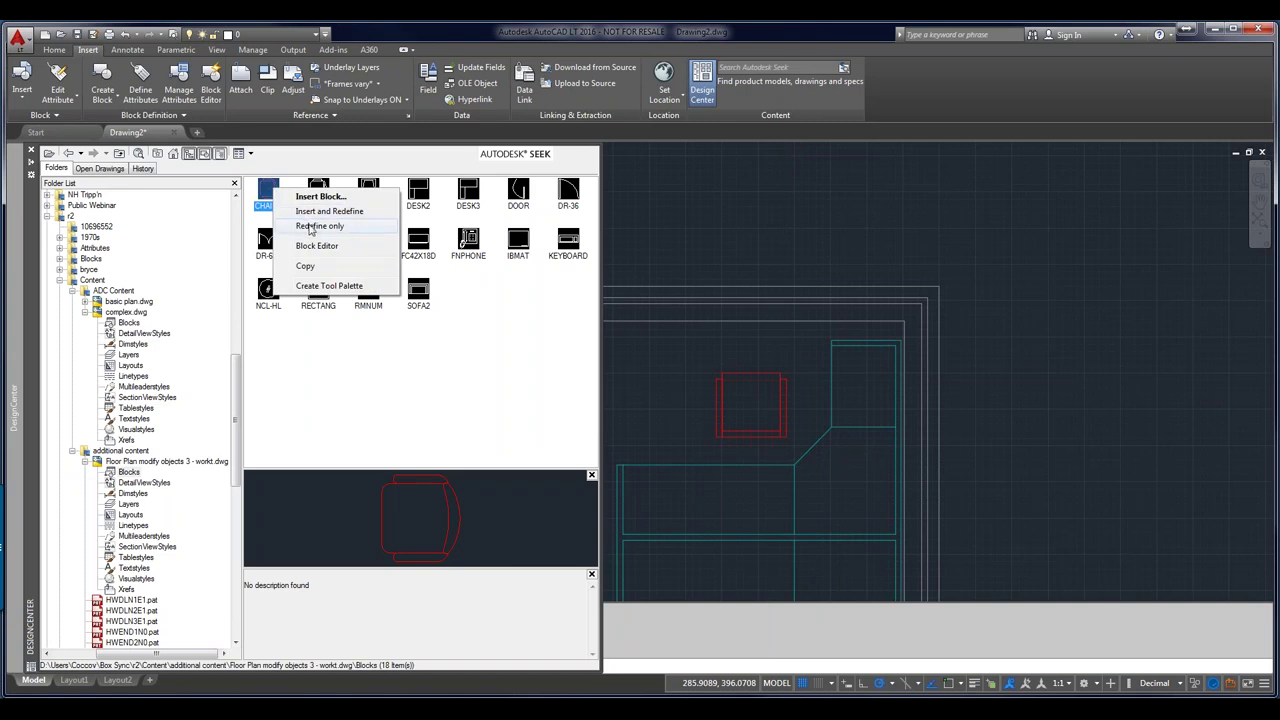
left_click(310, 227)
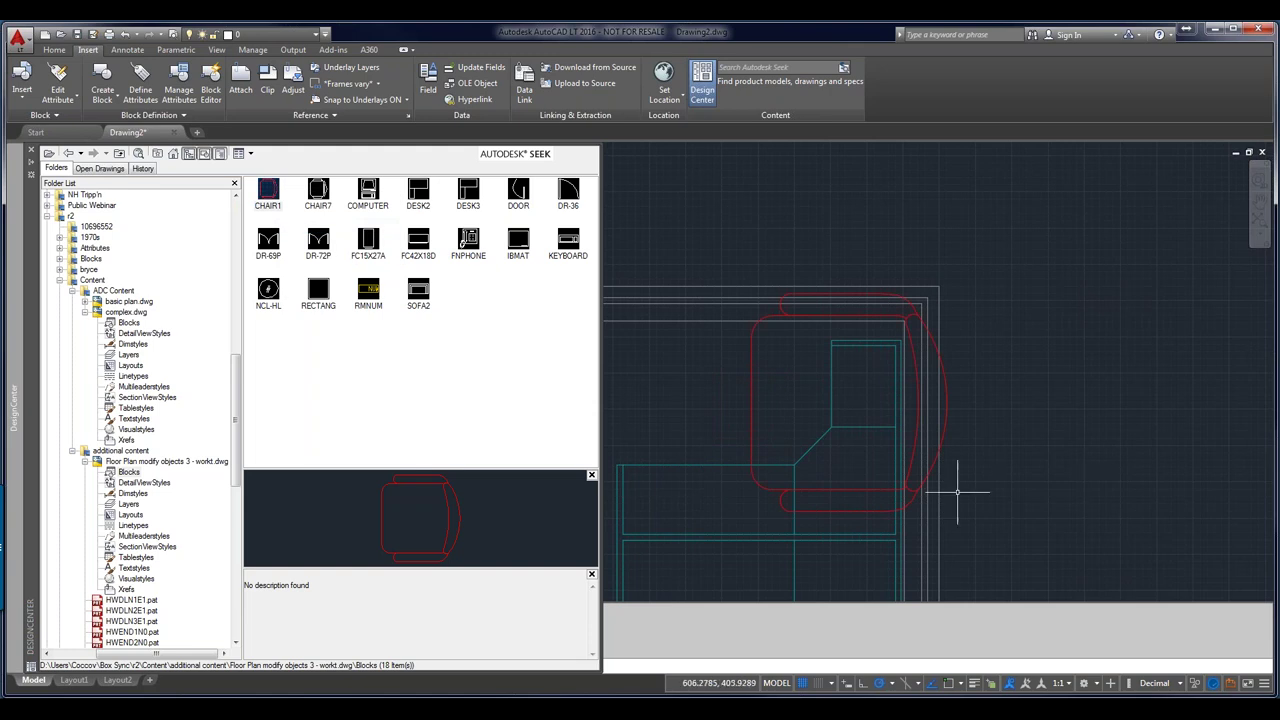
key("ctrl+2")
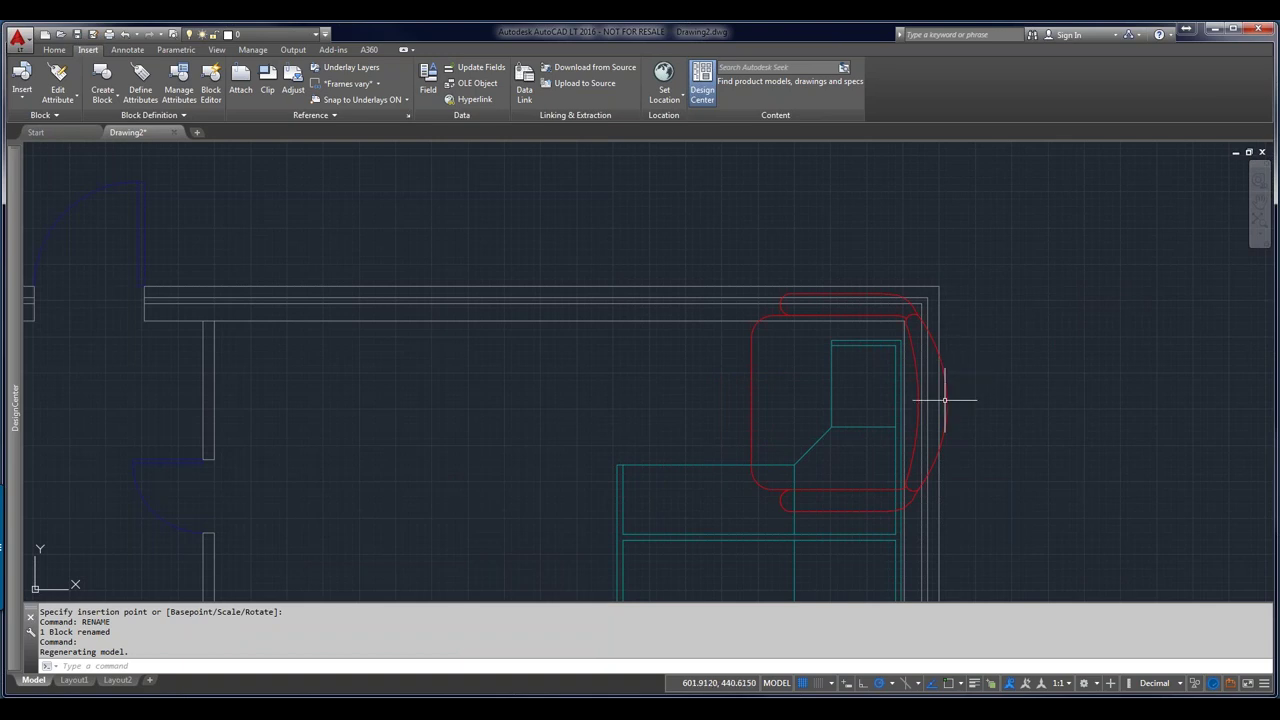
Undo twice to restore the small red chair and expand DesignCenter again
left_click(125, 35)
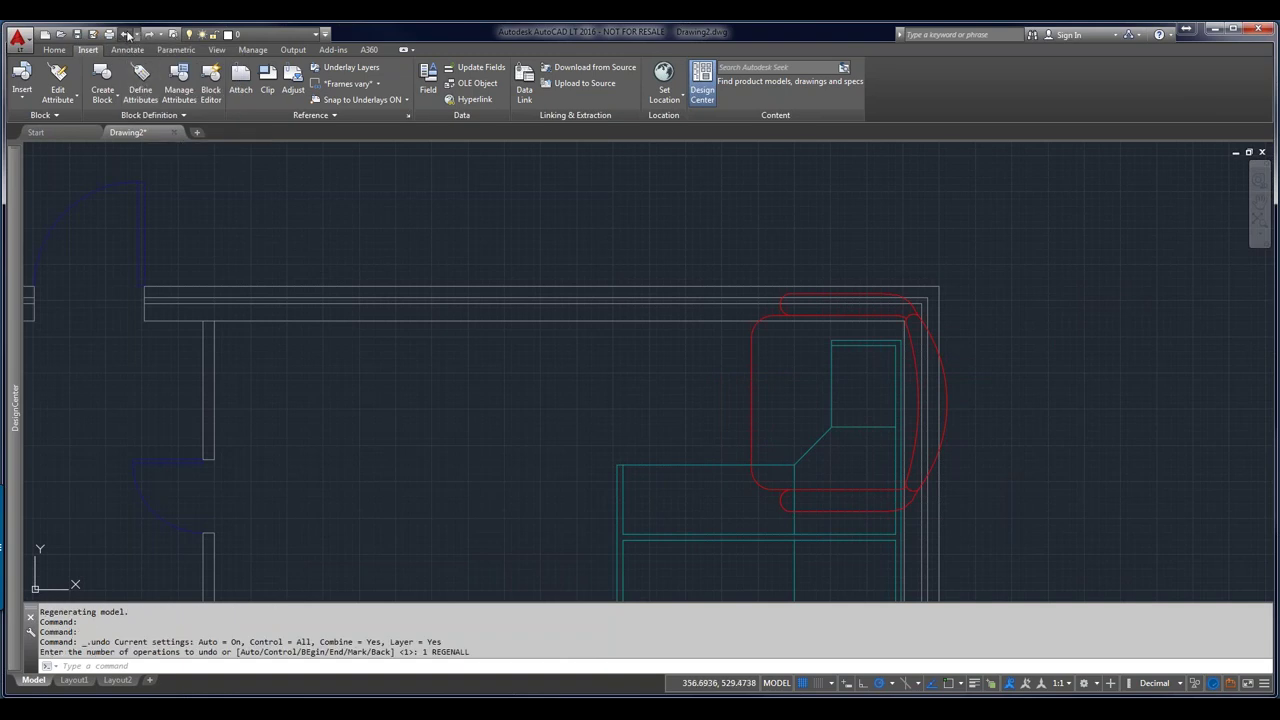
left_click(126, 35)
mouse_move(12, 493)
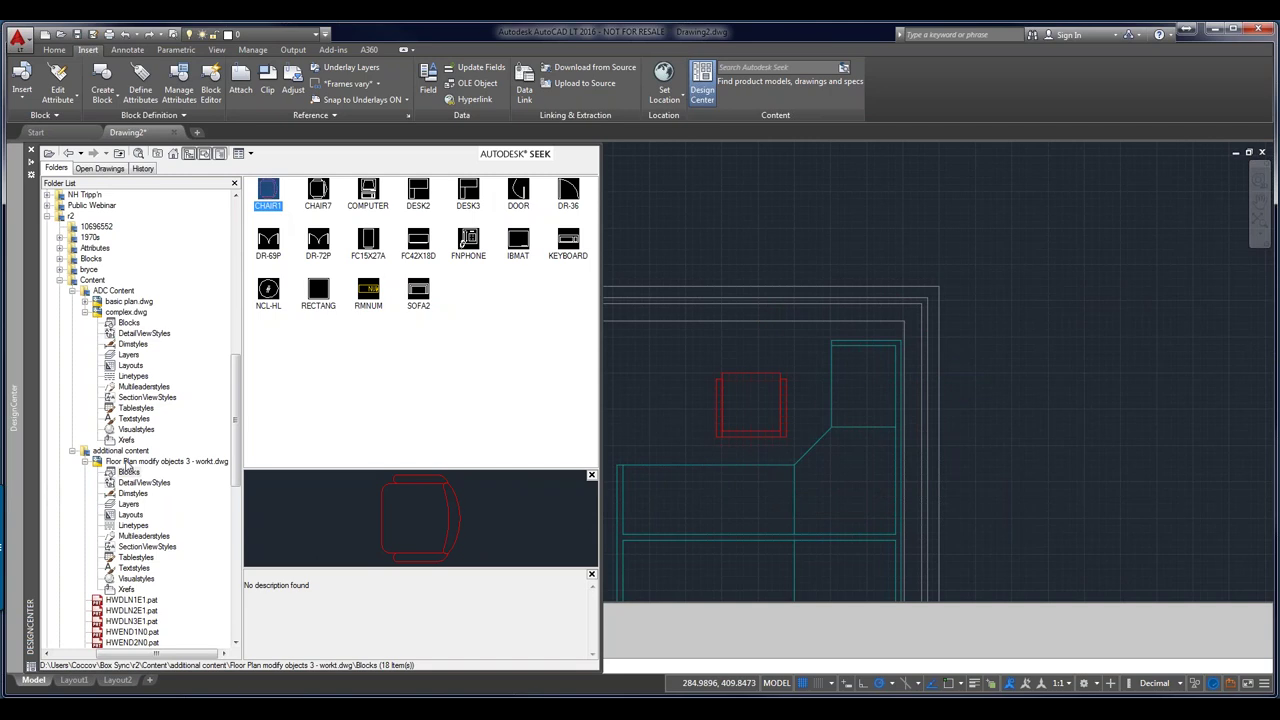
Open the Textstyles of Home > en-us > DesignCenter > AutoCAD Textstyles and Linetypes.dwg and float the palette
left_click(173, 154)
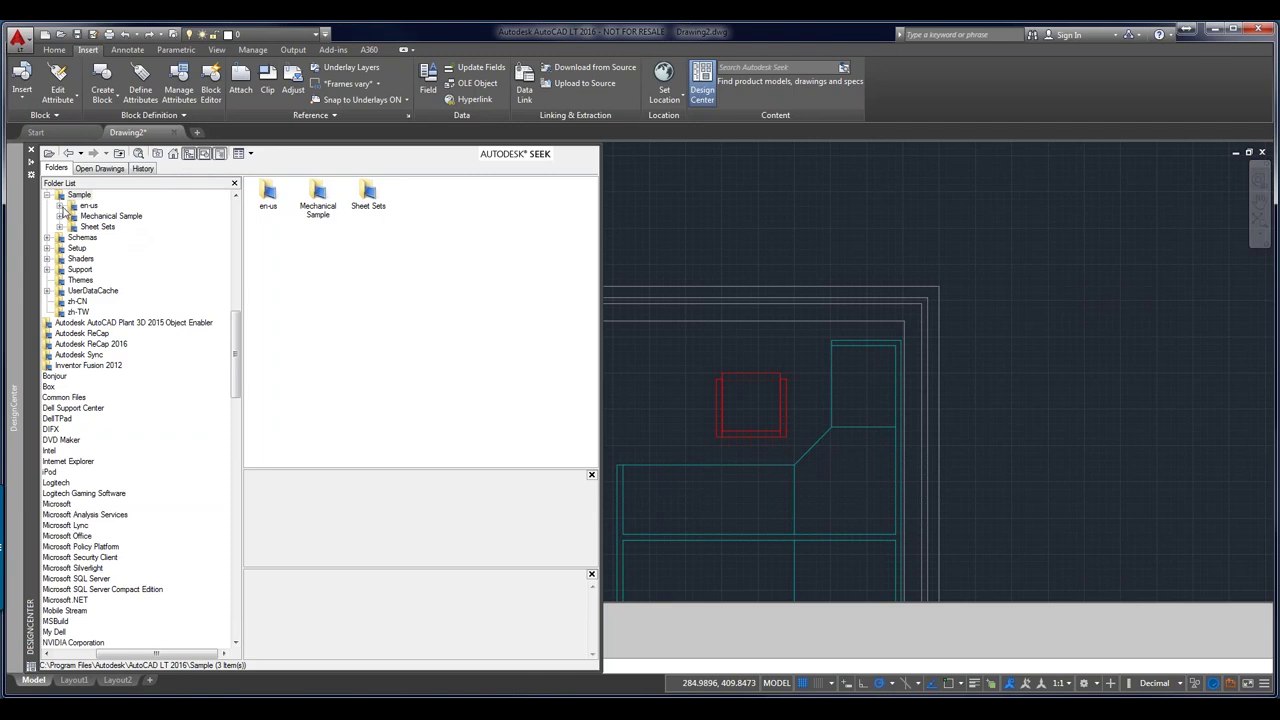
left_click(60, 206)
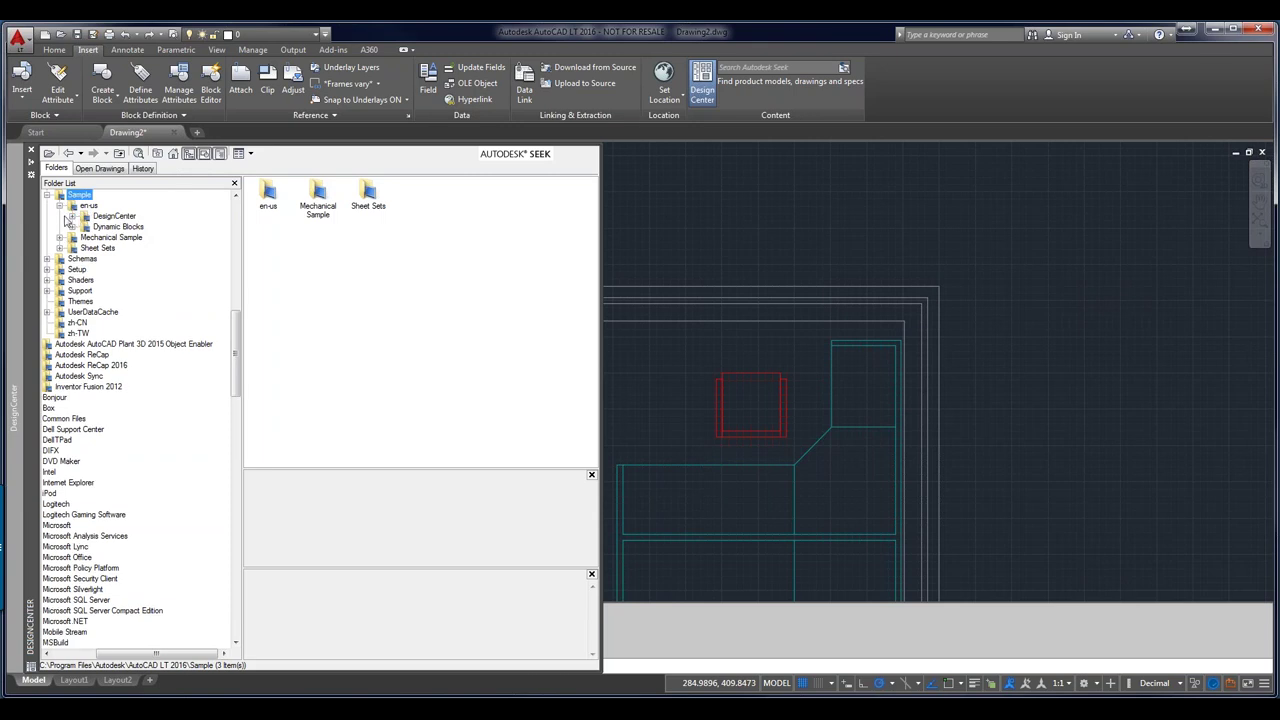
left_click(71, 216)
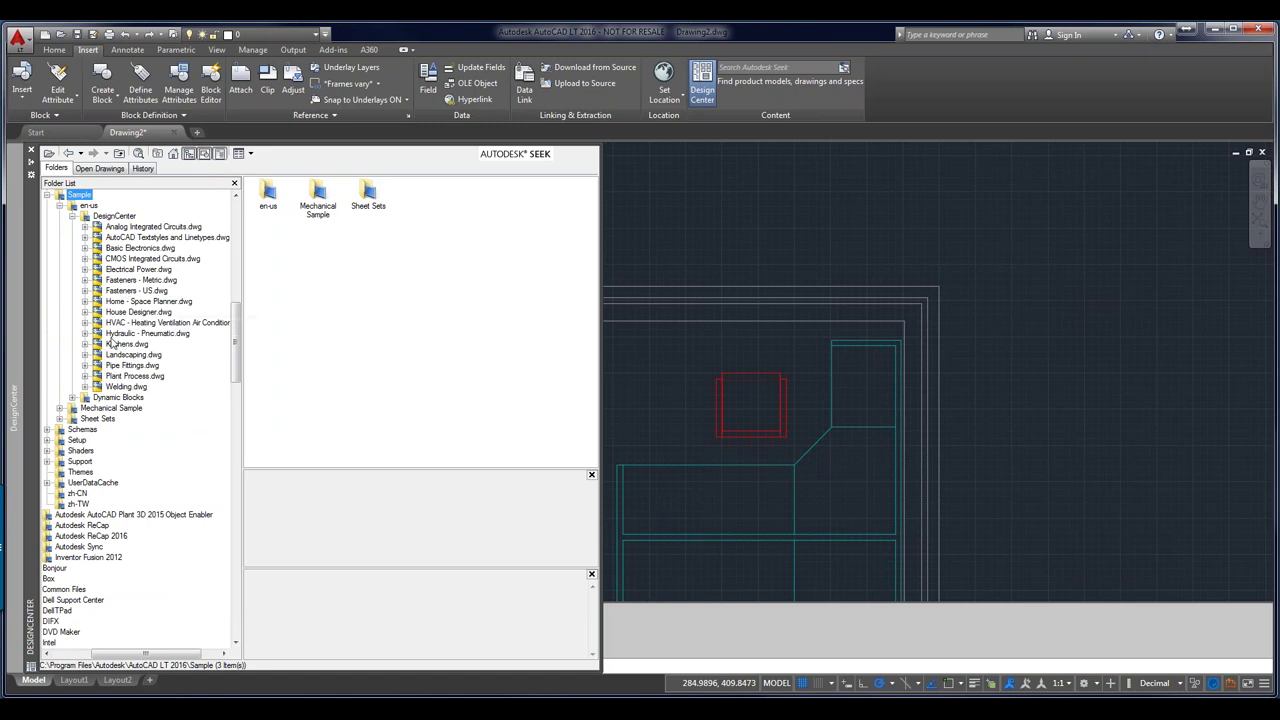
left_click(114, 216)
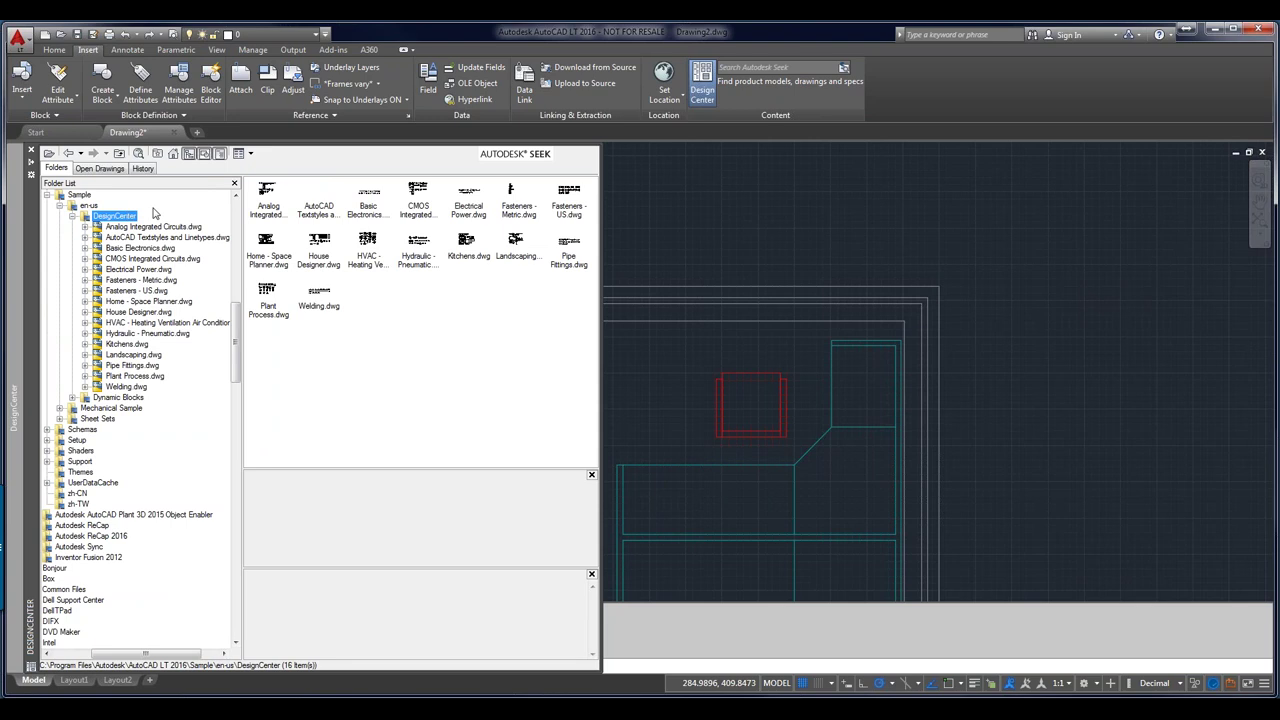
left_click(141, 238)
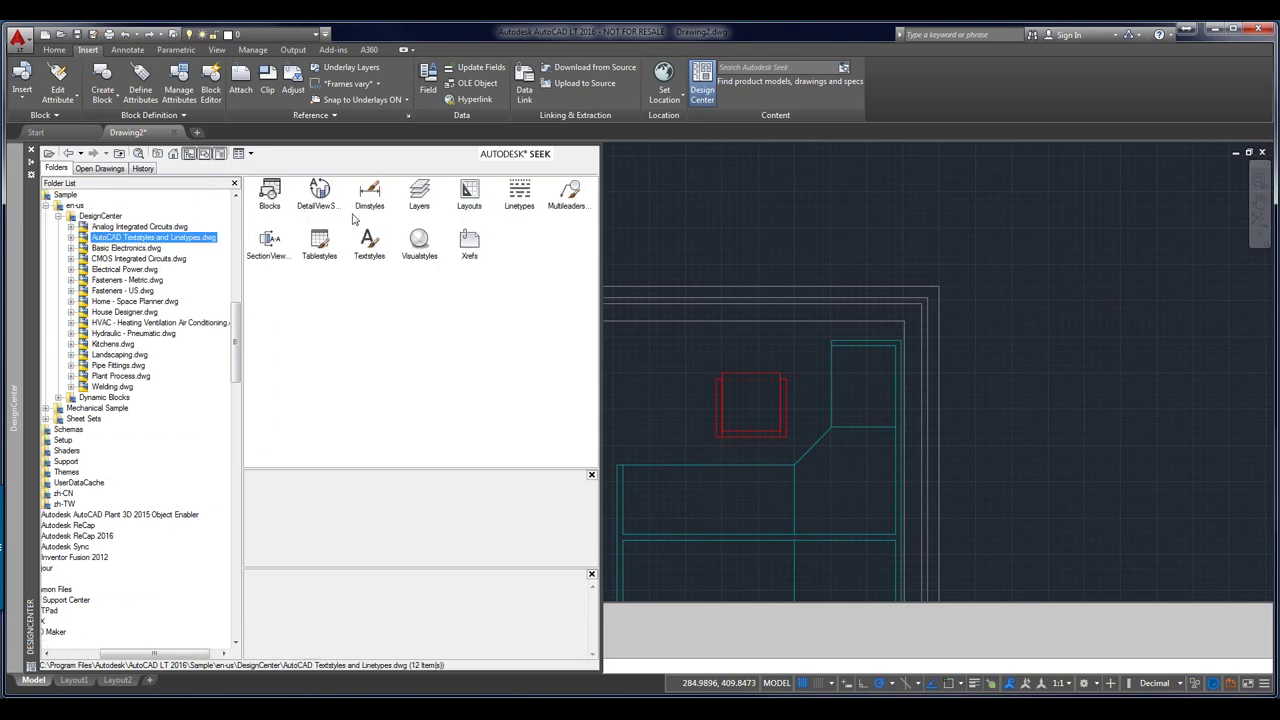
double_click(370, 250)
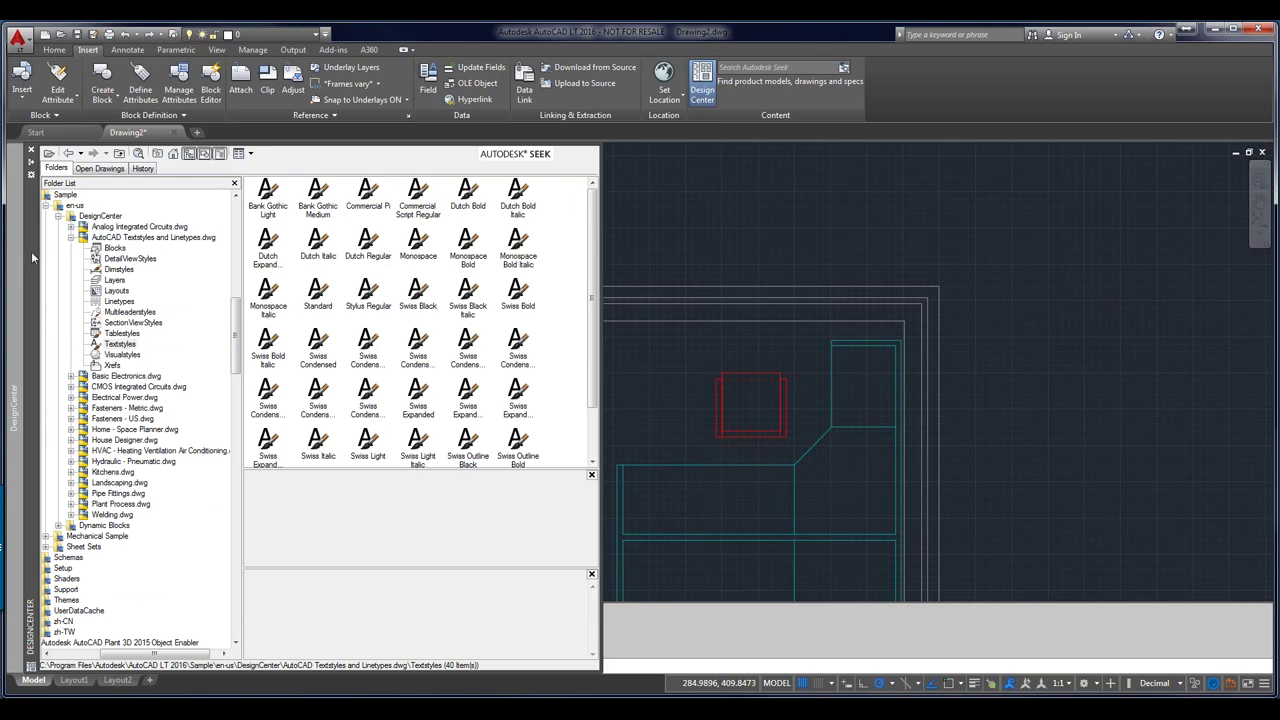
left_click_drag(32, 258, 368, 155)
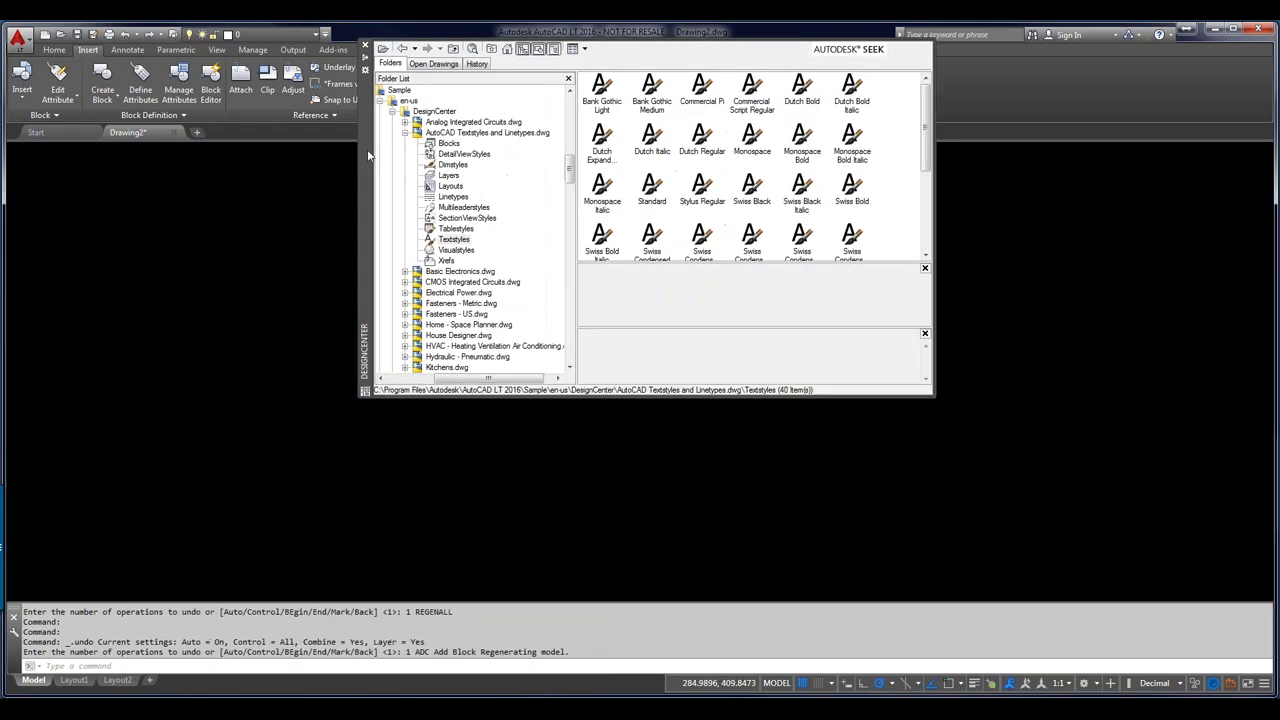
Drag Bank Gothic Light into the drawing and verify it in the ST Text Style dialog
left_click(599, 90)
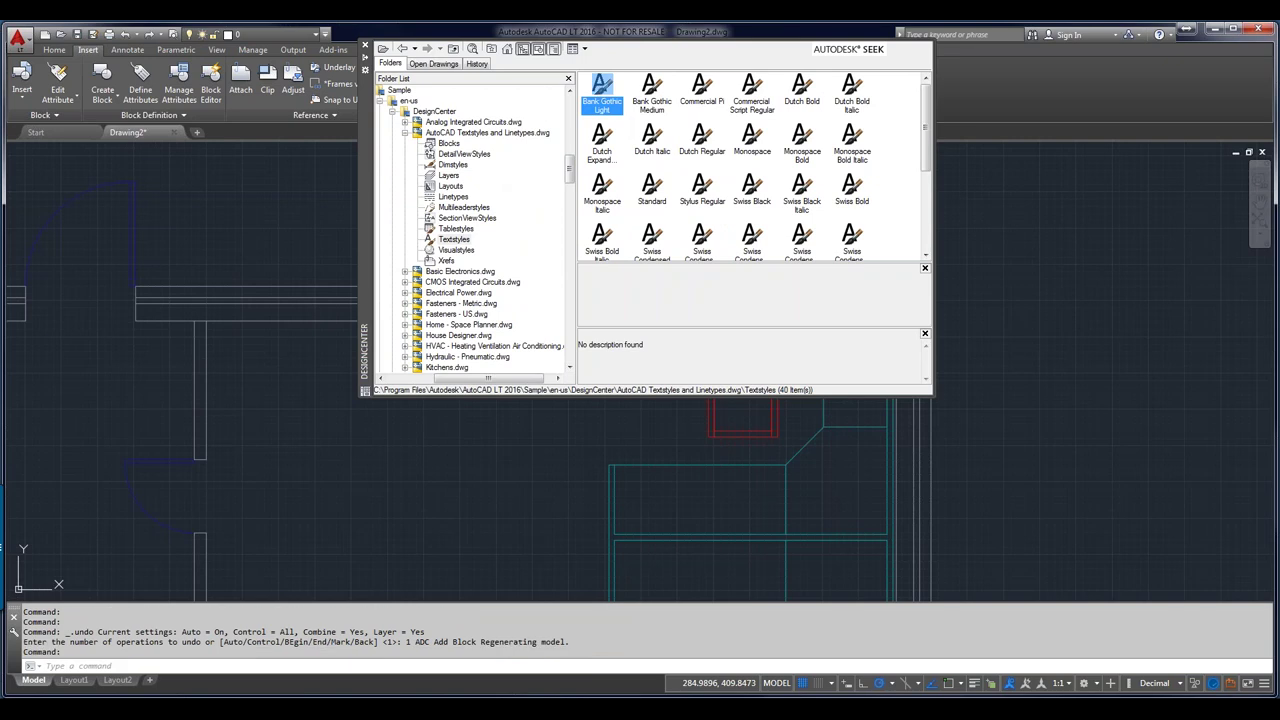
left_click_drag(600, 90, 1019, 447)
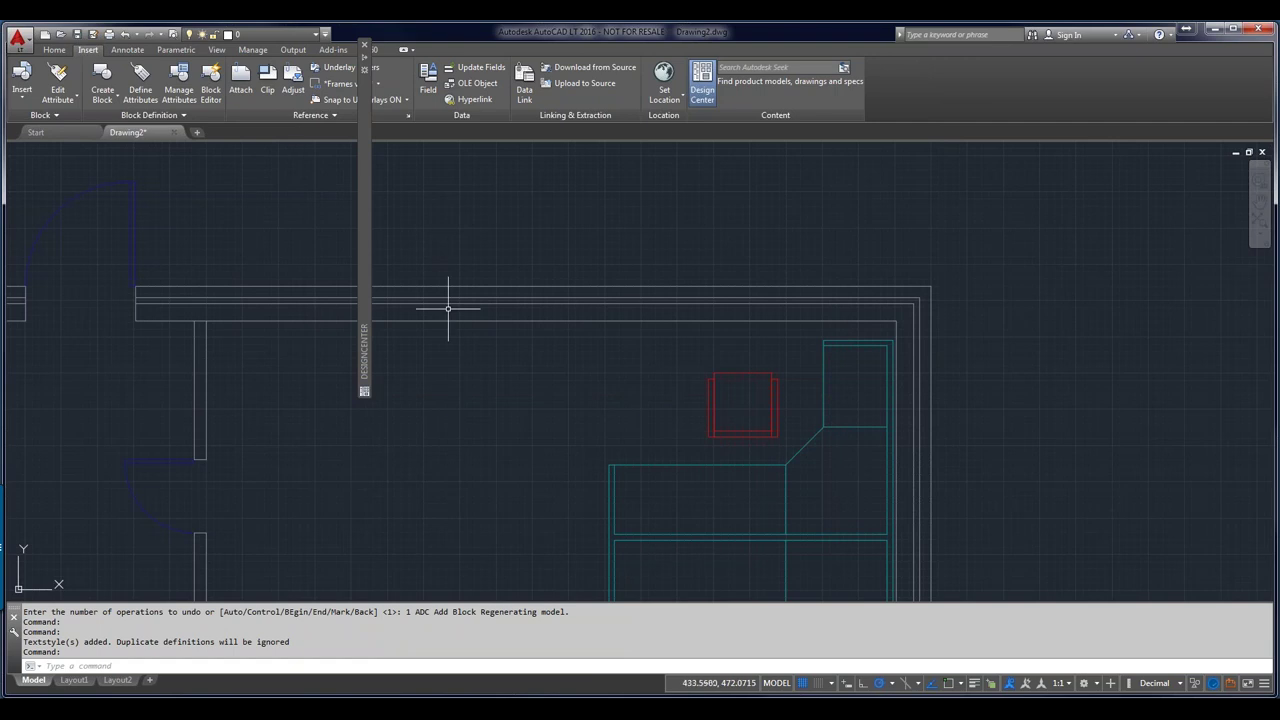
type("ST")
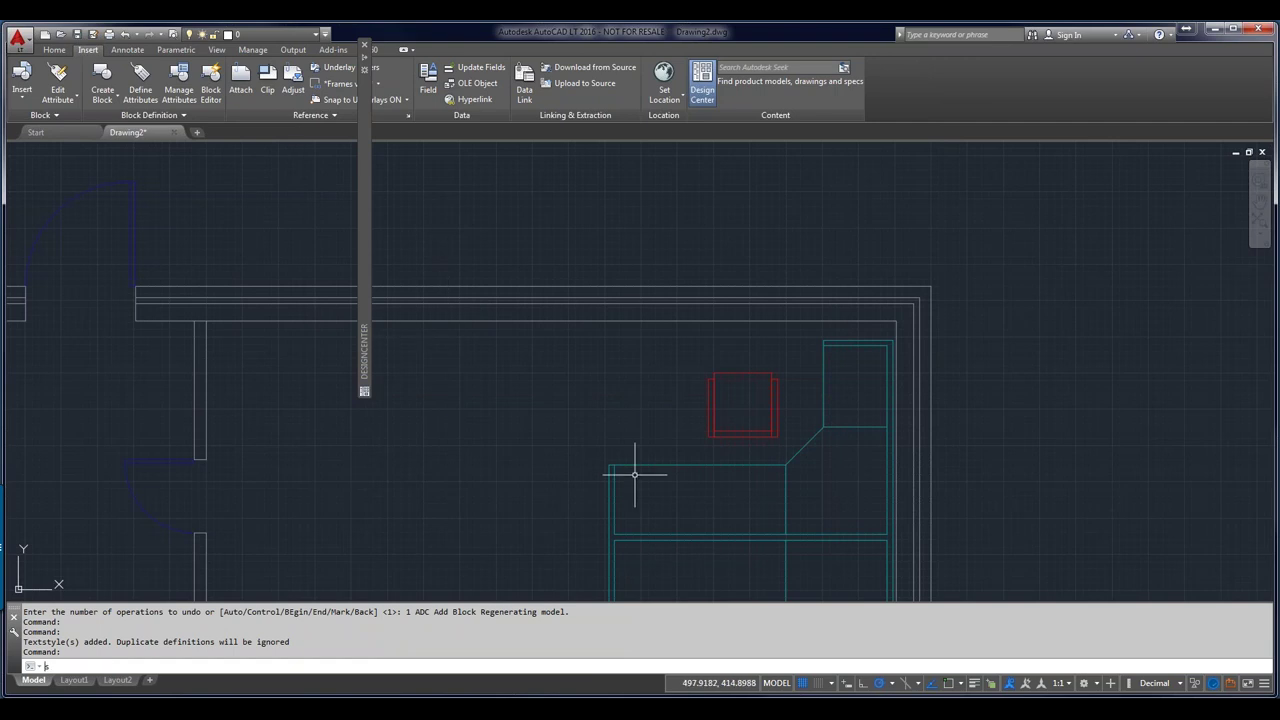
key("Return")
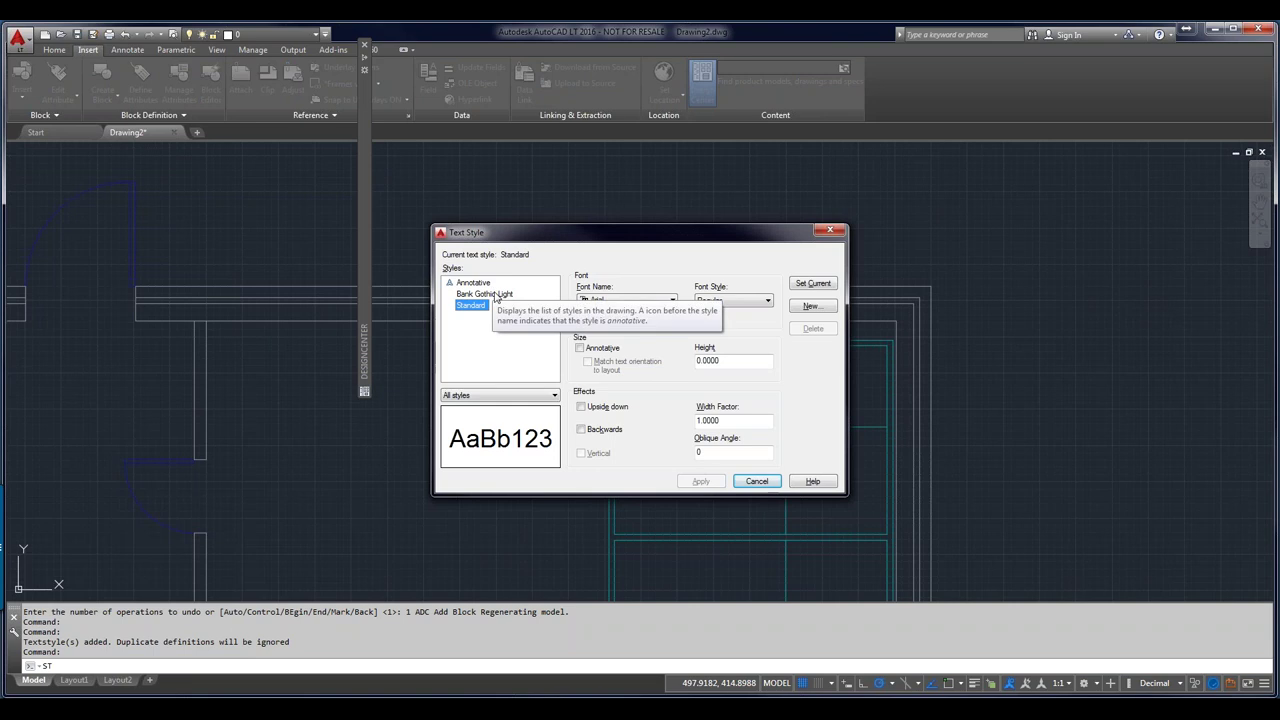
left_click(757, 481)
mouse_move(364, 292)
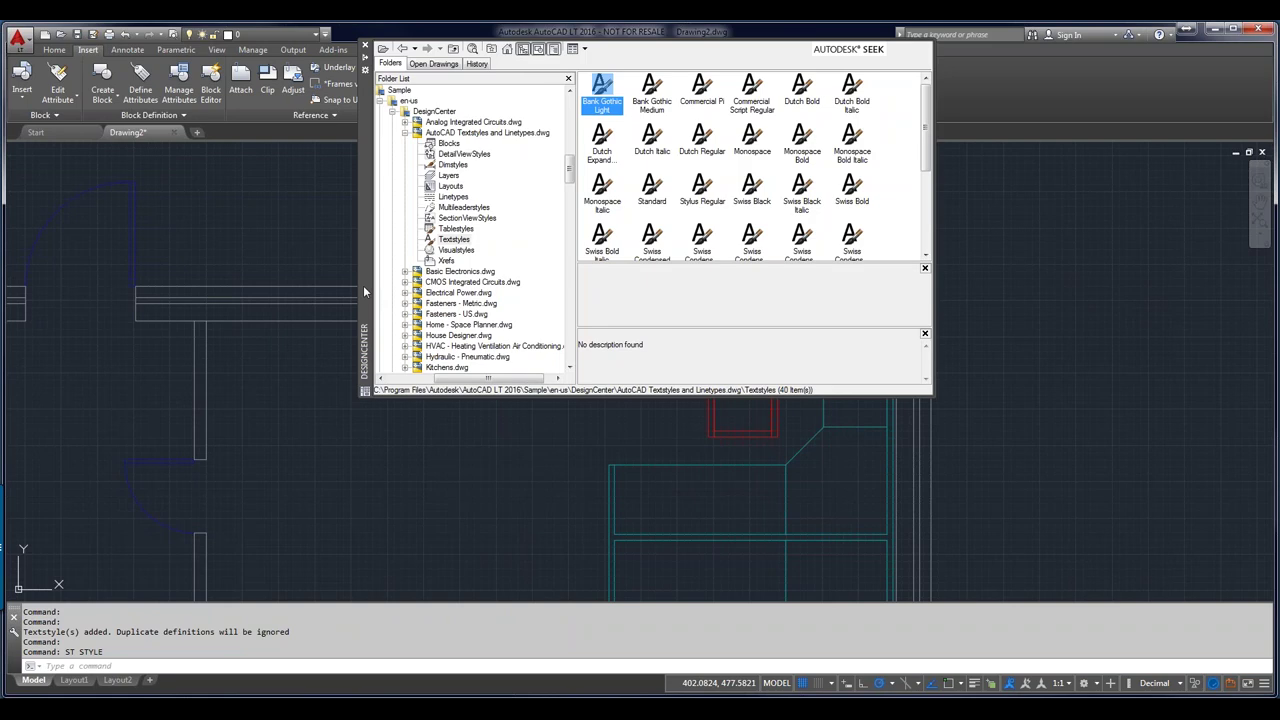
Select several text styles, including Bank Gothic Medium, Commercial Script, Swiss Black and Swiss Bold Italic
left_click(649, 104)
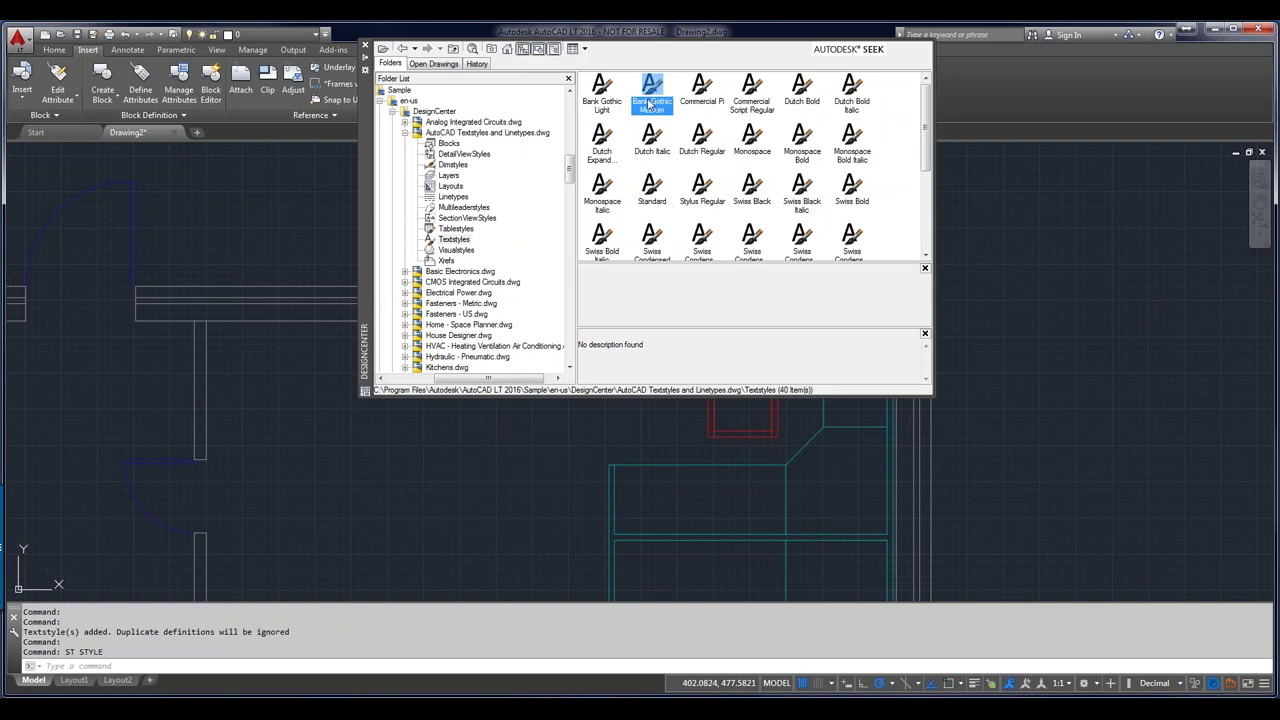
right_click(649, 105)
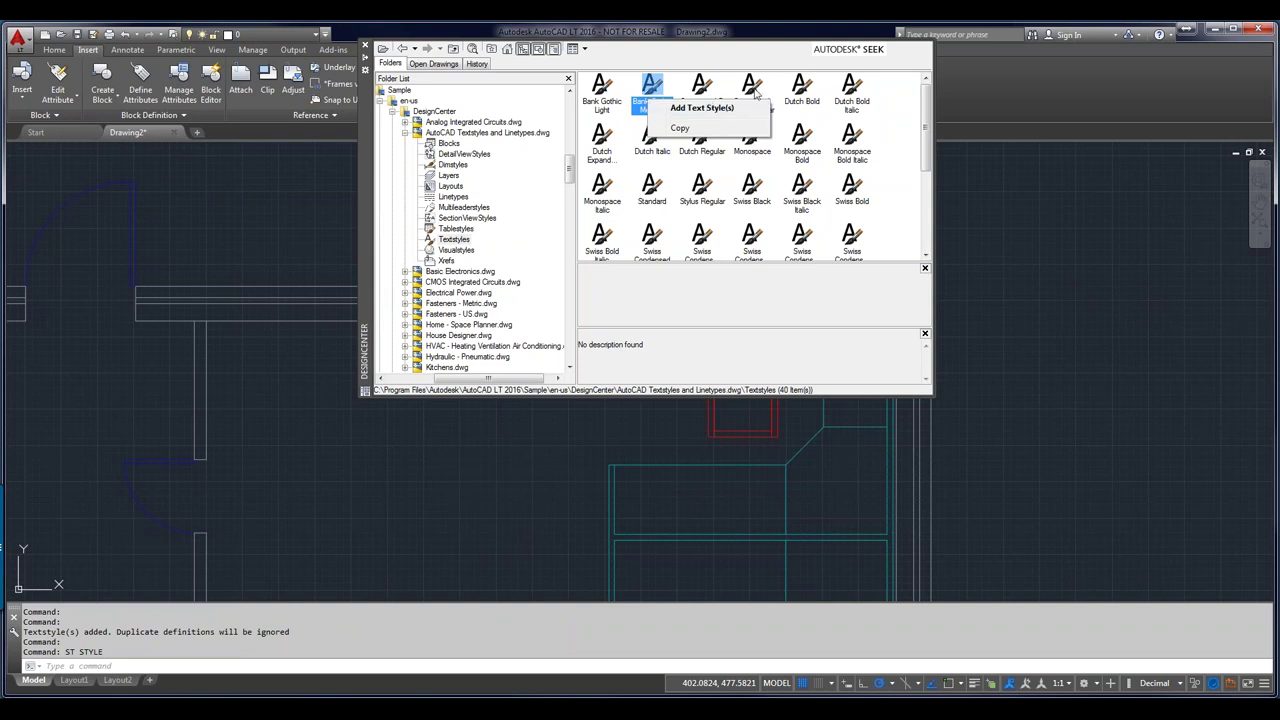
left_click(757, 94)
left_click(754, 92, "ctrl")
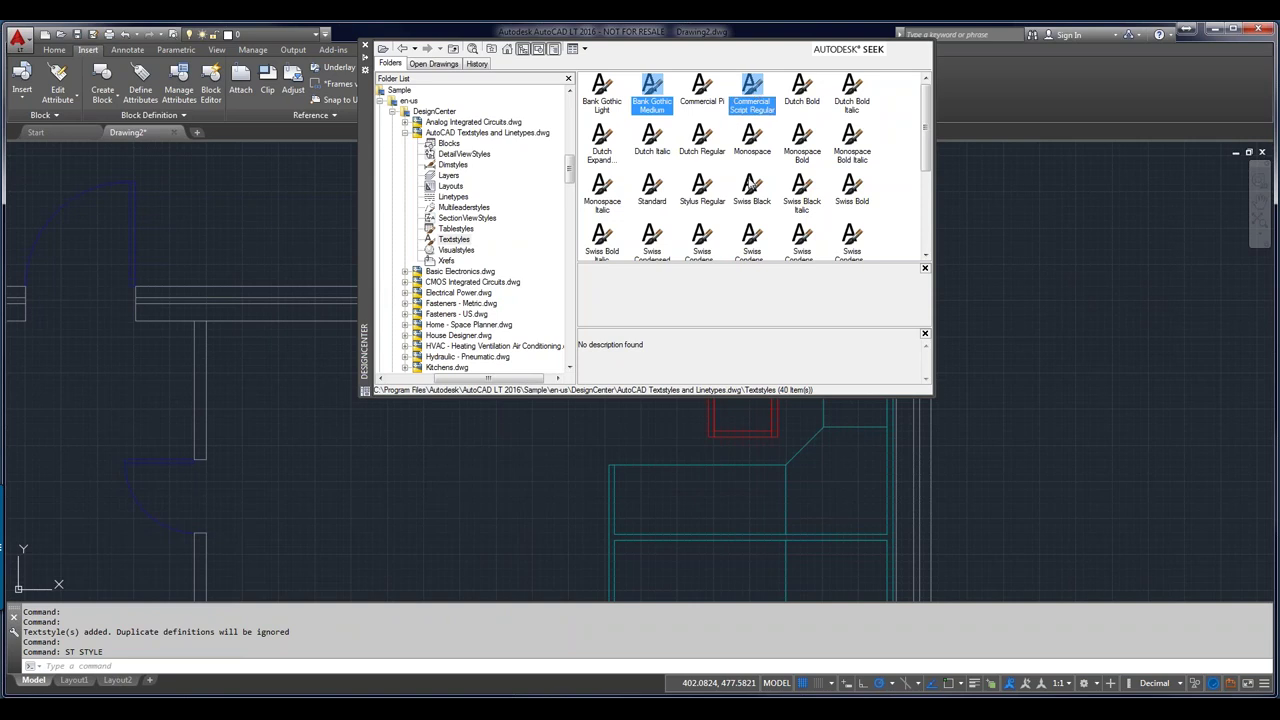
left_click(750, 185, "ctrl")
left_click(655, 190, "ctrl")
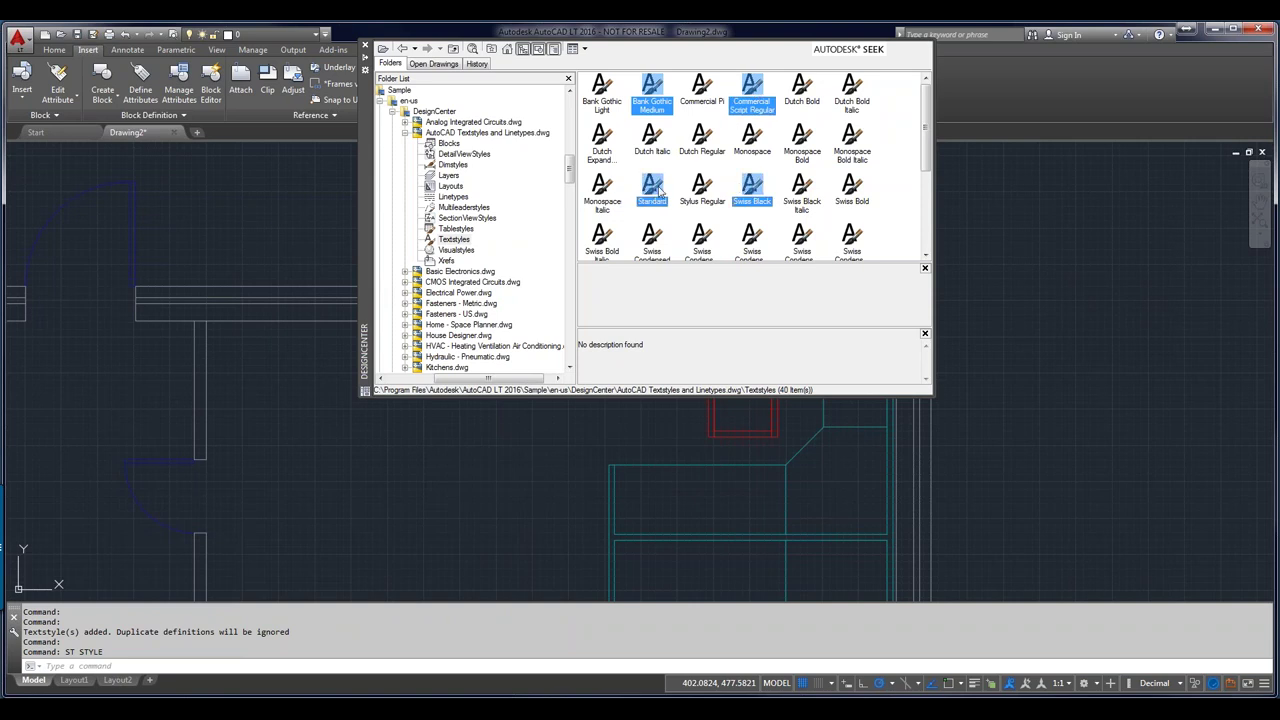
left_click(603, 238, "ctrl")
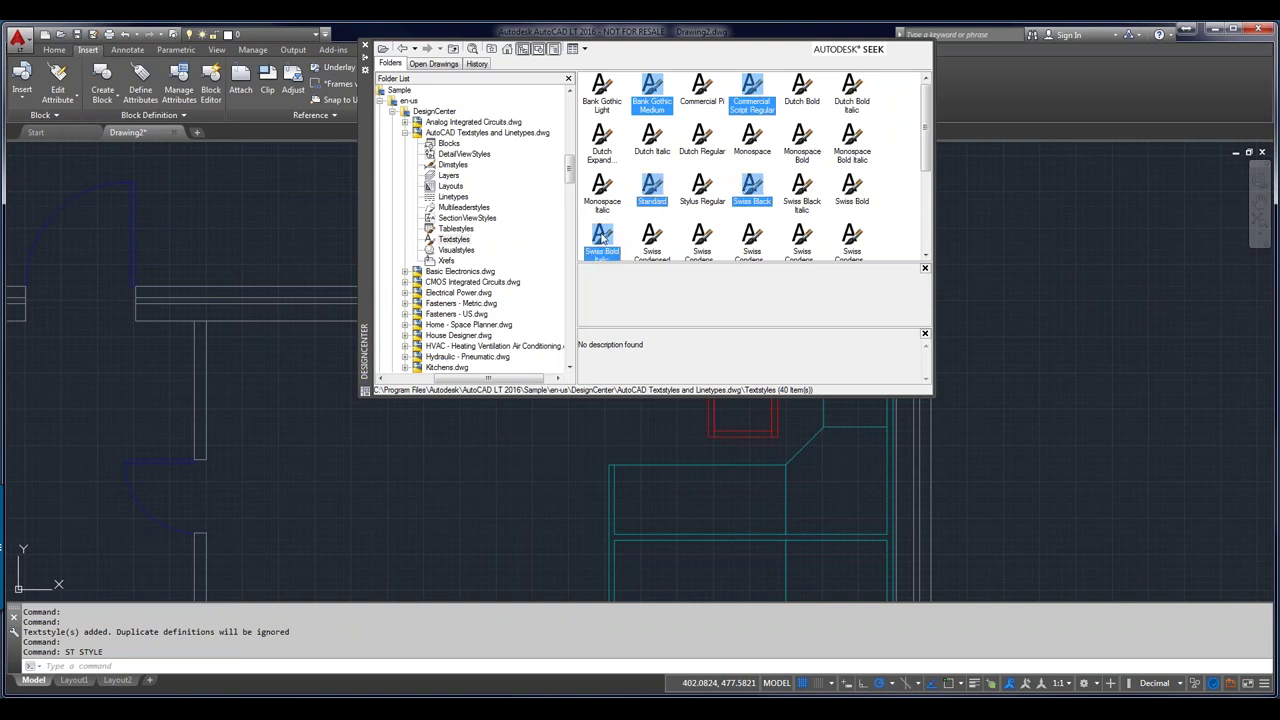
left_click(852, 240, "ctrl")
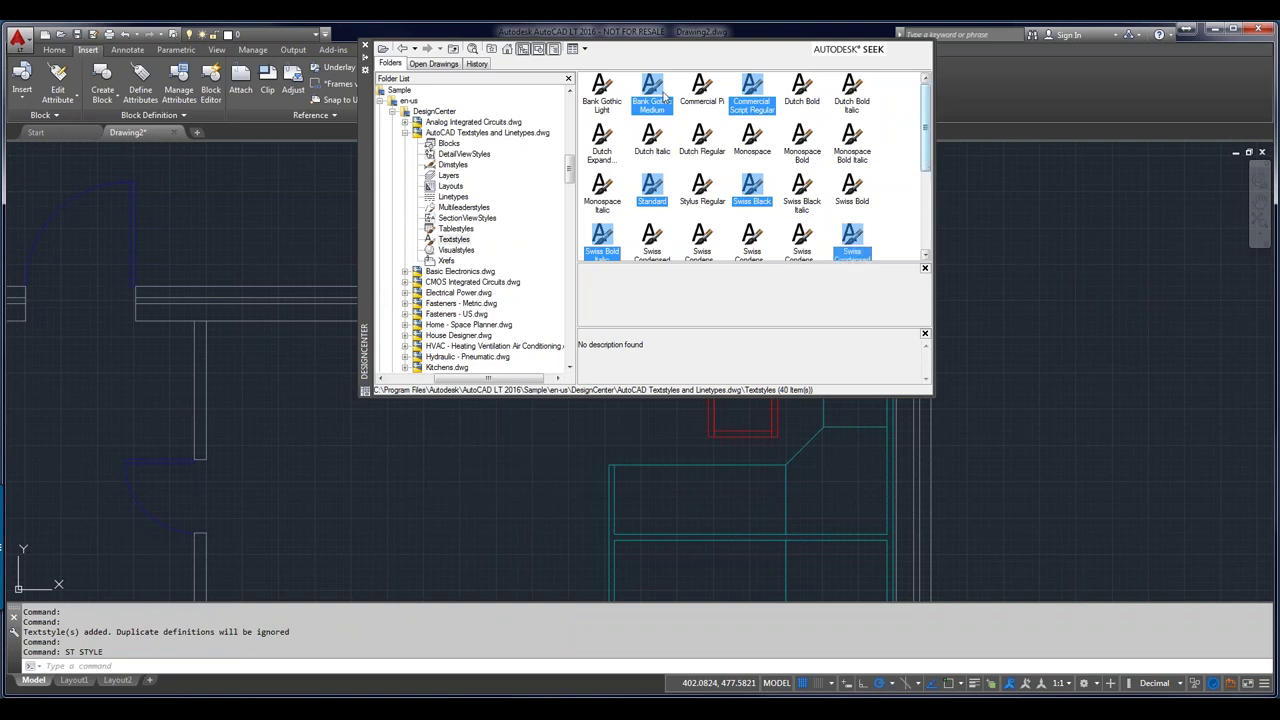
Select every style from Bank Gothic Light through Vineta and drag them into the floor plan
left_click(600, 90)
scroll(600, 90, "down", 3)
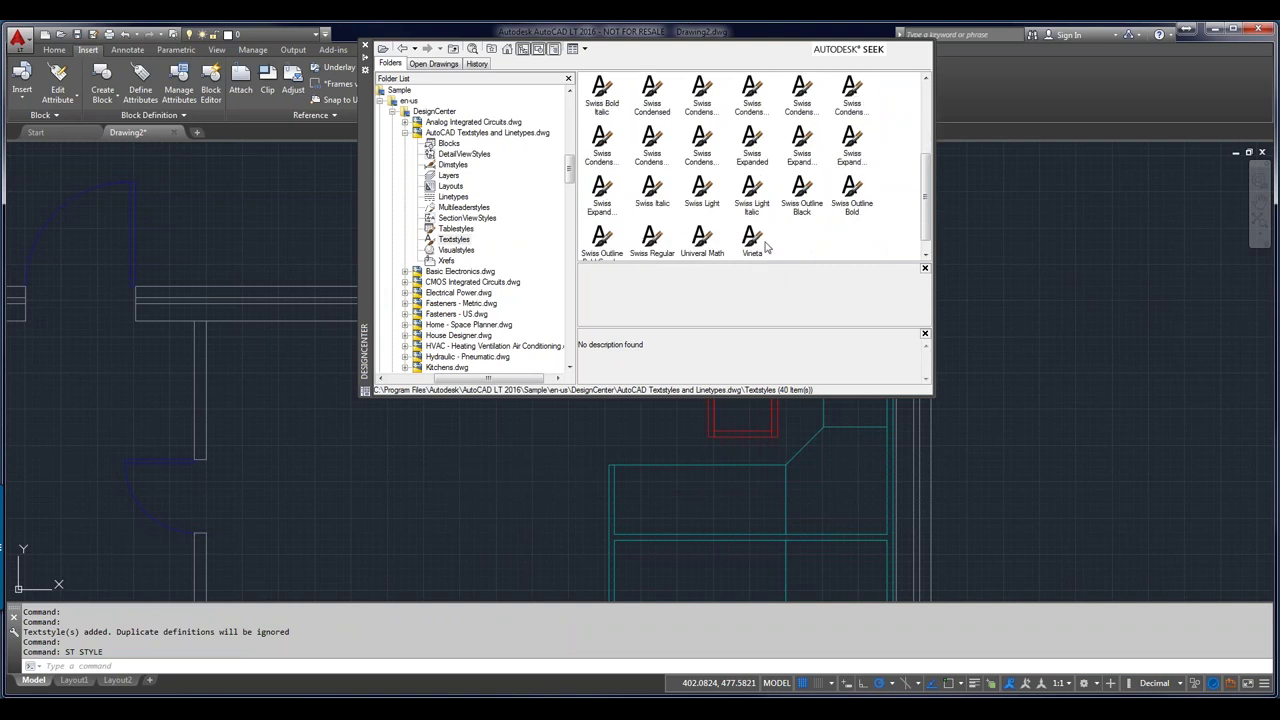
left_click(758, 246, "shift")
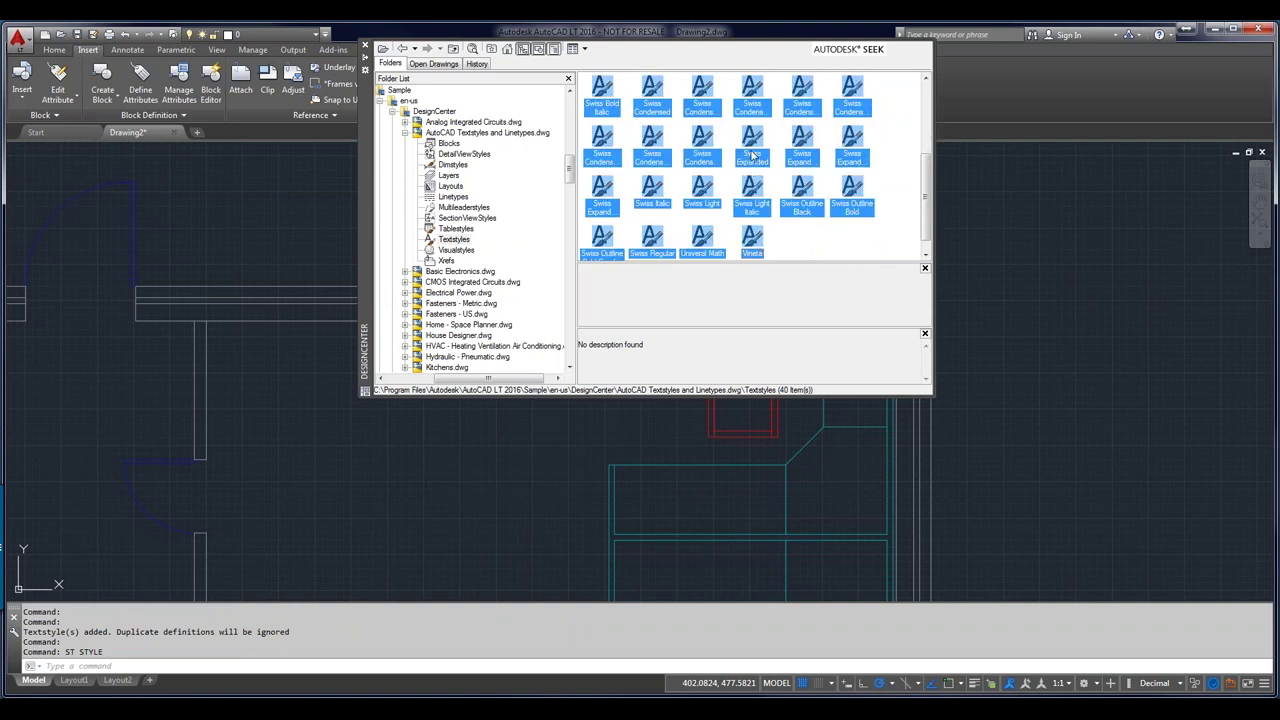
left_click_drag(760, 153, 1000, 322)
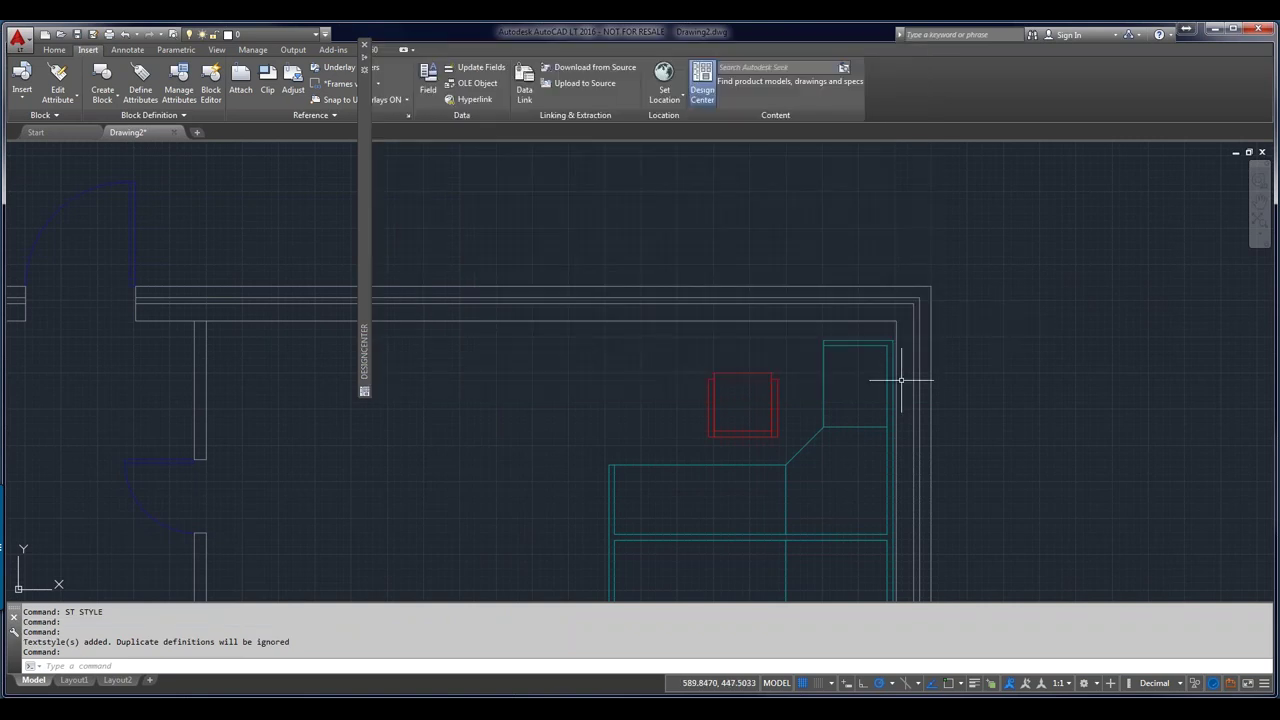
type("D")
key("Escape")
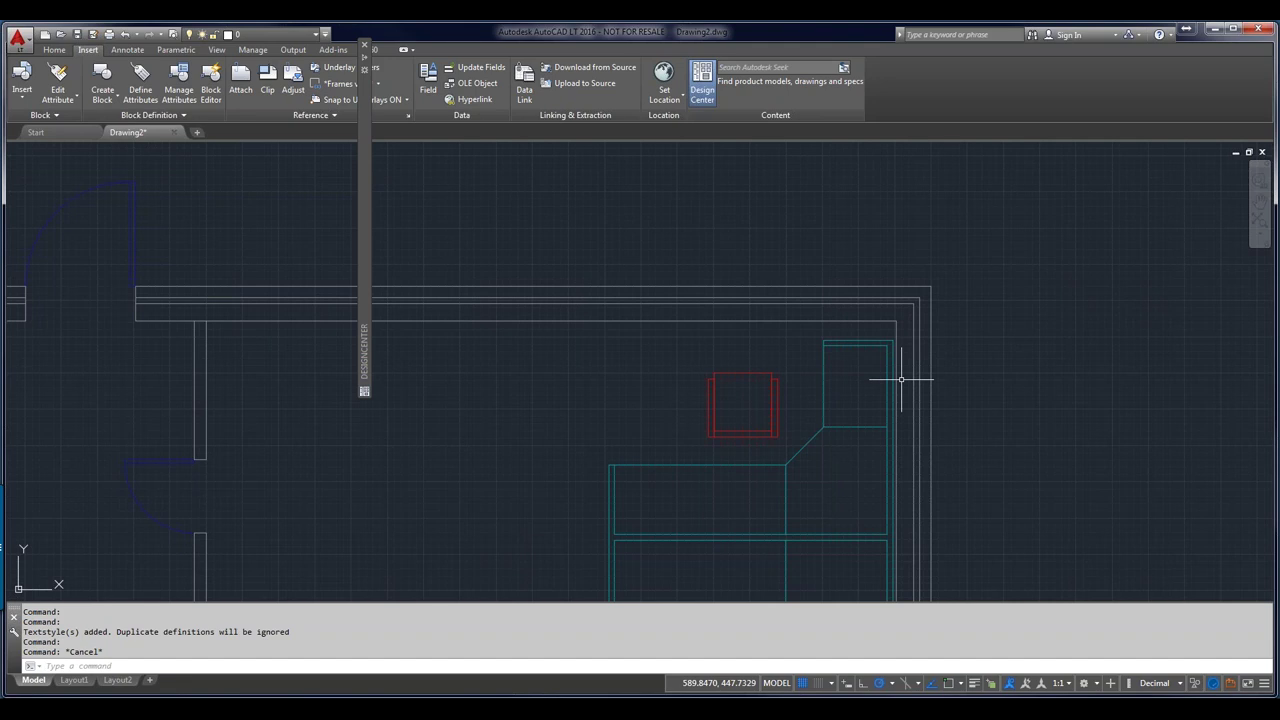
type("ST")
key("Return")
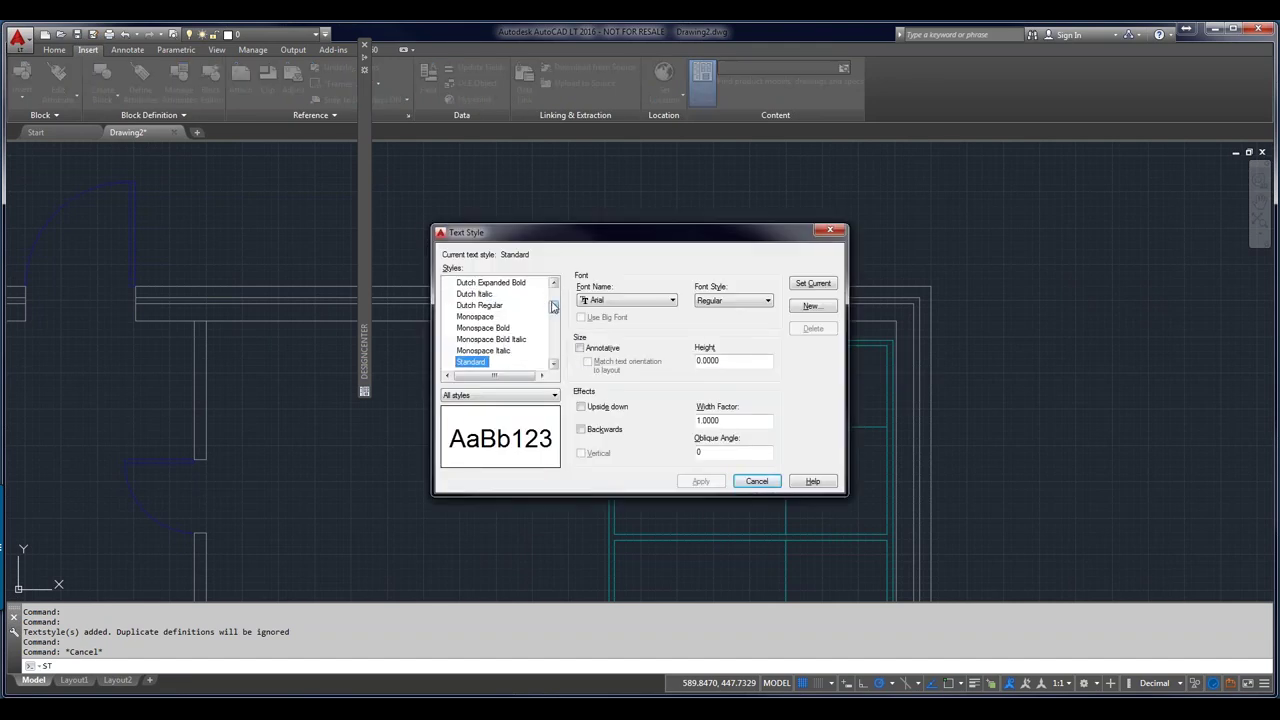
mouse_move(552, 308)
left_mouse_down()
mouse_move(552, 289)
mouse_move(551, 360)
mouse_move(557, 287)
left_mouse_up()
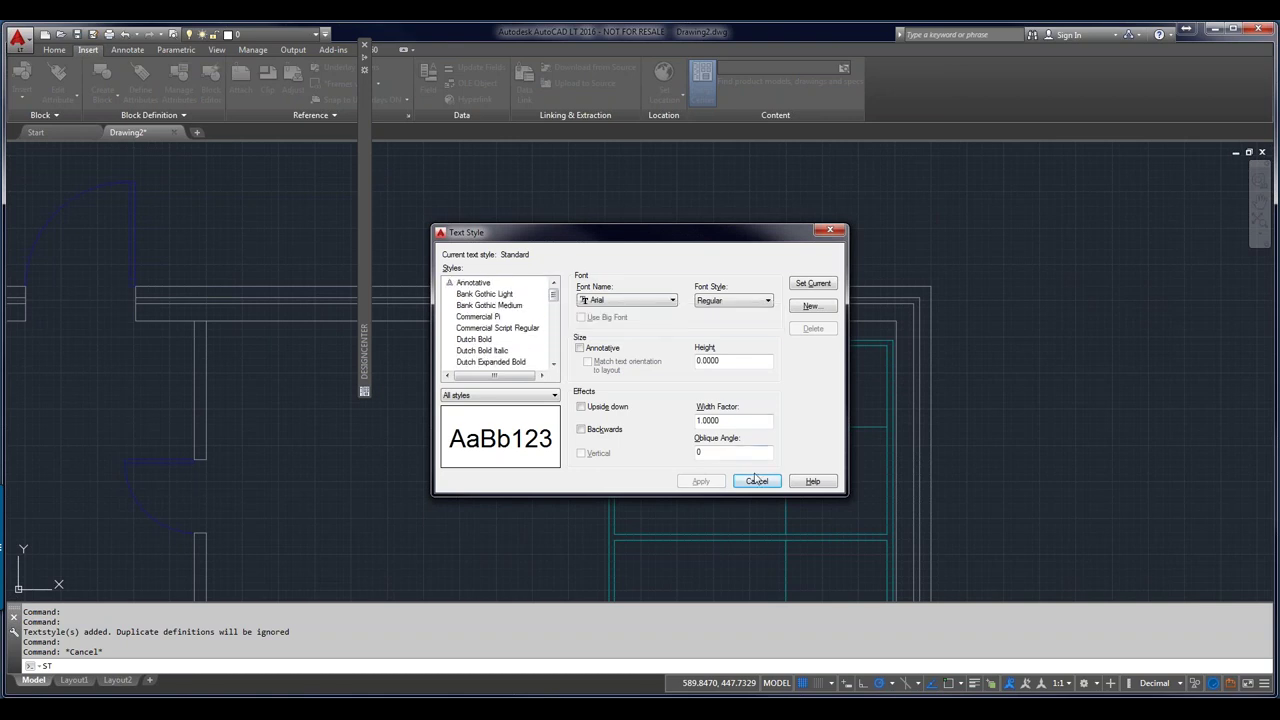
left_click(756, 481)
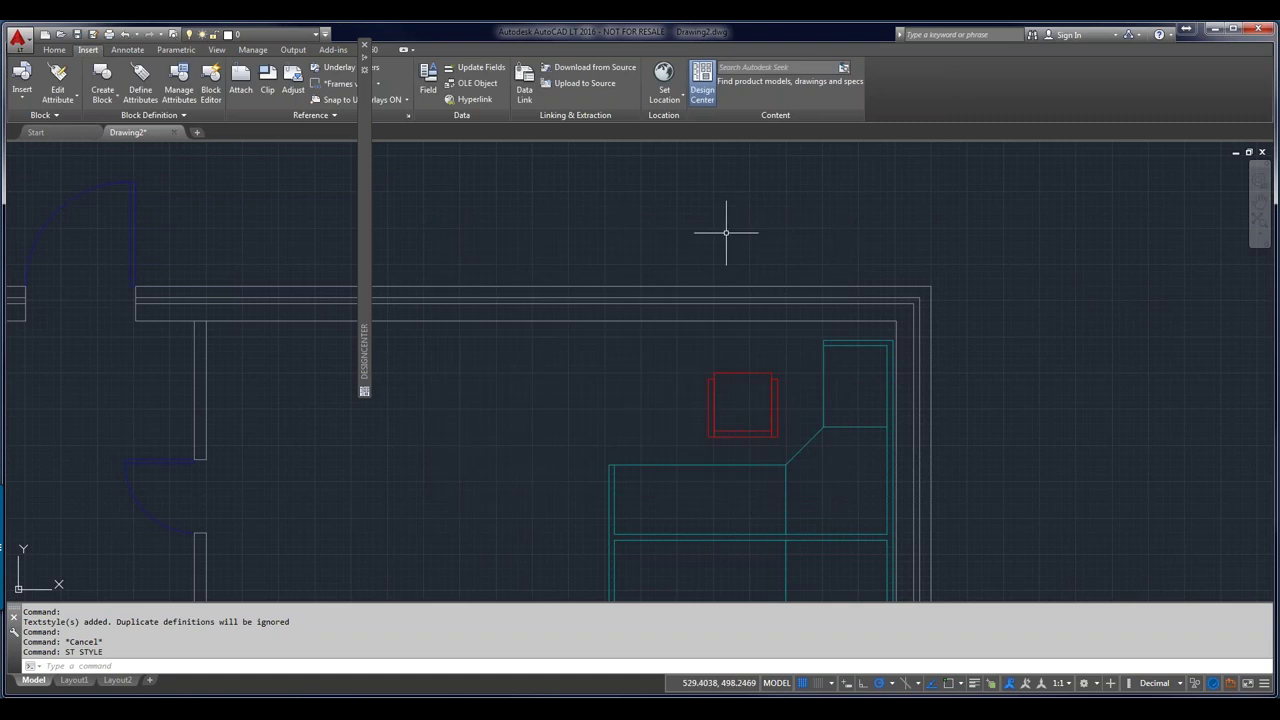
left_click(310, 36)
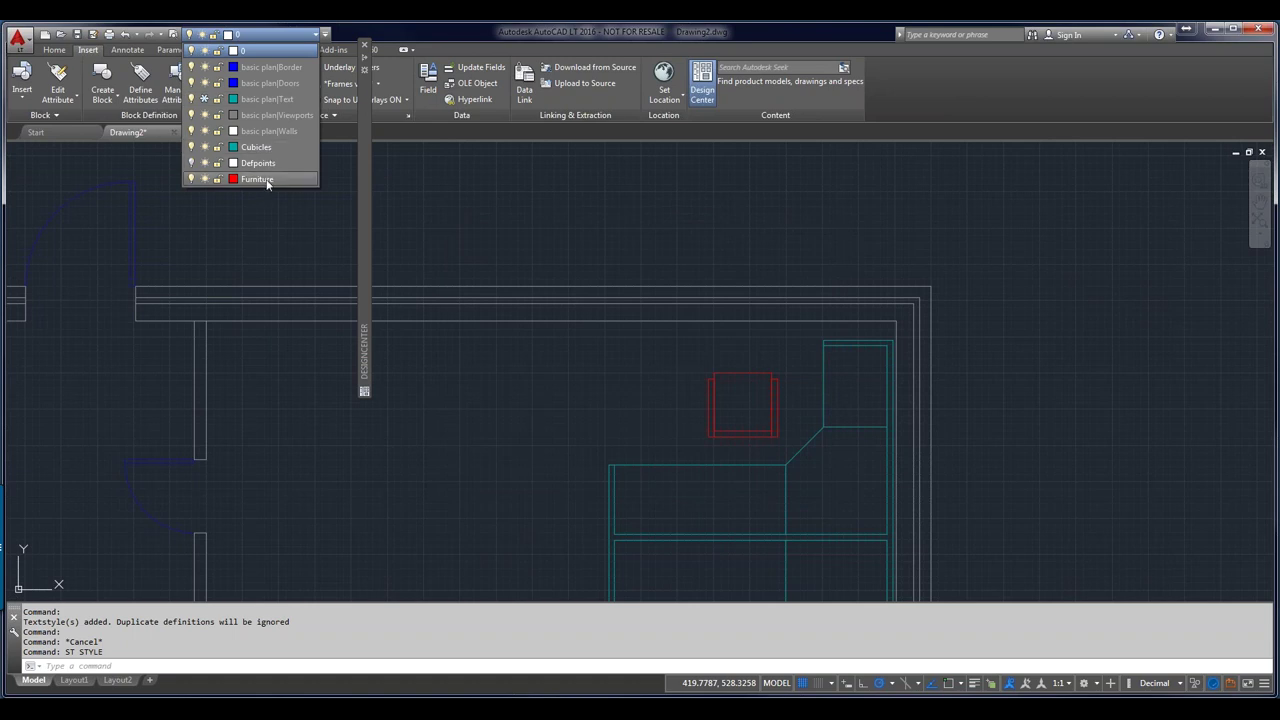
left_click(984, 109)
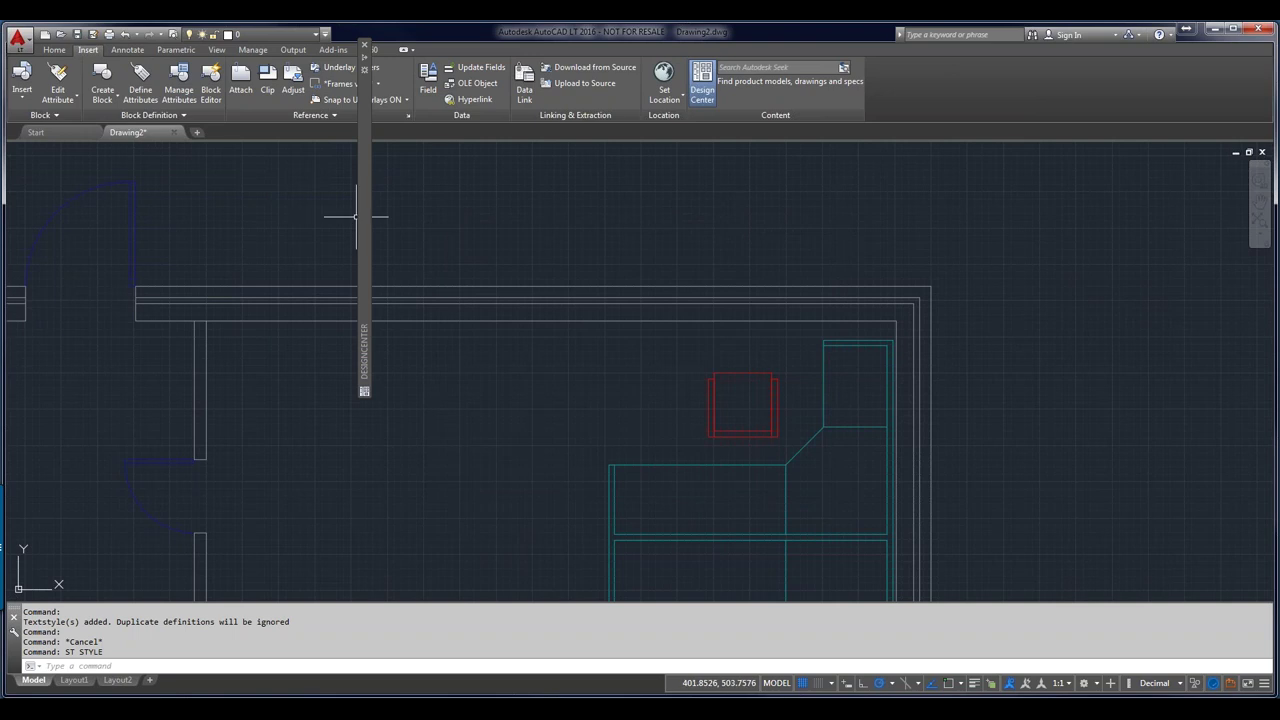
Display the sample drawing's layers in the DesignCenter tree and adjust the panel view
mouse_move(362, 217)
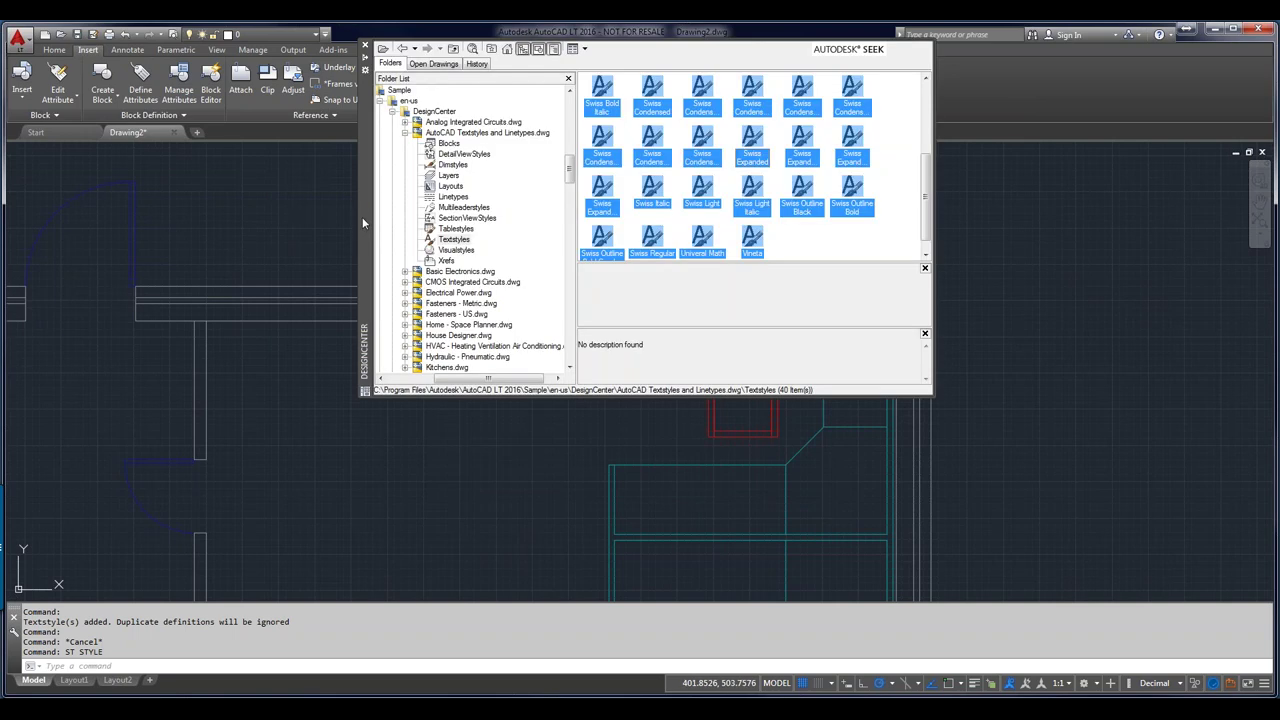
left_click(449, 176)
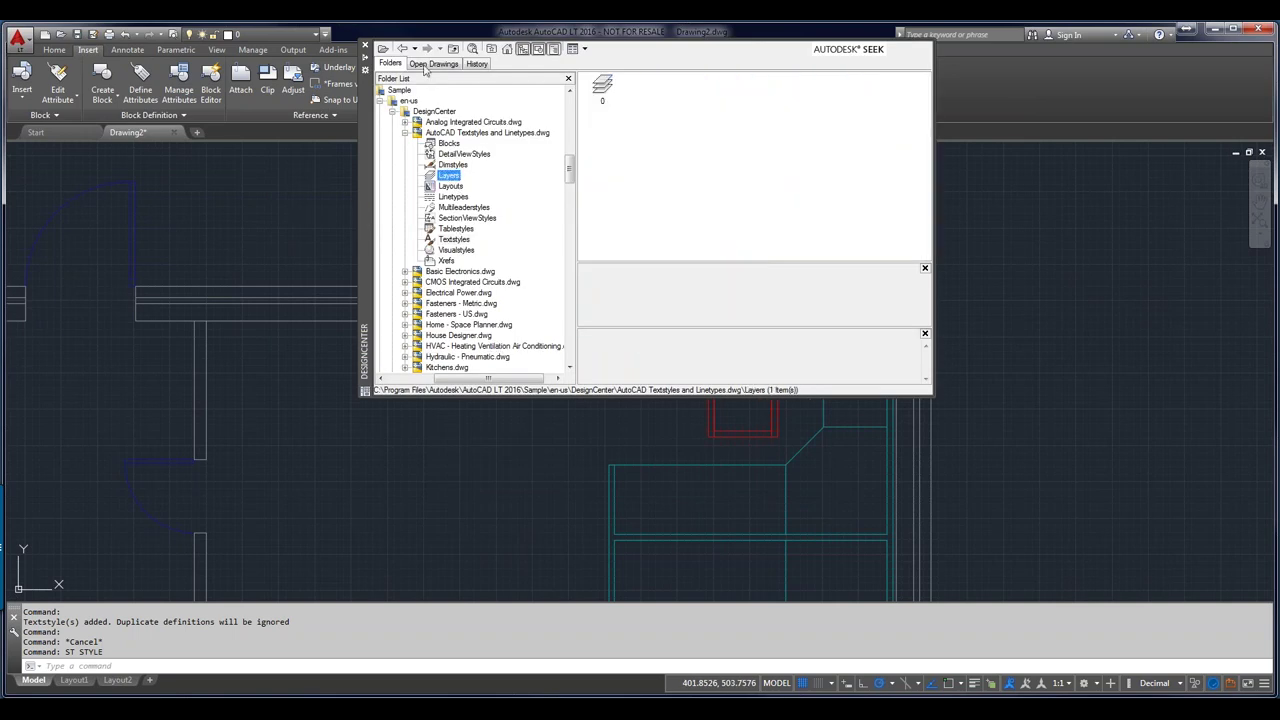
left_click_drag(570, 168, 572, 226)
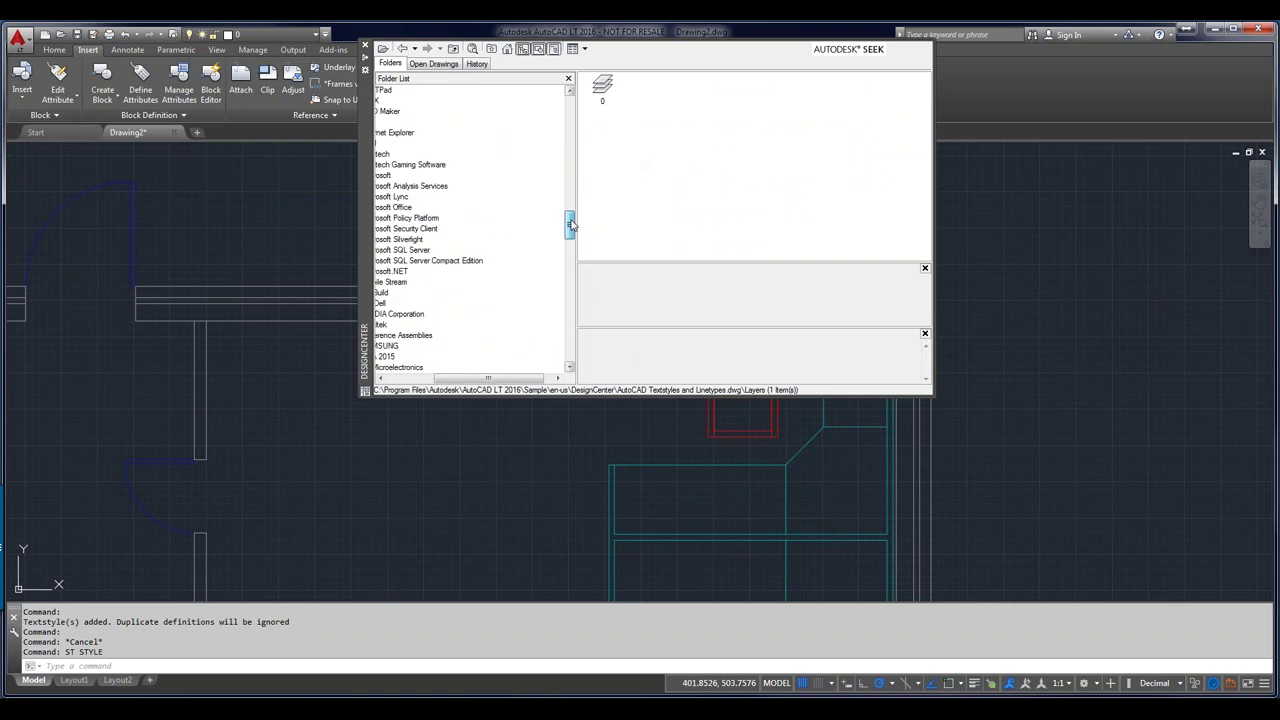
left_click_drag(492, 378, 440, 382)
left_click_drag(570, 222, 566, 315)
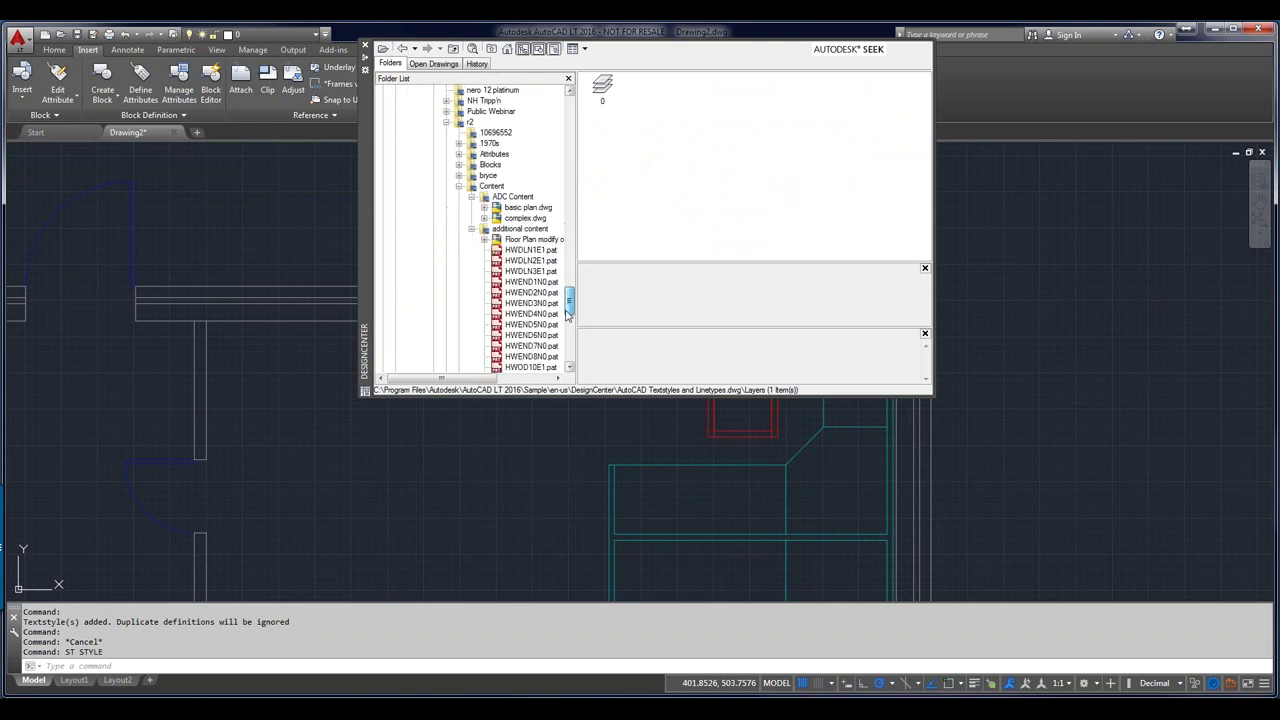
Drag complex.dwg's layers anno-tblk through Windows into the floor plan and verify them in the Layer list
left_click(484, 218)
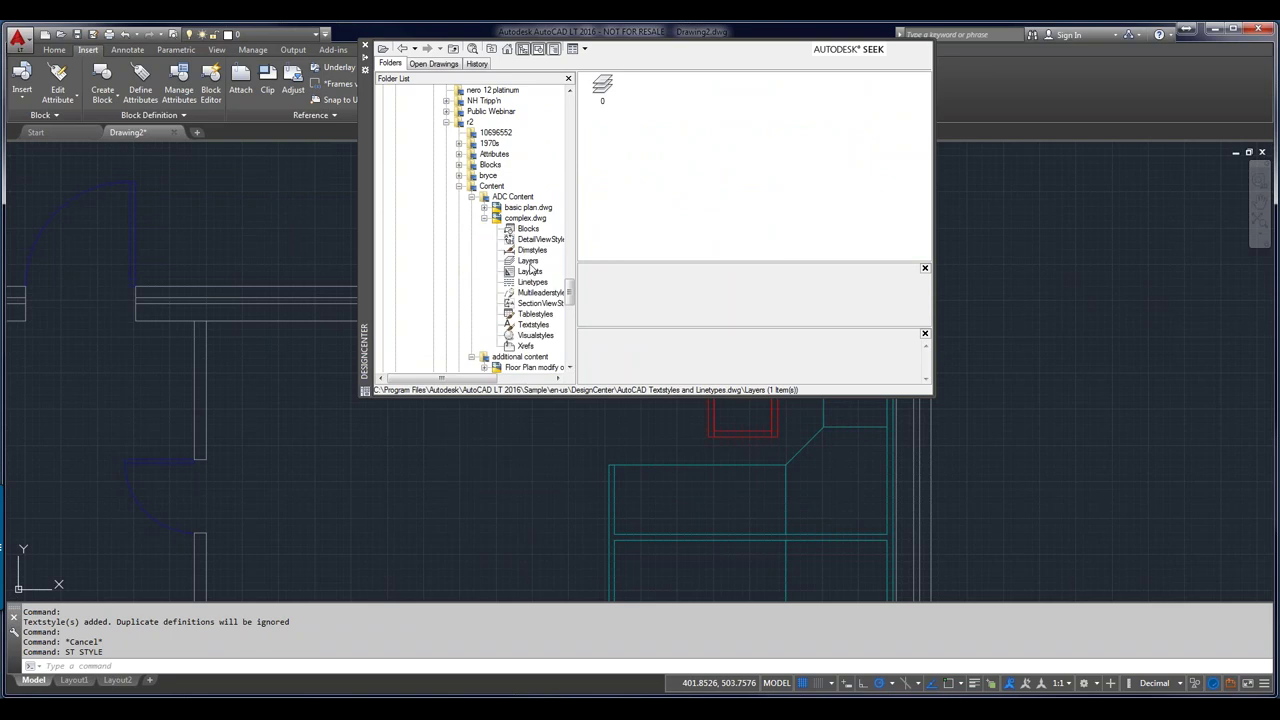
left_click(528, 261)
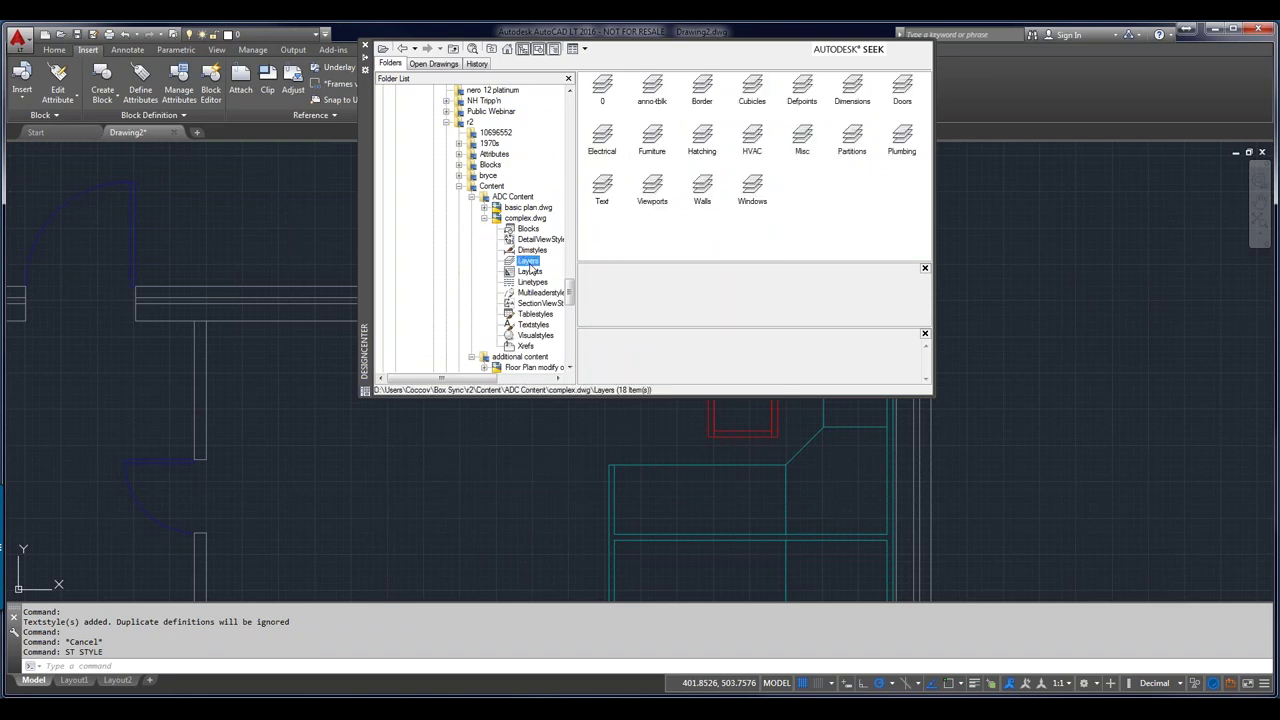
left_click(650, 96)
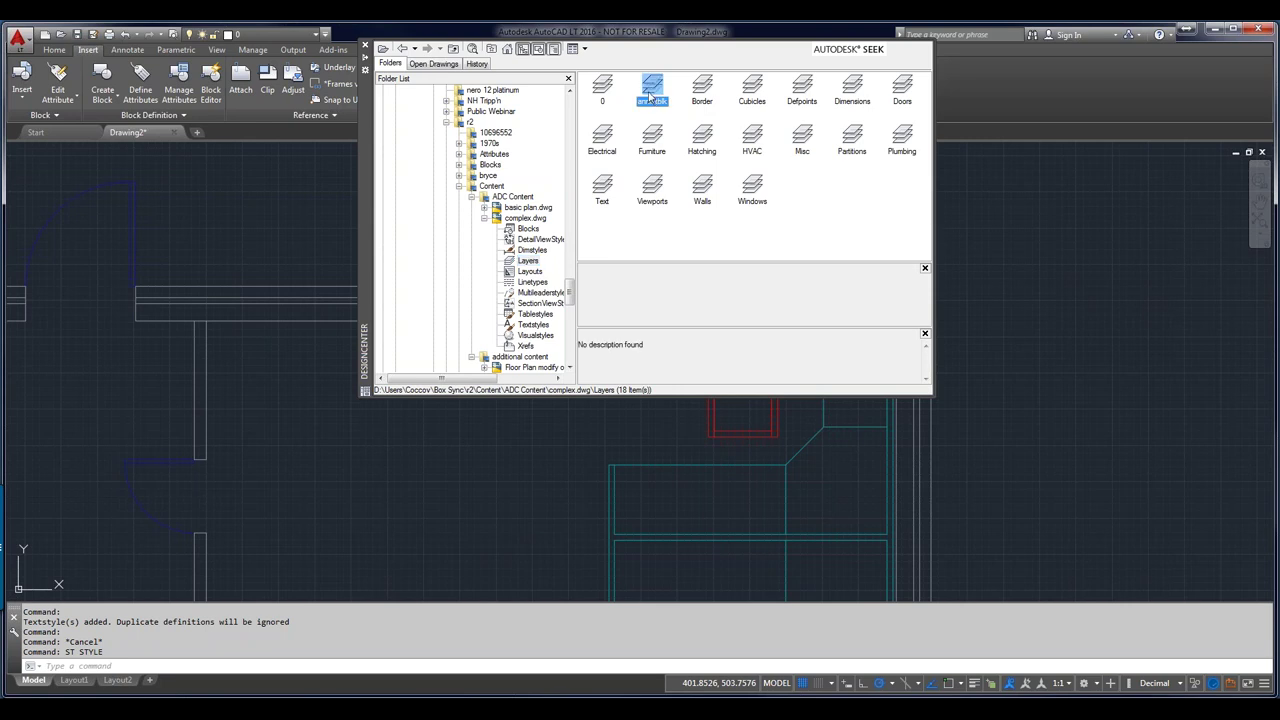
left_click(756, 196, "shift")
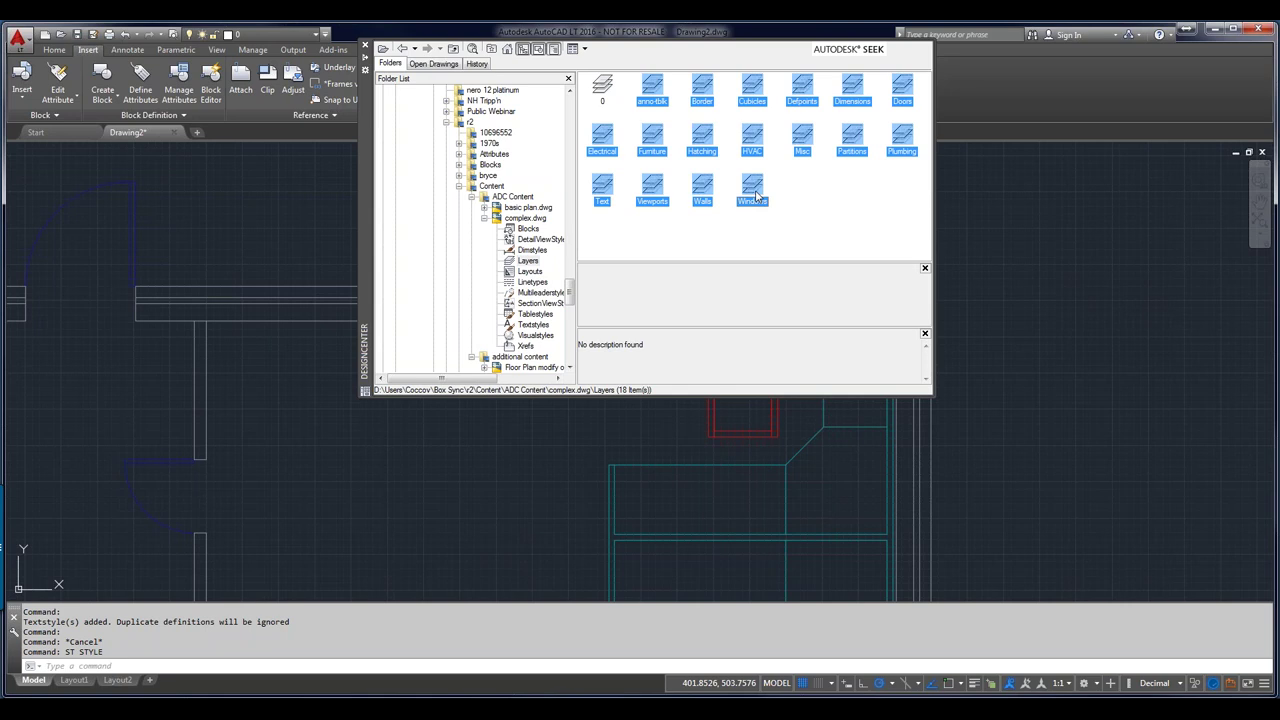
mouse_move(756, 196)
left_mouse_down()
mouse_move(786, 234)
mouse_move(1027, 357)
left_mouse_up()
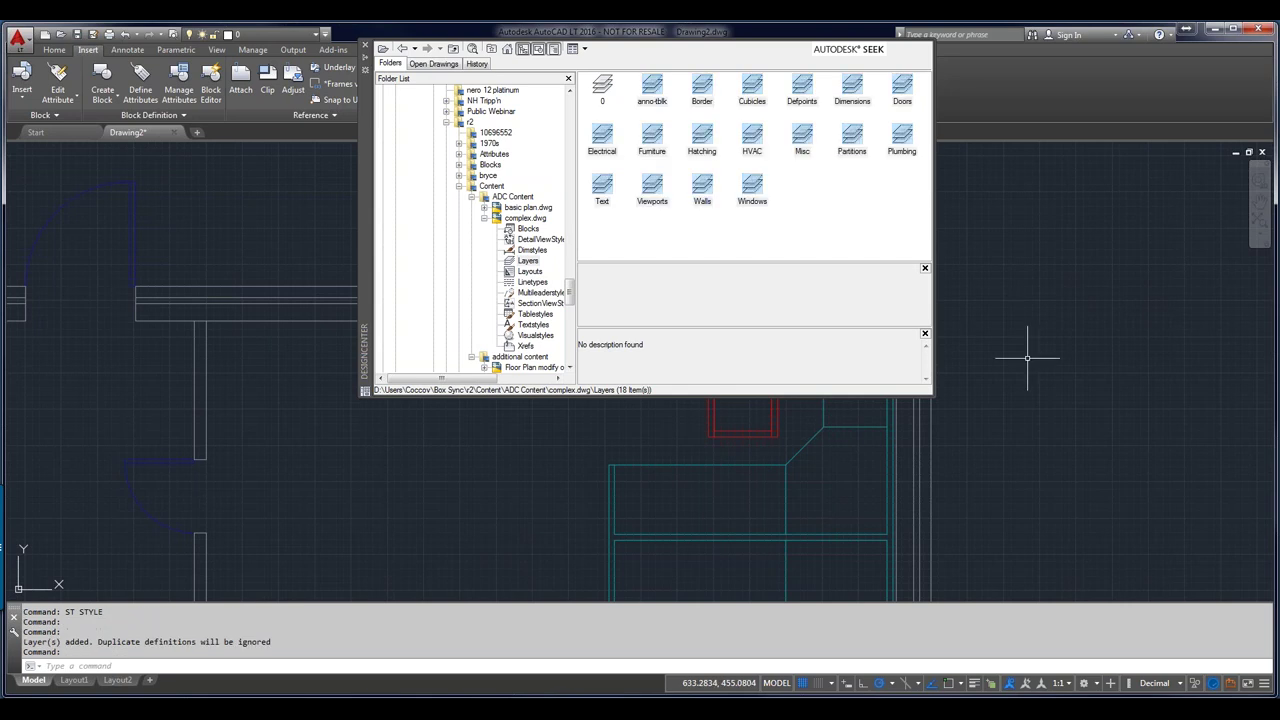
left_click(316, 36)
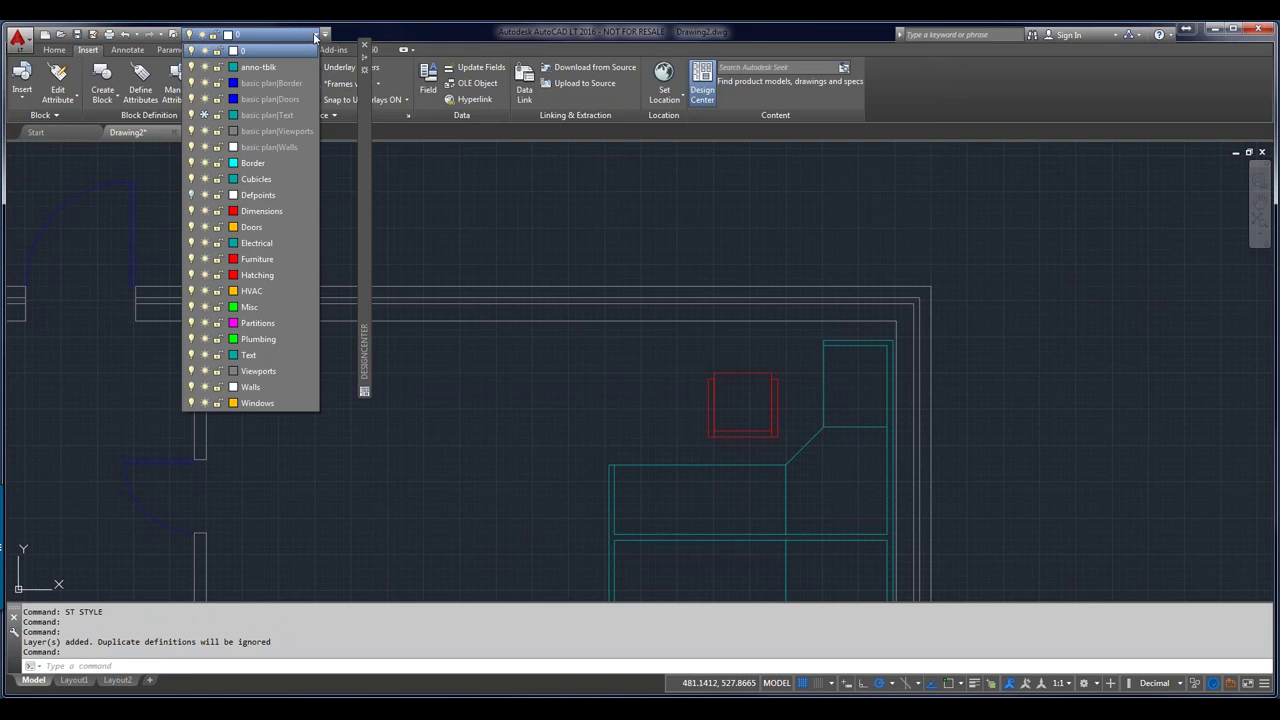
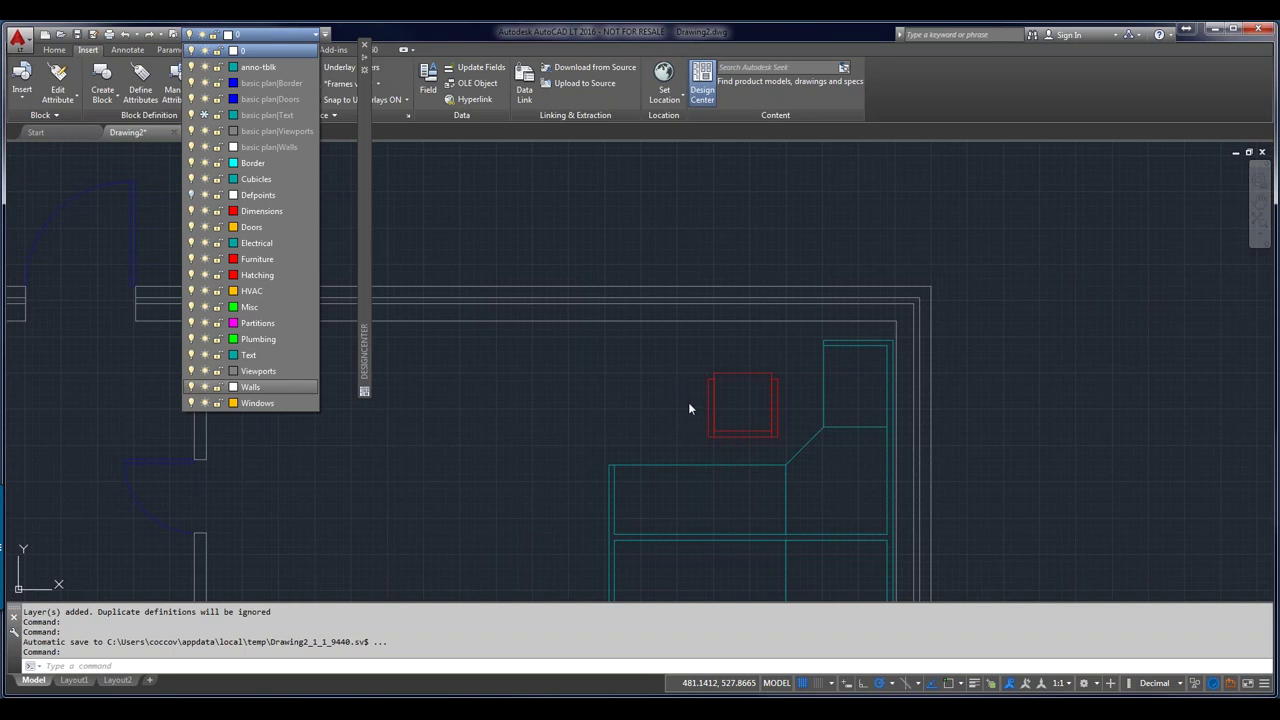
Dismiss the Layer dropdown list and return to the floor plan drawing
left_click(980, 79)
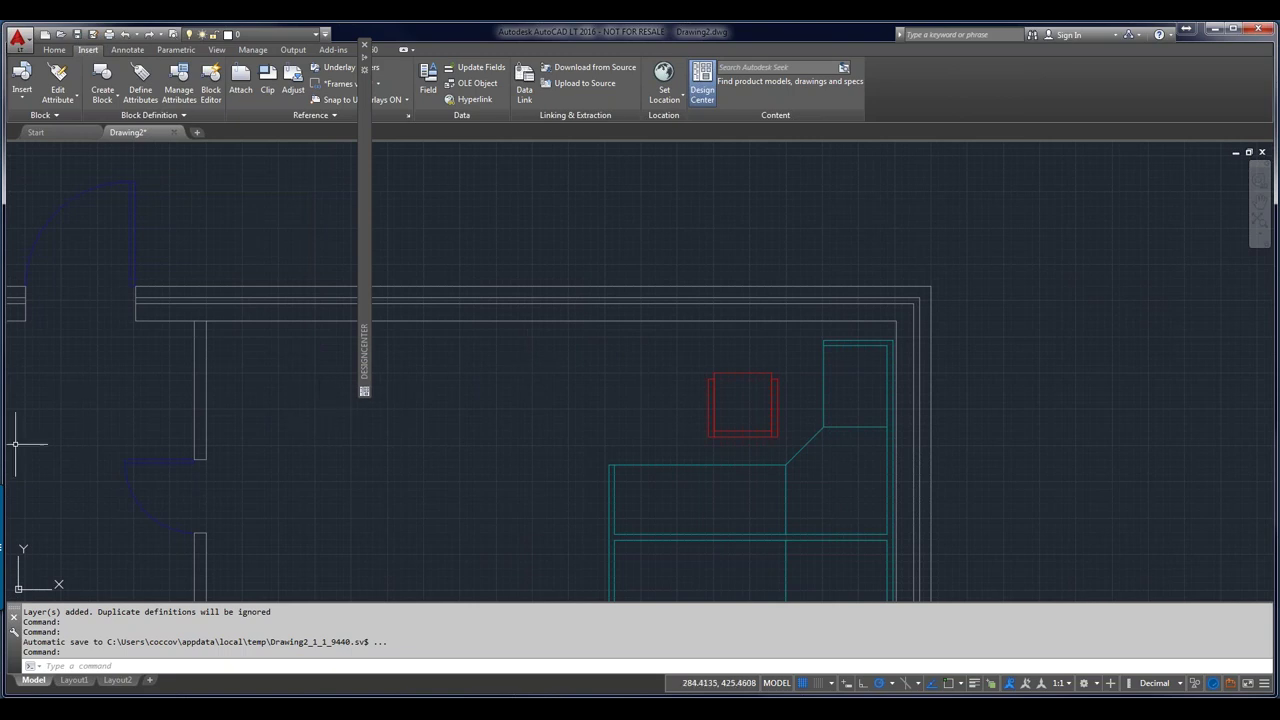
mouse_move(3, 505)
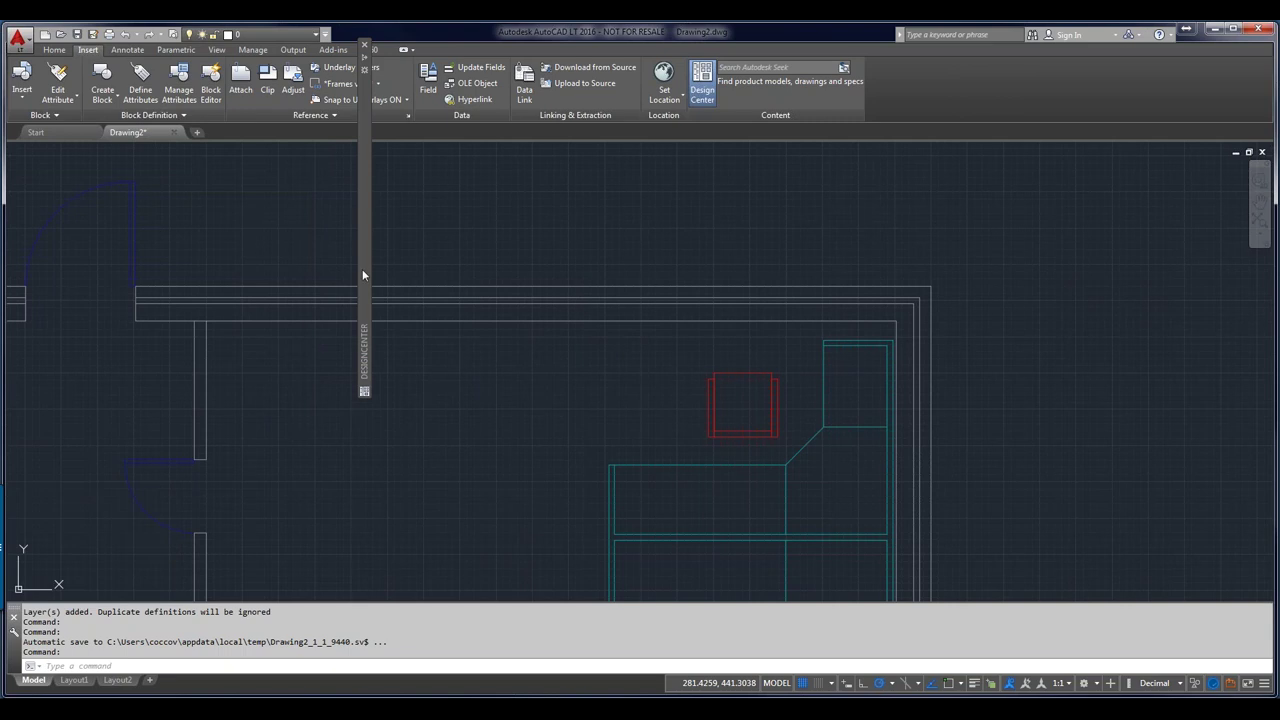
mouse_move(362, 270)
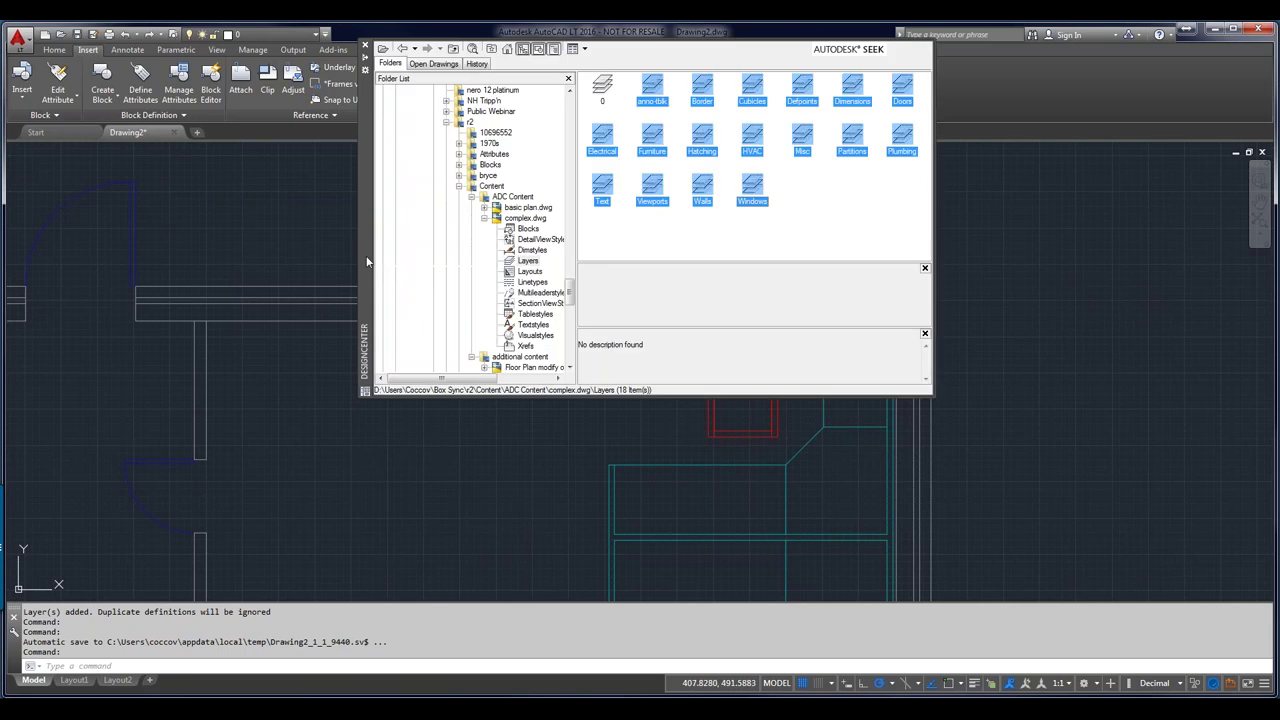
Select the v2 folder in DesignCenter and start a content search from it
left_click(471, 124)
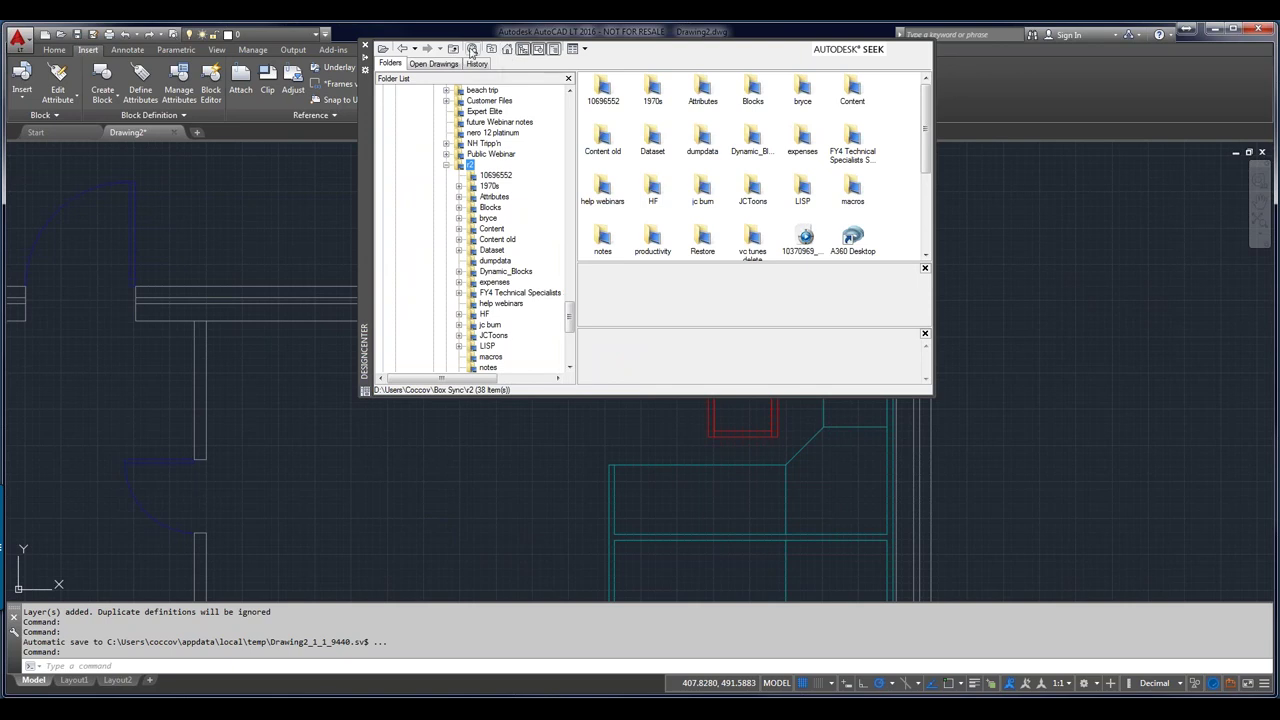
left_click(472, 49)
key("Escape")
left_click(478, 52)
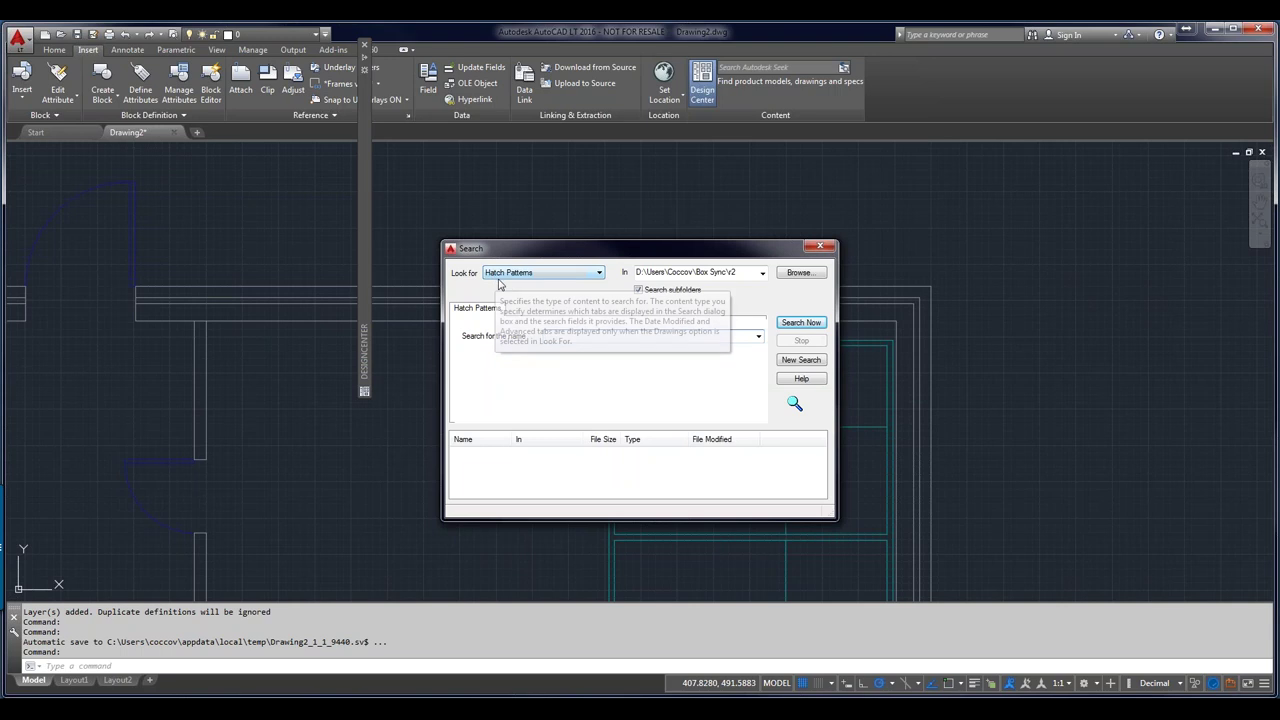
Search v2 for Hatch Patterns named HWOD30E1, then move the Search dialog upper right
left_click(512, 274)
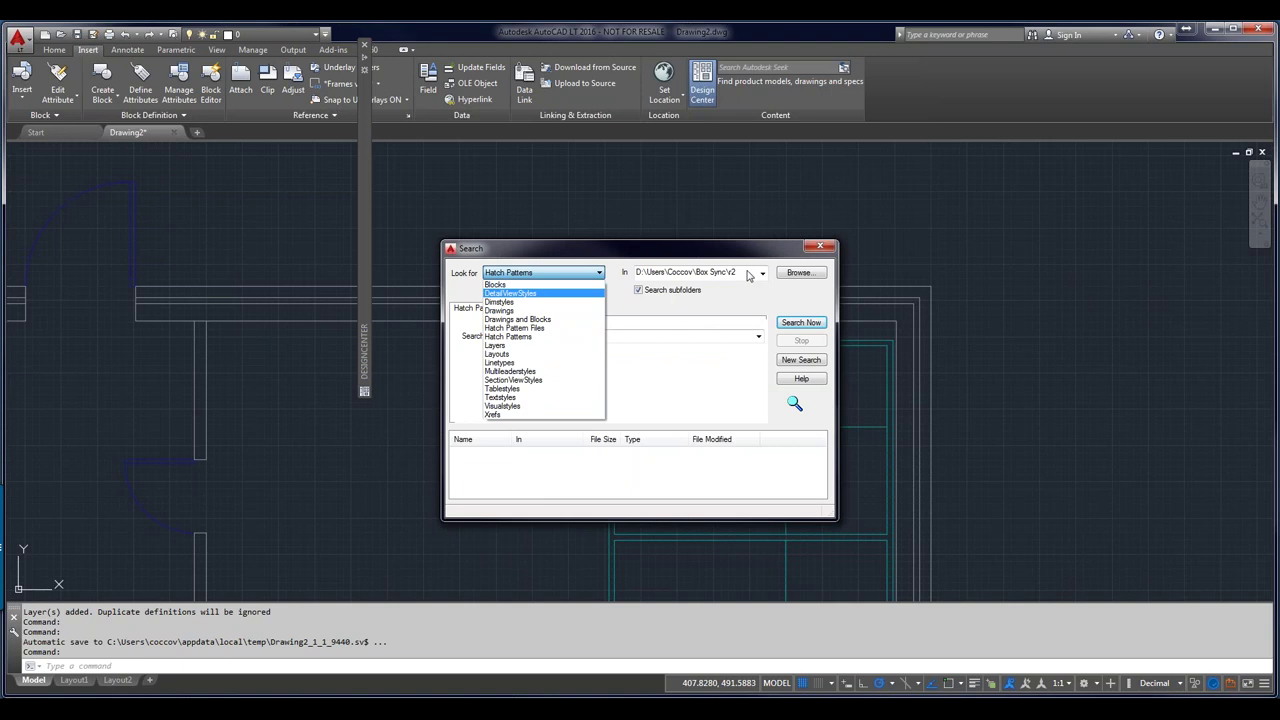
left_click(648, 315)
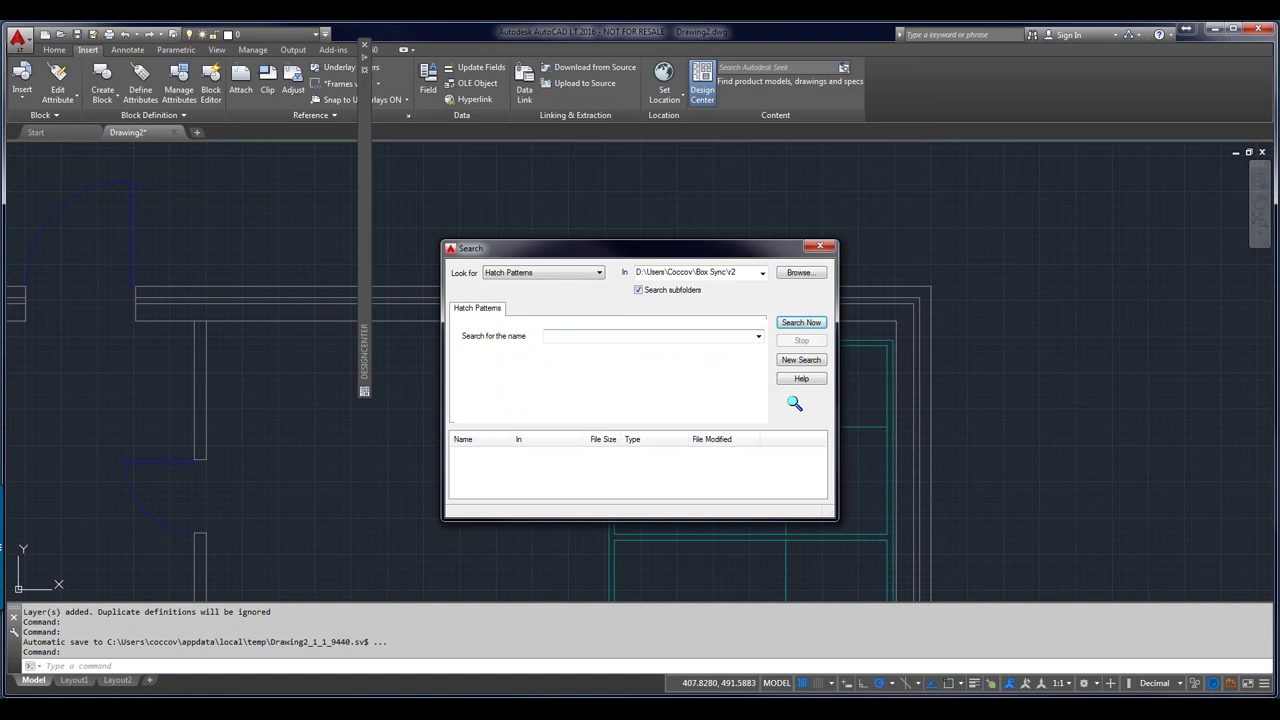
right_click(599, 336)
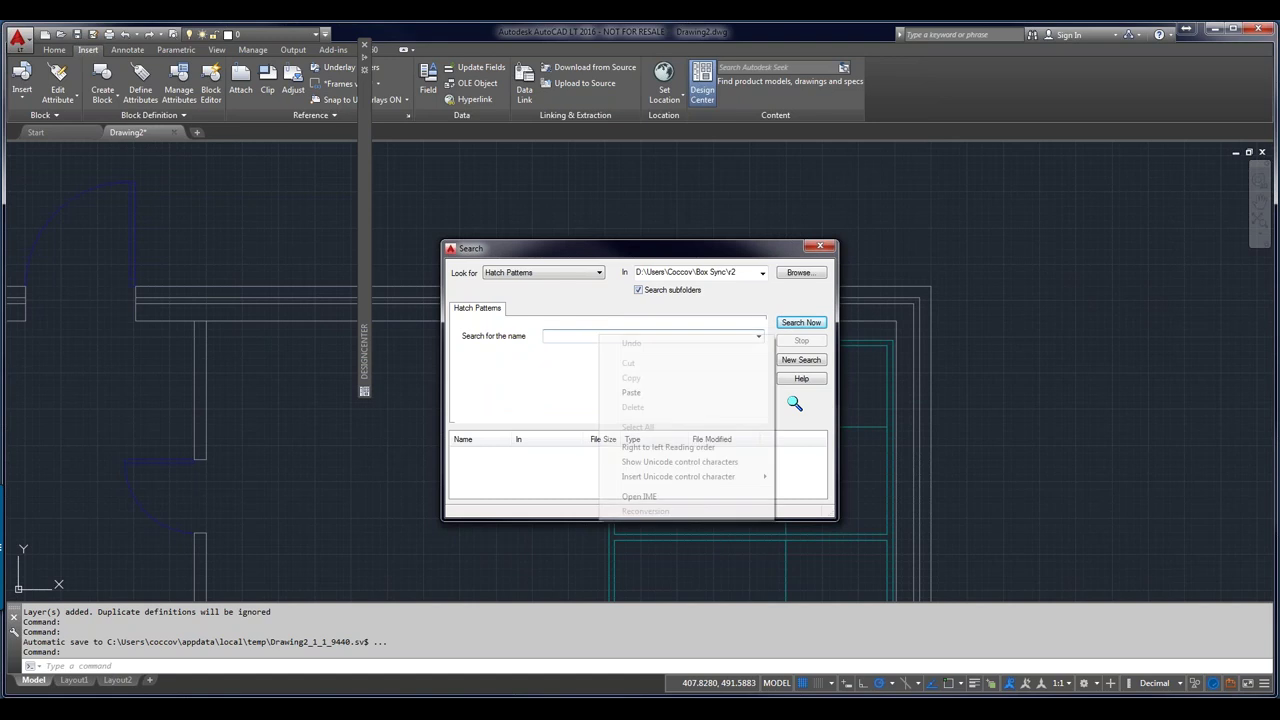
left_click(640, 397)
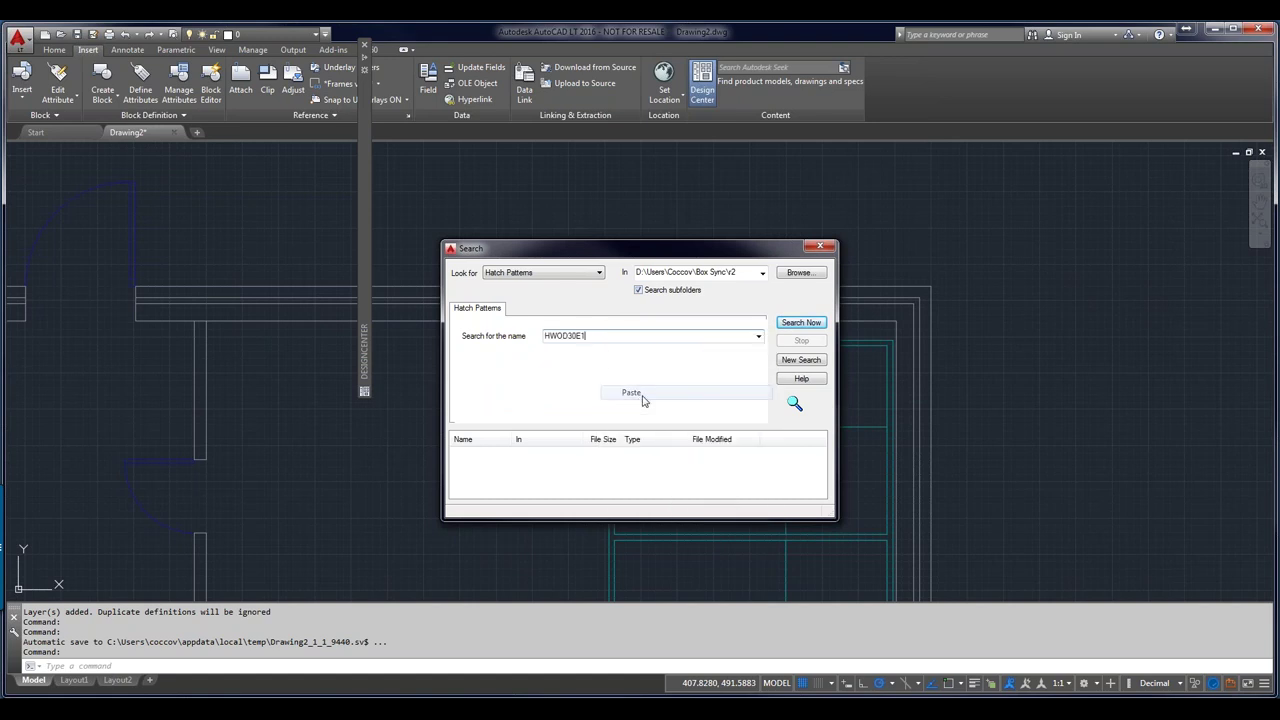
left_click(786, 327)
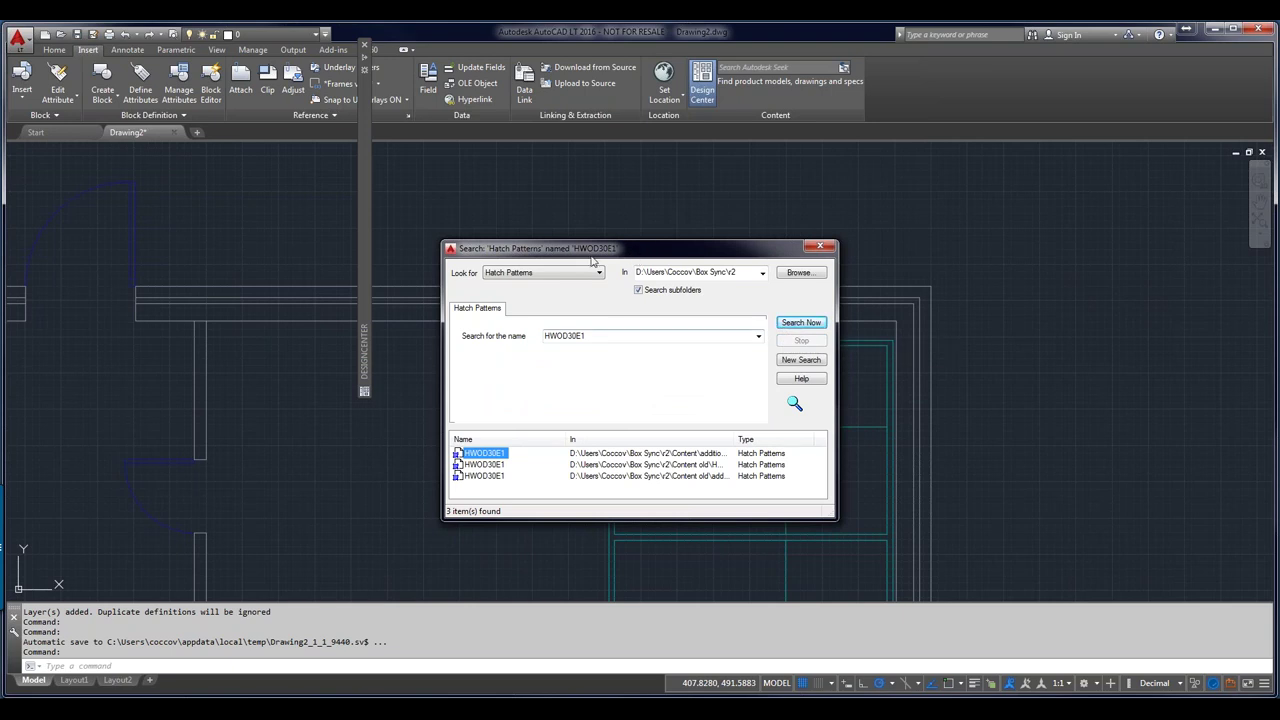
mouse_move(594, 250)
left_mouse_down()
mouse_move(517, 223)
mouse_move(350, 114)
left_mouse_up()
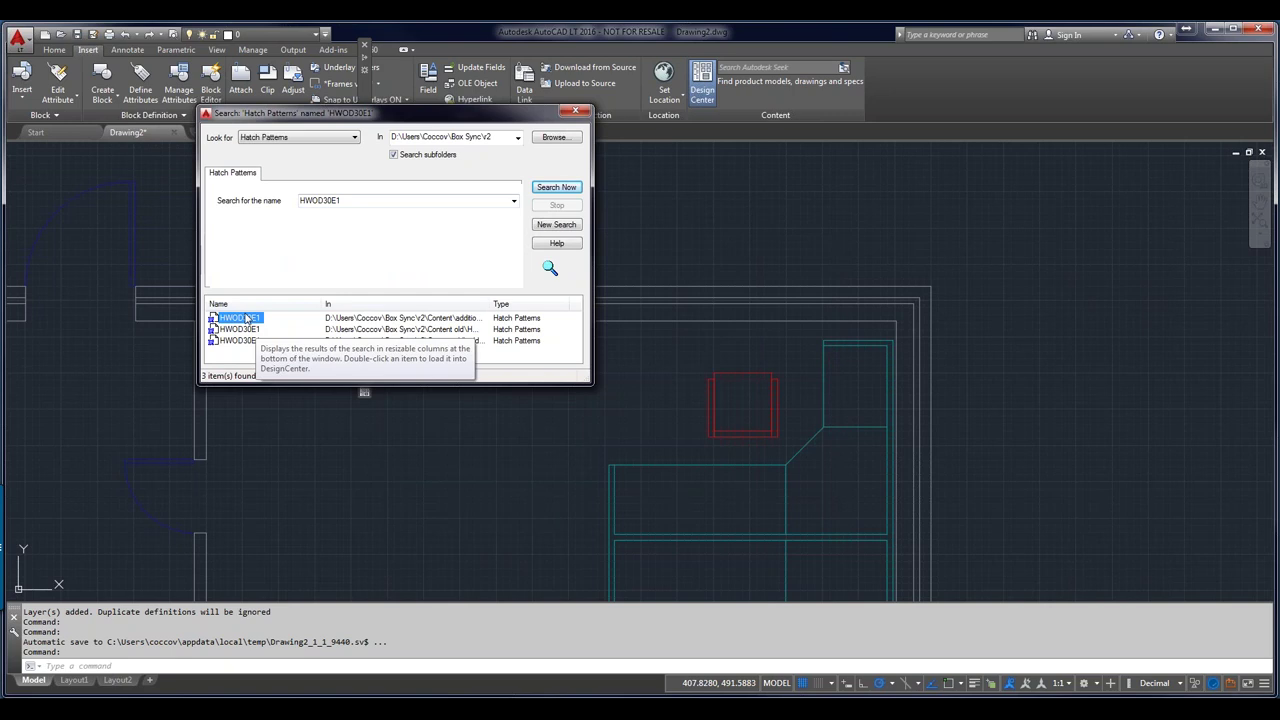
mouse_move(324, 121)
left_mouse_down()
mouse_move(963, 157)
mouse_move(928, 169)
left_mouse_up()
Dock DesignCenter on the left edge and load the first HWOD30E1 search result
mouse_move(363, 211)
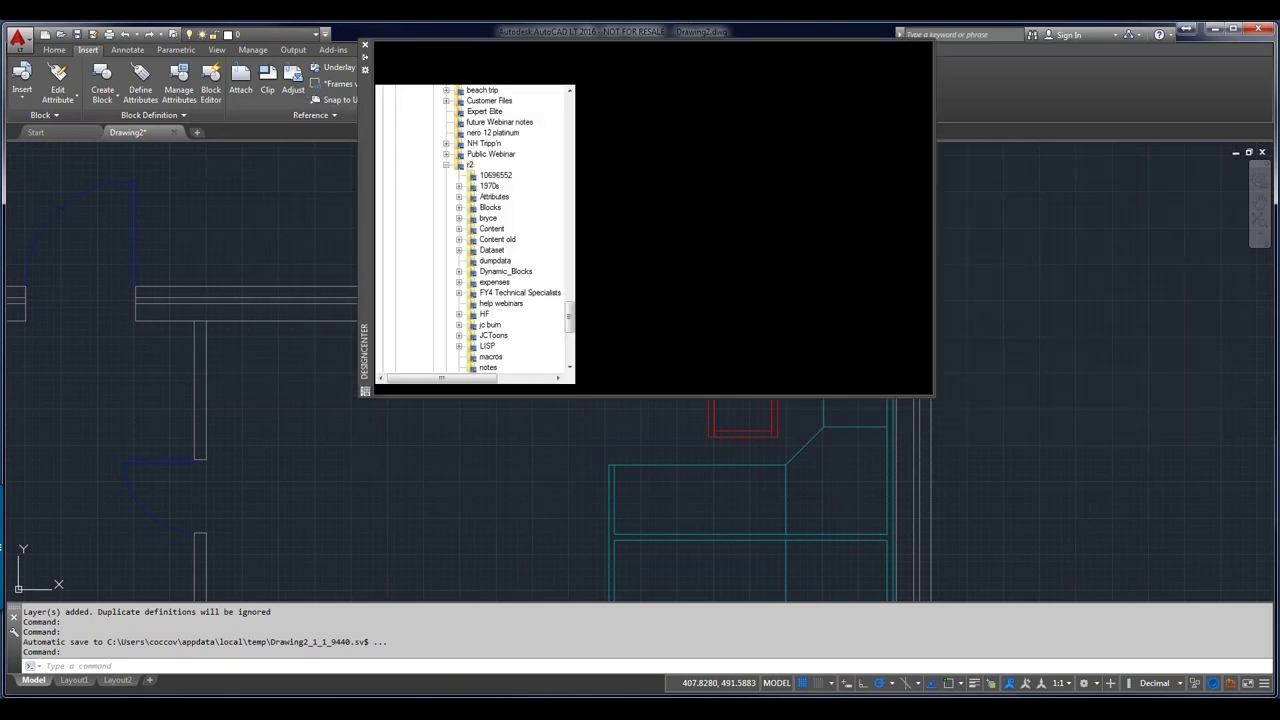
left_click_drag(364, 211, 6, 403)
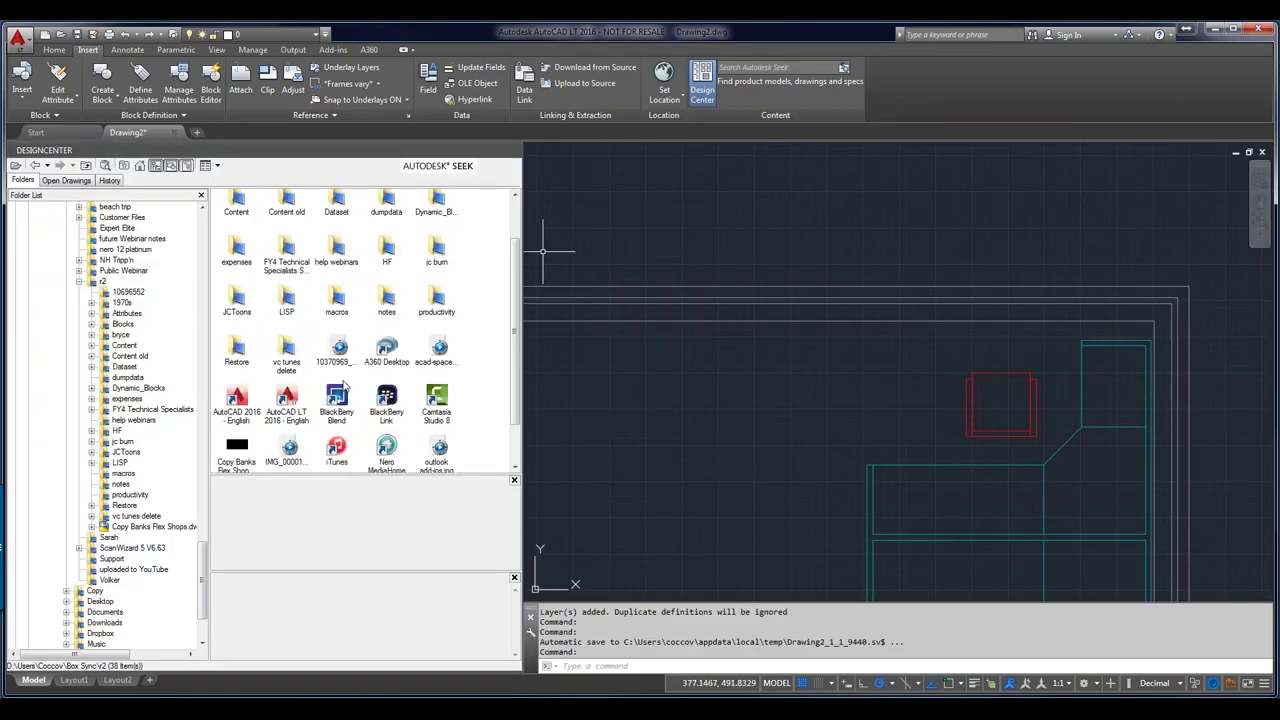
left_click(105, 166)
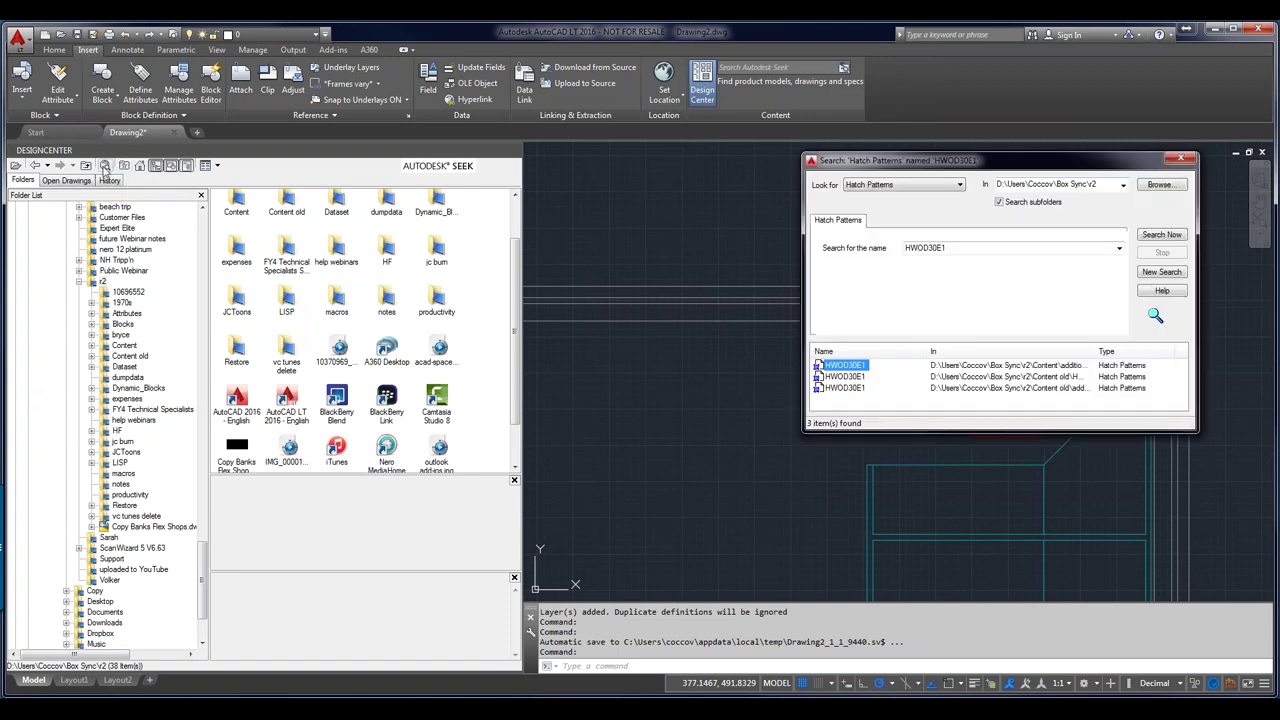
double_click(845, 366)
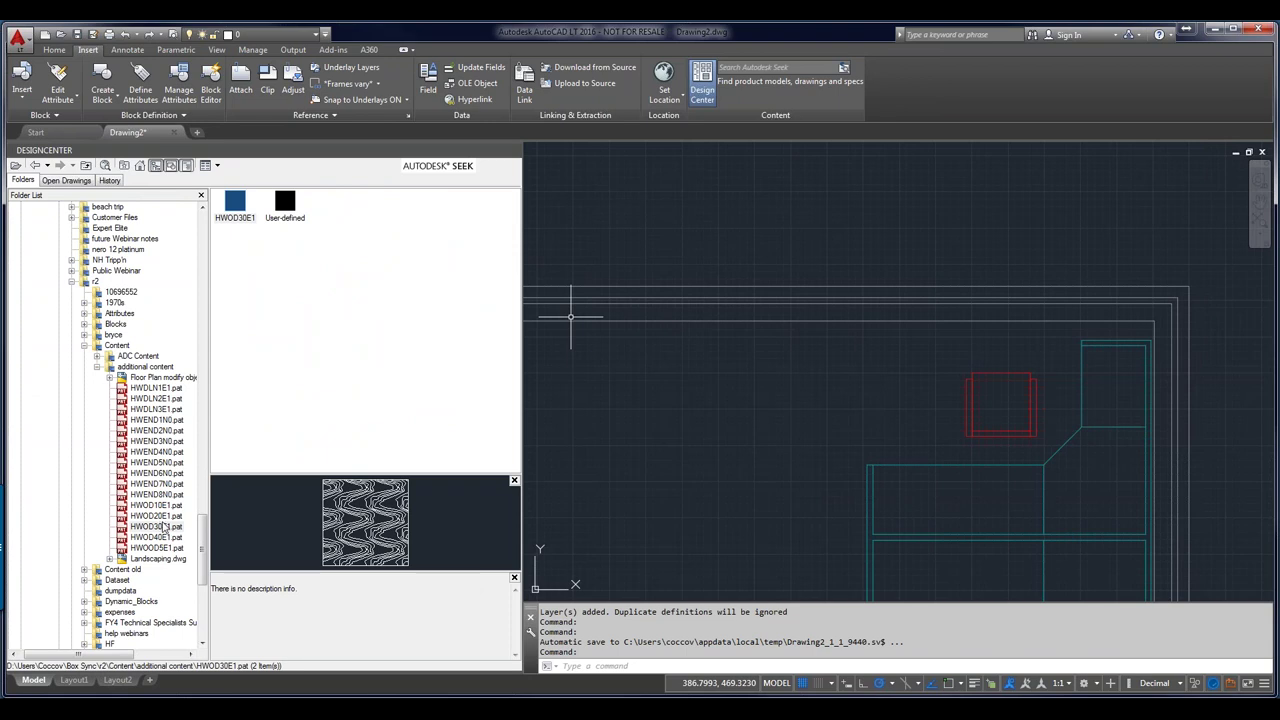
Drag the HWOD30E1 hatch from DesignCenter into the floor plan's top-left room
scroll(892, 350, "down", 5)
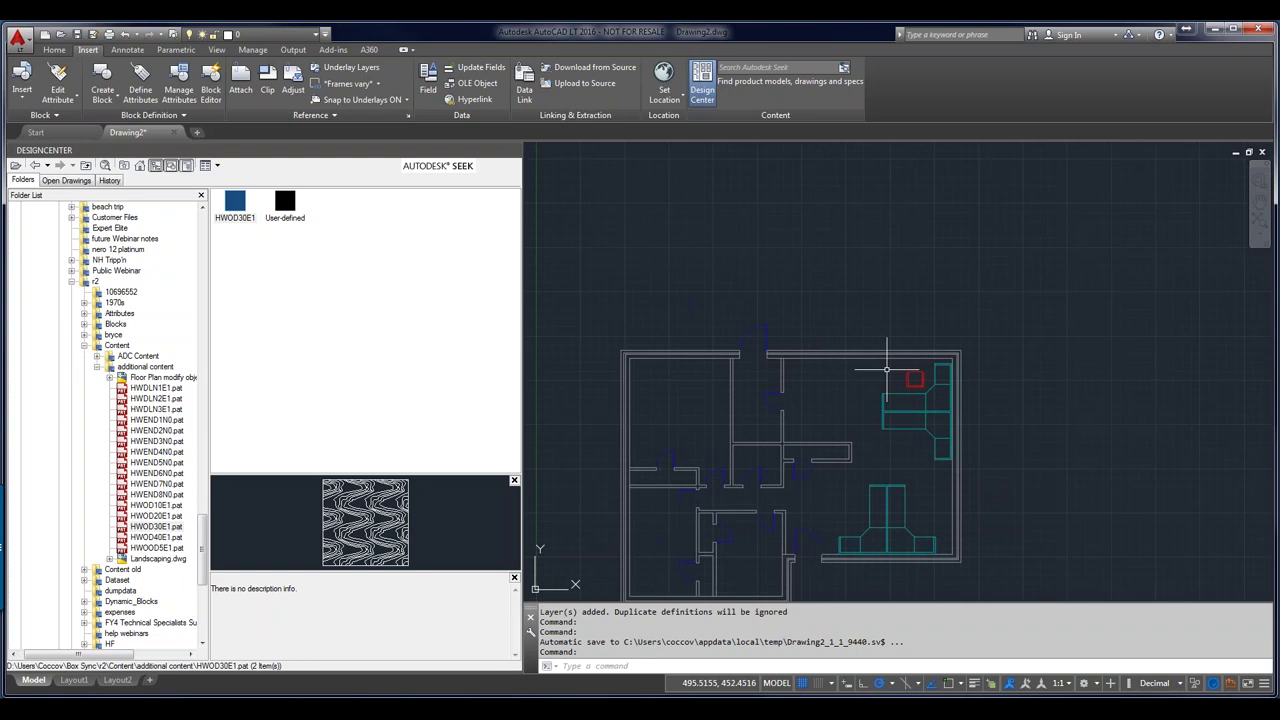
middle_click_drag(890, 342, 904, 270)
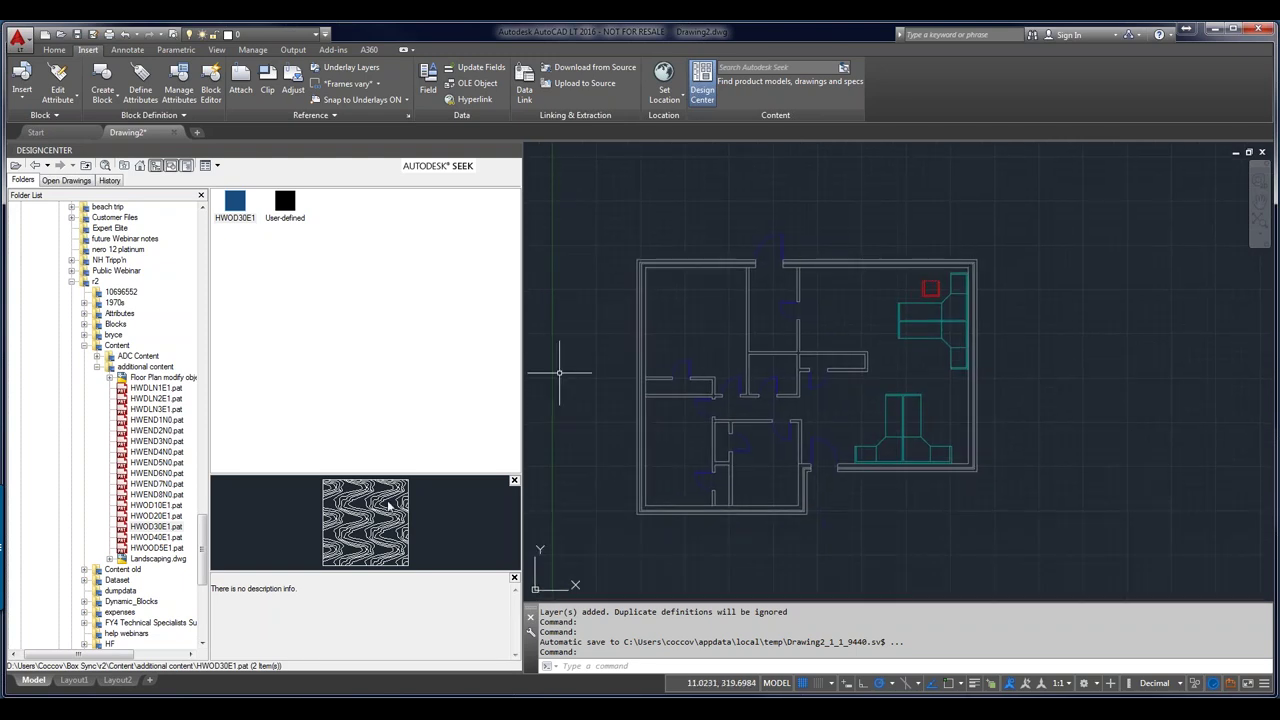
mouse_move(240, 206)
left_mouse_down()
mouse_move(430, 268)
mouse_move(737, 320)
mouse_move(703, 330)
left_mouse_up()
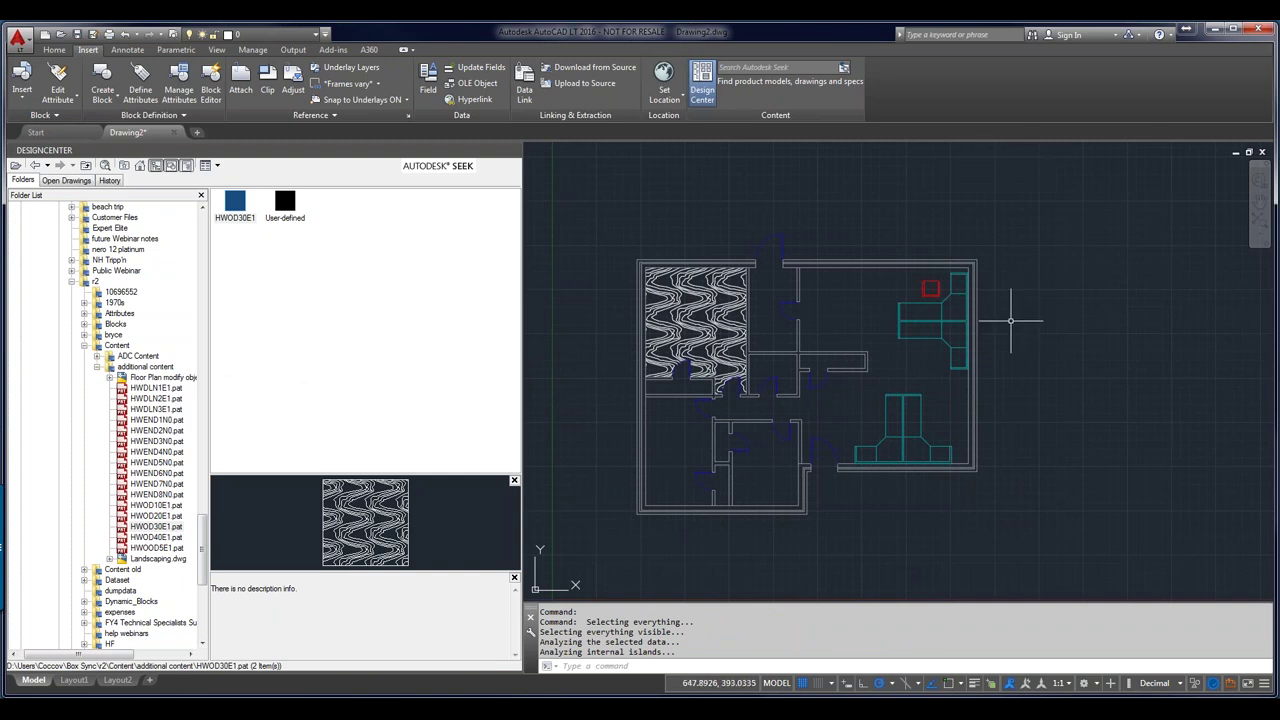
scroll(1010, 321, "down", 2)
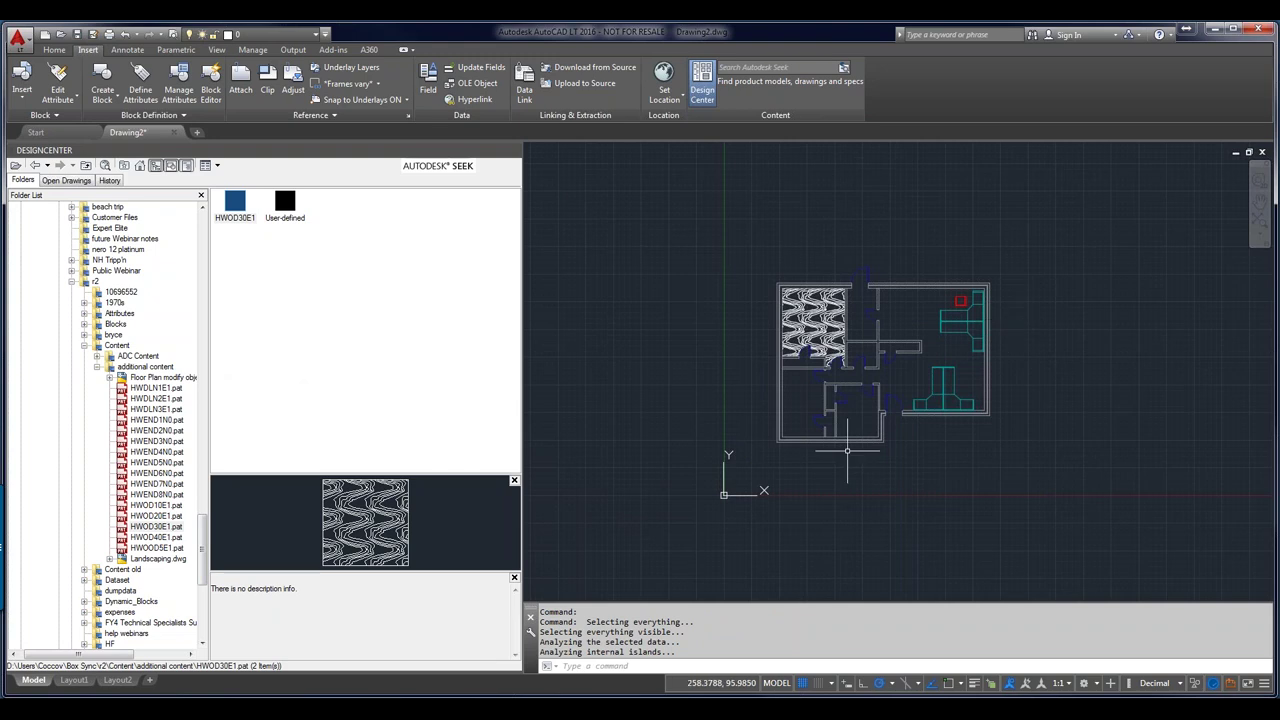
mouse_move(834, 350)
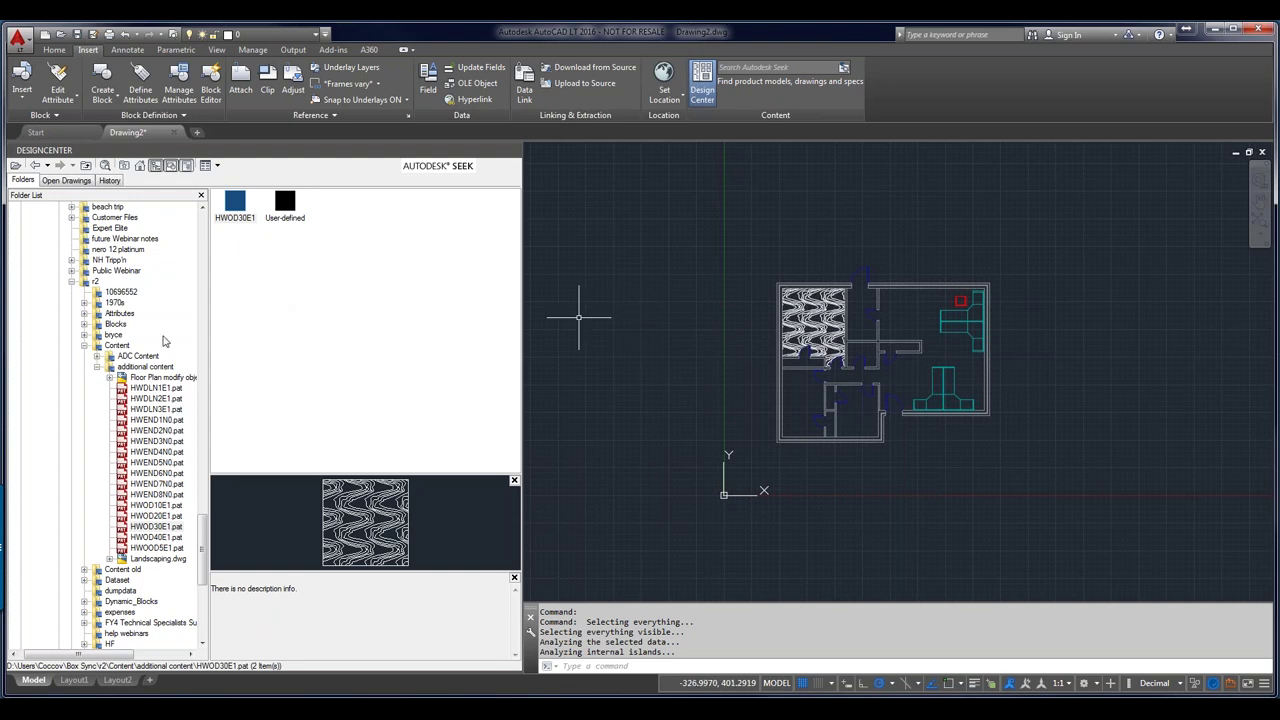
List the Blocks of additional content > Landscaping.dwg and preview the Car - sedan side block
left_click(98, 357)
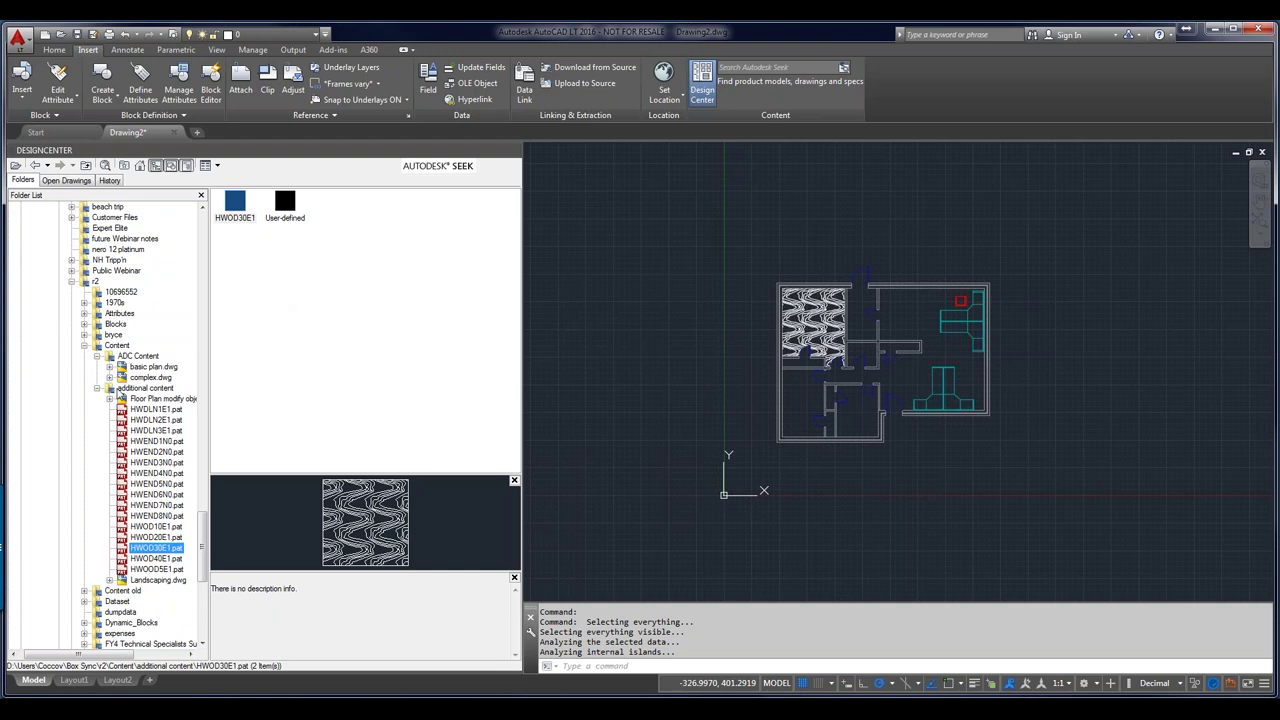
left_click(129, 391)
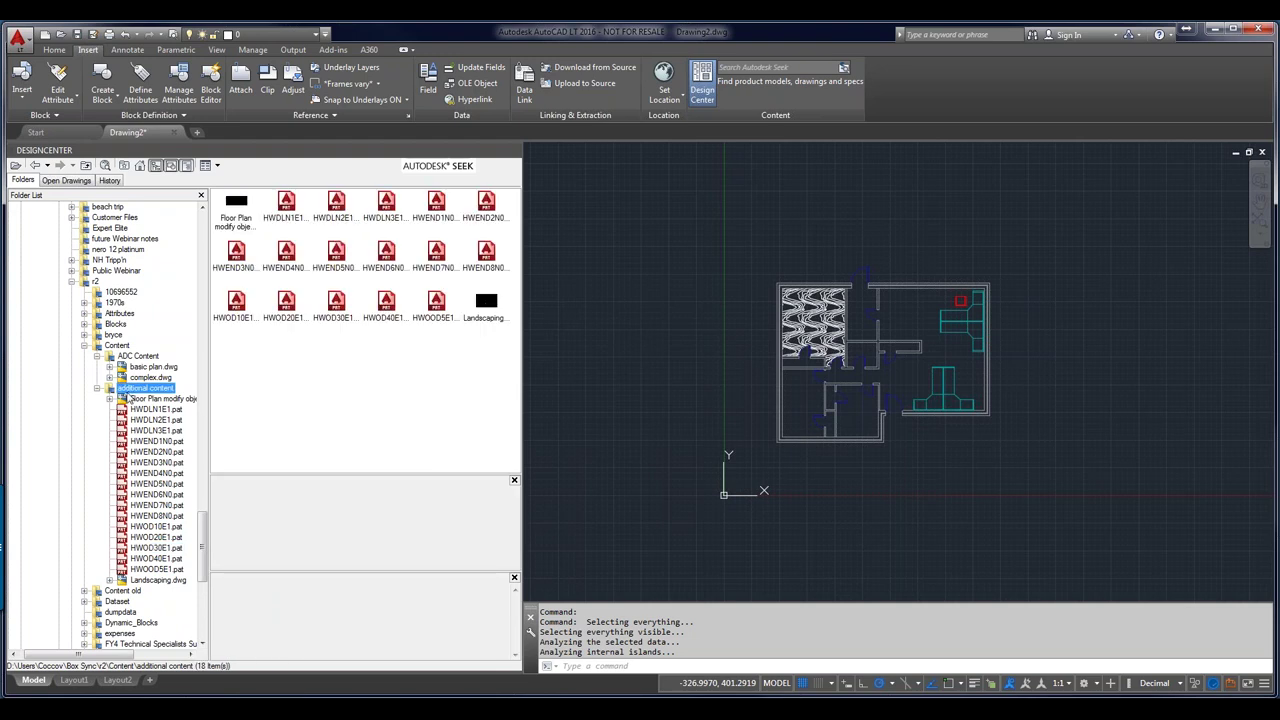
left_click(153, 581)
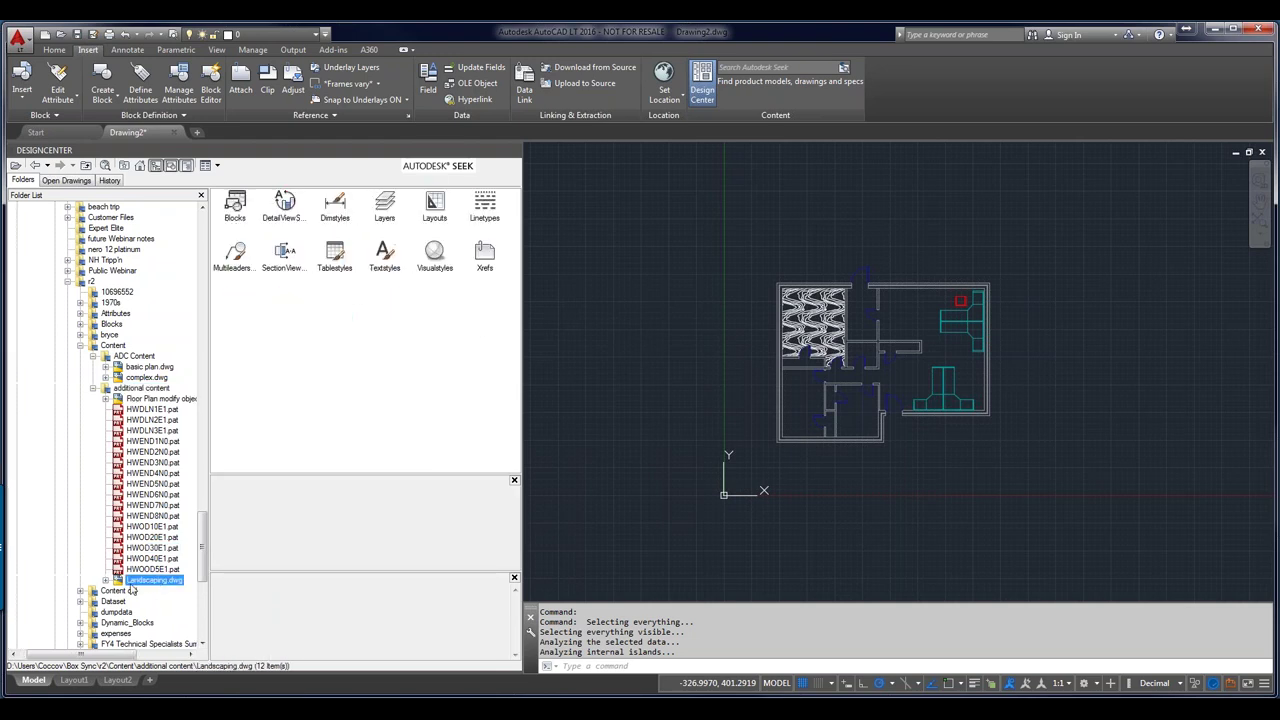
double_click(130, 585)
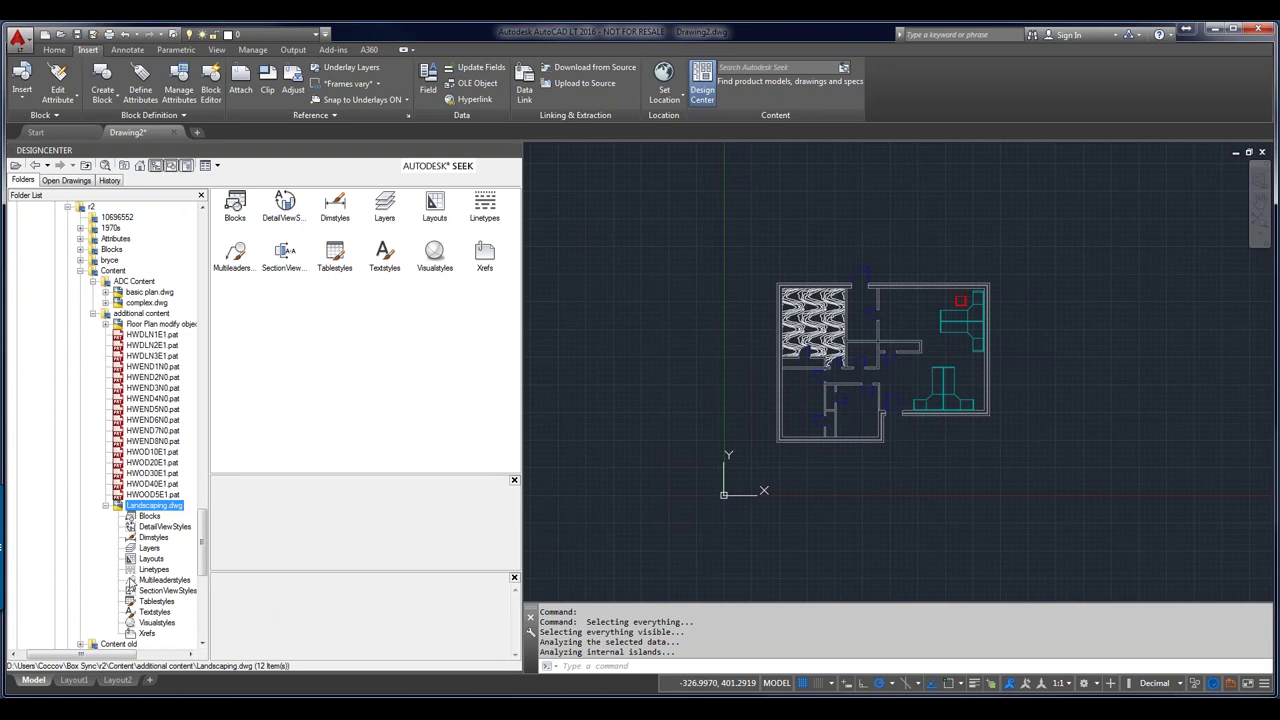
left_click(157, 518)
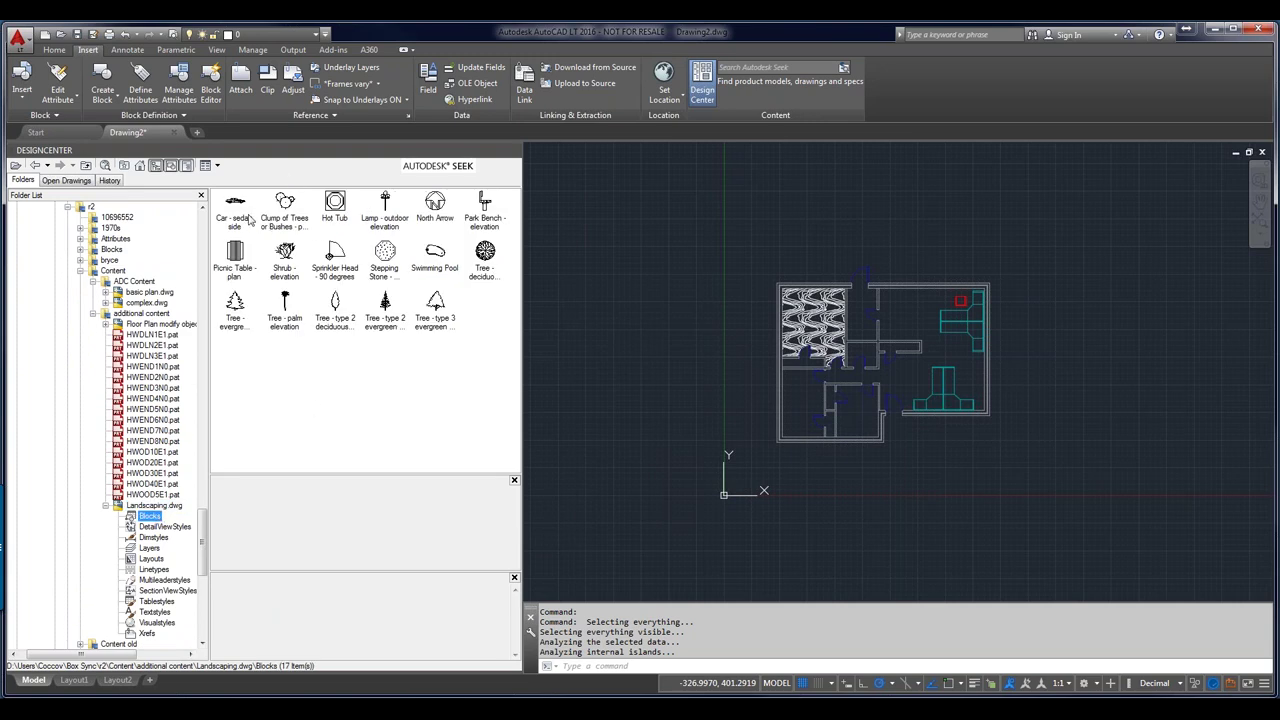
left_click(245, 208)
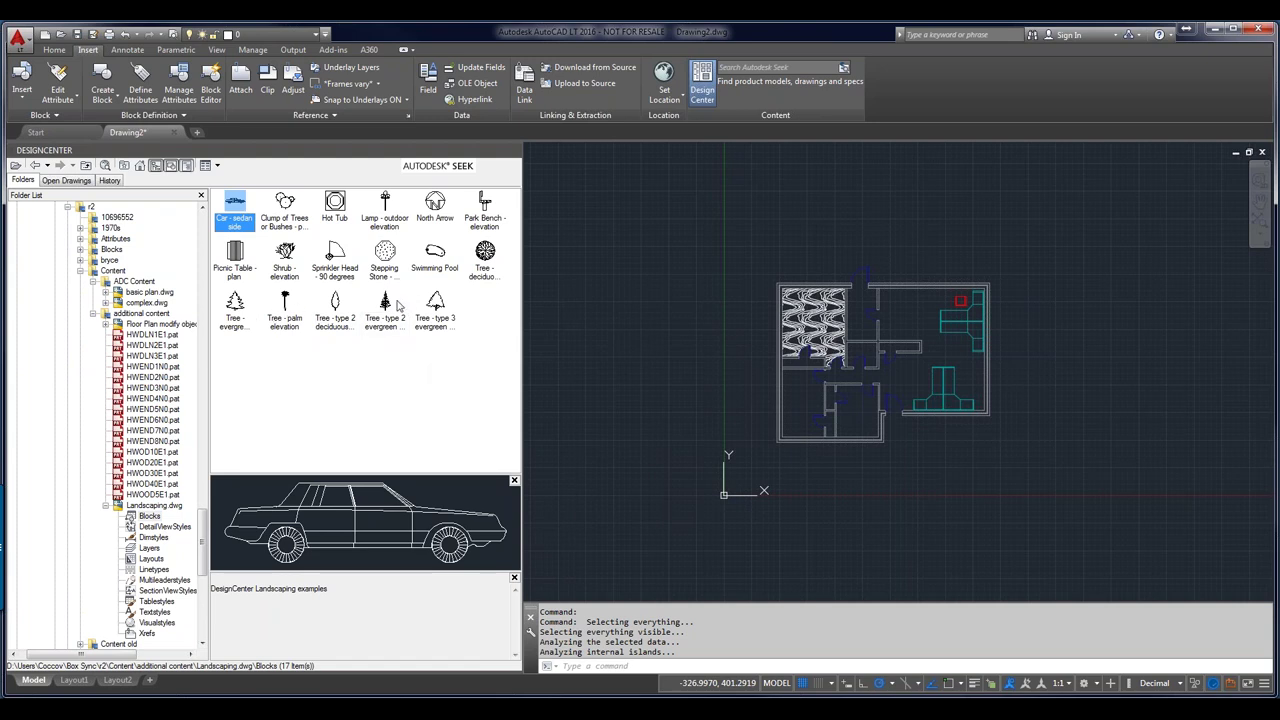
Place a deciduous tree block from Landscaping.dwg left of the floor plan and select it
left_click_drag(485, 258, 645, 300)
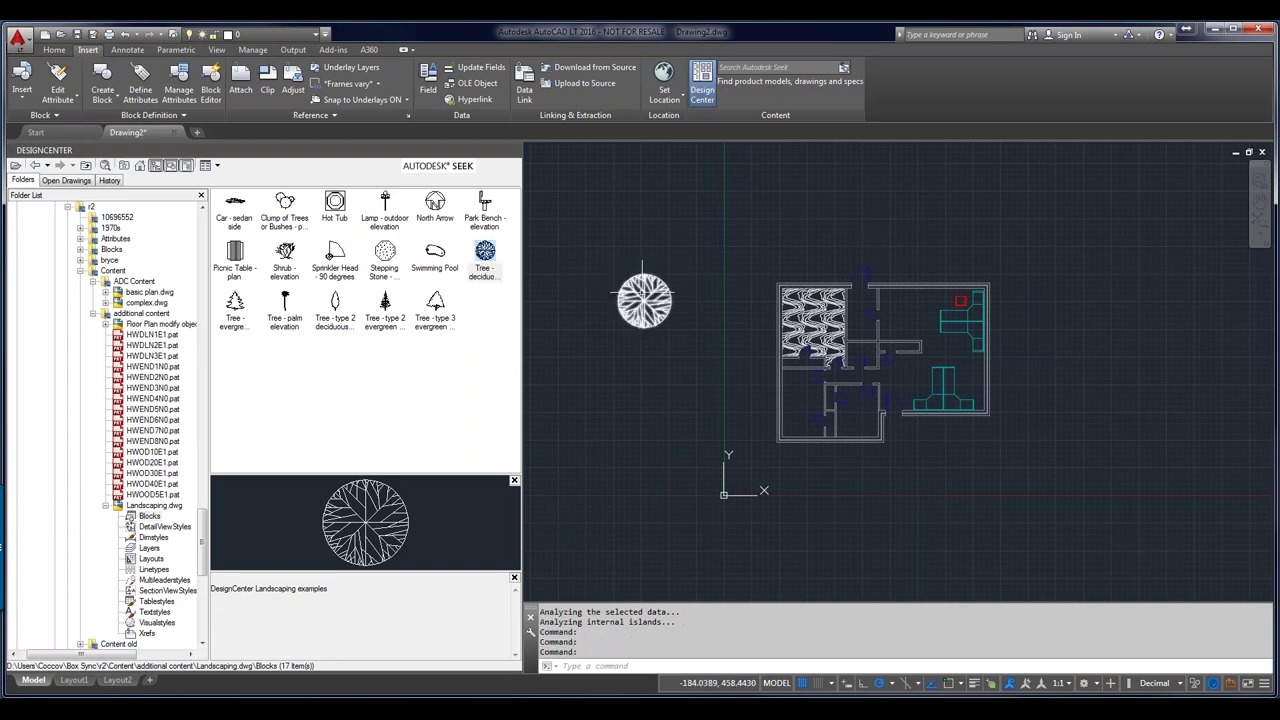
left_click(669, 305)
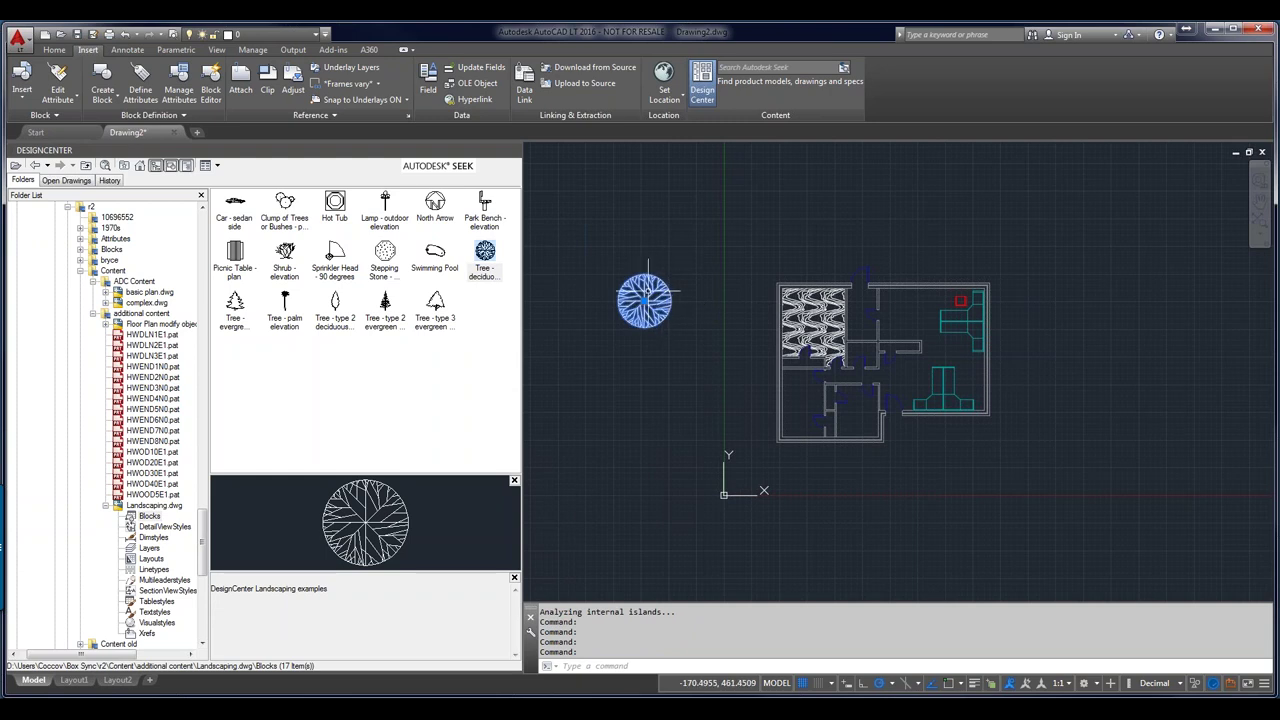
mouse_move(647, 292)
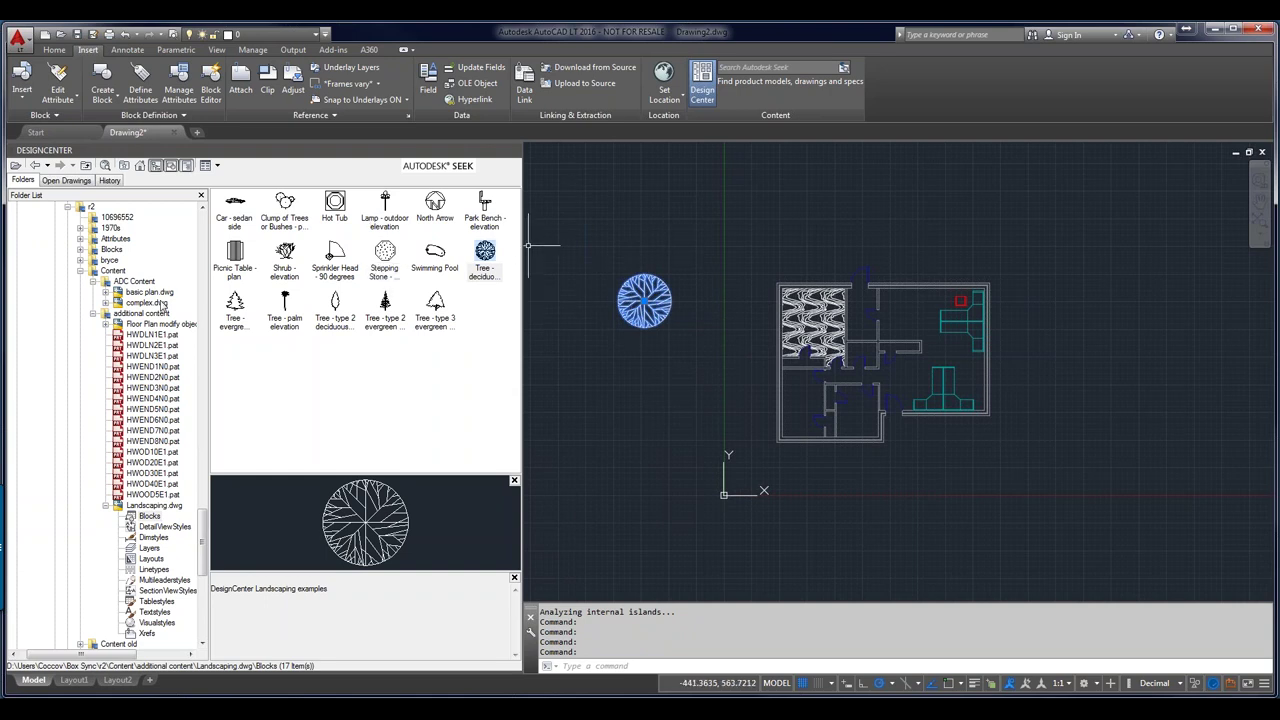
Add the Landscaping.dwg Blocks to DesignCenter Favorites
left_click(155, 506)
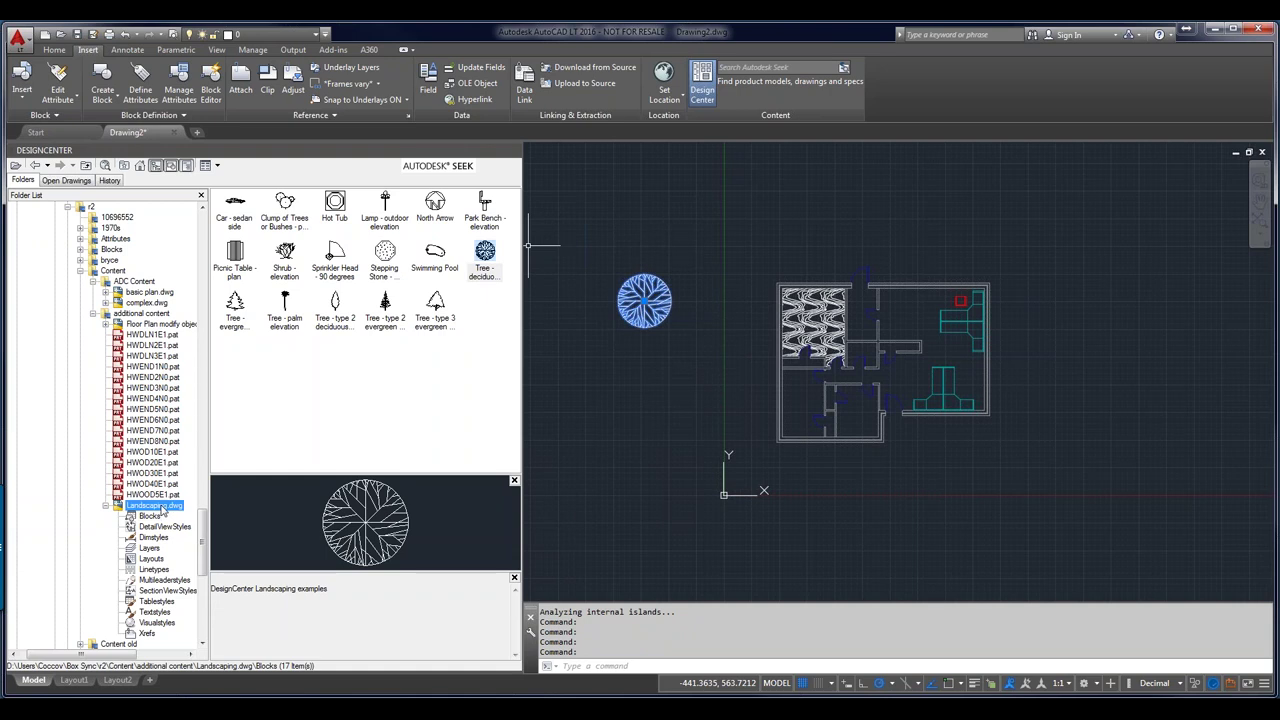
right_click(150, 515)
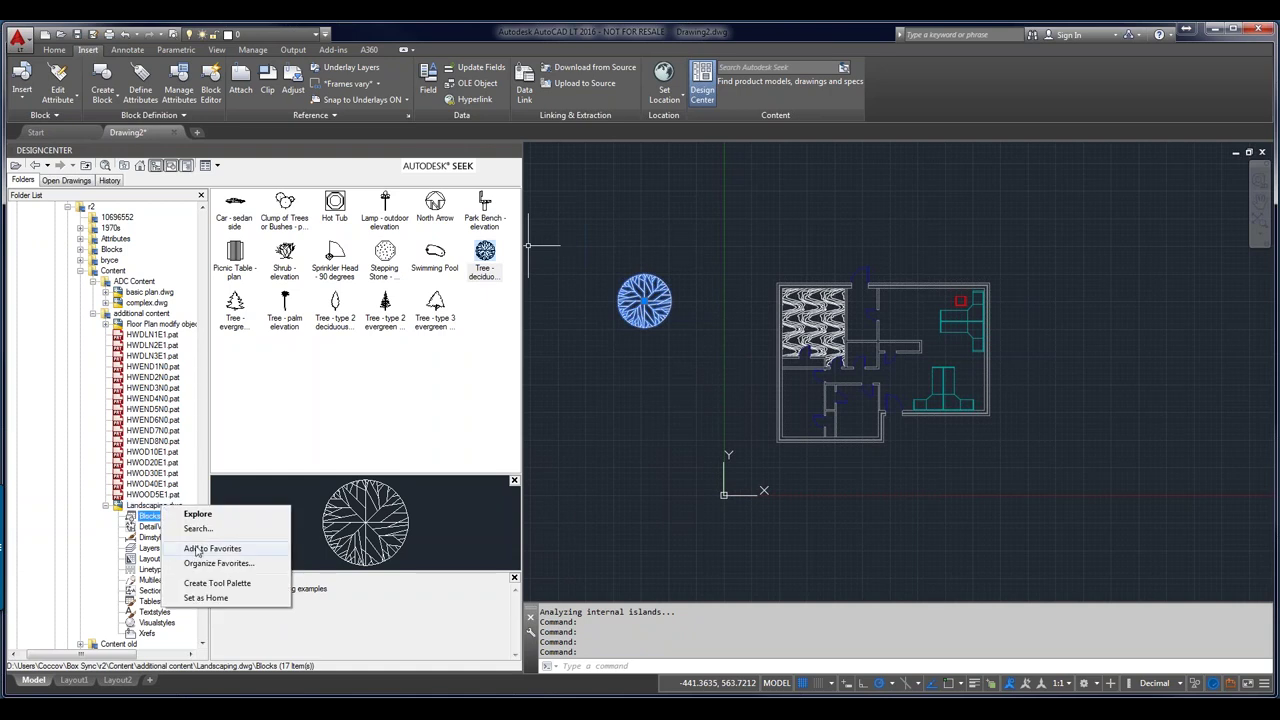
left_click(204, 549)
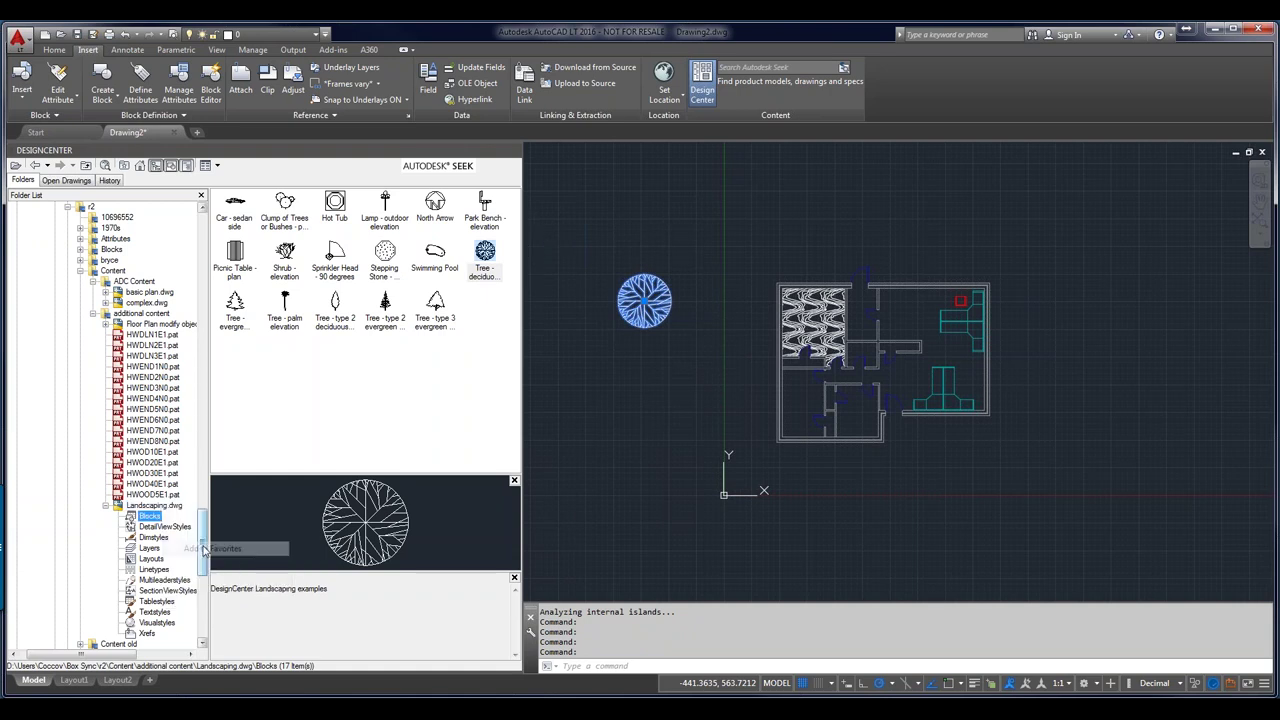
Go to Favorites, select the Landscaping shortcut, and choose Organize Favorites
left_click(124, 165)
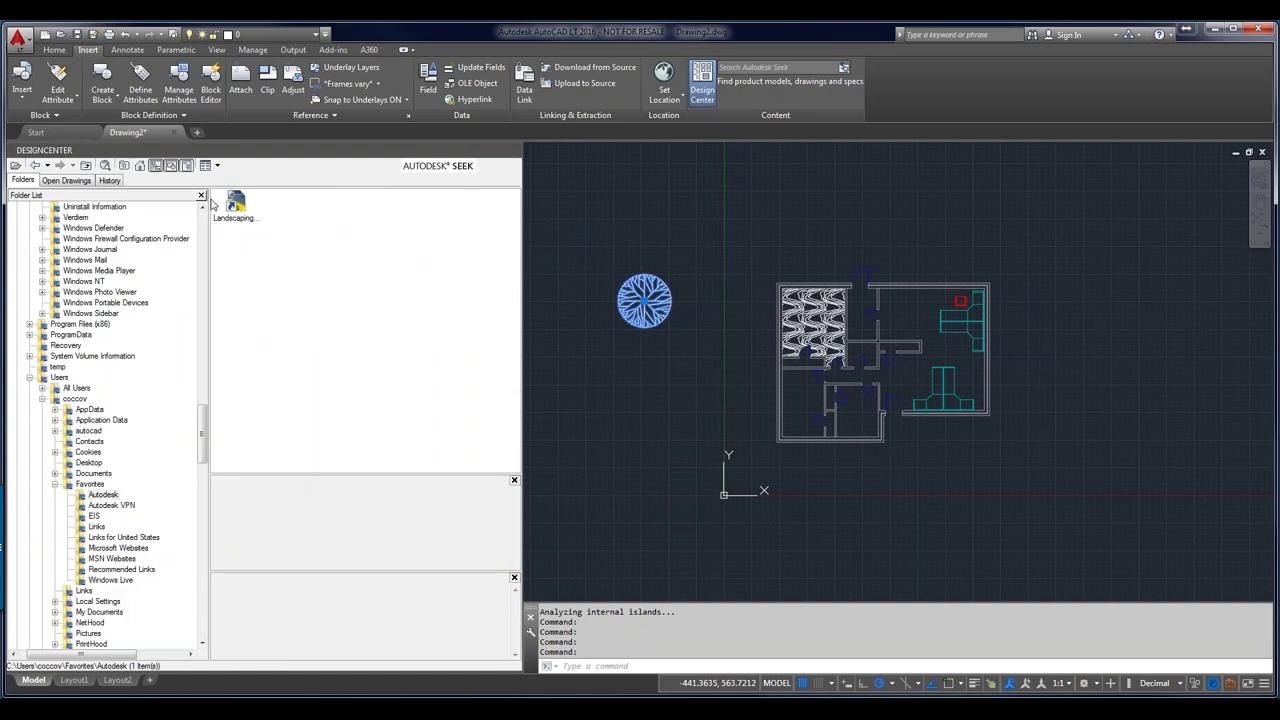
left_click(236, 204)
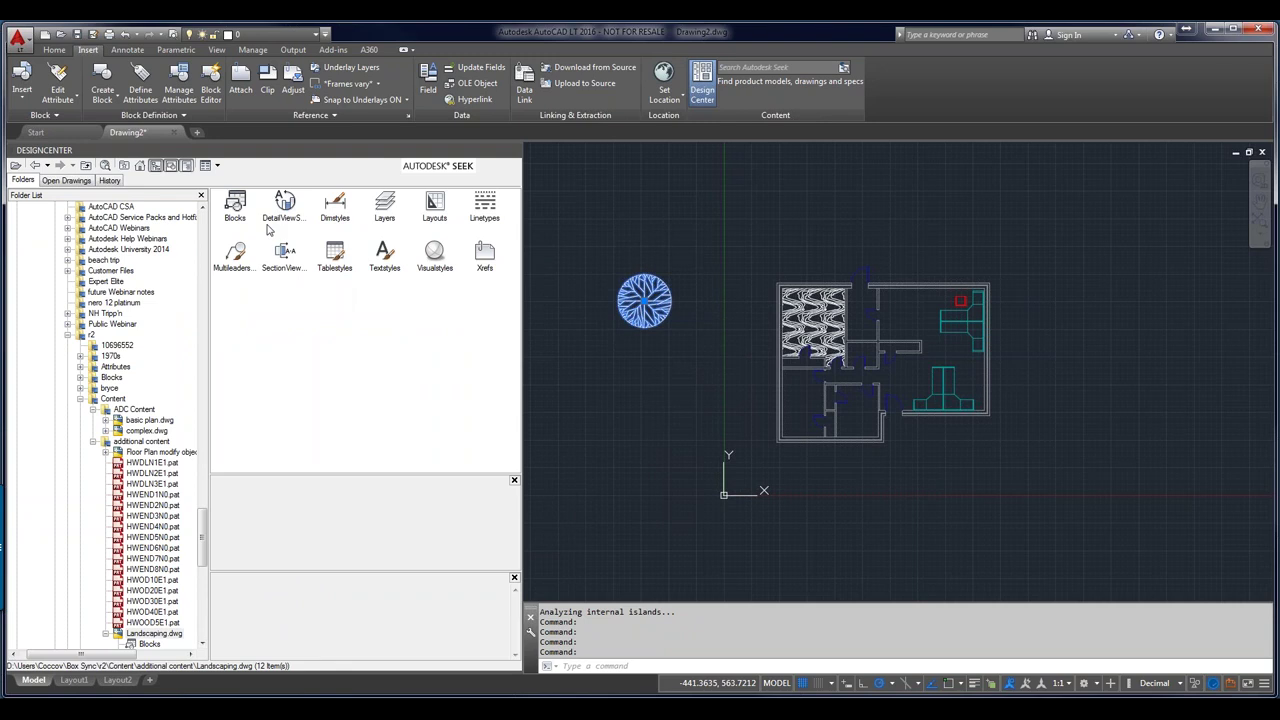
right_click(331, 329)
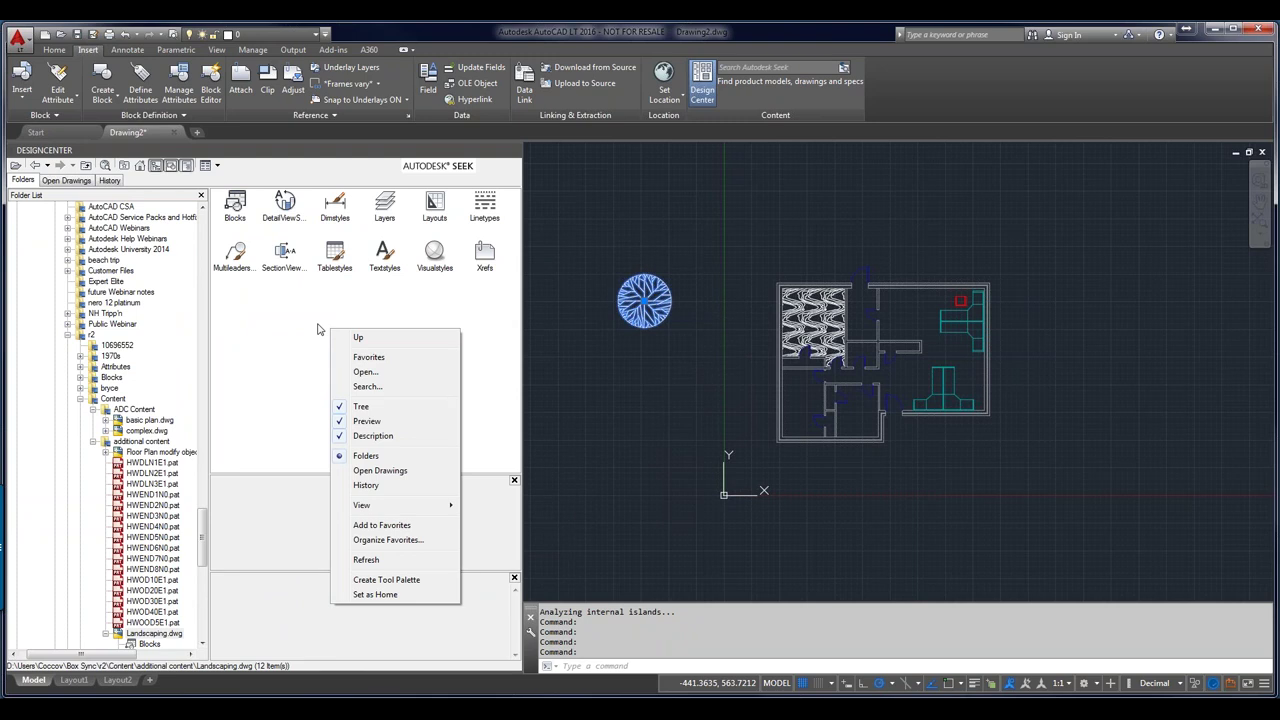
left_click(392, 542)
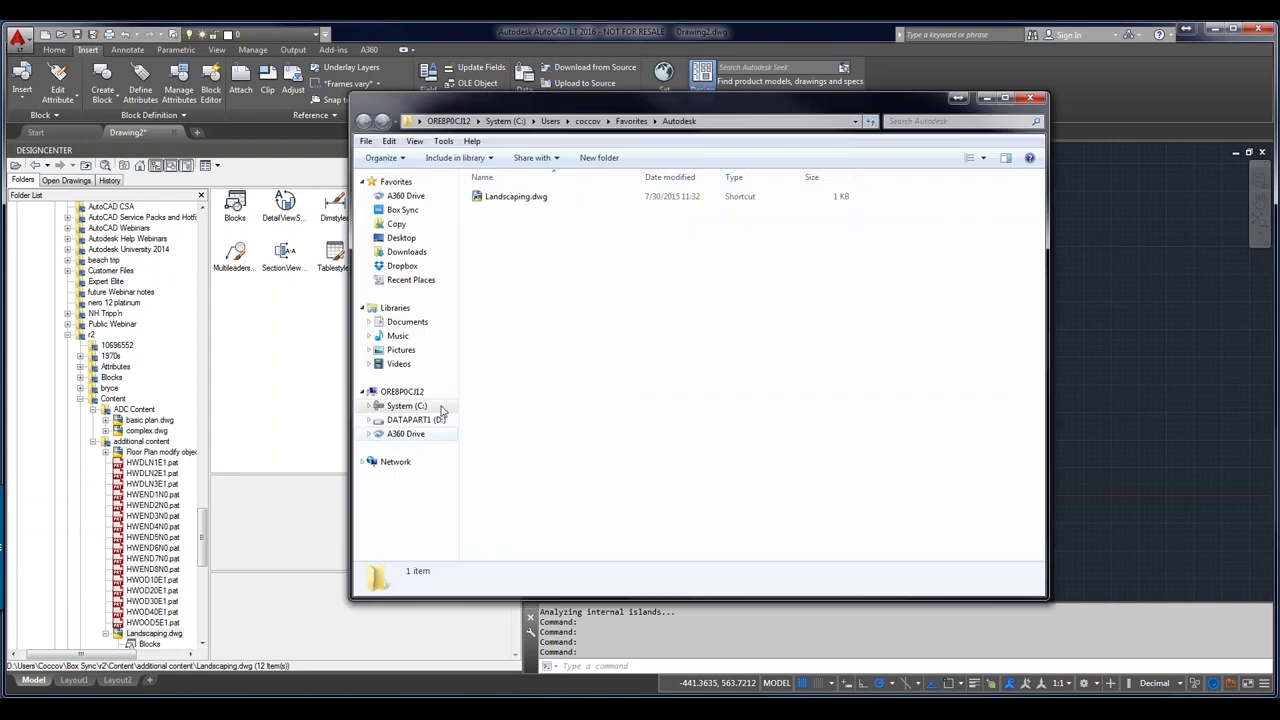
Check the Landscaping.dwg shortcut's details, then close the favorites folder window
left_click(489, 203)
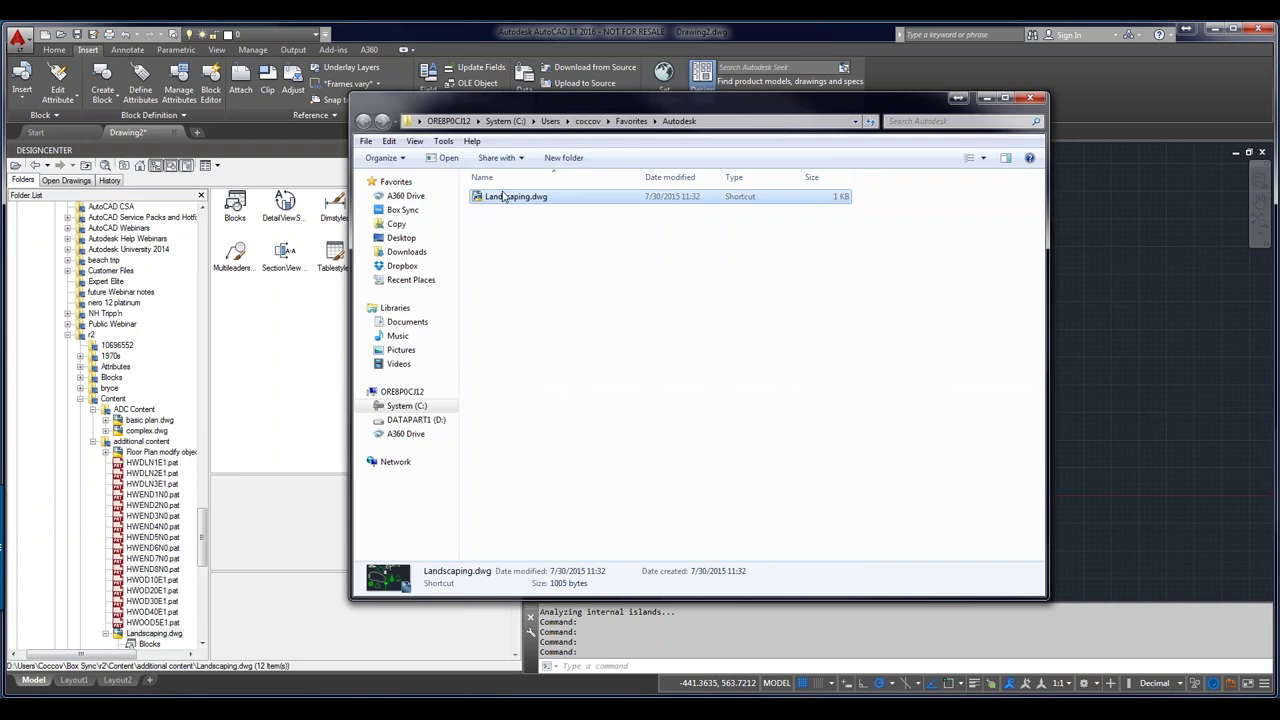
left_click(1033, 99)
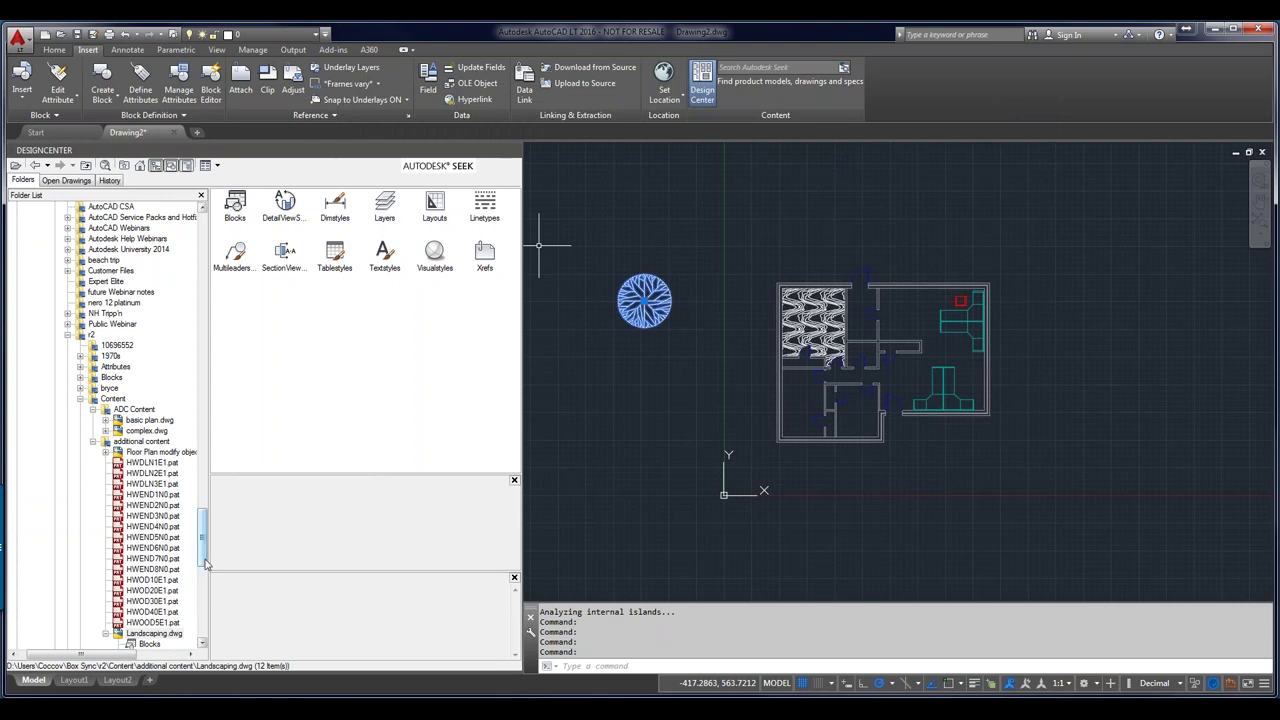
Clear the tree block selection in the drawing and switch to the View ribbon tab
left_click_drag(207, 565, 207, 595)
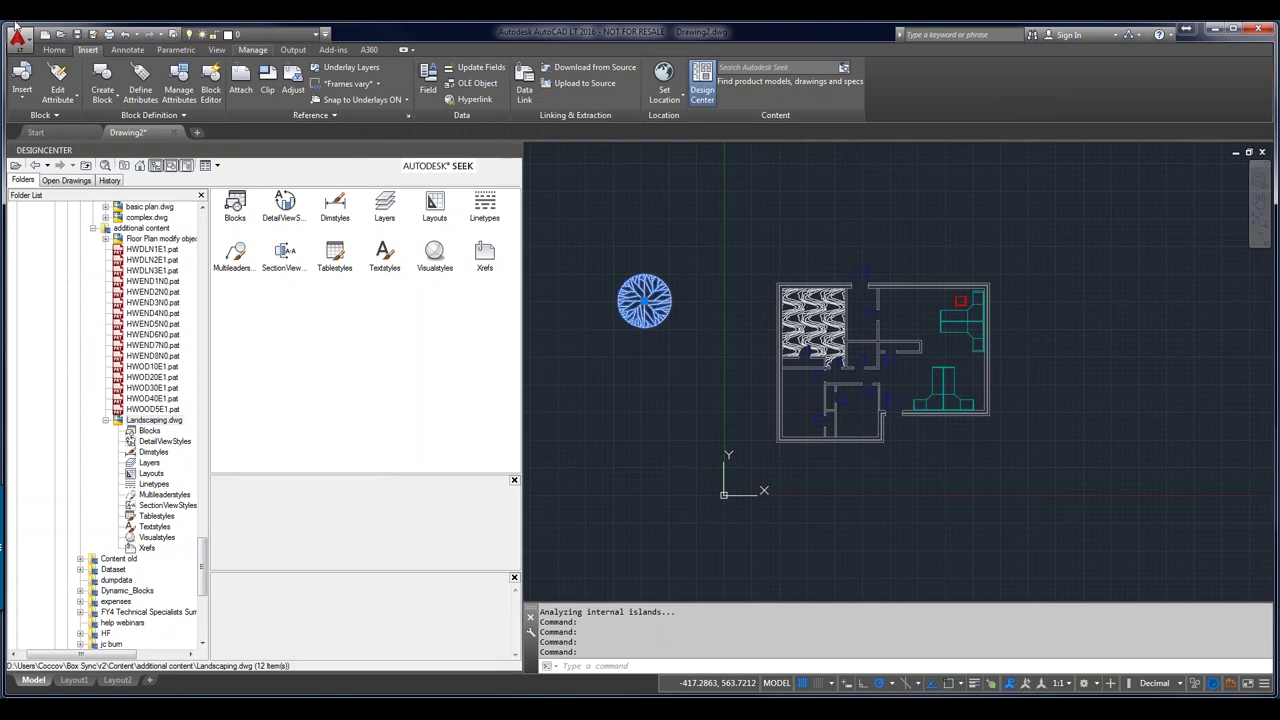
left_click(634, 205)
left_click(588, 244)
key("Escape")
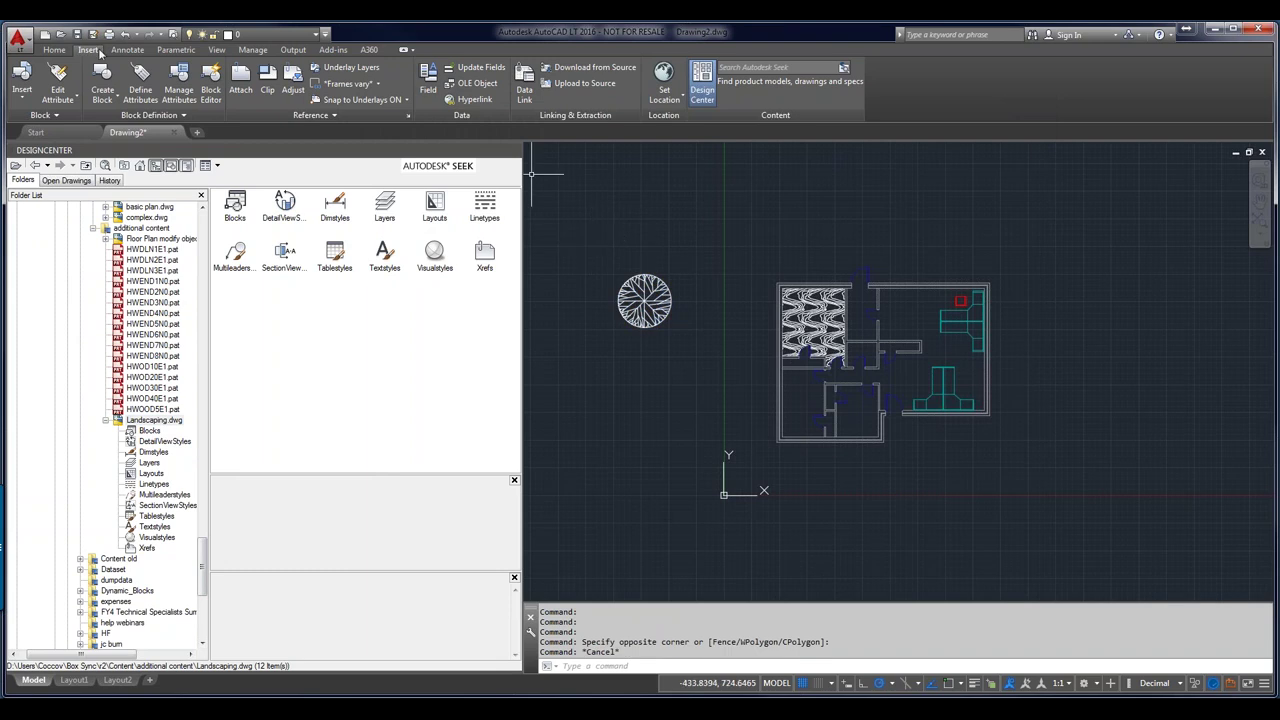
left_click(214, 50)
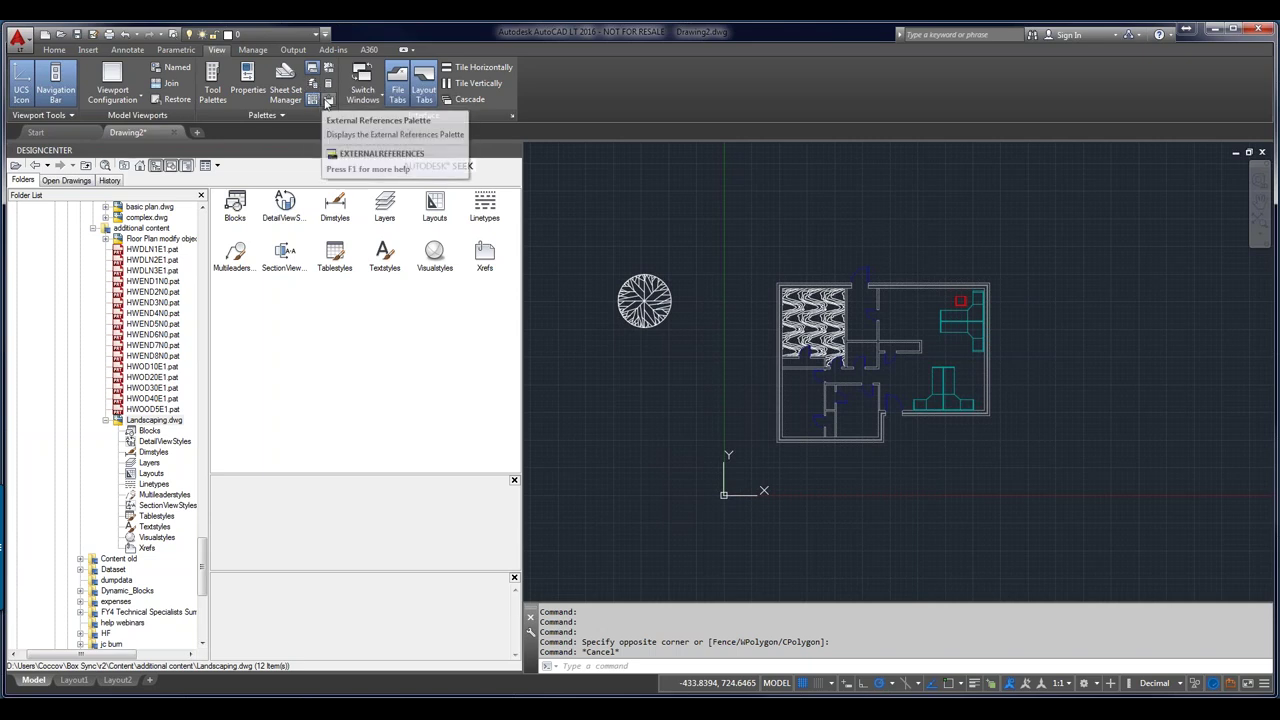
Show the Tool Palettes beside the floor plan and view the Annotation, Architectural and Mechanical palettes
left_click(213, 85)
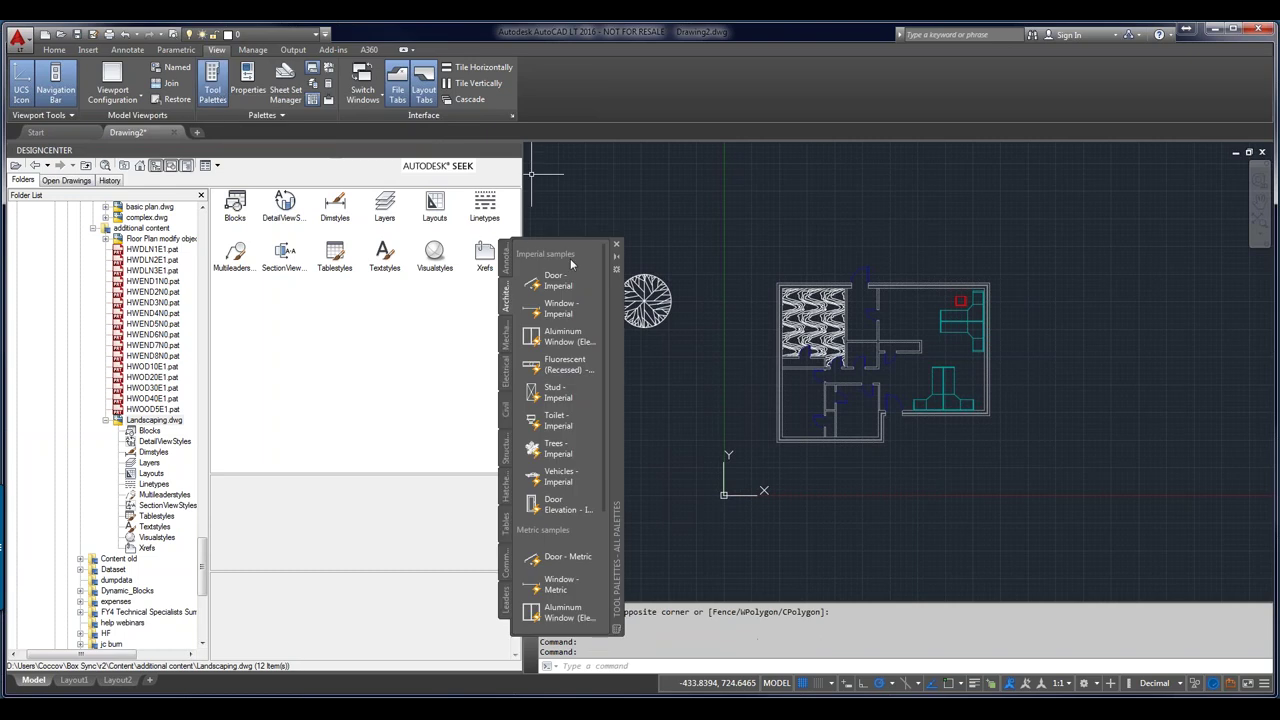
mouse_move(617, 323)
left_mouse_down()
mouse_move(1028, 244)
mouse_move(1105, 256)
left_mouse_up()
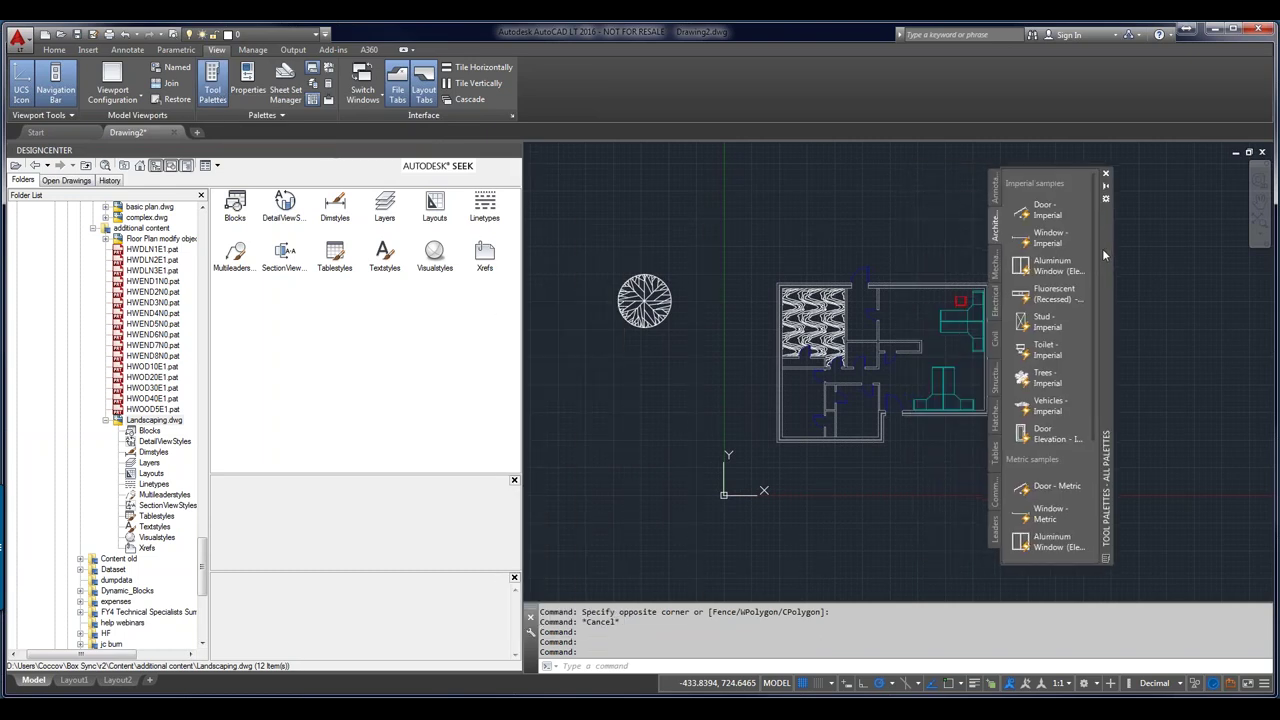
left_click(997, 203)
left_click(995, 228)
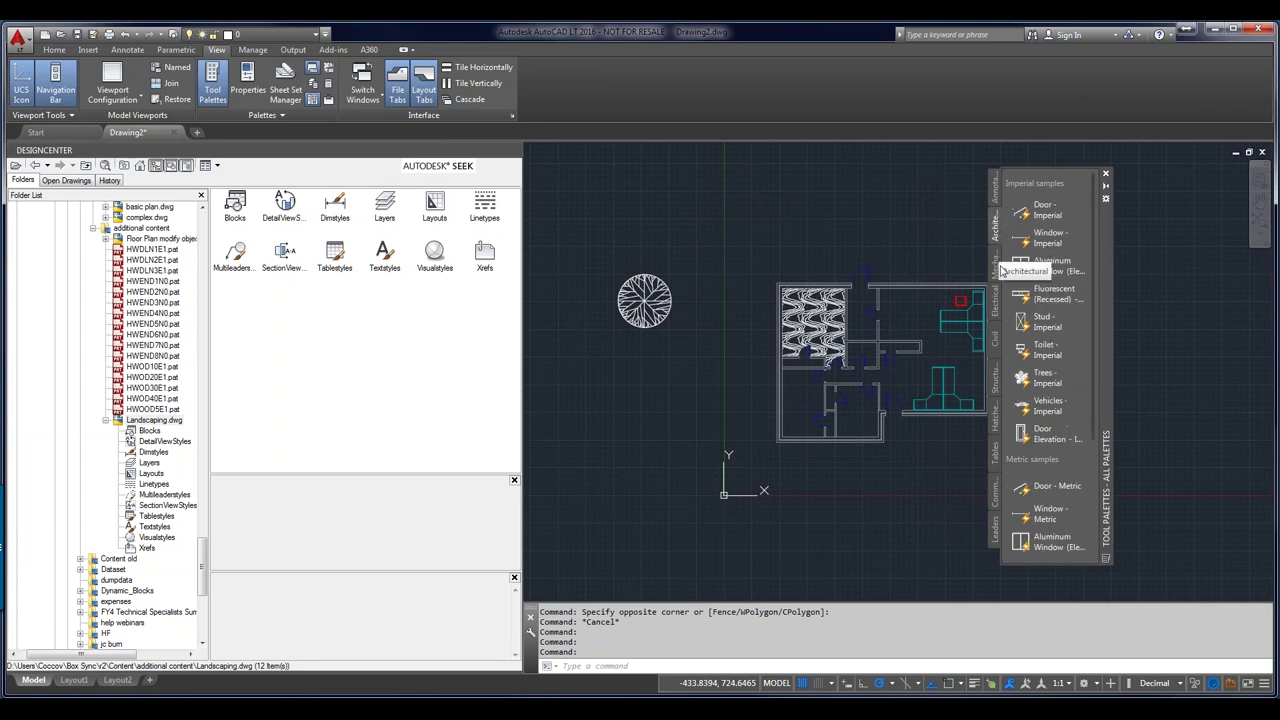
left_click(993, 268)
Browse the Electrical, Civil, Structural, Leaders and Command Tool Samples palettes, ending on Architectural
left_click(995, 305)
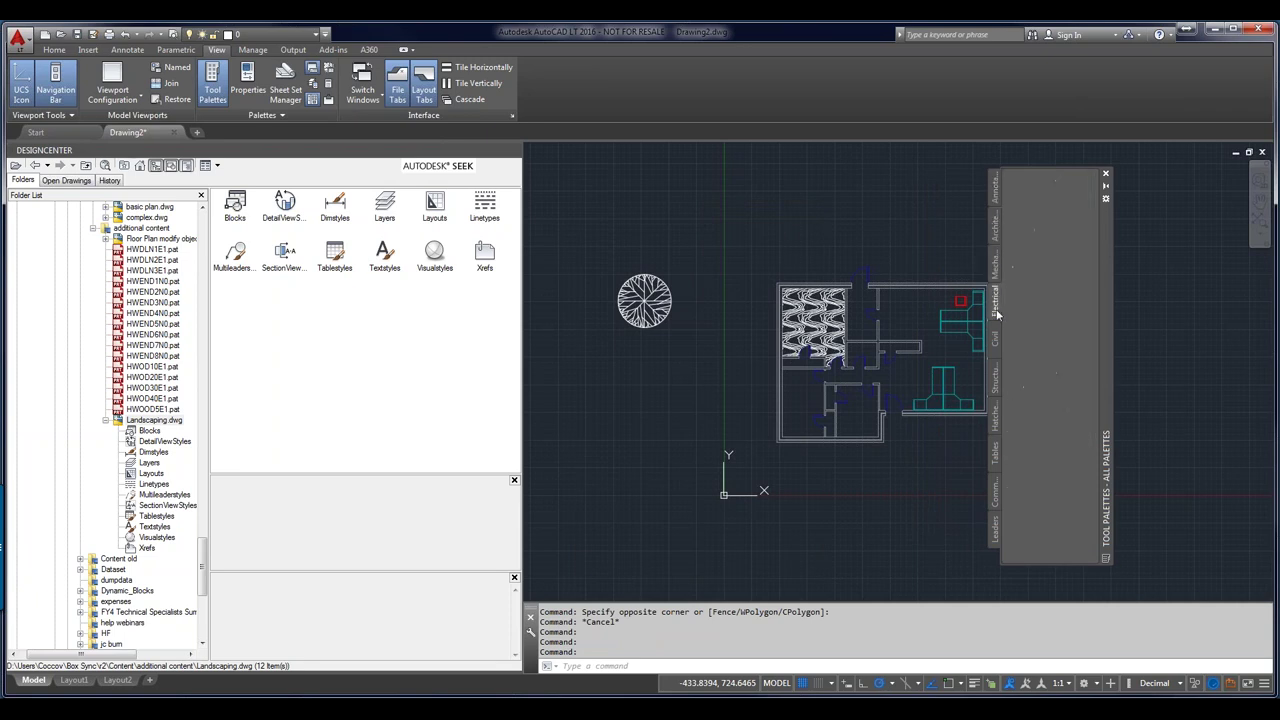
left_click(997, 340)
left_click(995, 380)
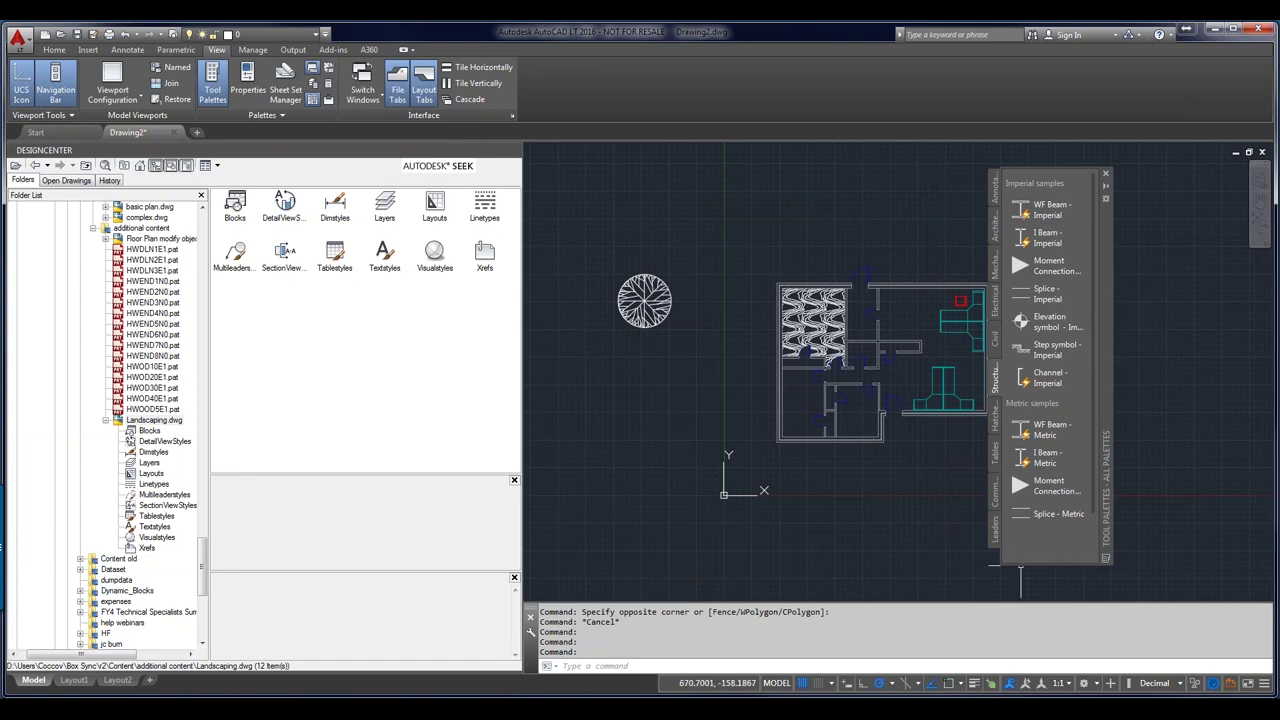
left_click(993, 530)
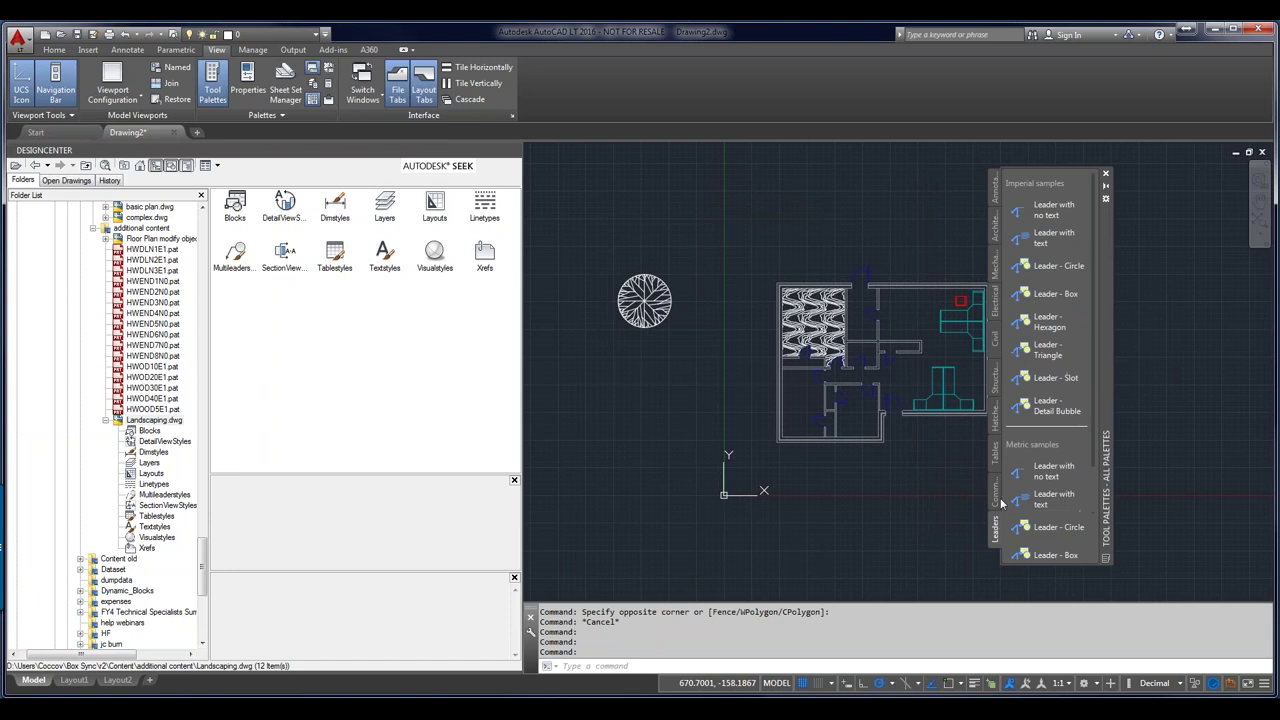
left_click(996, 500)
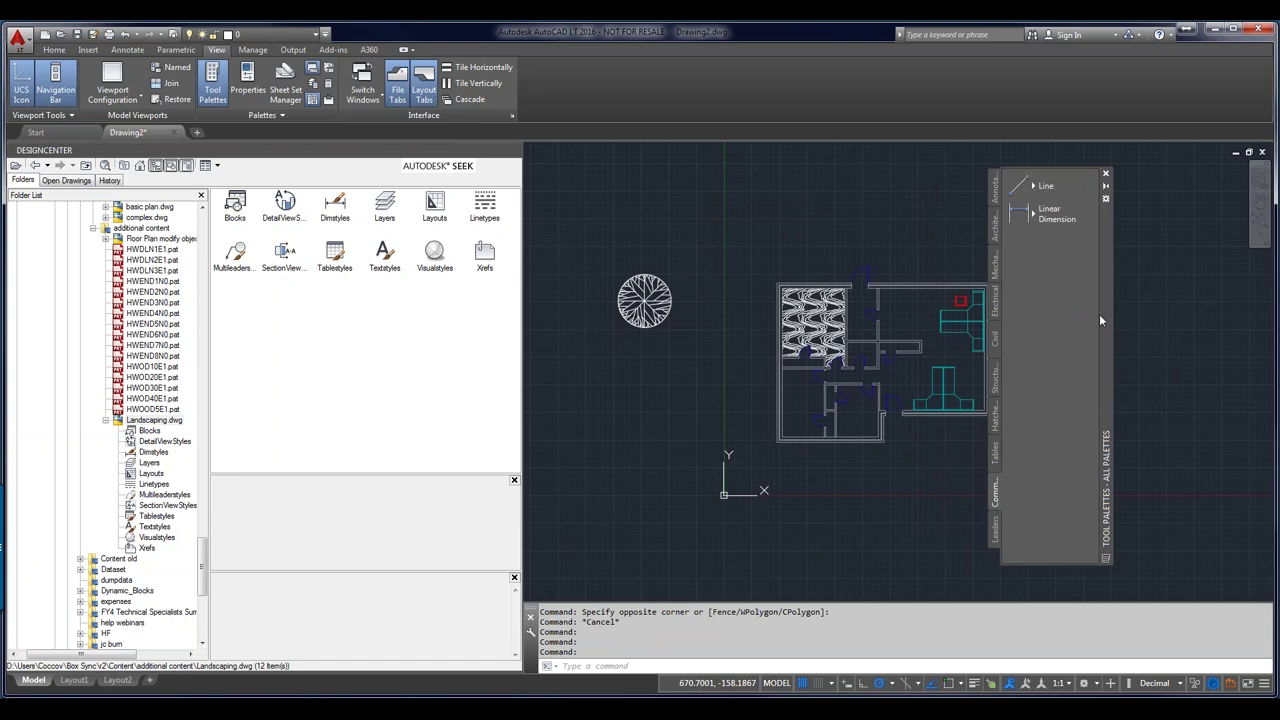
left_click(995, 233)
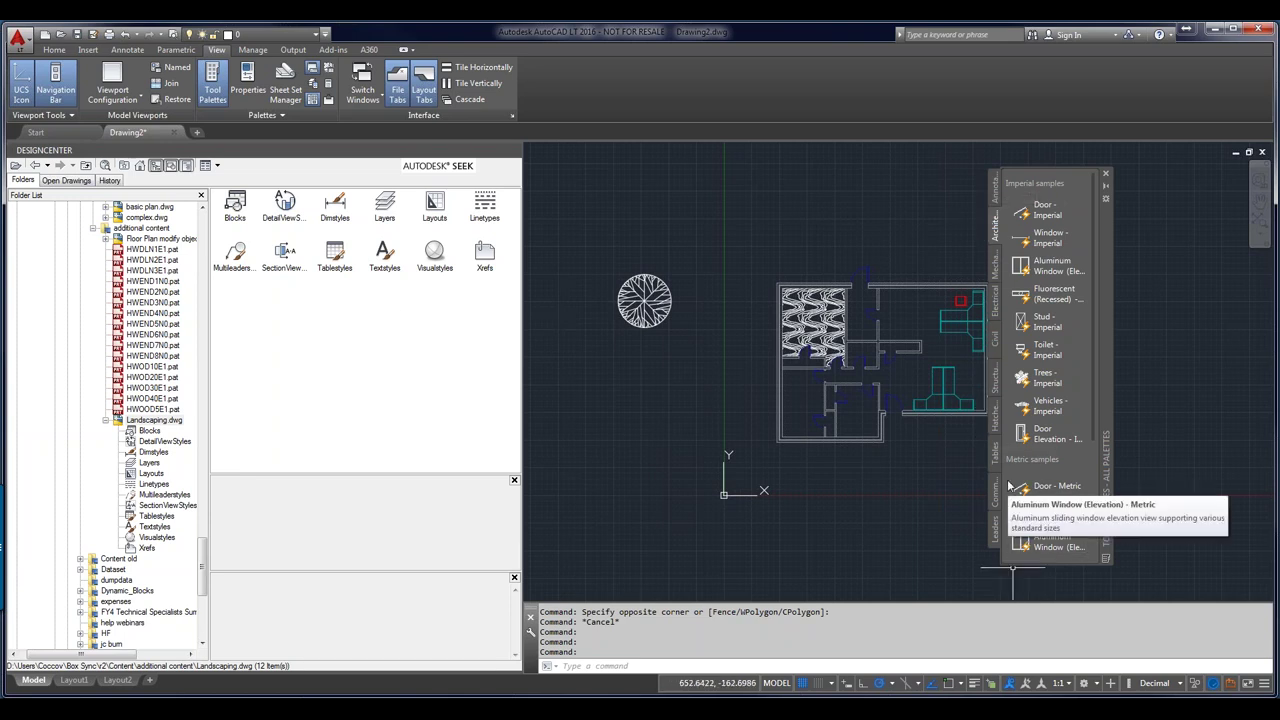
Build a Landscaping tool palette from all 17 blocks in Landscaping.dwg via DesignCenter
left_click(154, 432)
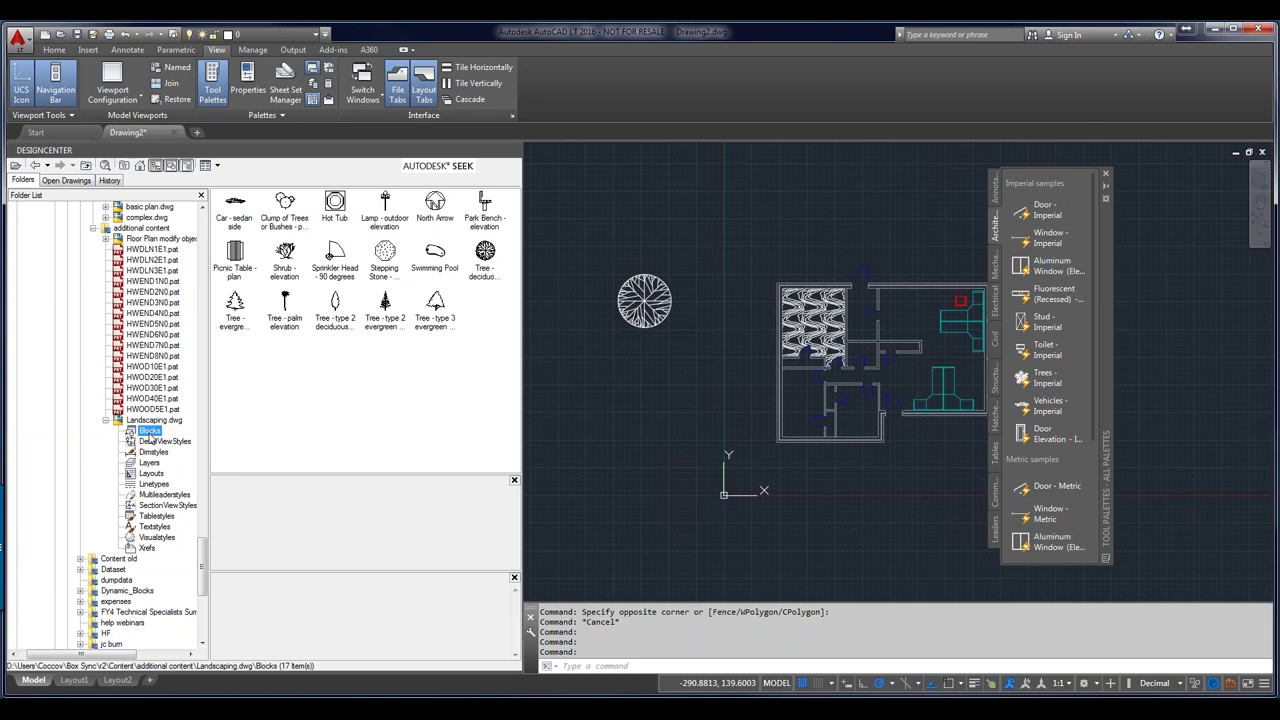
right_click(150, 434)
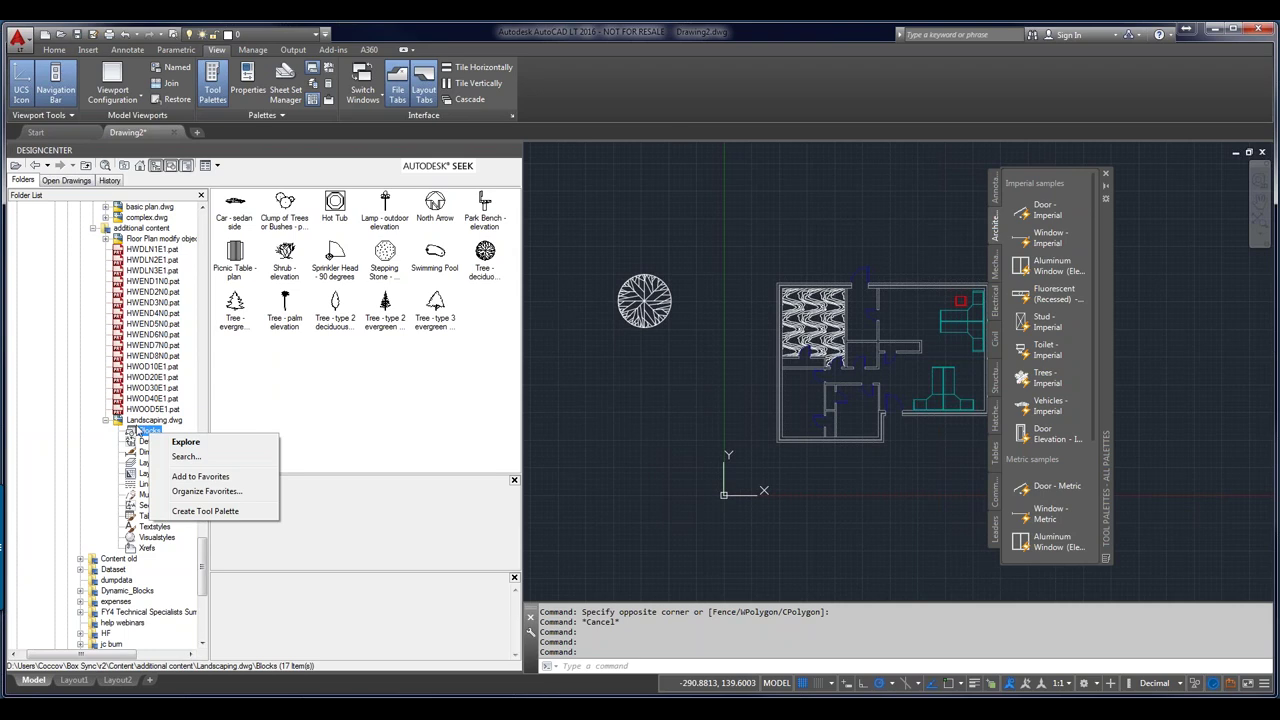
left_click(216, 513)
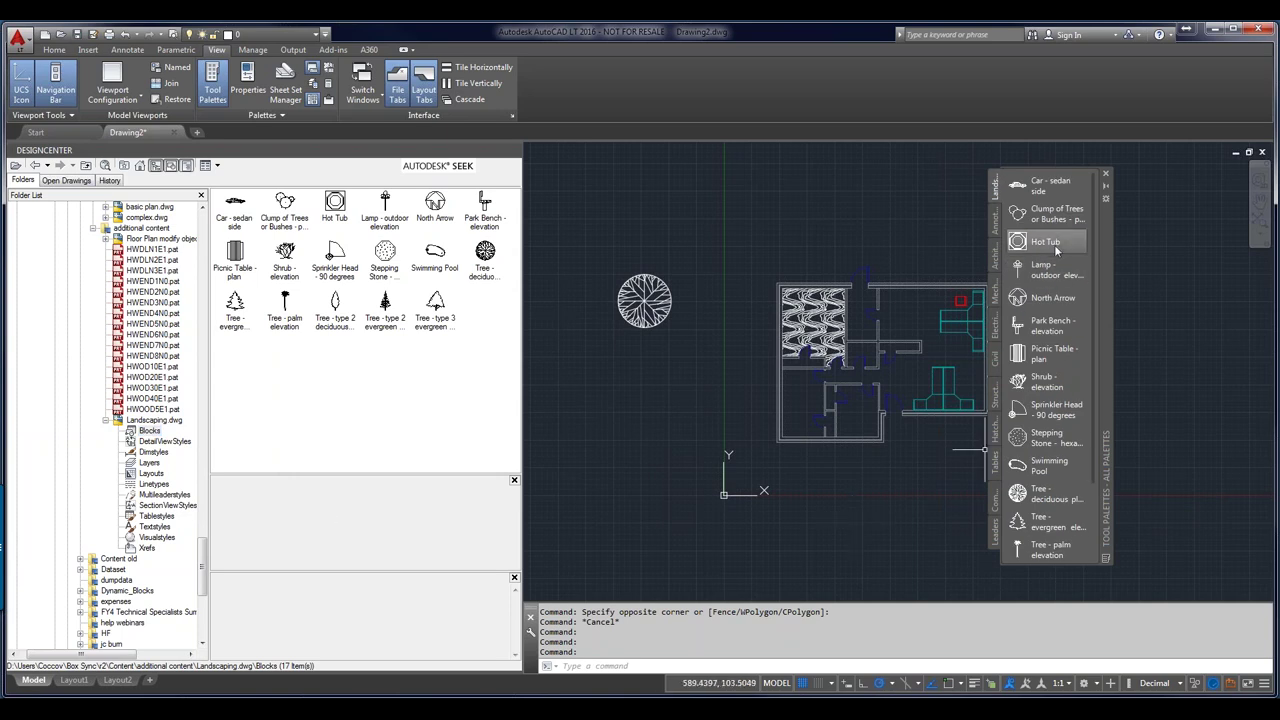
Delete the Car - sedan side, Hot Tub and North Arrow tools from the Landscaping palette
right_click(1041, 193)
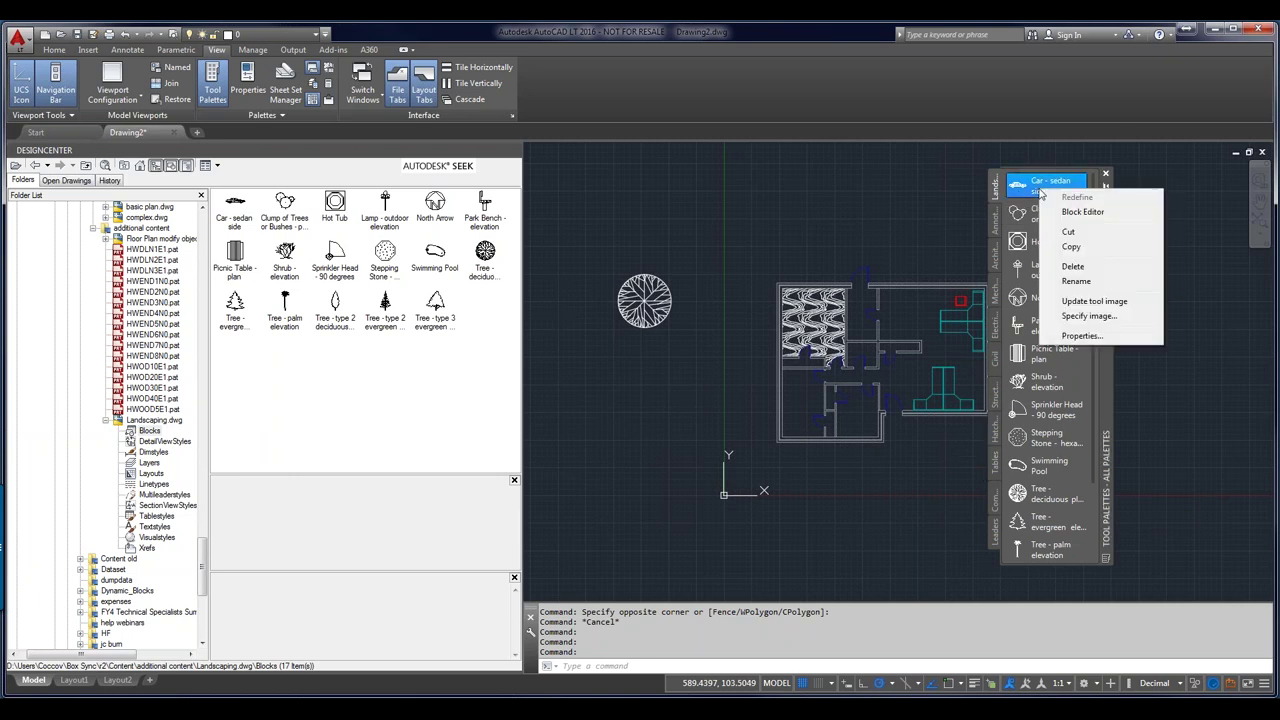
left_click(1073, 266)
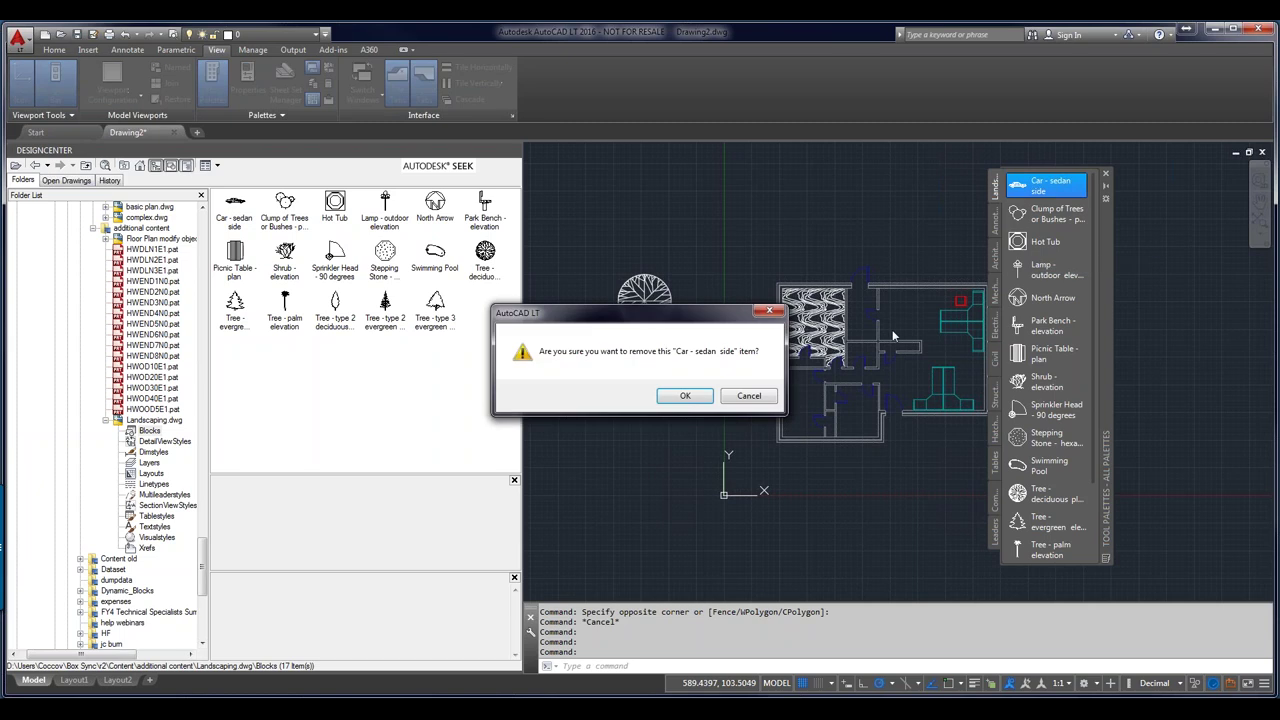
left_click(684, 398)
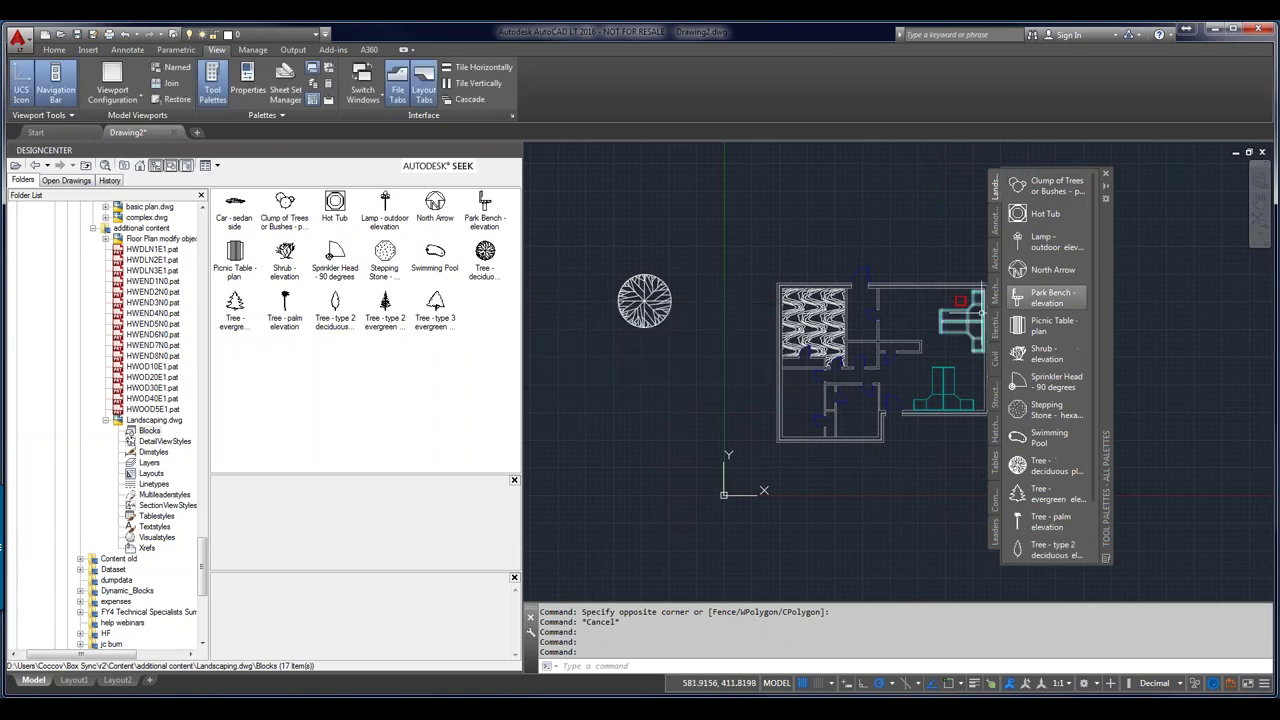
right_click(1068, 213)
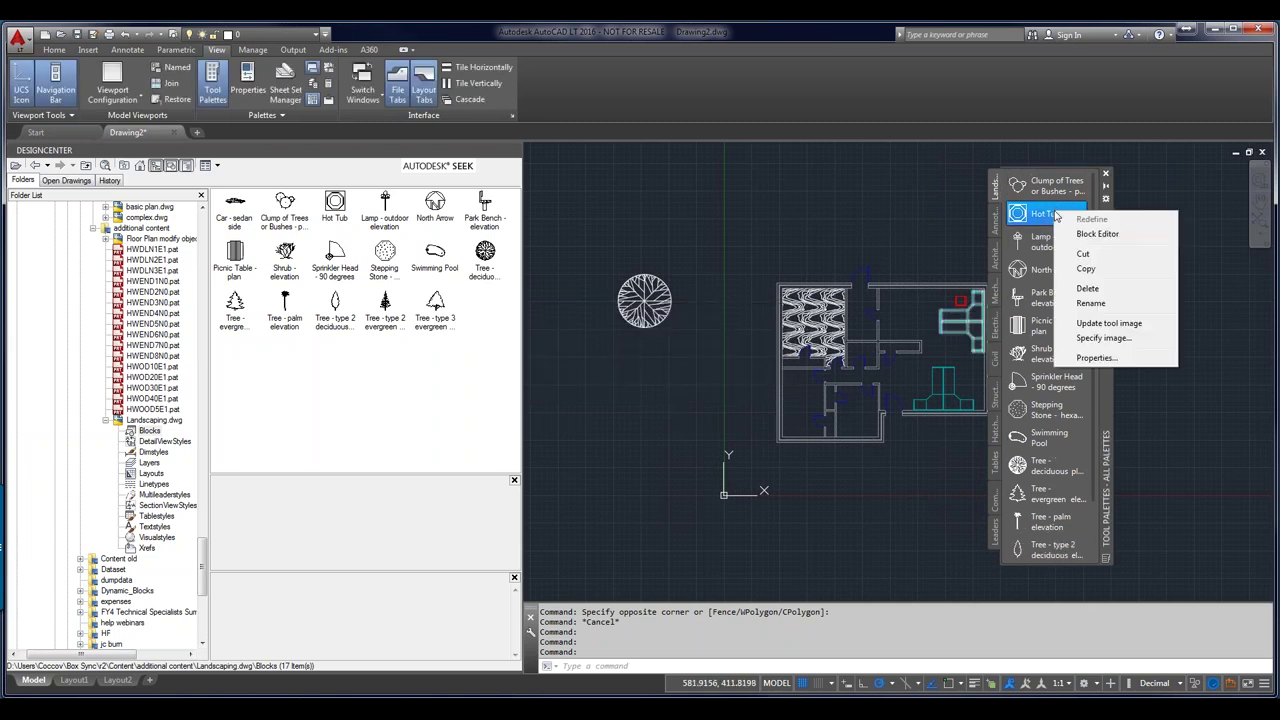
left_click(1087, 289)
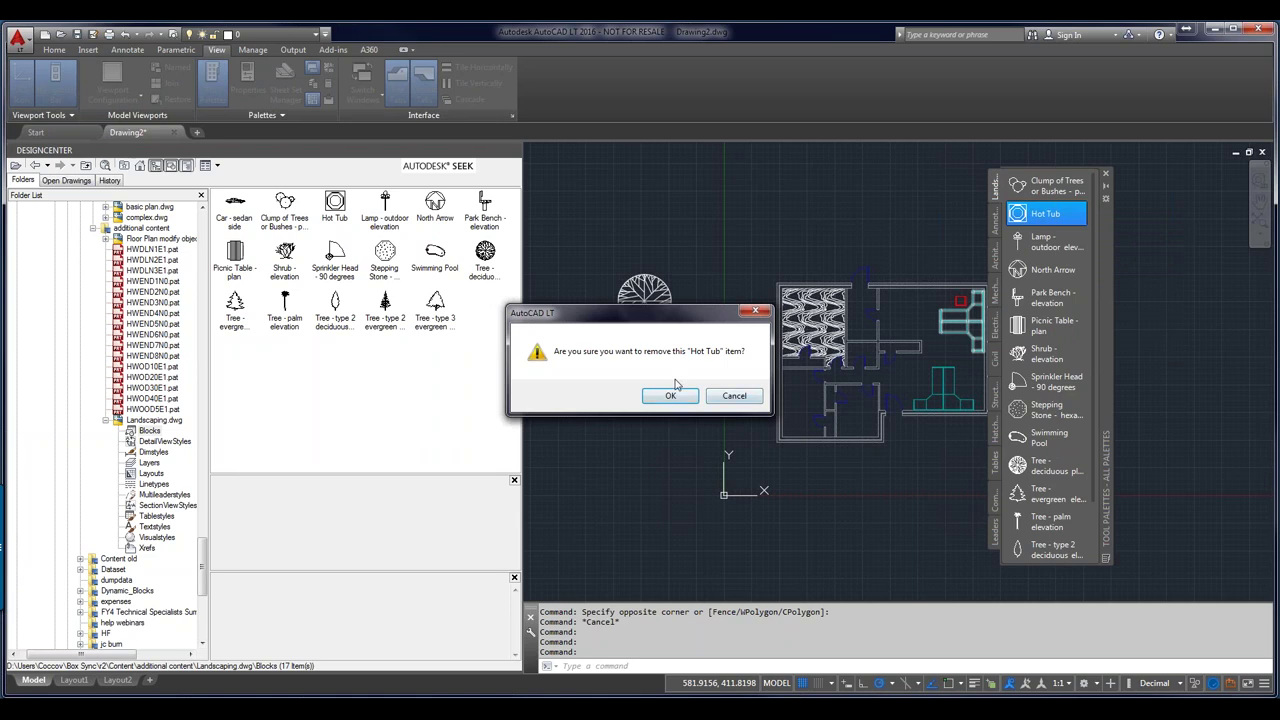
left_click(670, 395)
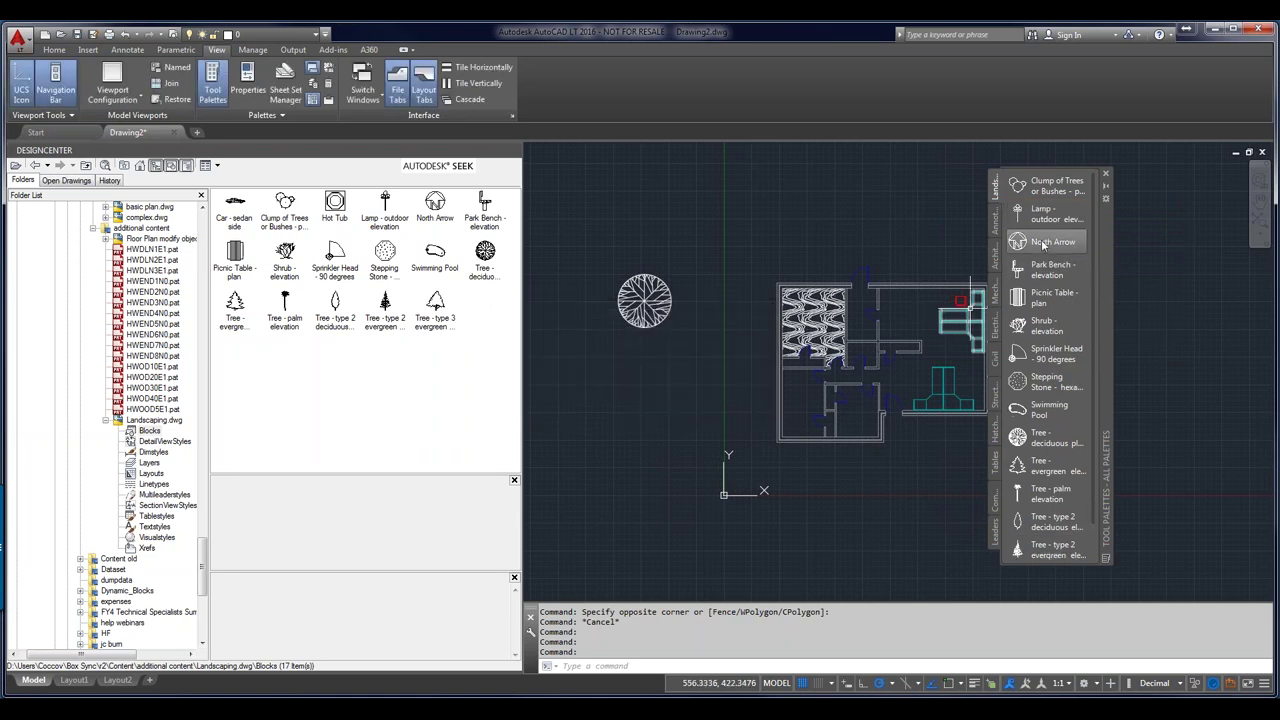
right_click(1046, 242)
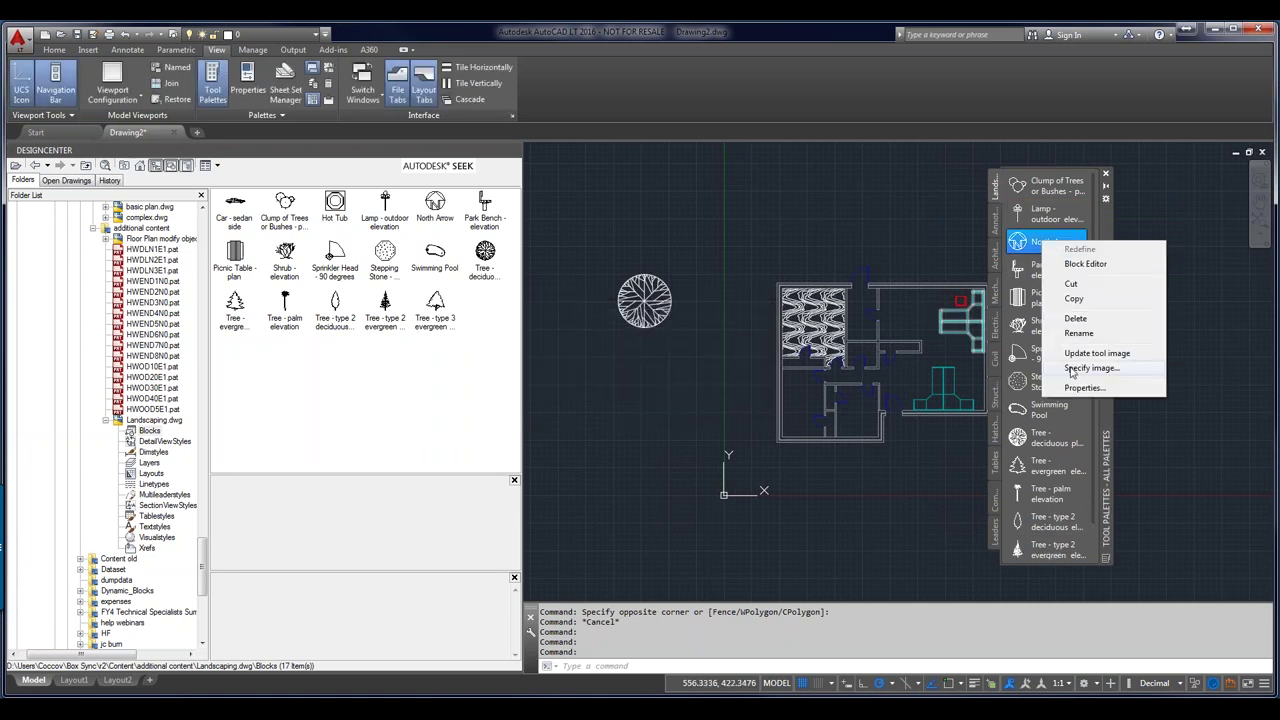
left_click(1076, 318)
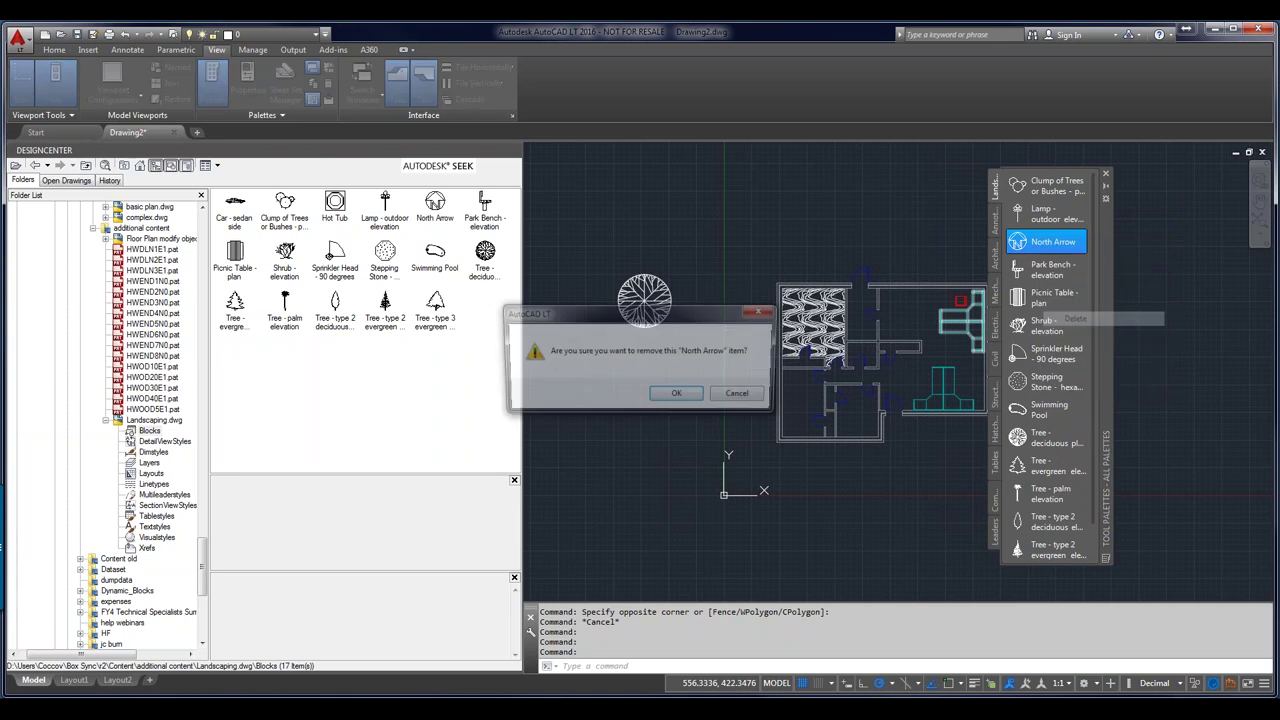
left_click(676, 393)
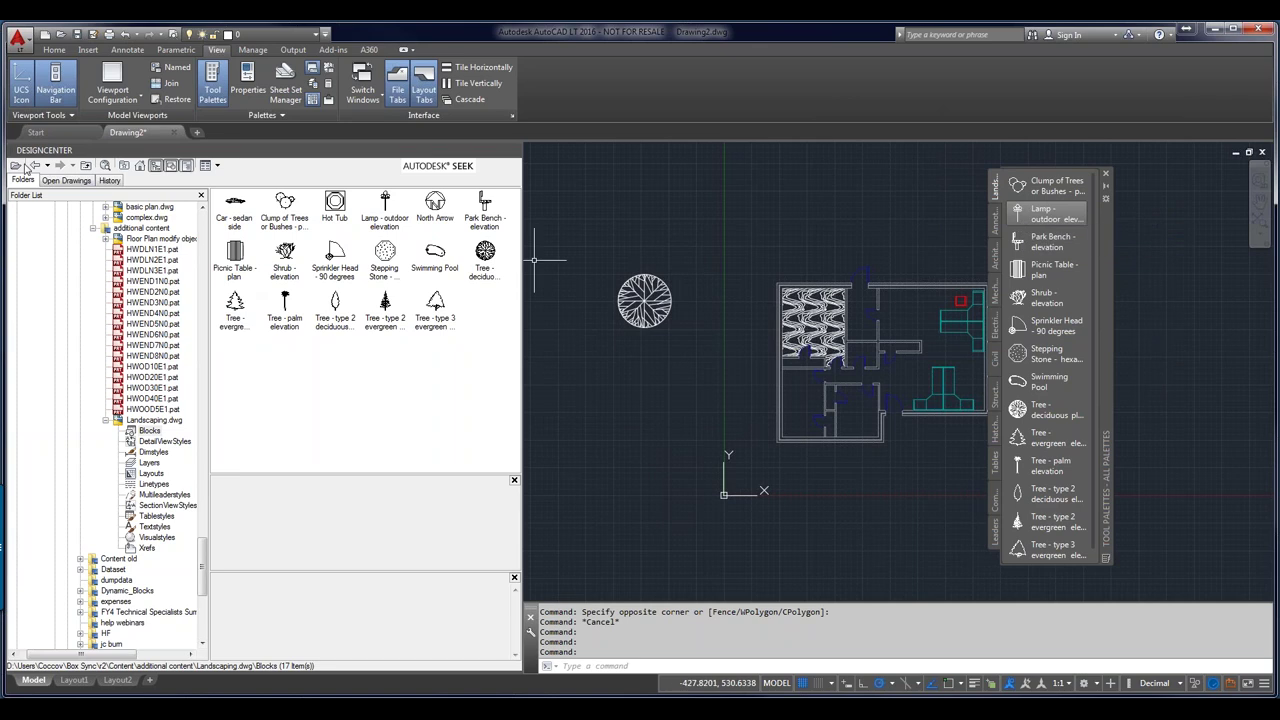
Narrow and auto-hide DesignCenter, then bring up the Clump of Trees or Bushes tool's options
left_click(620, 213)
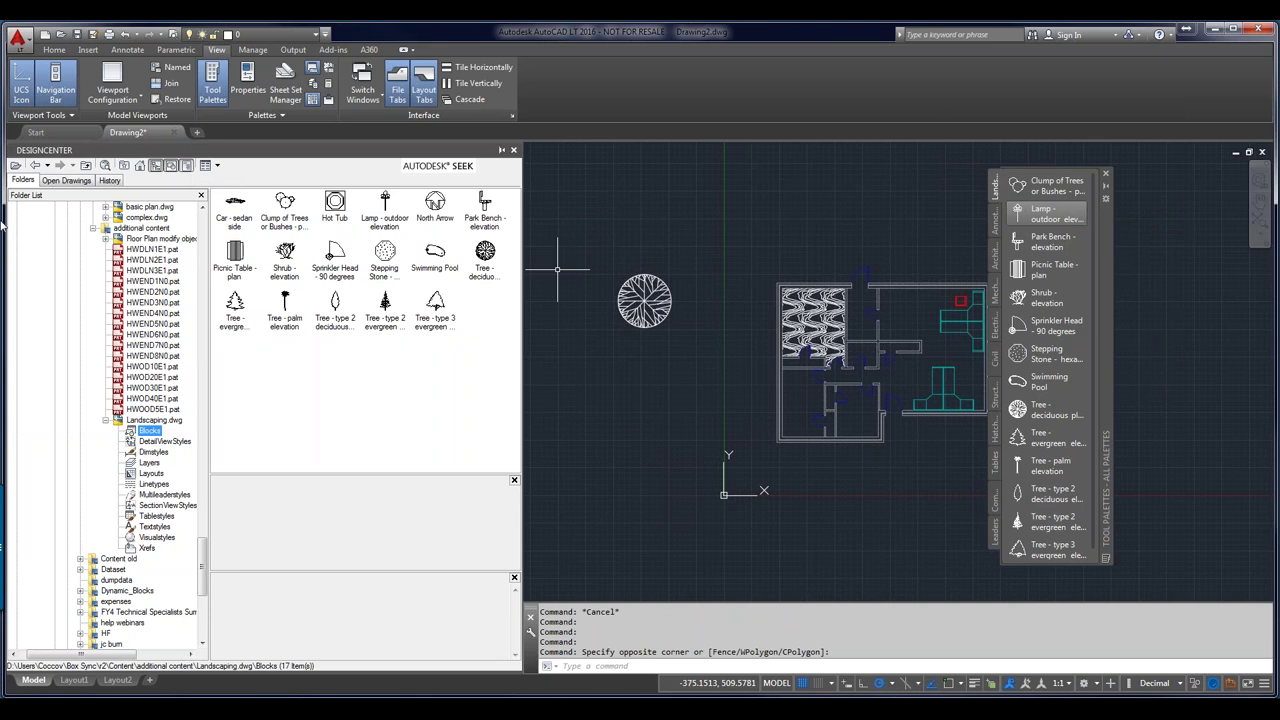
left_click_drag(4, 226, 60, 224)
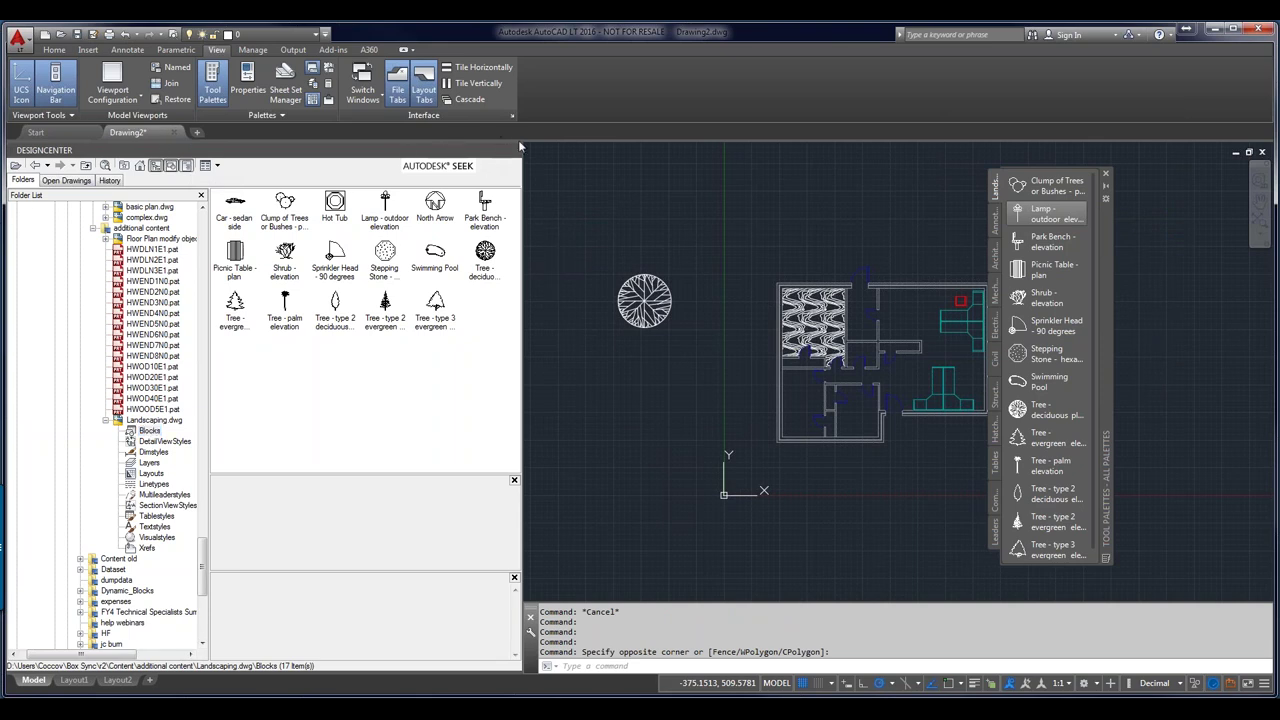
left_click(503, 151)
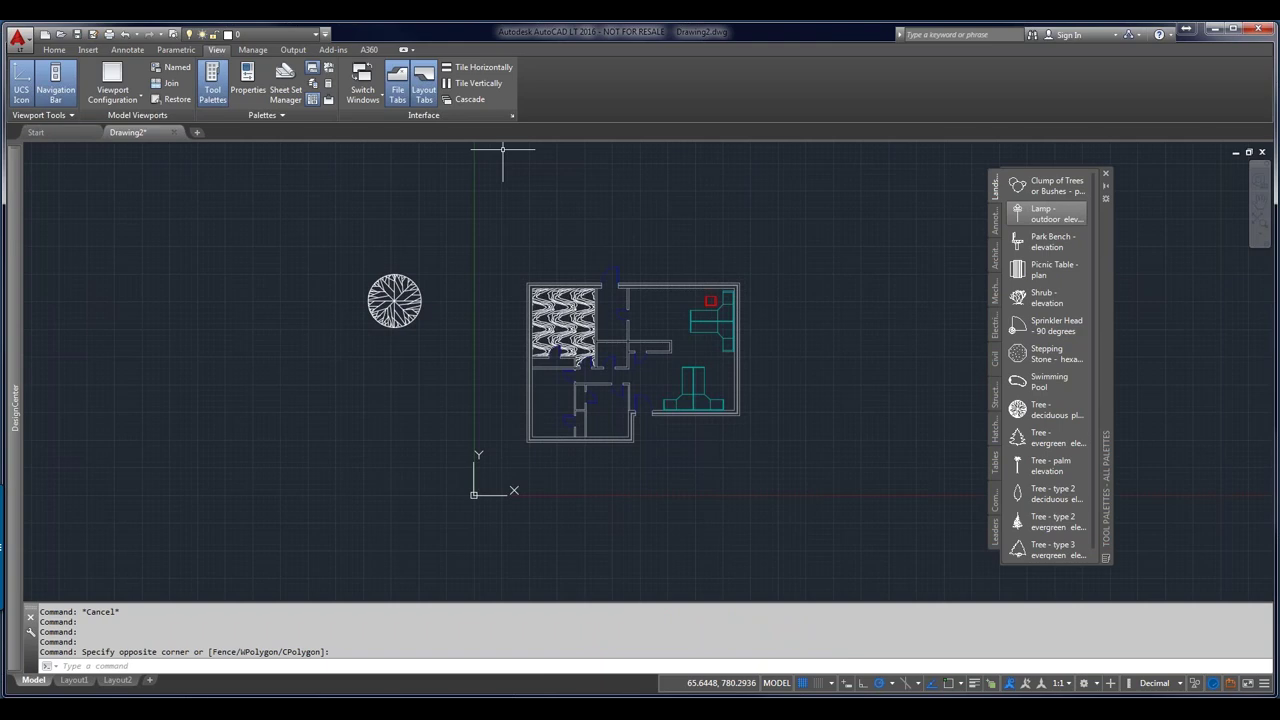
right_click(1049, 194)
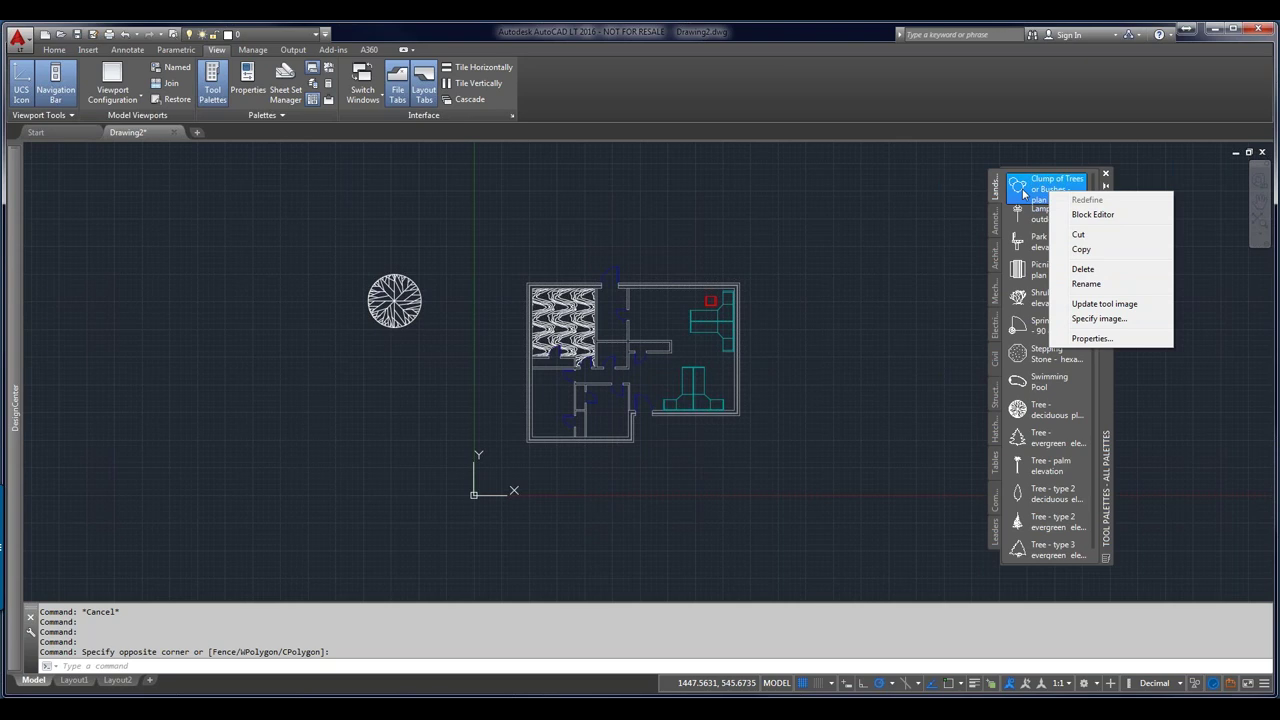
Enlarge the Clump of Trees or Bushes Tool Properties dialog to show settings through Transparency, scale 1.0000
left_click(1092, 339)
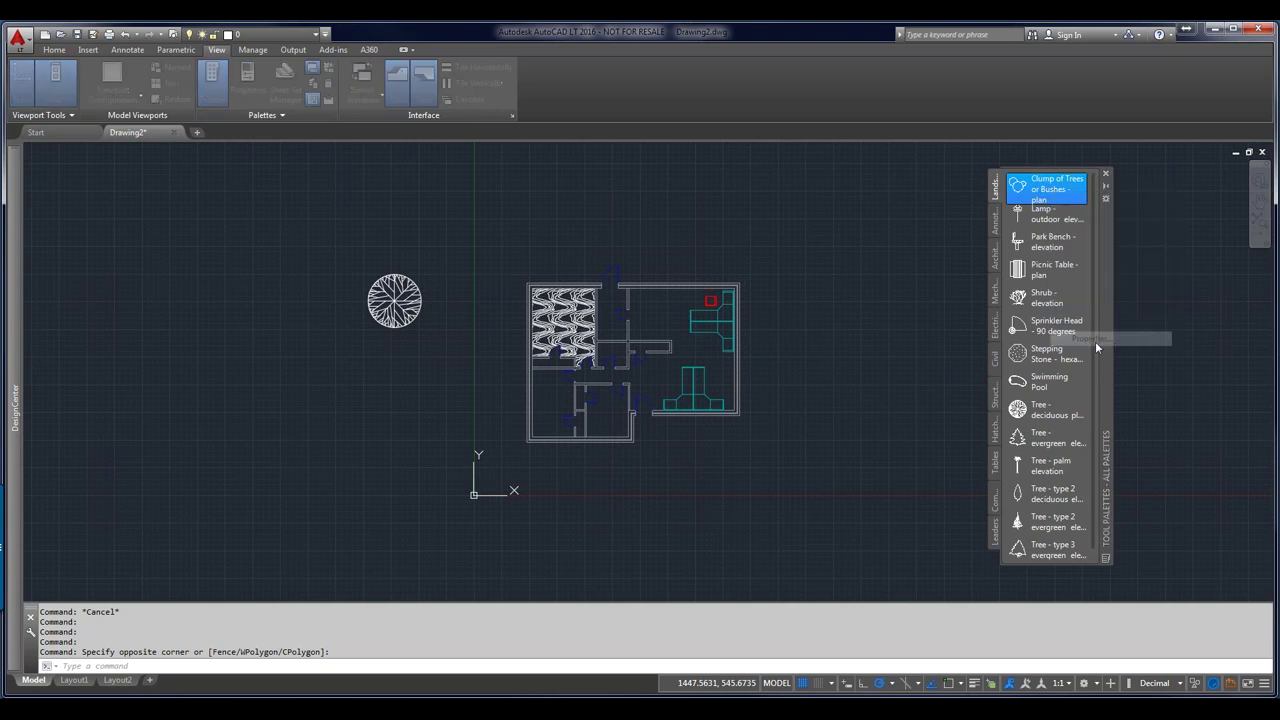
left_click(607, 429)
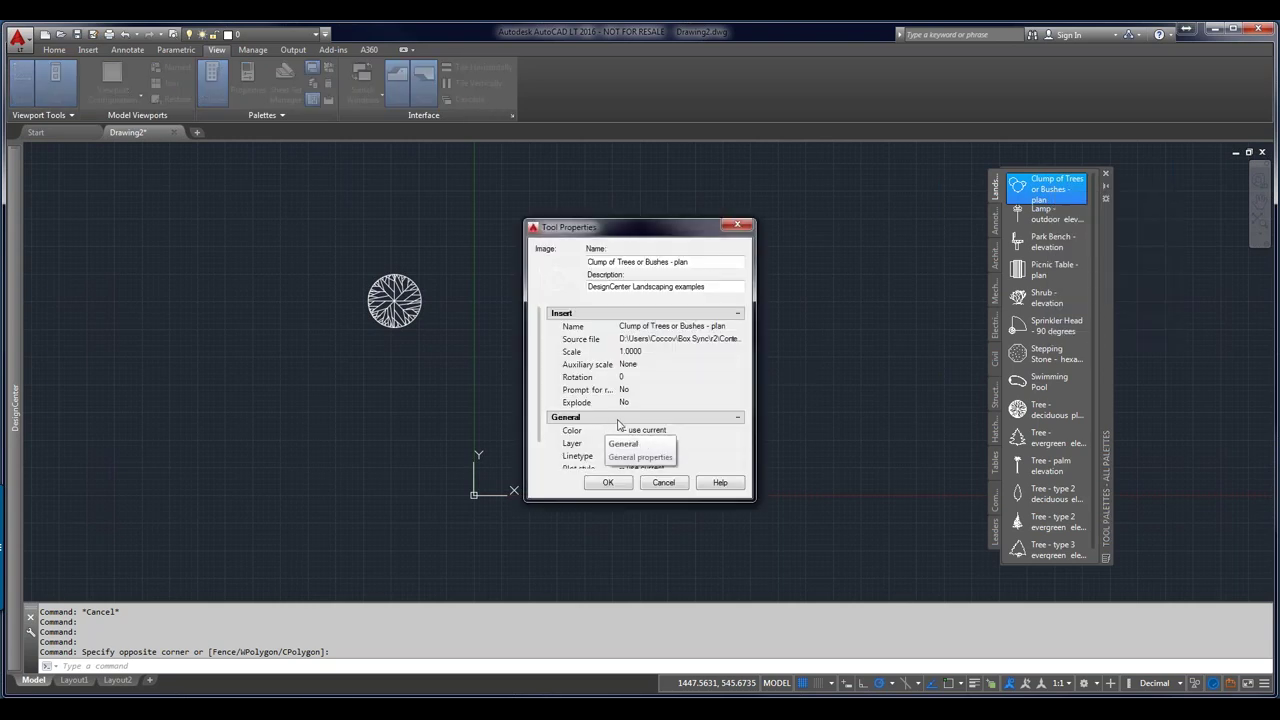
left_click(620, 425)
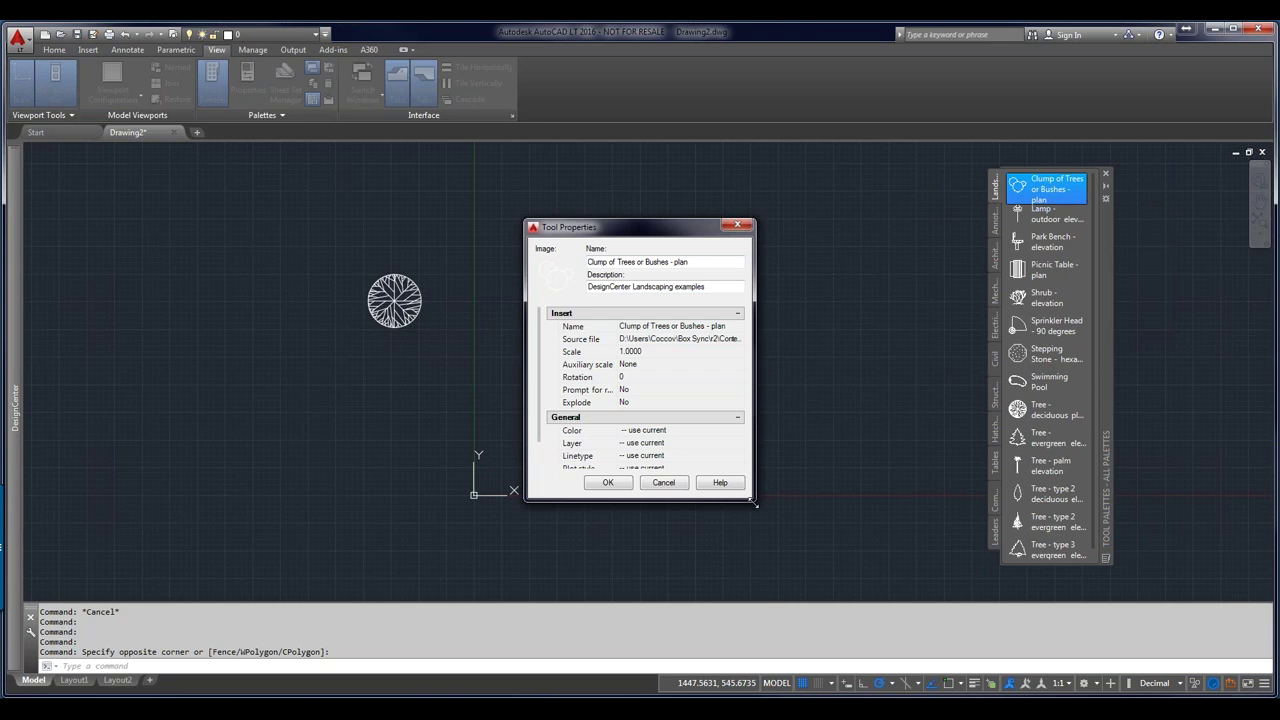
left_click_drag(755, 504, 798, 577)
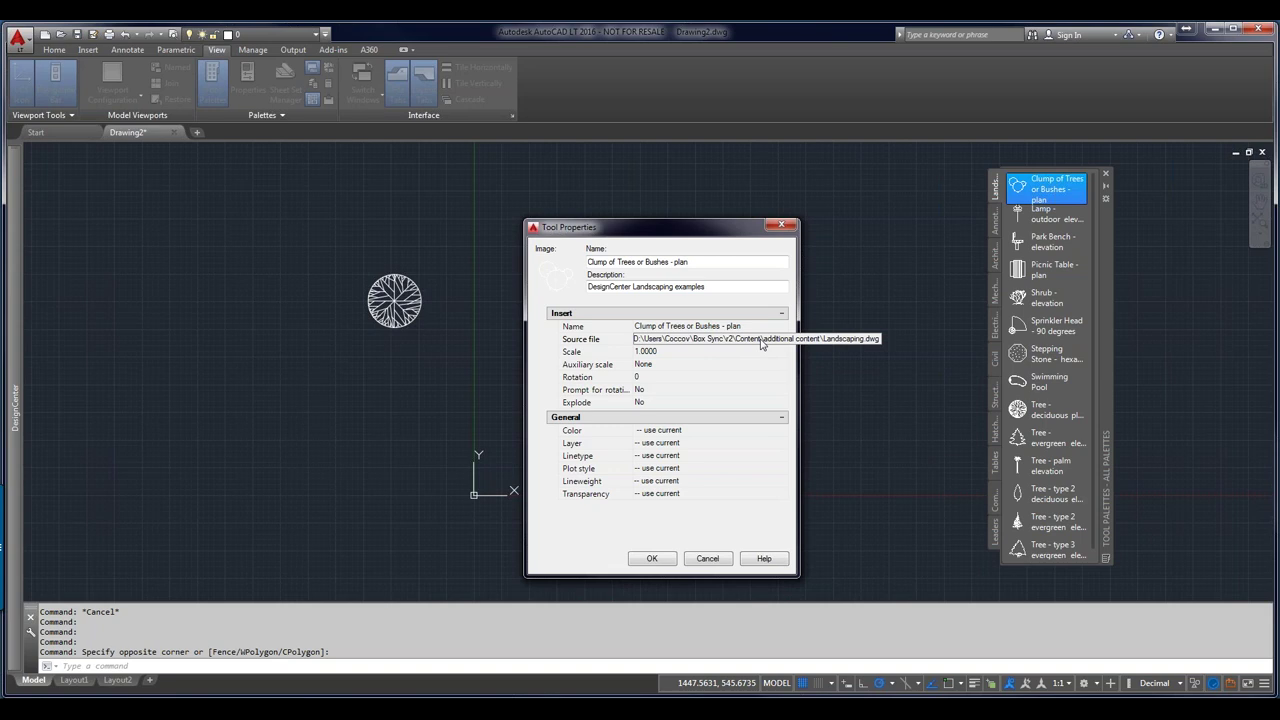
left_click(677, 351)
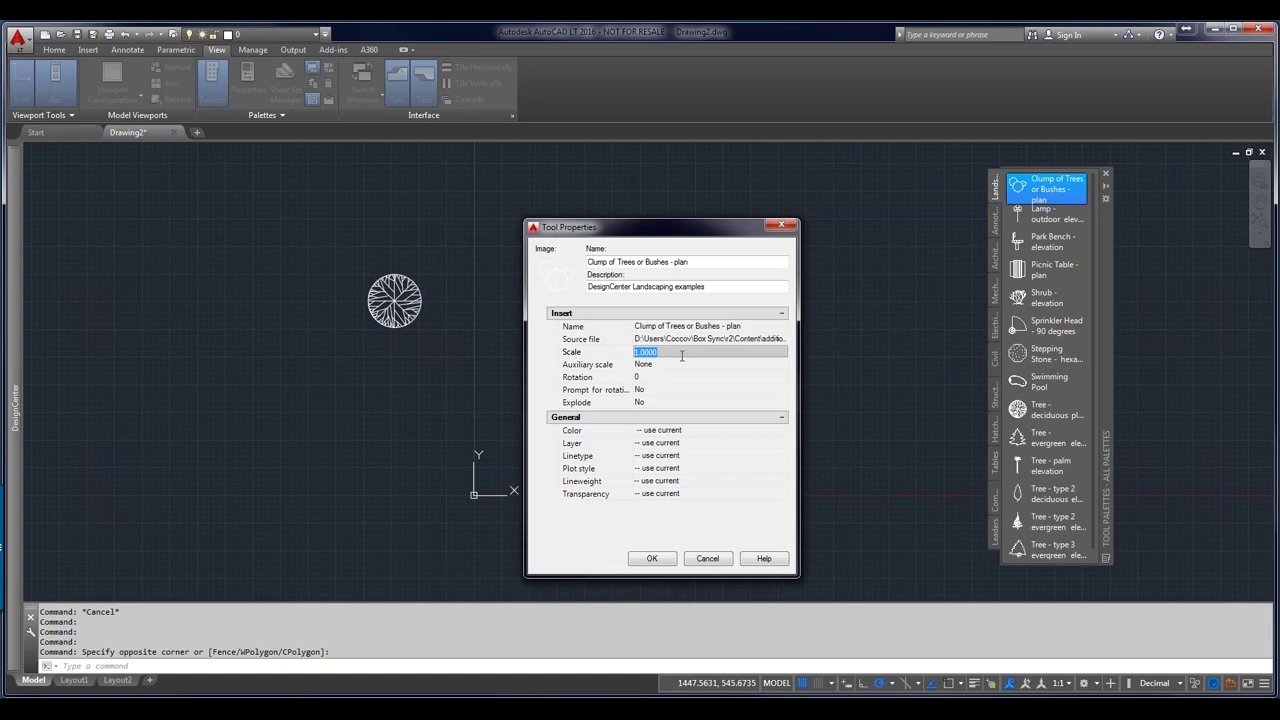
Leave auxiliary scale at None and set Prompt for rotation to Yes for the Clump of Trees tool
left_click(690, 364)
left_click(782, 364)
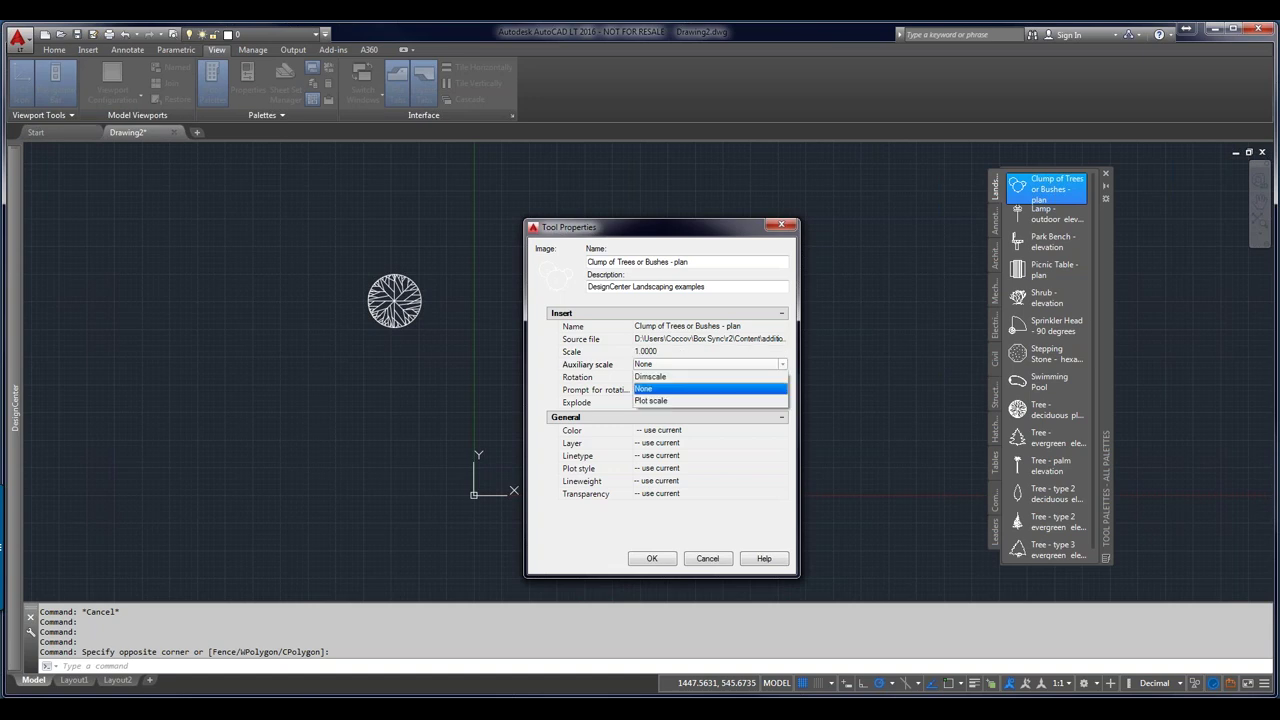
left_click(653, 245)
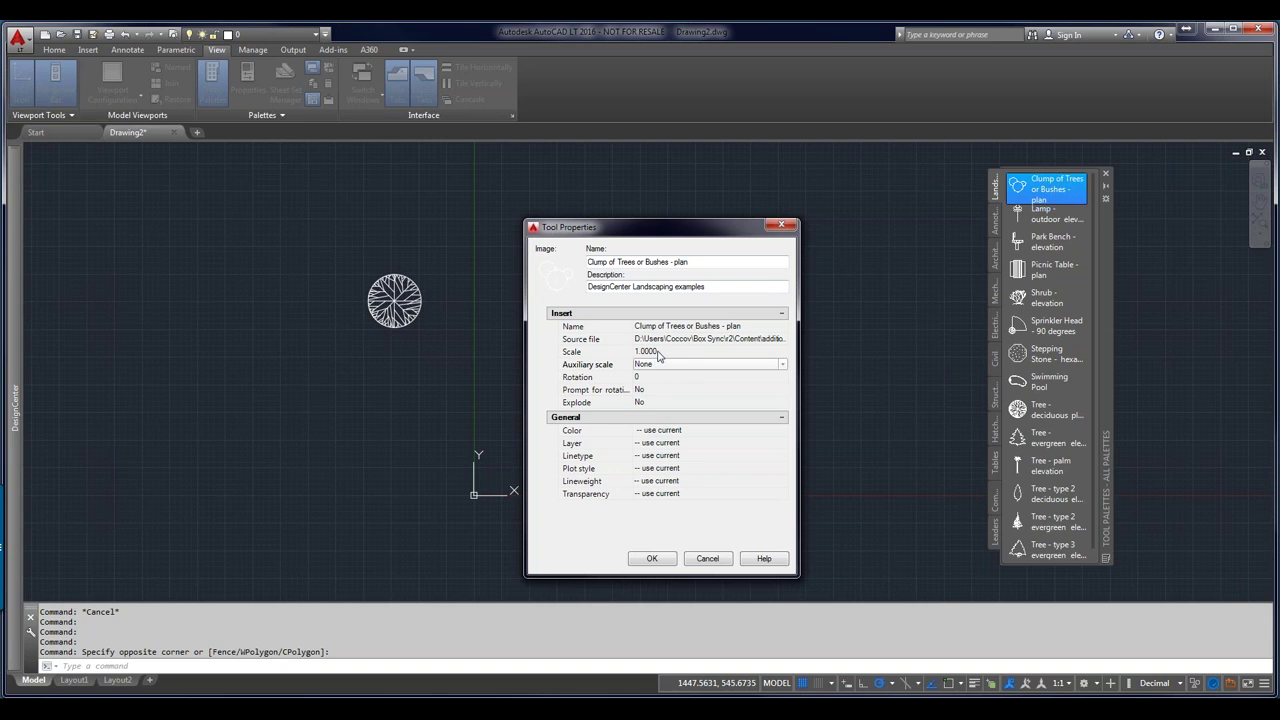
left_click(667, 378)
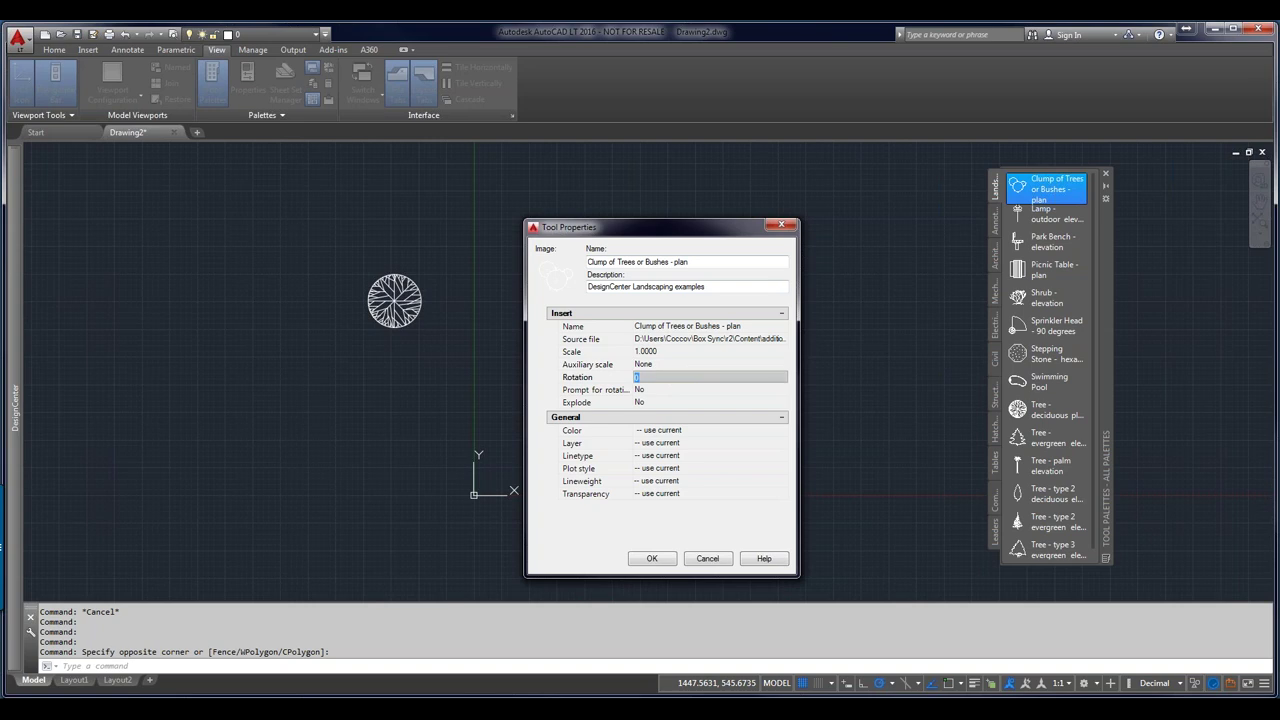
left_click(670, 391)
left_click(670, 391)
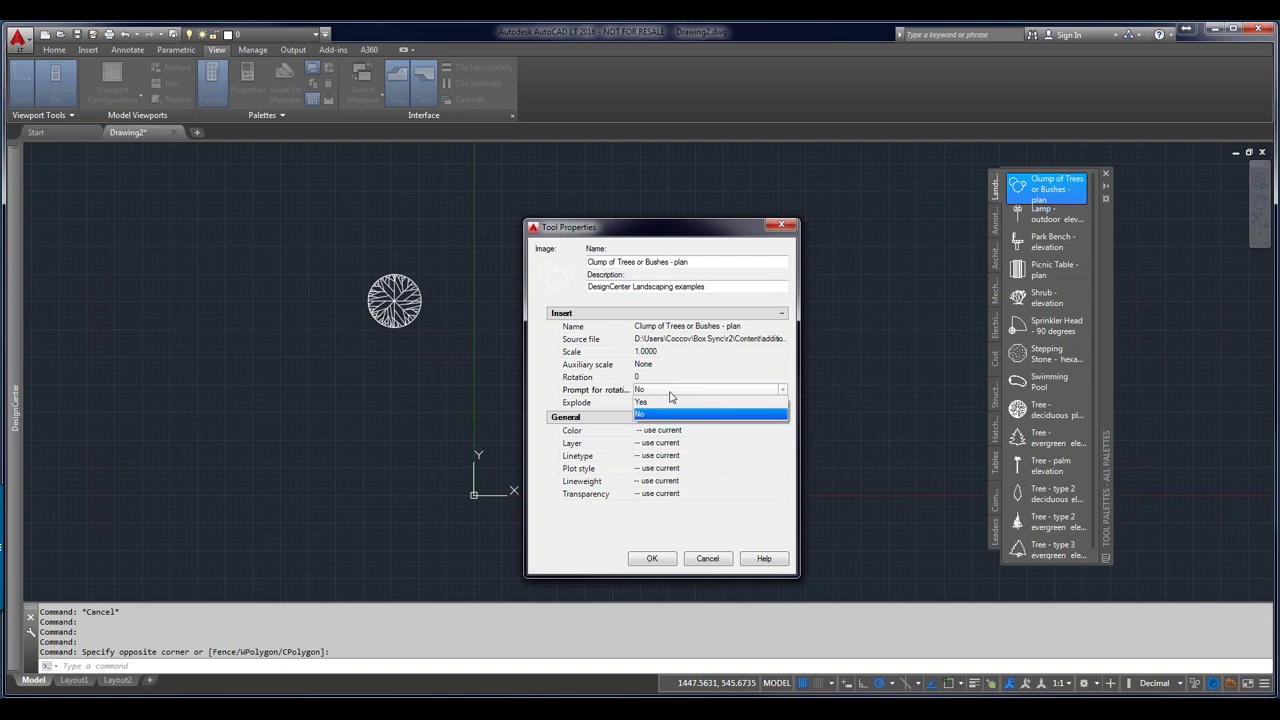
left_click(672, 402)
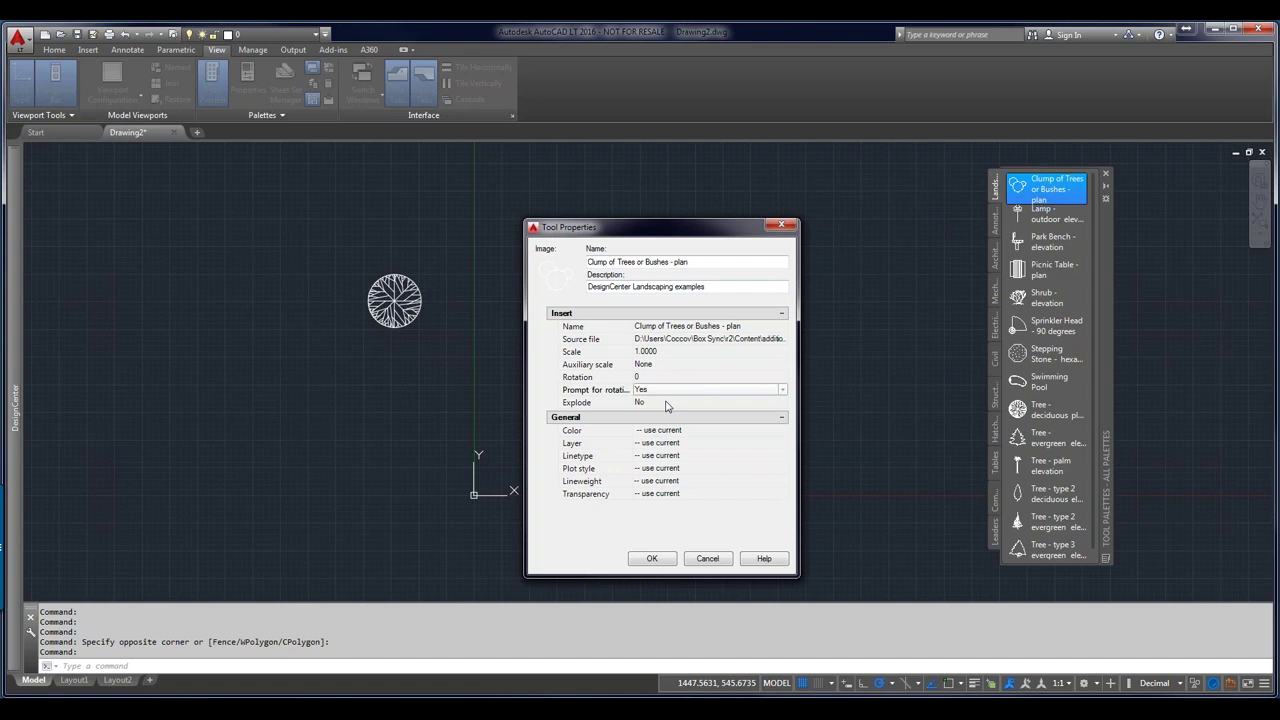
left_click(667, 404)
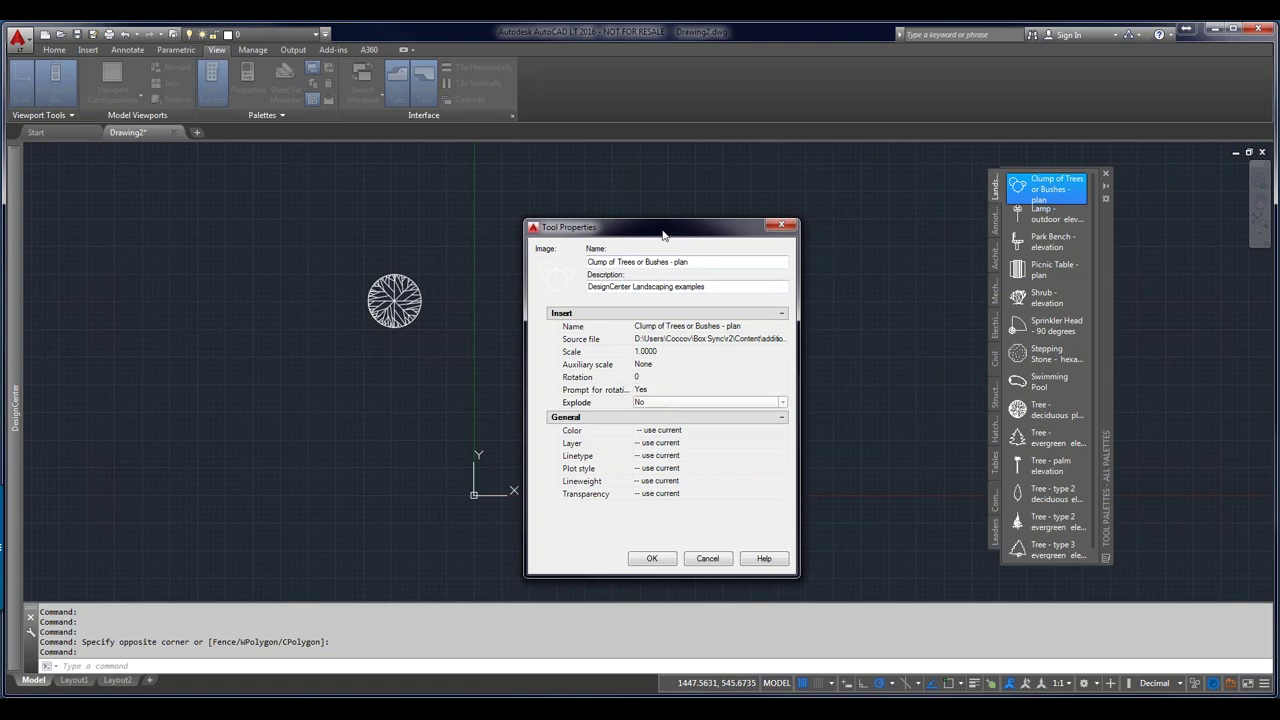
left_click_drag(662, 233, 675, 194)
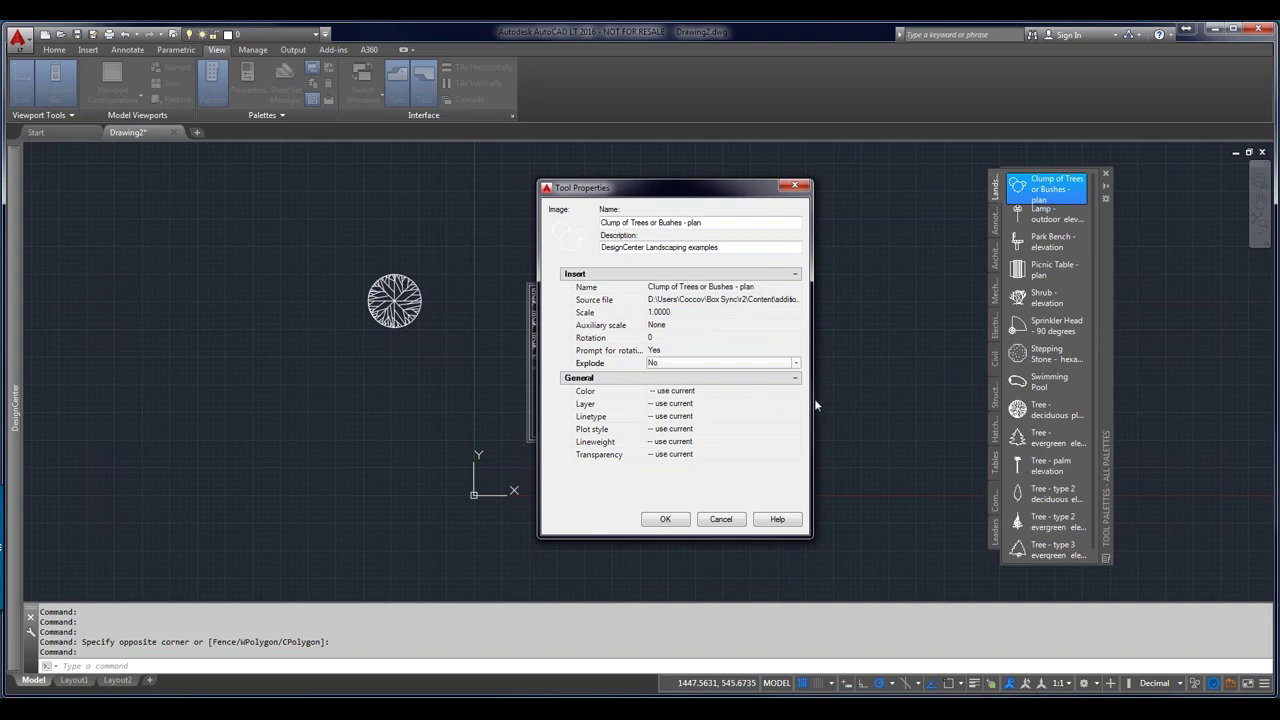
Set the tool's layer to Hatching and confirm the Tool Properties
left_click(709, 405)
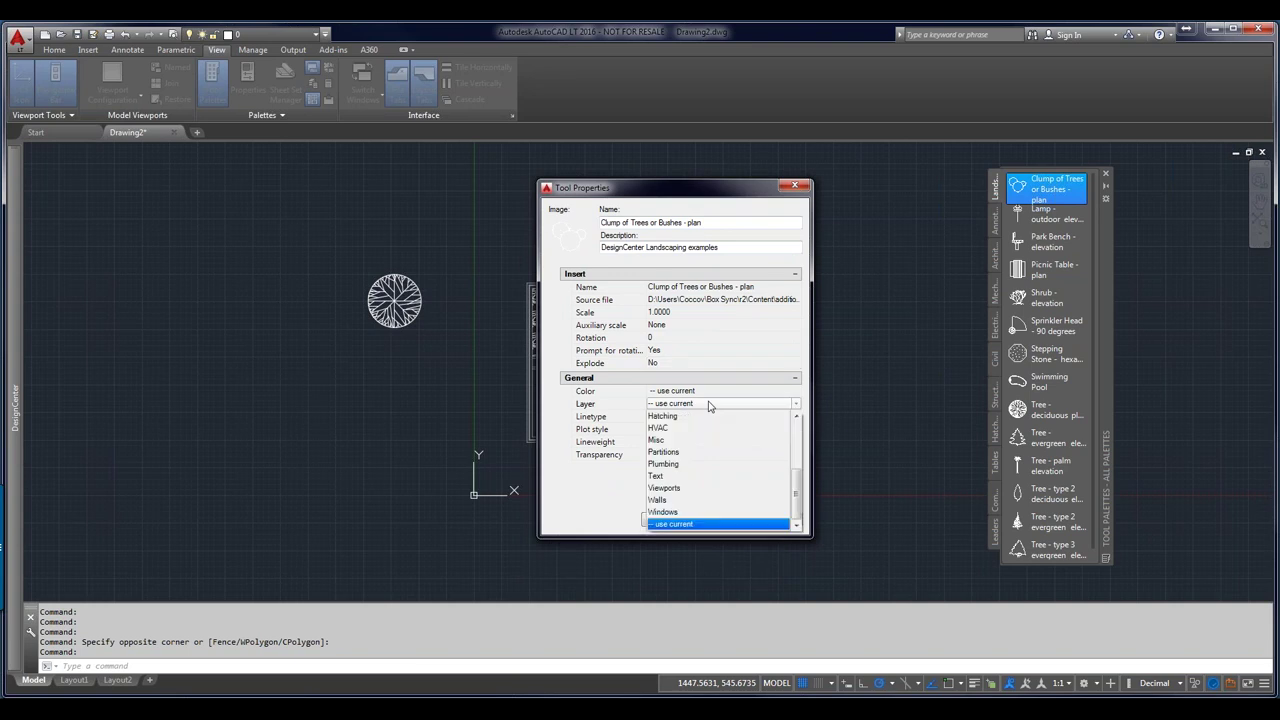
left_click(795, 447)
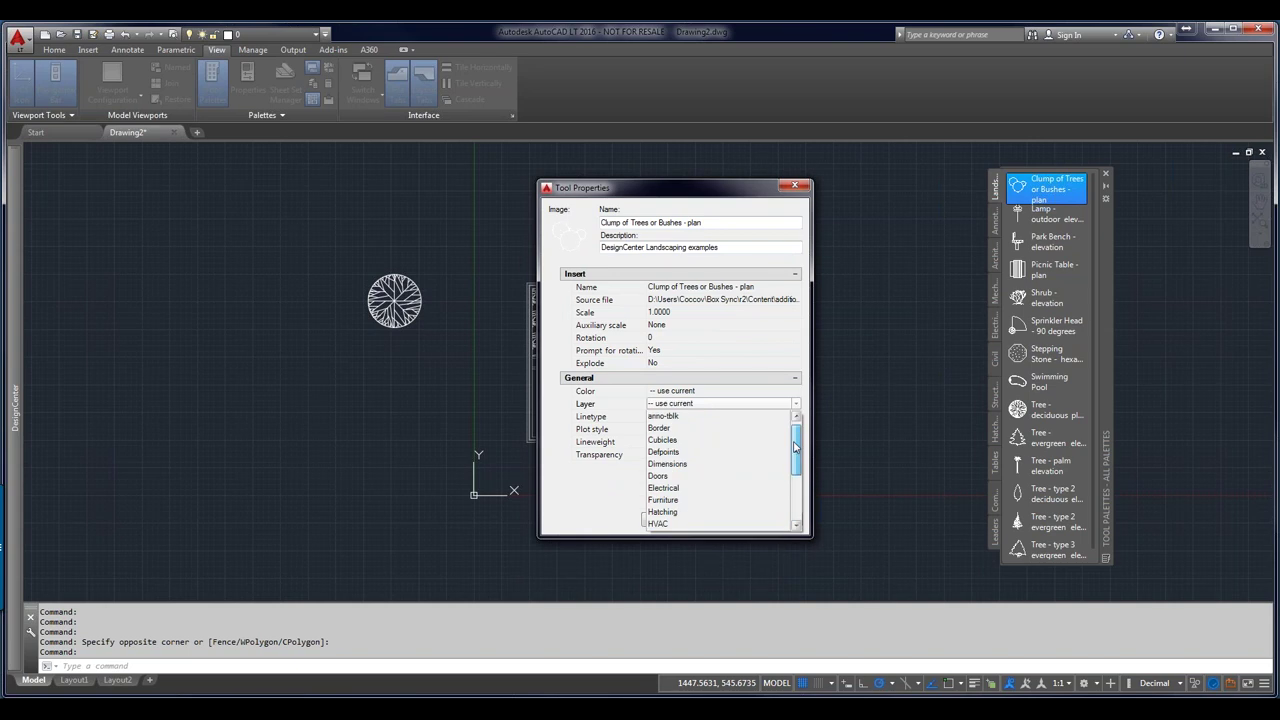
mouse_move(795, 447)
left_mouse_down()
mouse_move(796, 500)
mouse_move(805, 406)
left_mouse_up()
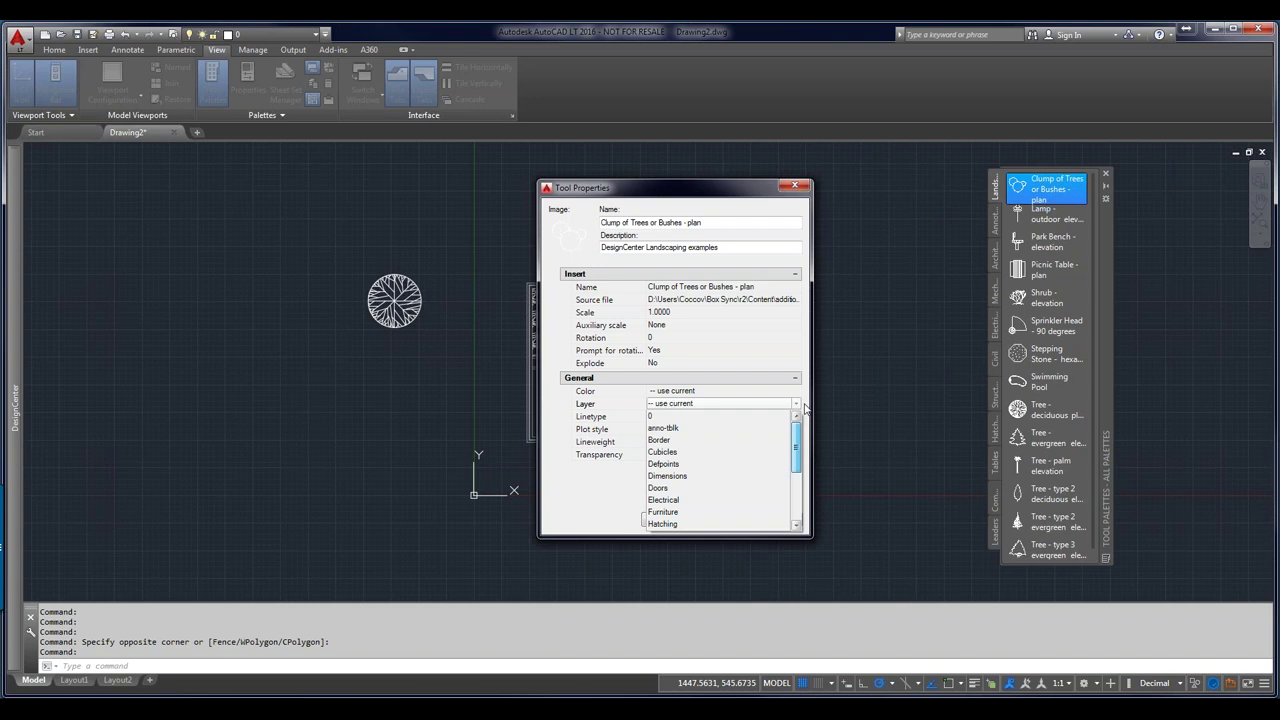
left_click_drag(805, 406, 791, 466)
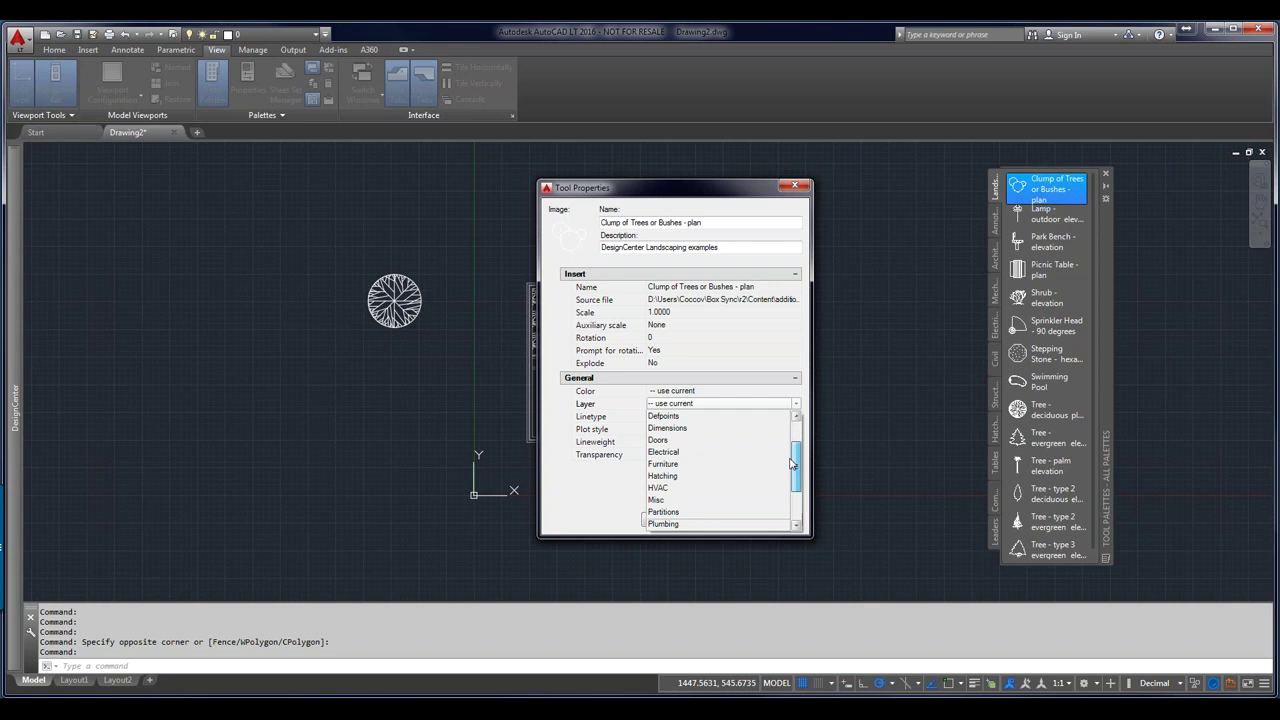
left_click(715, 477)
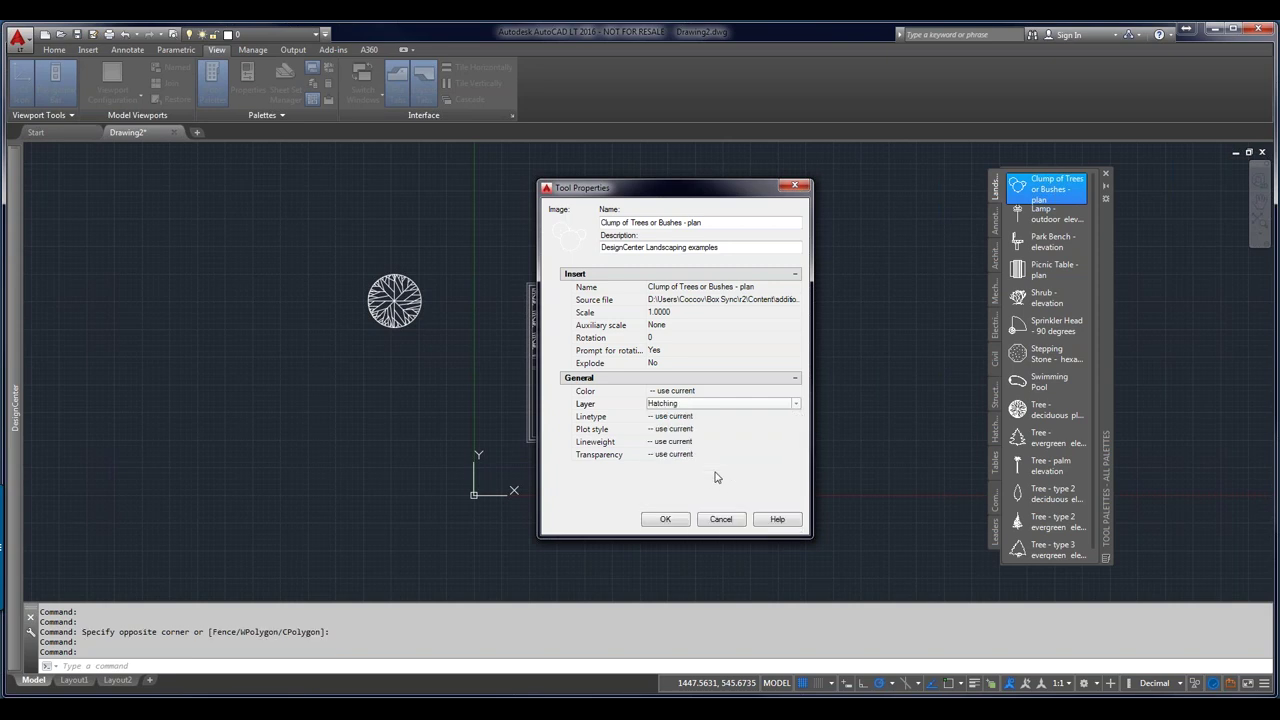
left_click(665, 520)
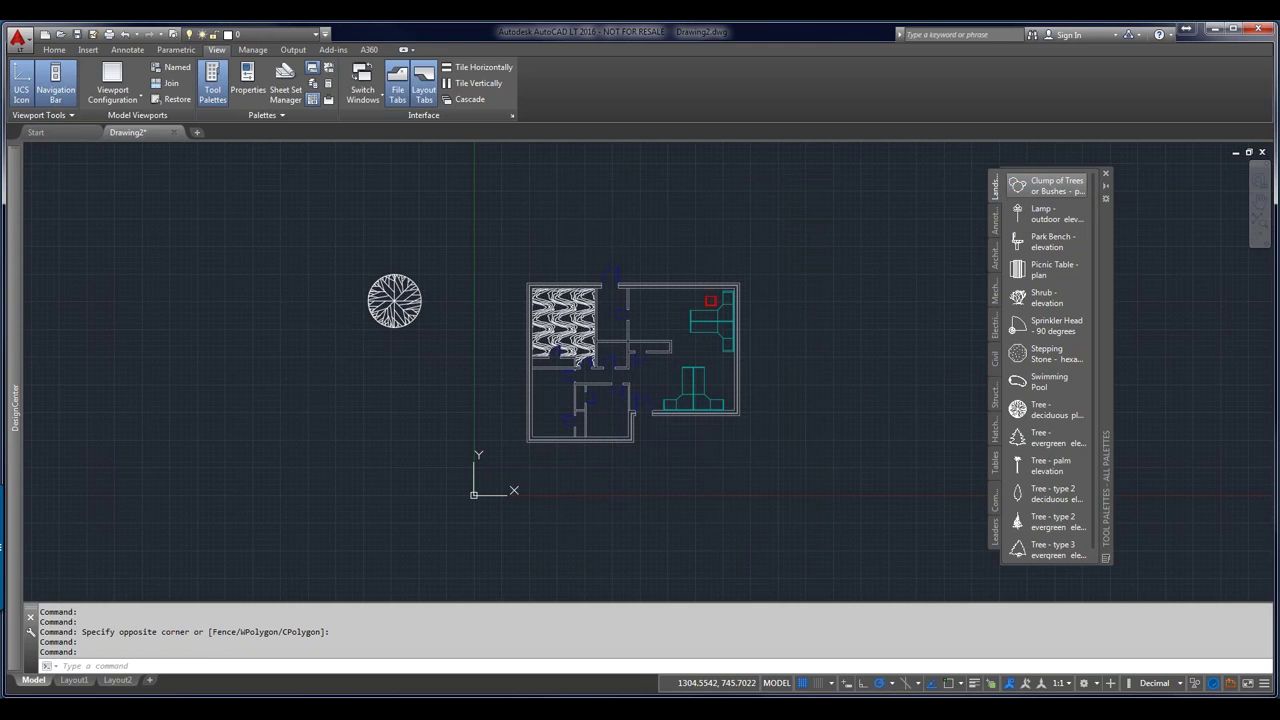
Insert a Clump of Trees block above the floor plan, setting its rotation
left_click(1045, 185)
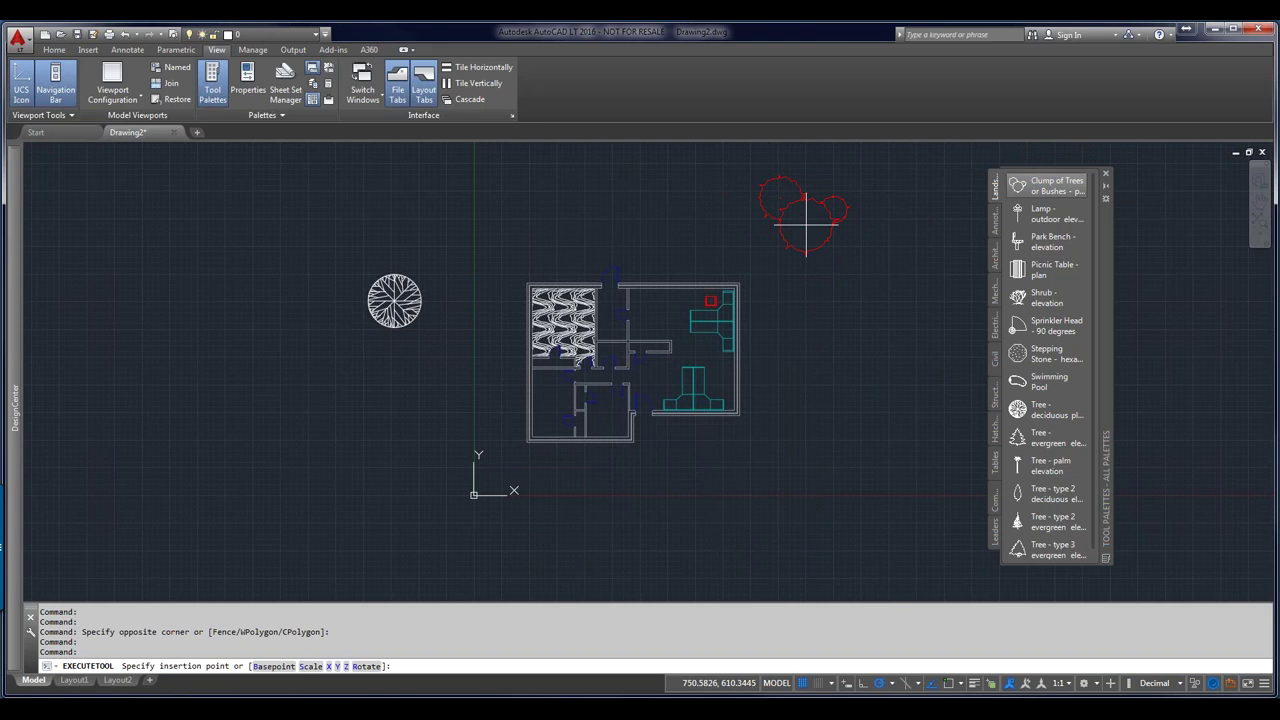
left_click(806, 222)
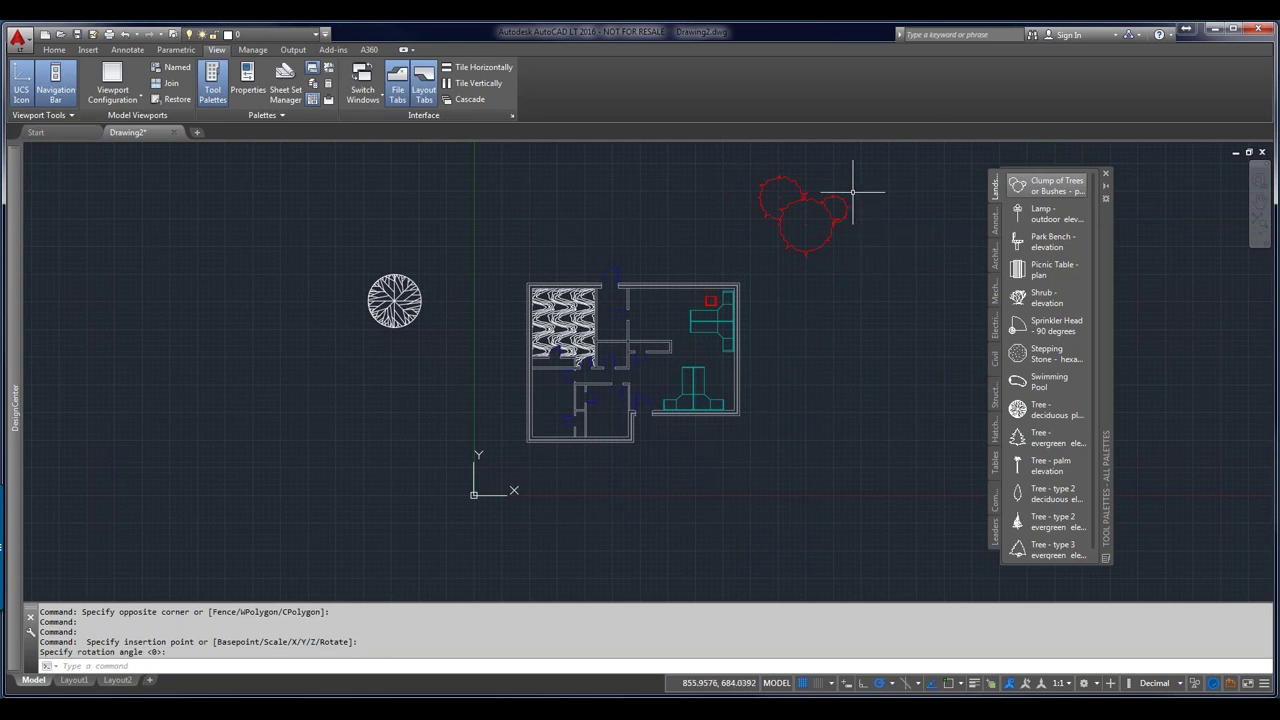
left_click(841, 199)
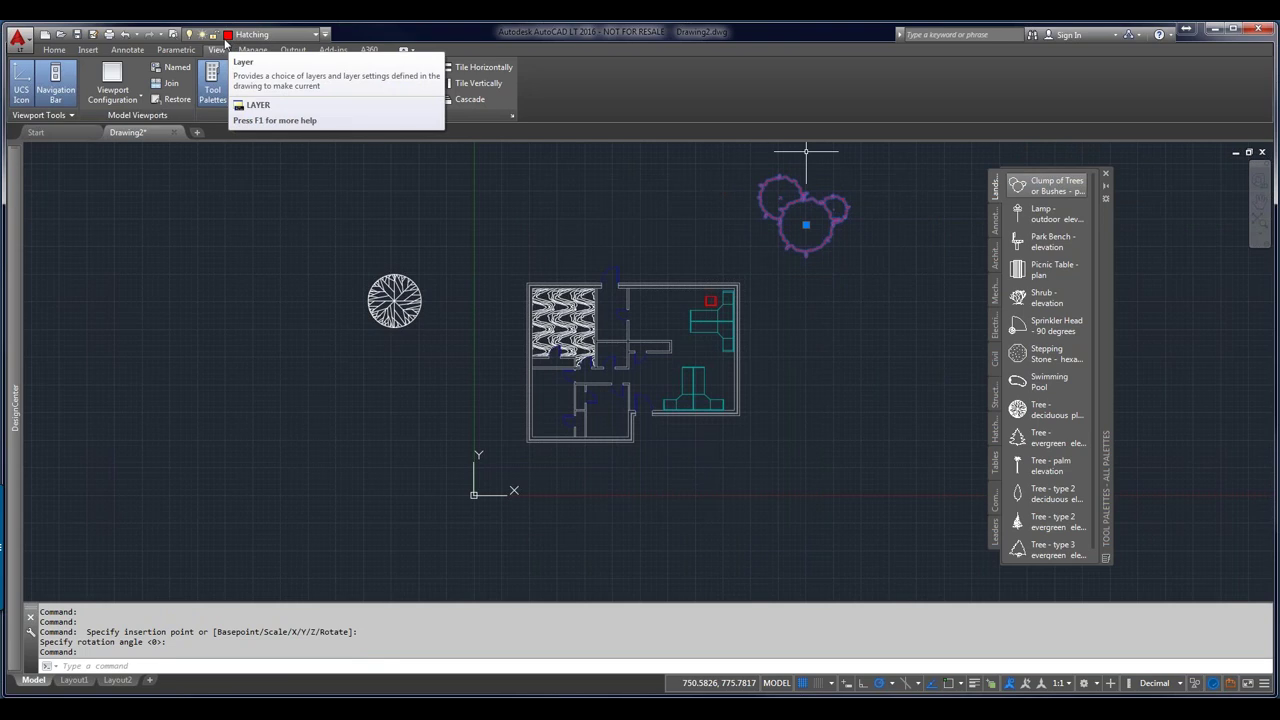
Change the Hatching layer colour to green (color 3) and end the command
left_click(228, 38)
left_click(228, 38)
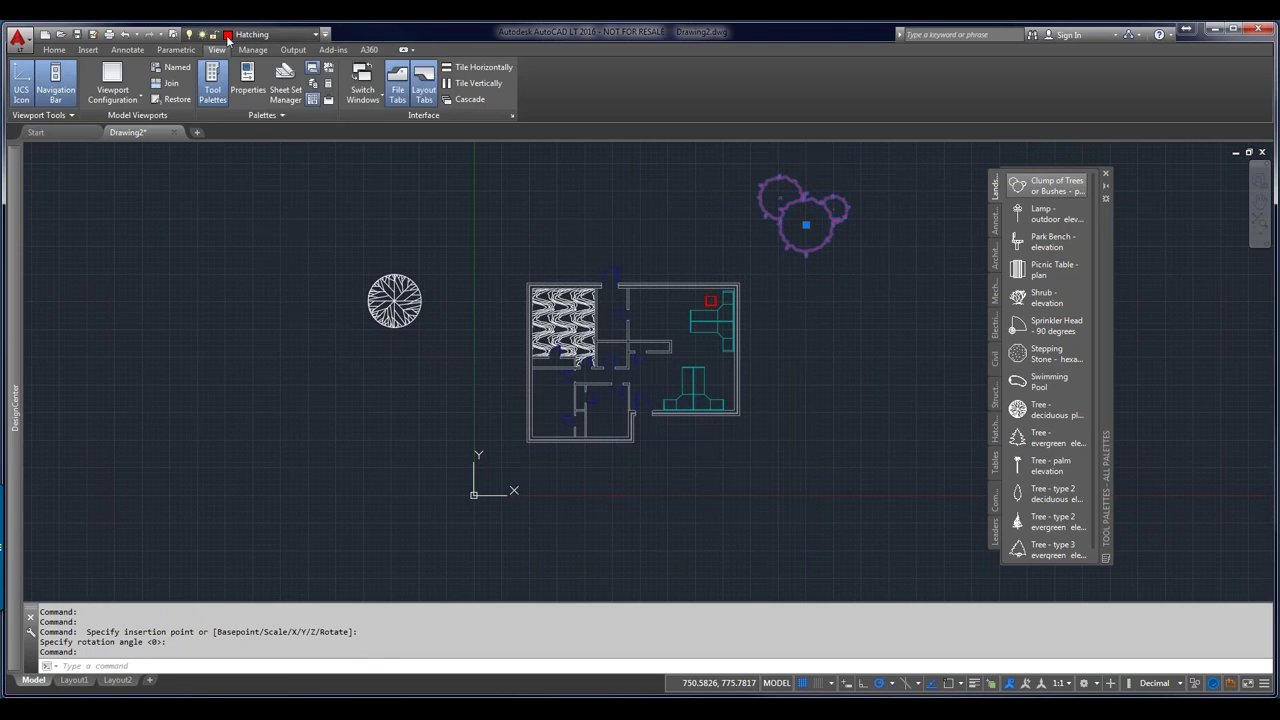
left_click(228, 38)
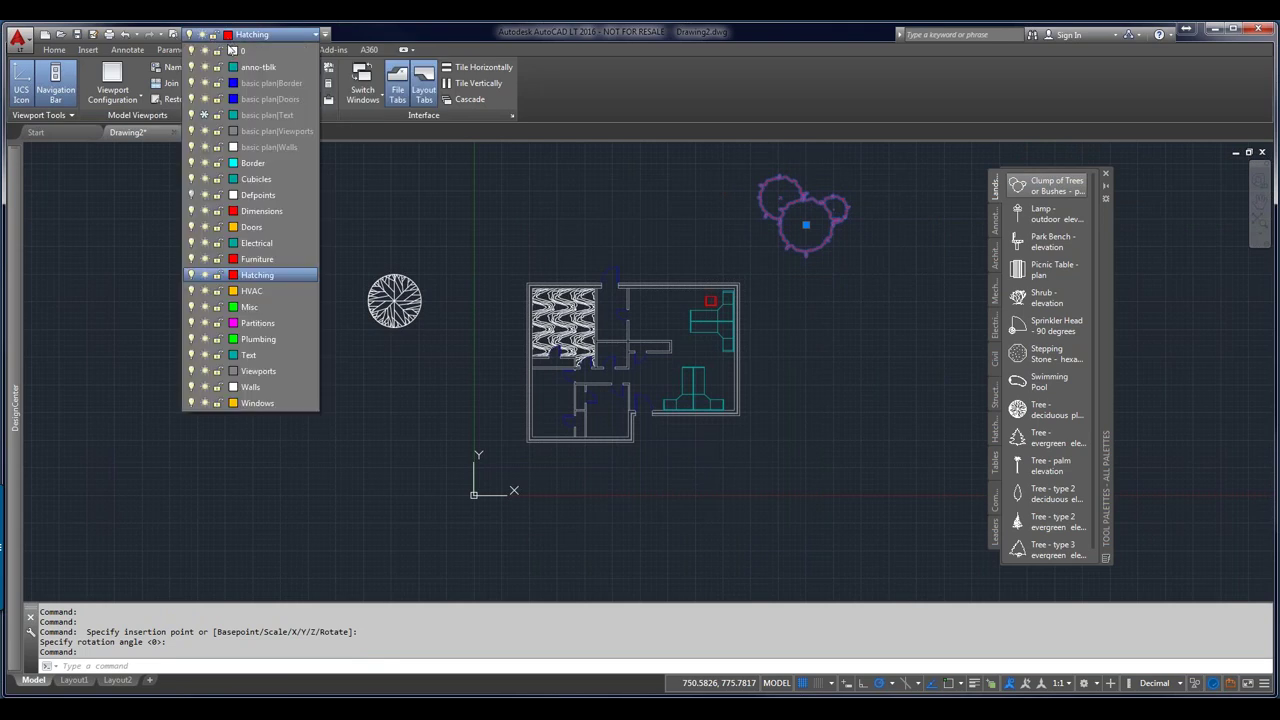
left_click(234, 278)
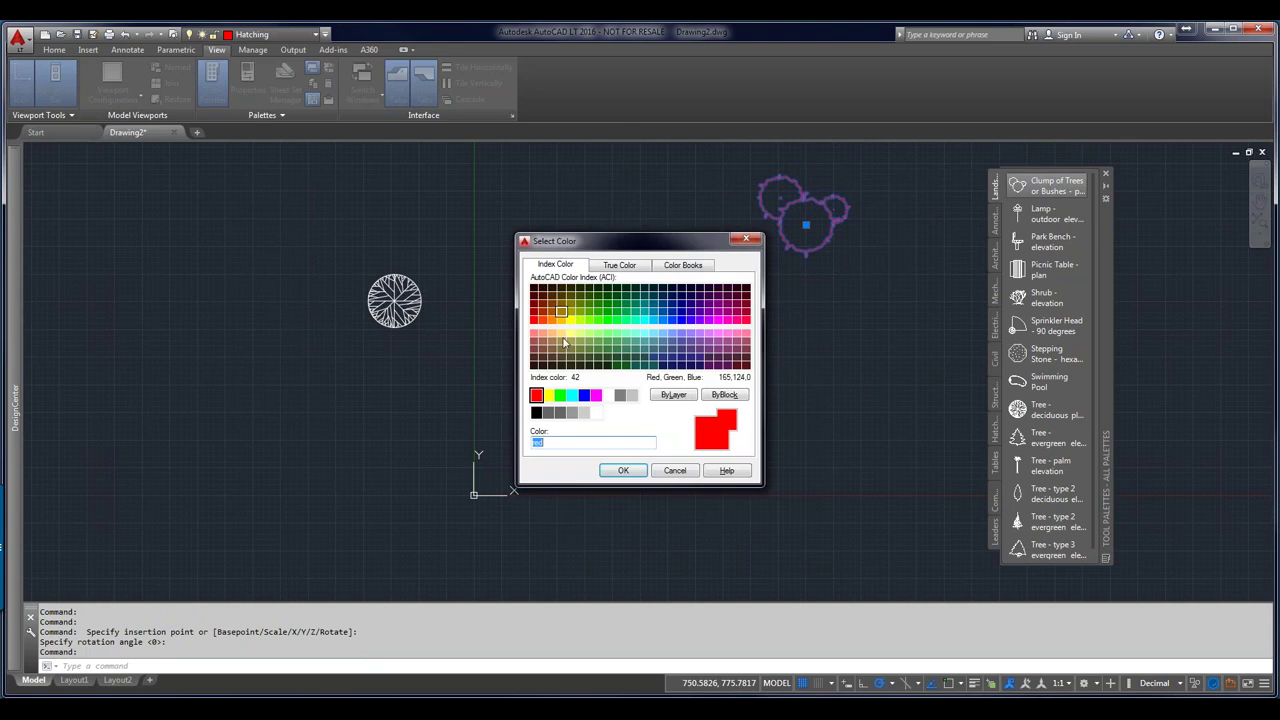
left_click(558, 395)
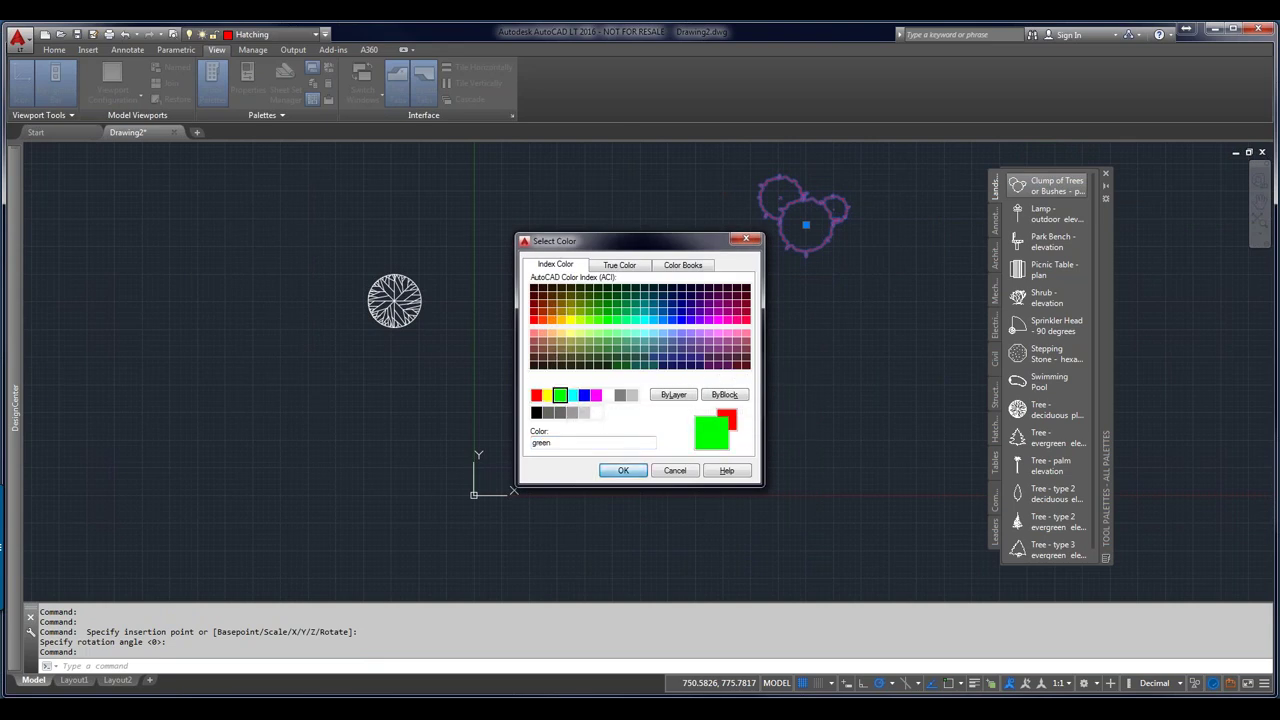
left_click(623, 470)
key("Escape")
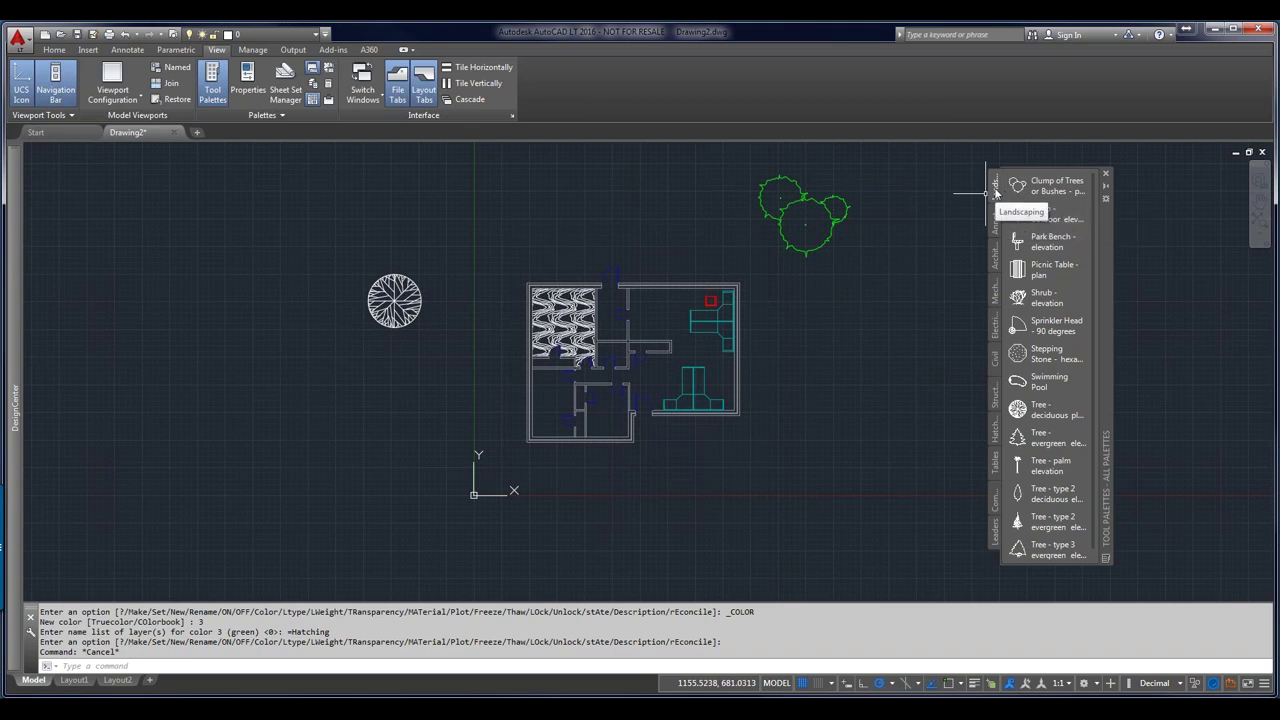
Build a HWOD30E1 tool palette from the hatch patterns in HWOD30E1.pat via DesignCenter
mouse_move(15, 300)
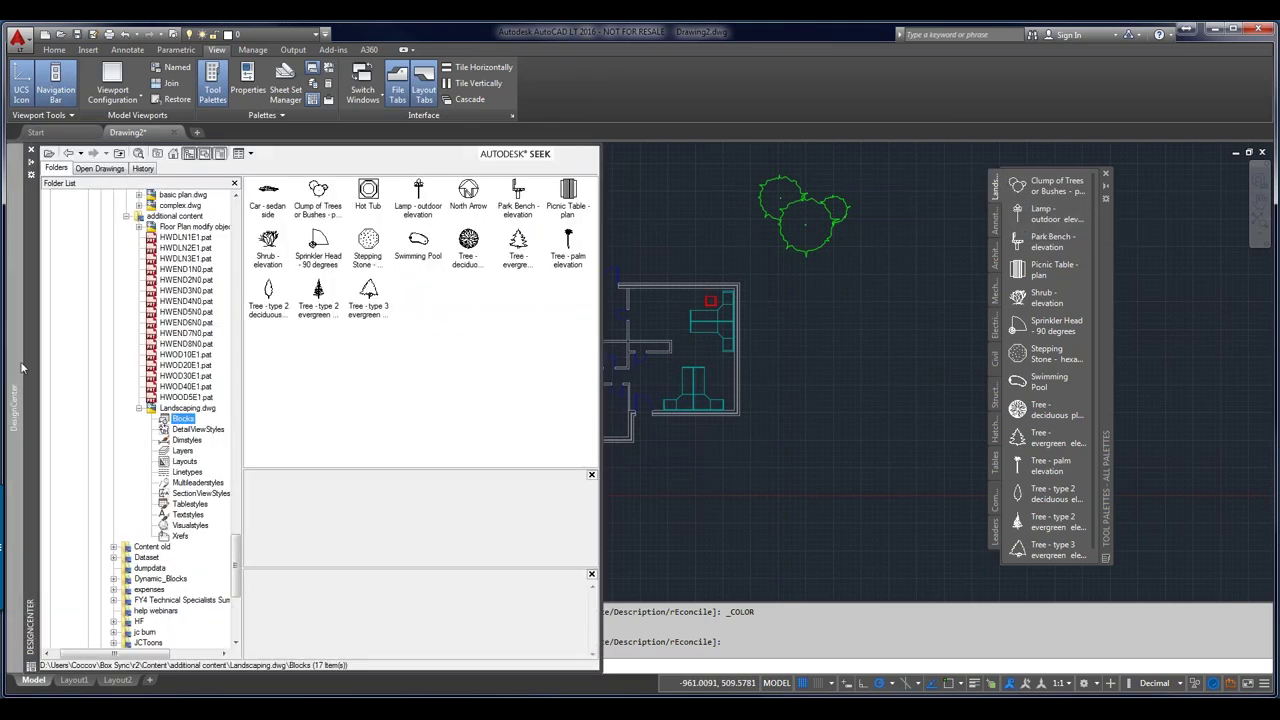
left_click(201, 376)
right_click(203, 377)
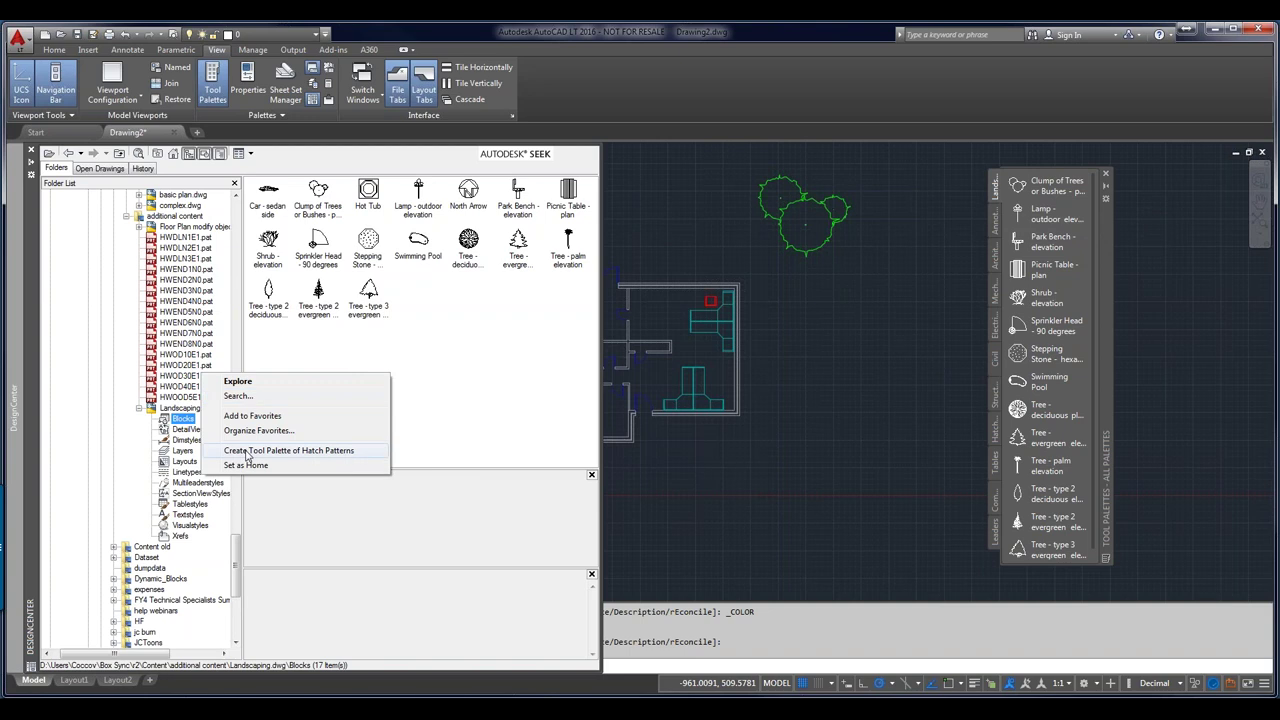
left_click(188, 376)
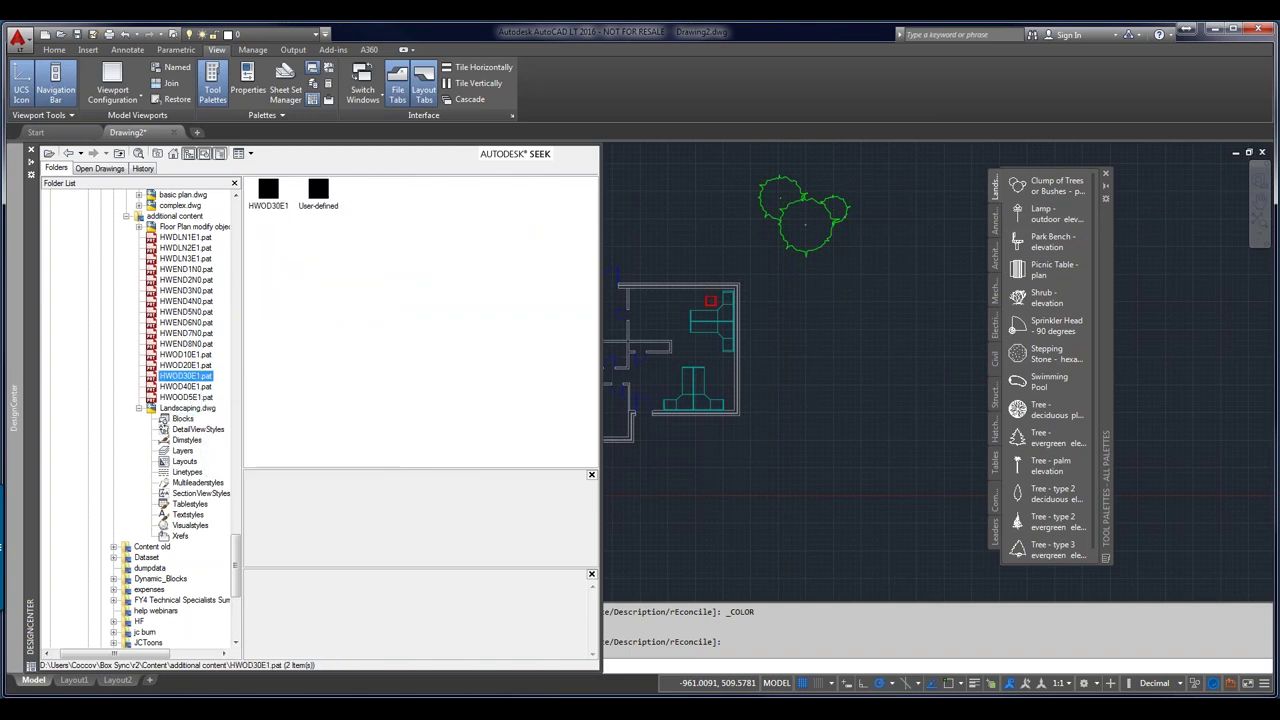
right_click(200, 377)
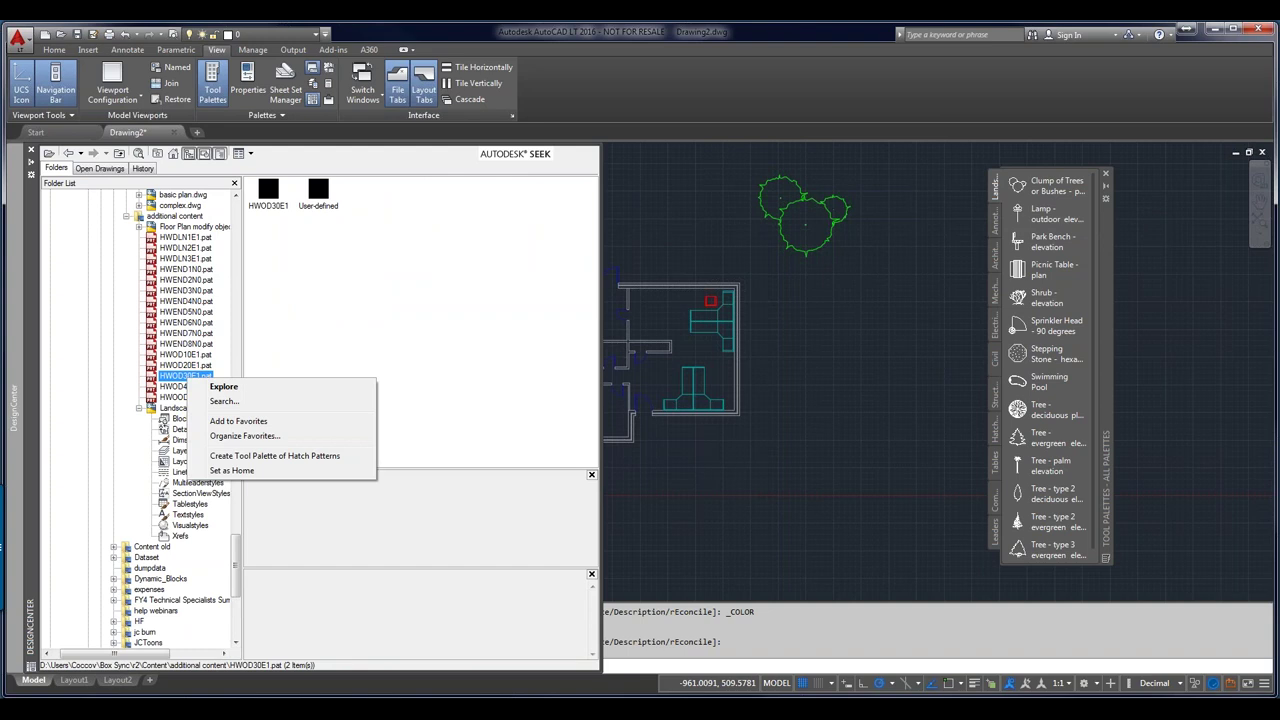
left_click(258, 456)
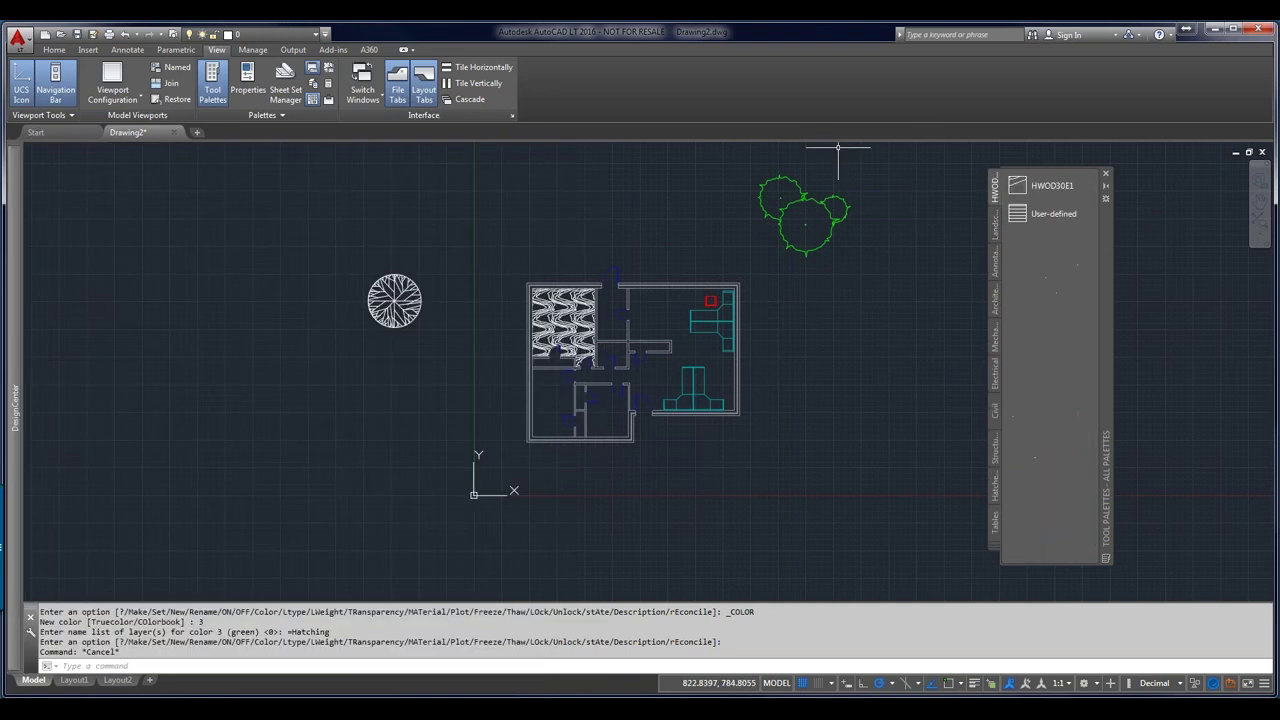
right_click(1041, 187)
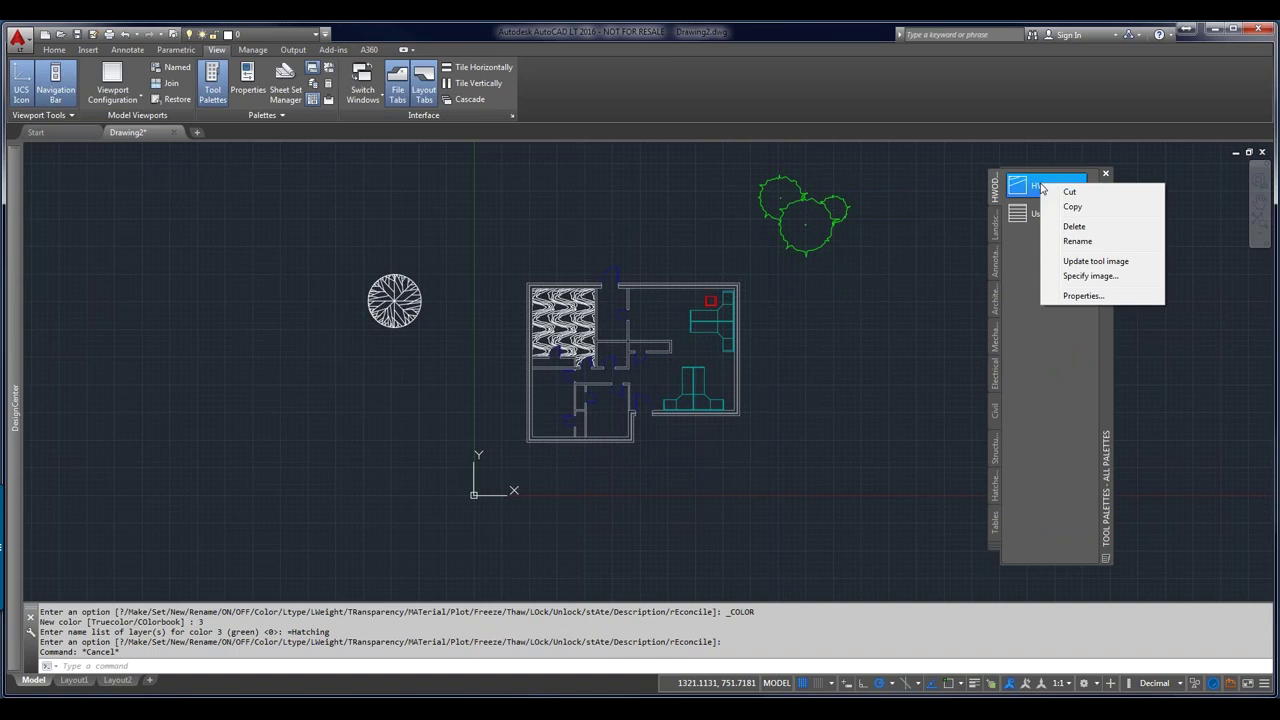
left_click(1082, 297)
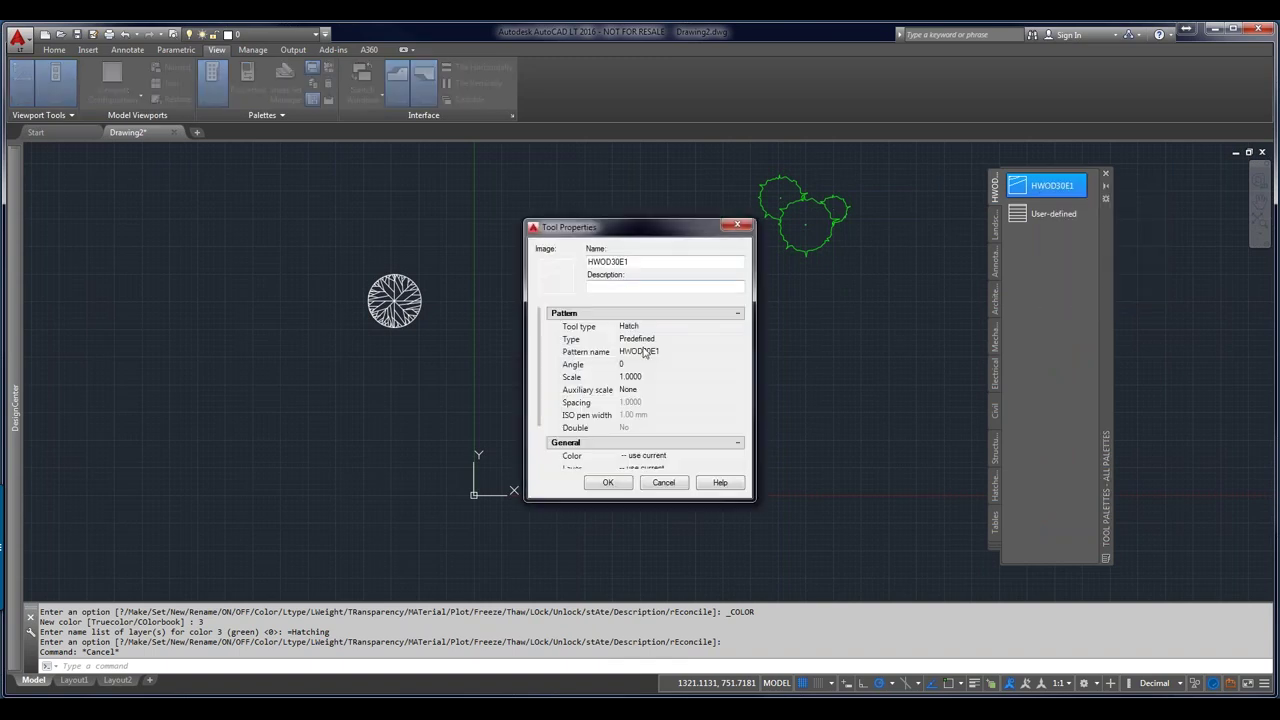
left_click_drag(680, 500, 668, 595)
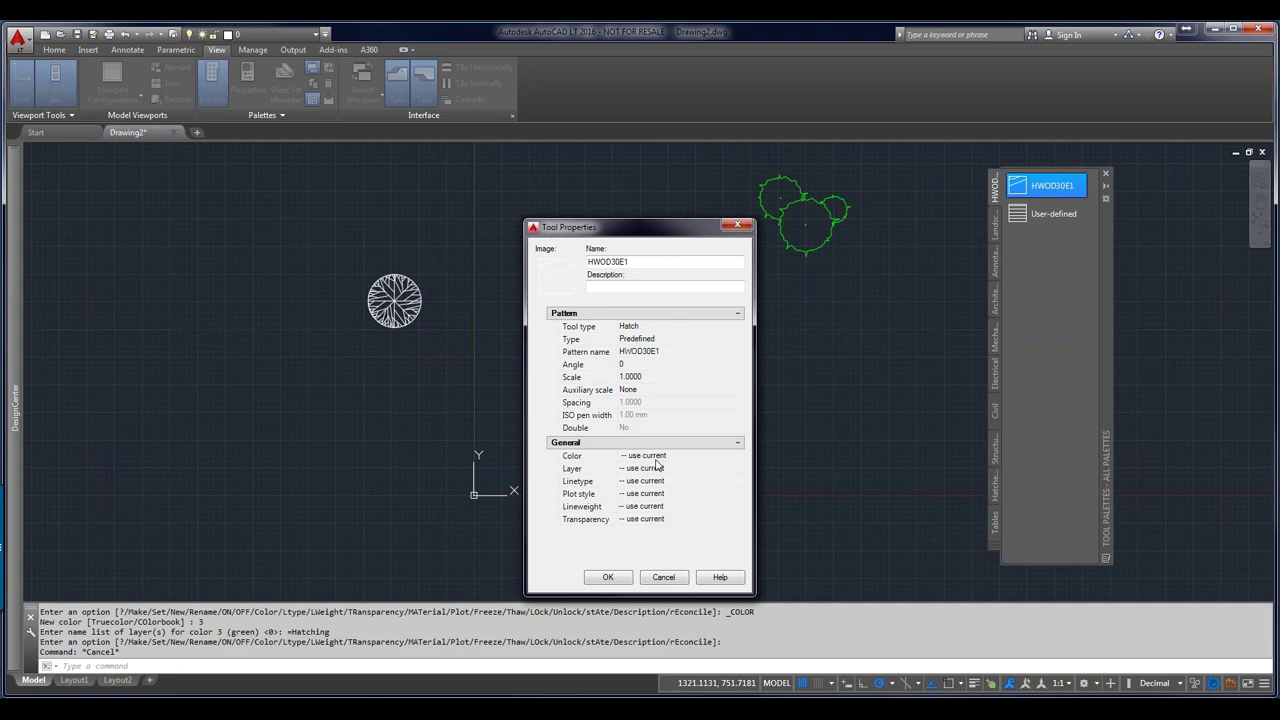
left_click(740, 225)
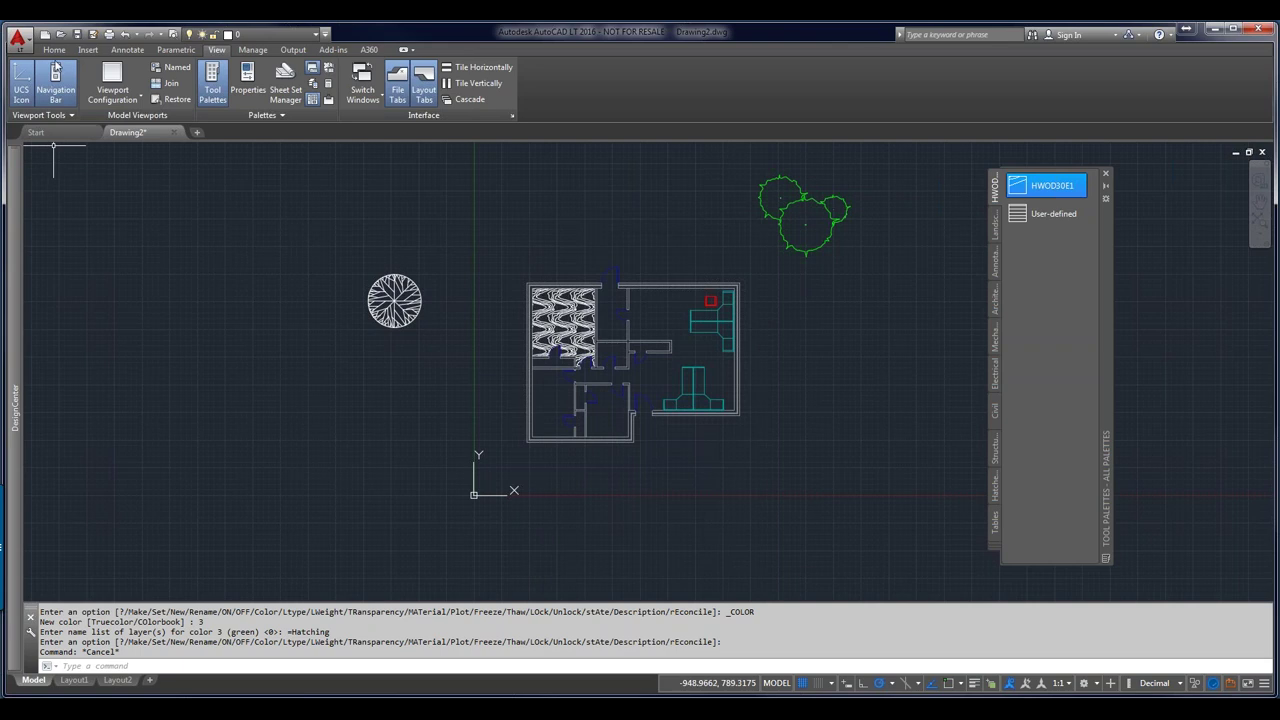
Open Floor Plan modify objects 3 - workt.dwg and accept the proxy graphics notice
left_click(61, 35)
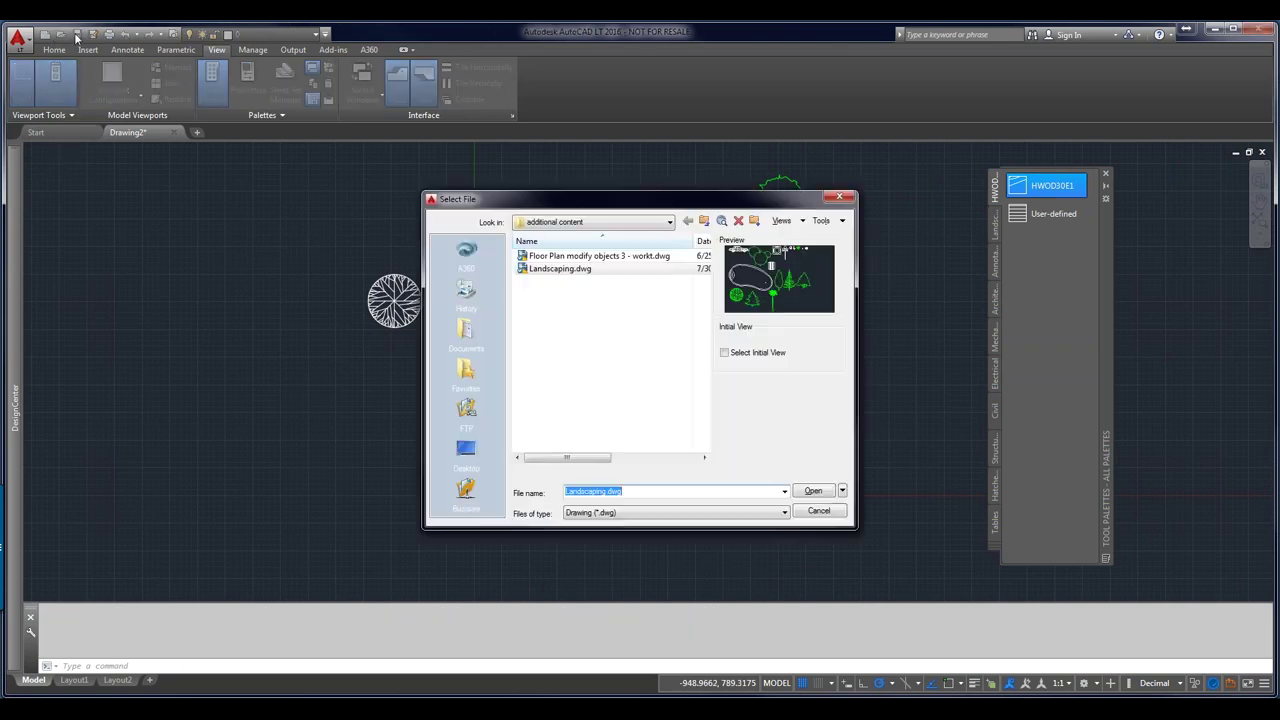
left_click(596, 256)
double_click(596, 256)
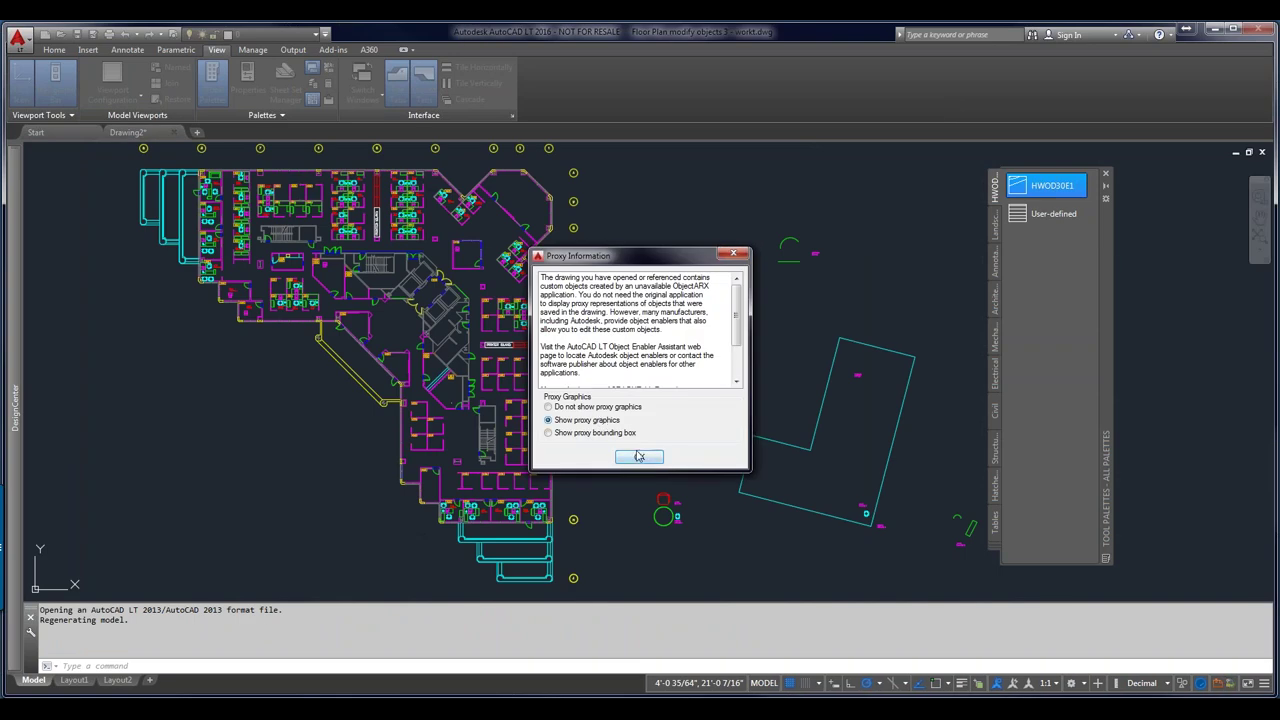
left_click(639, 457)
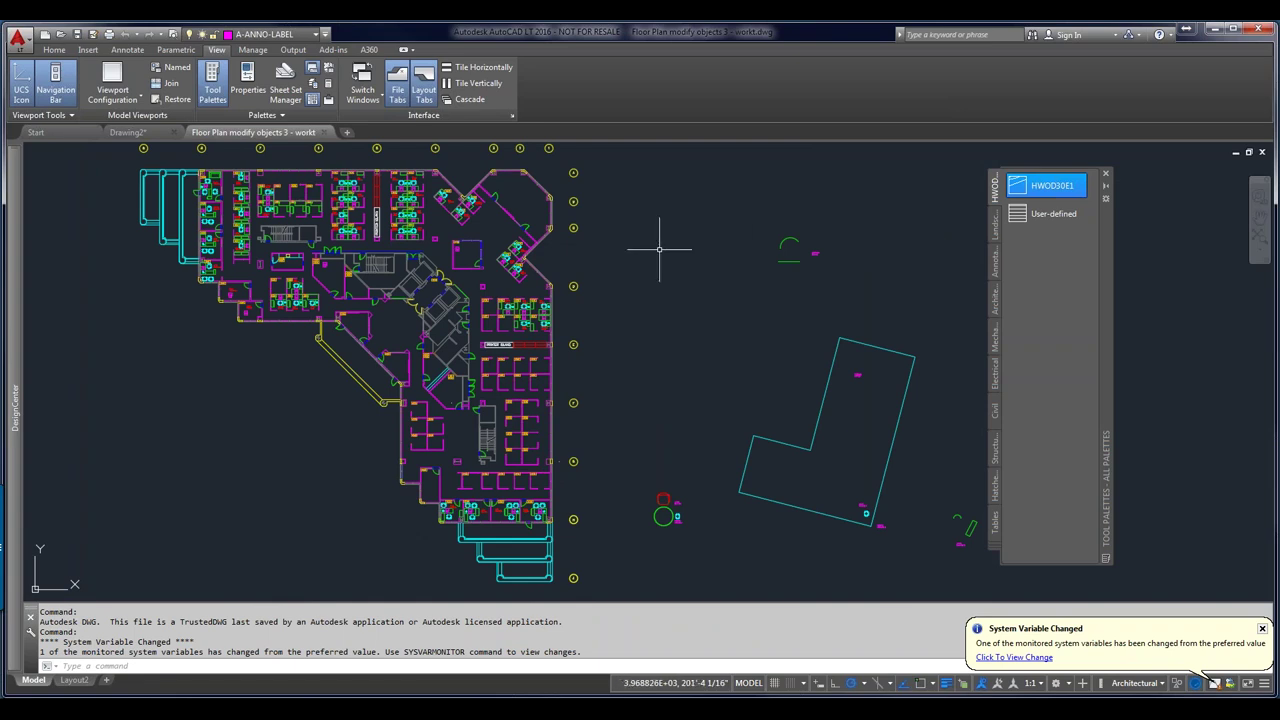
Zoom in and drag the cubicle's computer block onto the HWOD30E1 palette as a COMPUTER tool
scroll(417, 209, "up", 5)
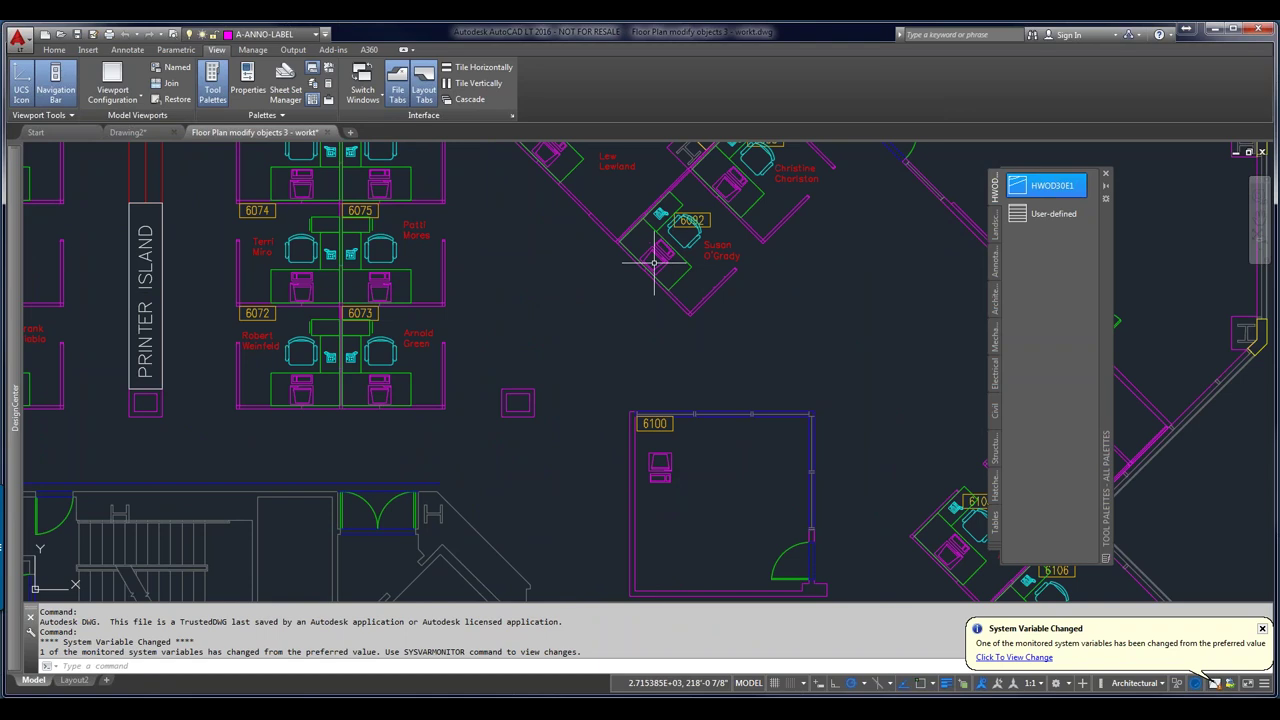
left_click(390, 258)
key("Escape")
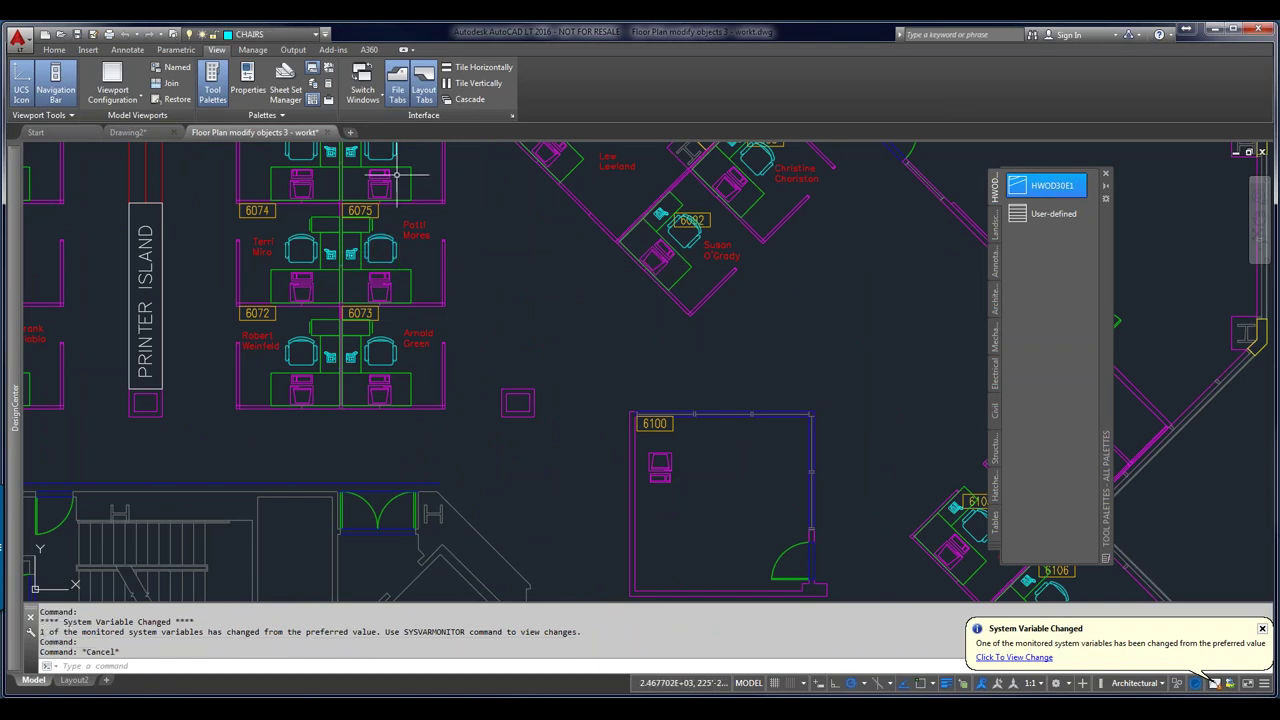
left_click(387, 174)
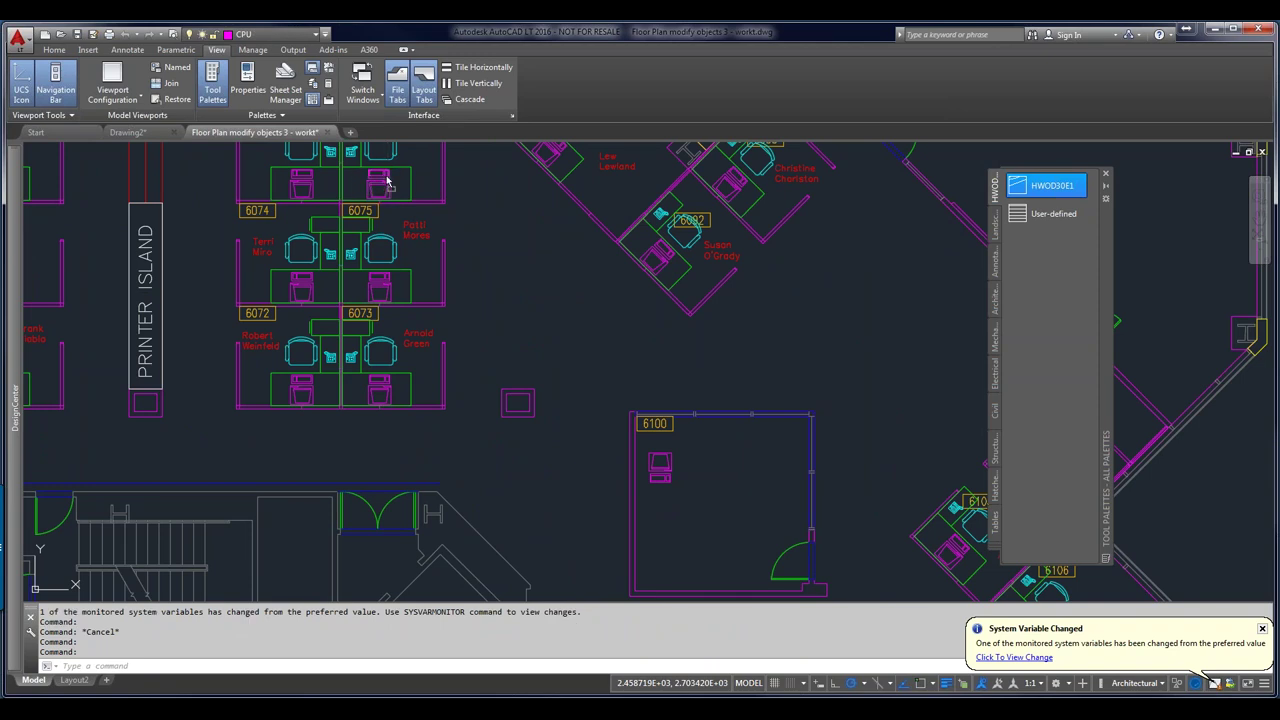
left_click_drag(388, 184, 1054, 354)
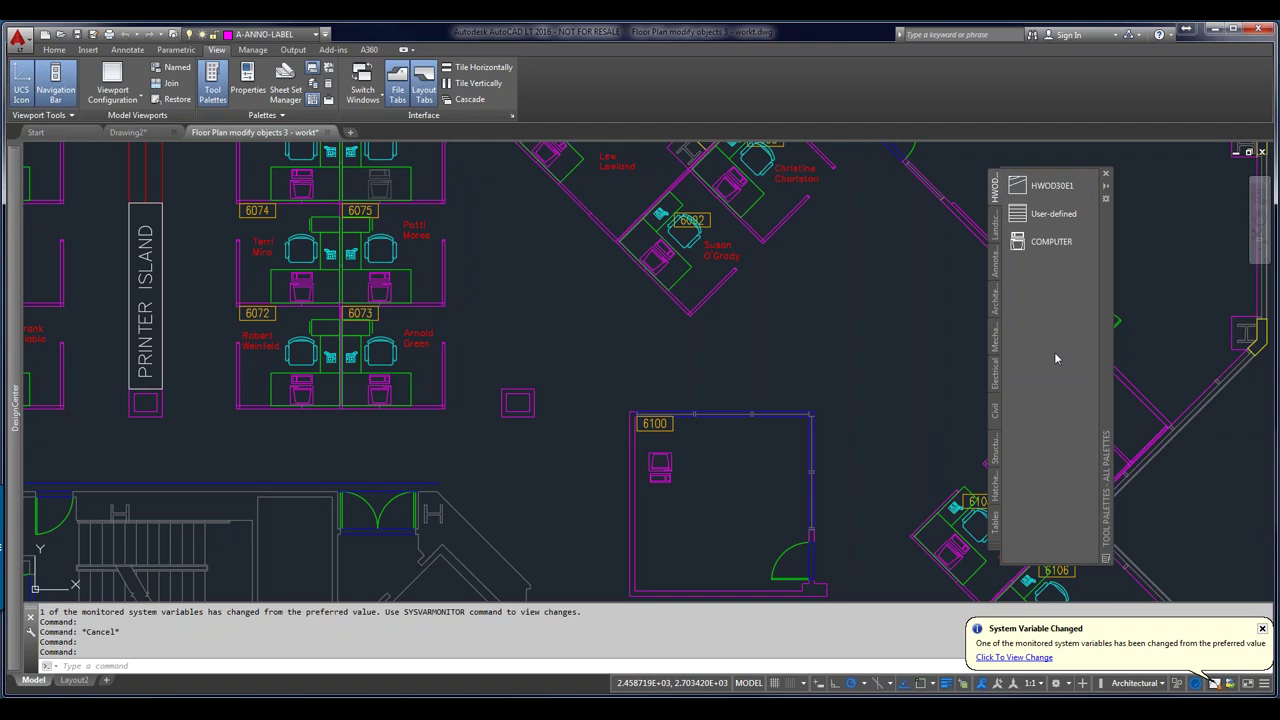
Review the COMPUTER tool's properties (layer CPU, rotation 180.00), accept them, and return to Drawing2
right_click(1048, 245)
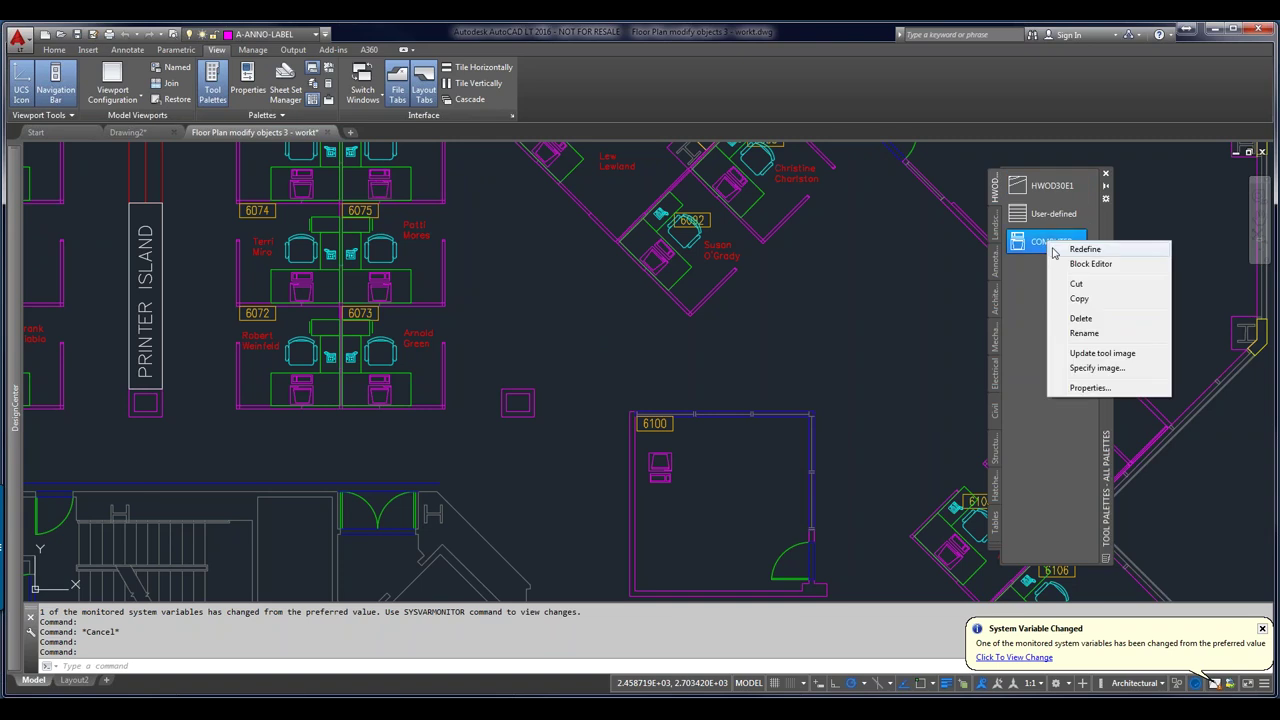
left_click(1089, 388)
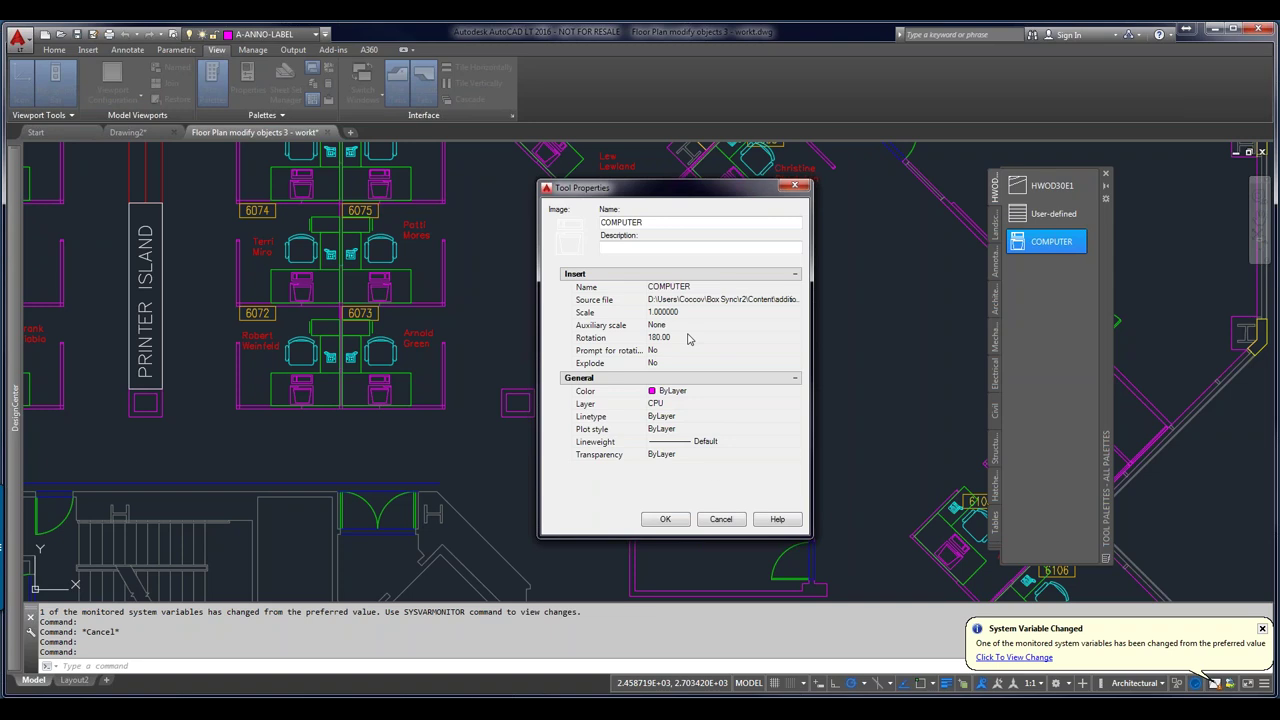
left_click(666, 520)
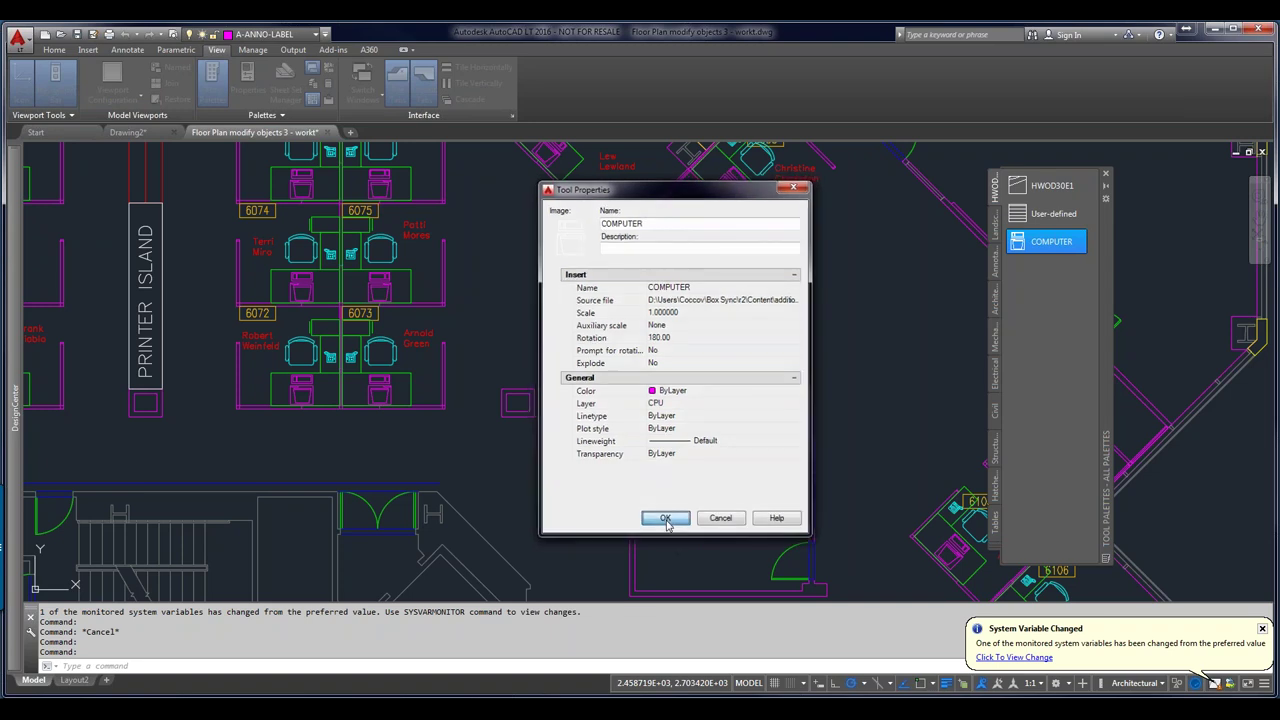
left_click(130, 132)
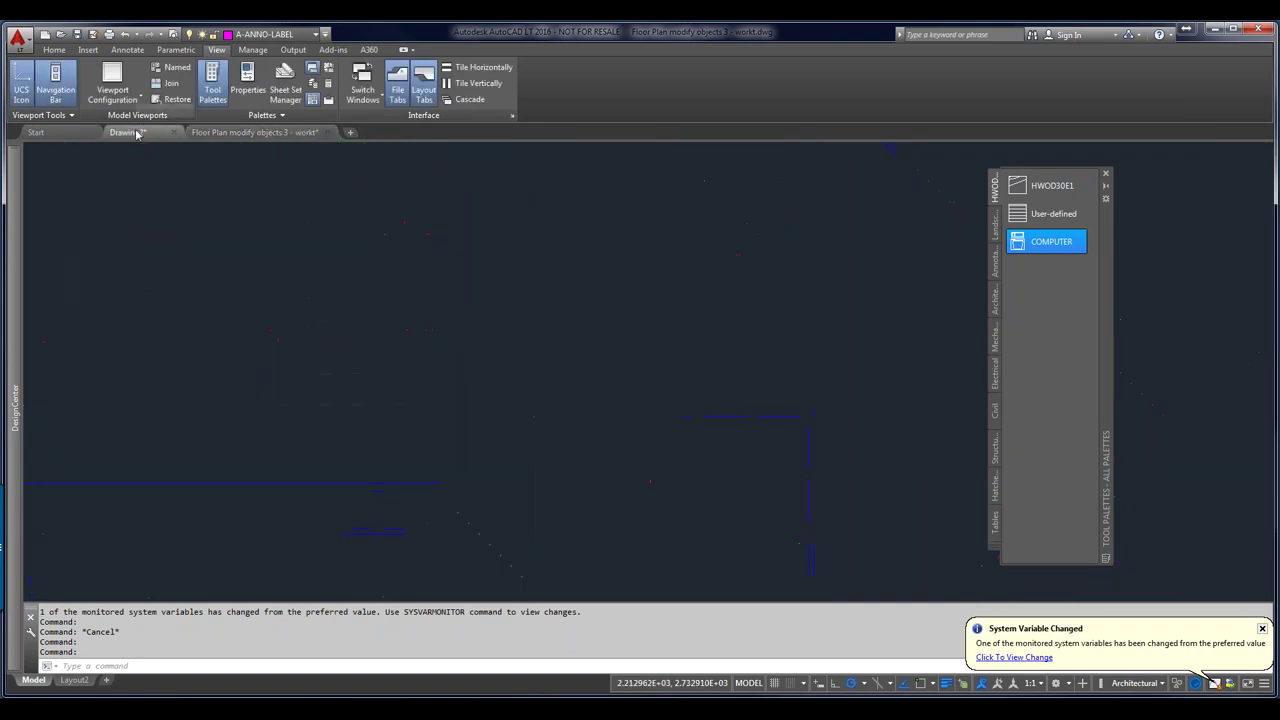
Insert the COMPUTER block from the palette onto the desk in the right room of Drawing2
left_click(1042, 245)
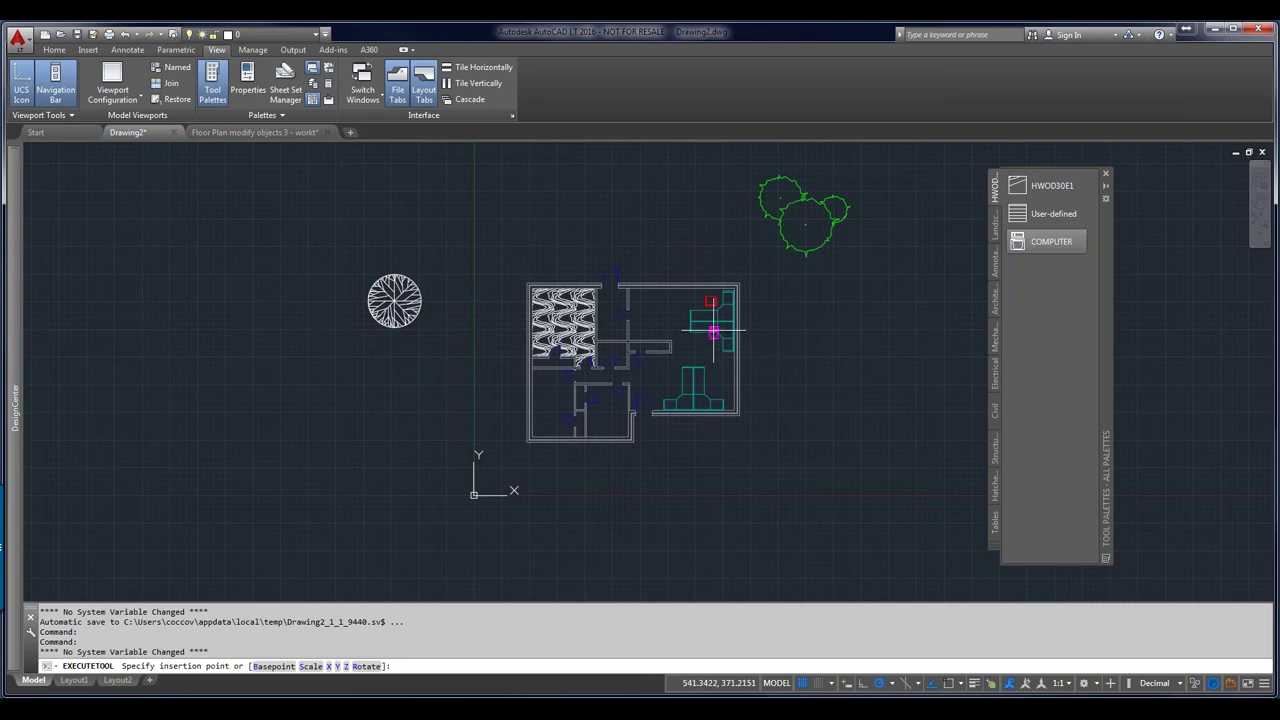
scroll(716, 330, "up", 6)
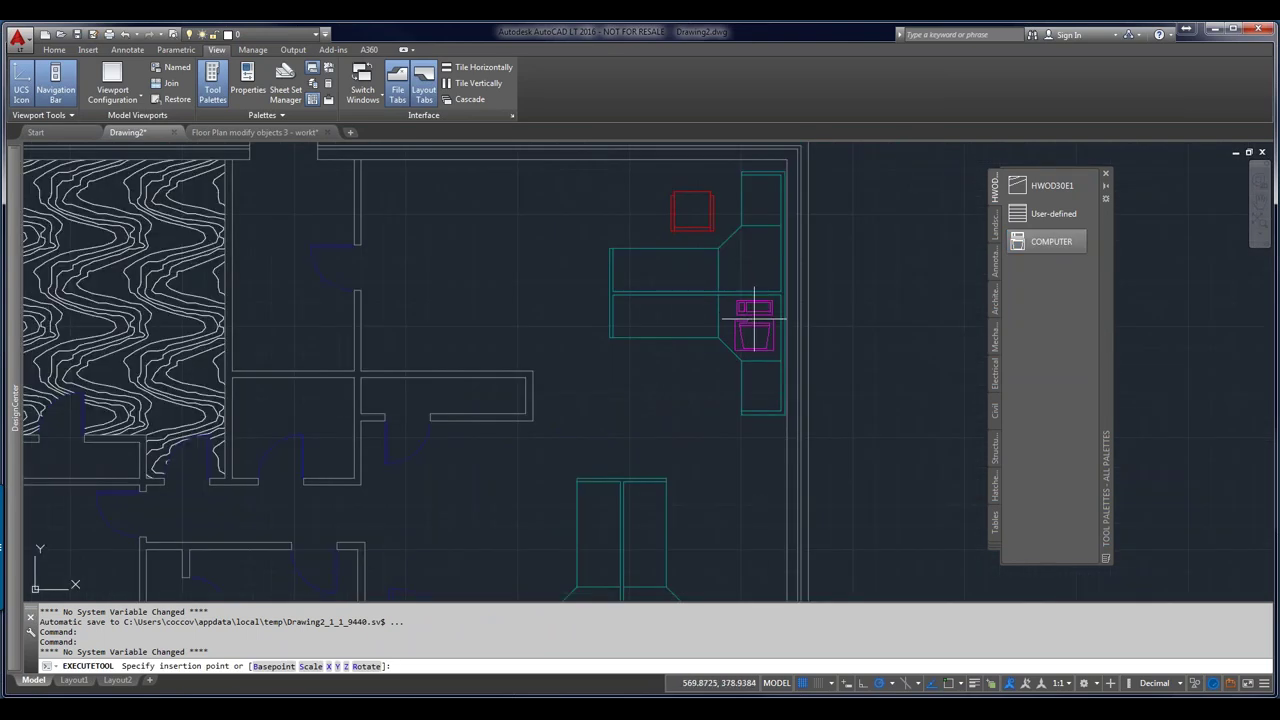
left_click(763, 322)
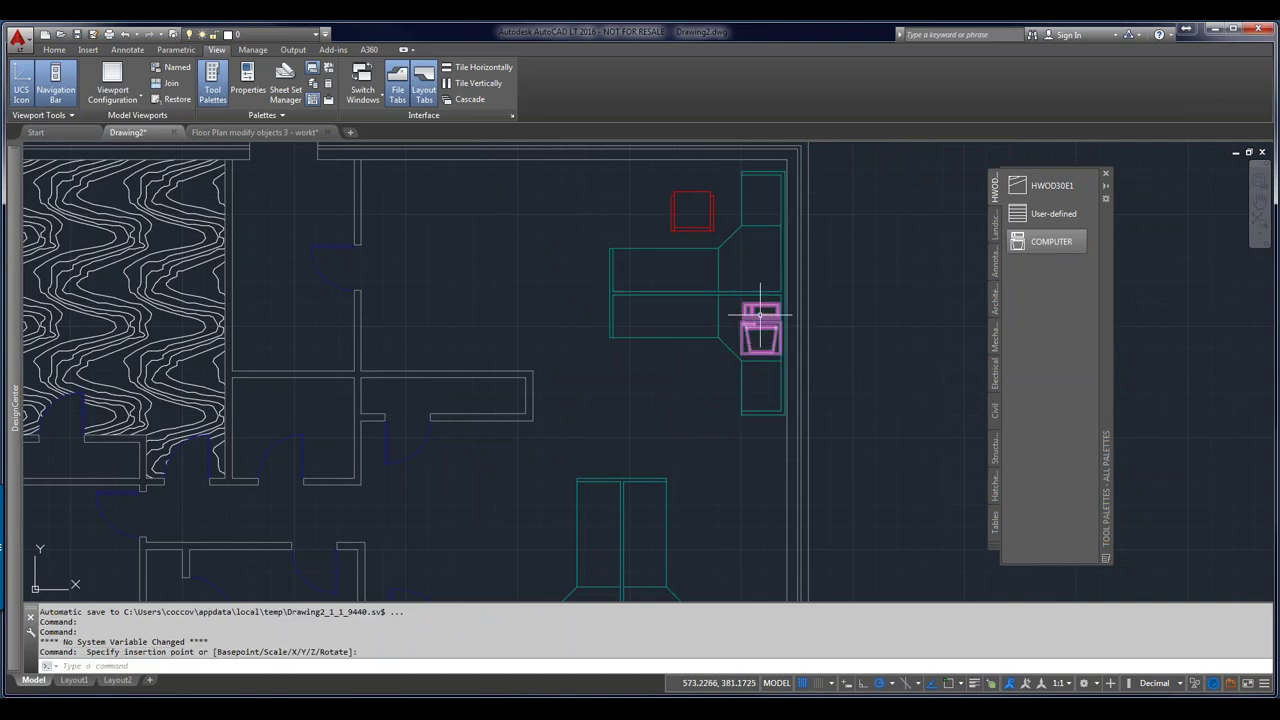
Check the layer list unchanged, then return to the Floor Plan modify objects 3 drawing
left_click(317, 36)
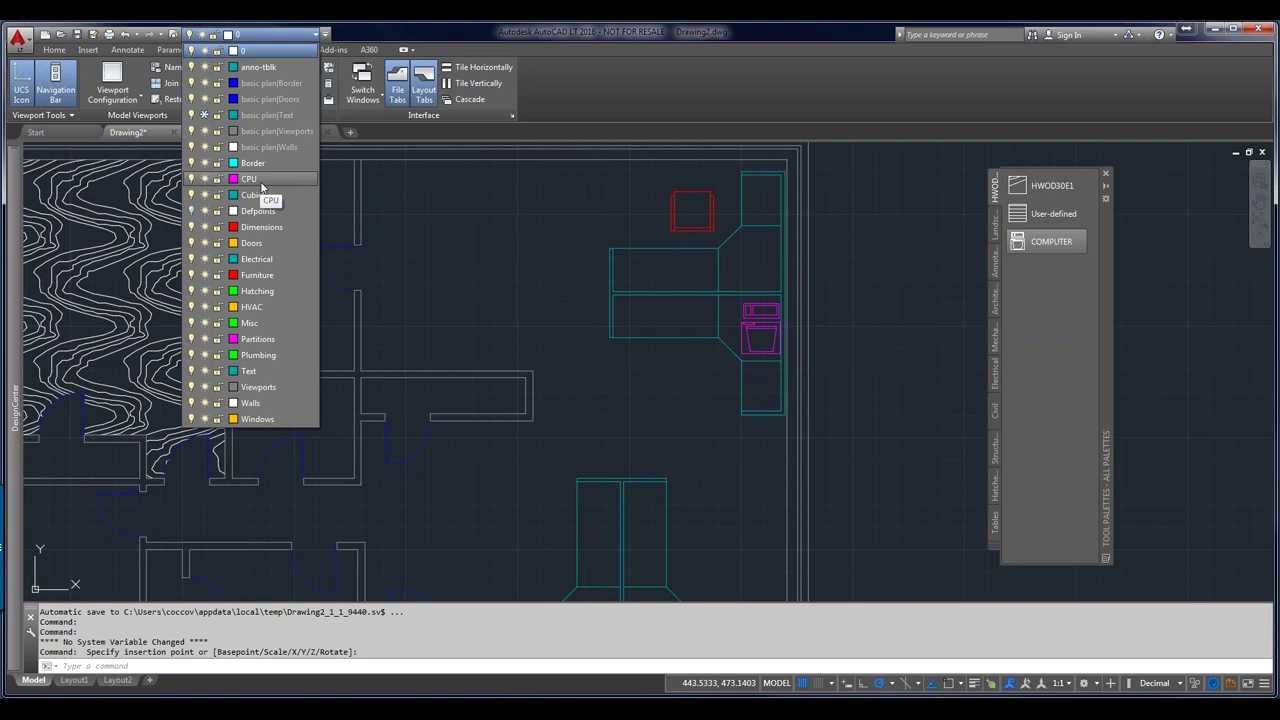
left_click(1085, 345)
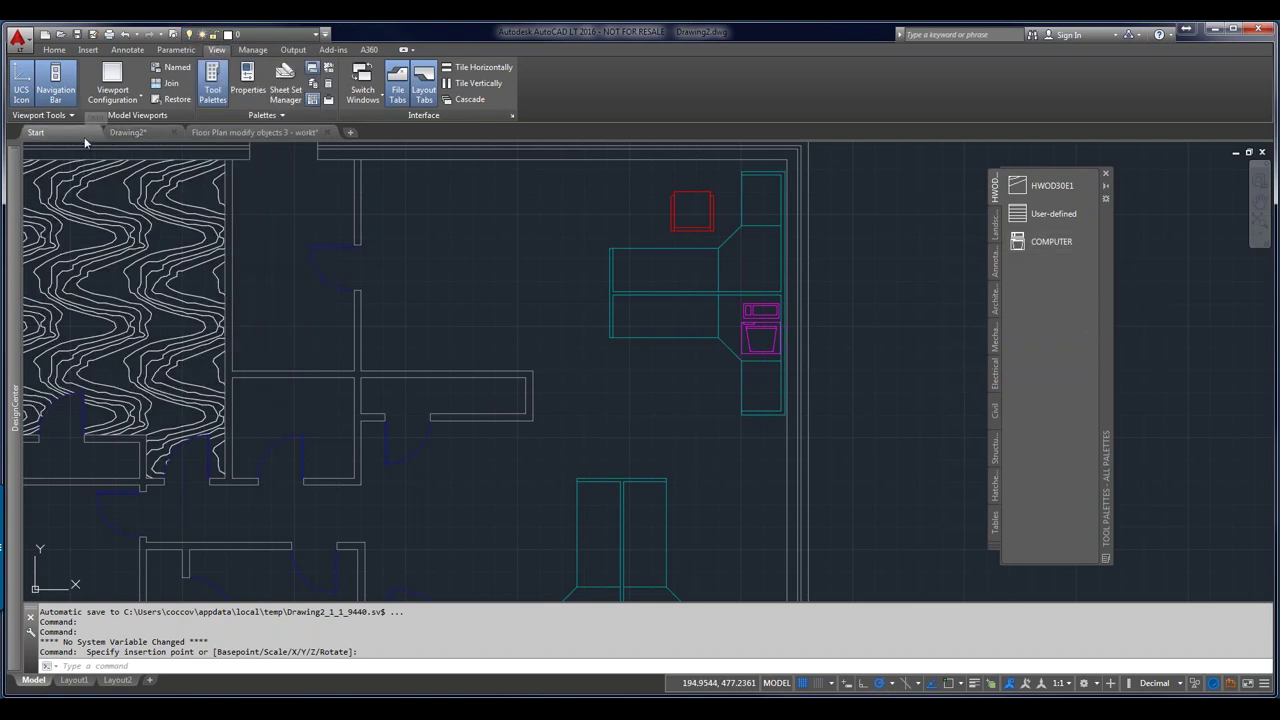
left_click(35, 132)
left_click(230, 131)
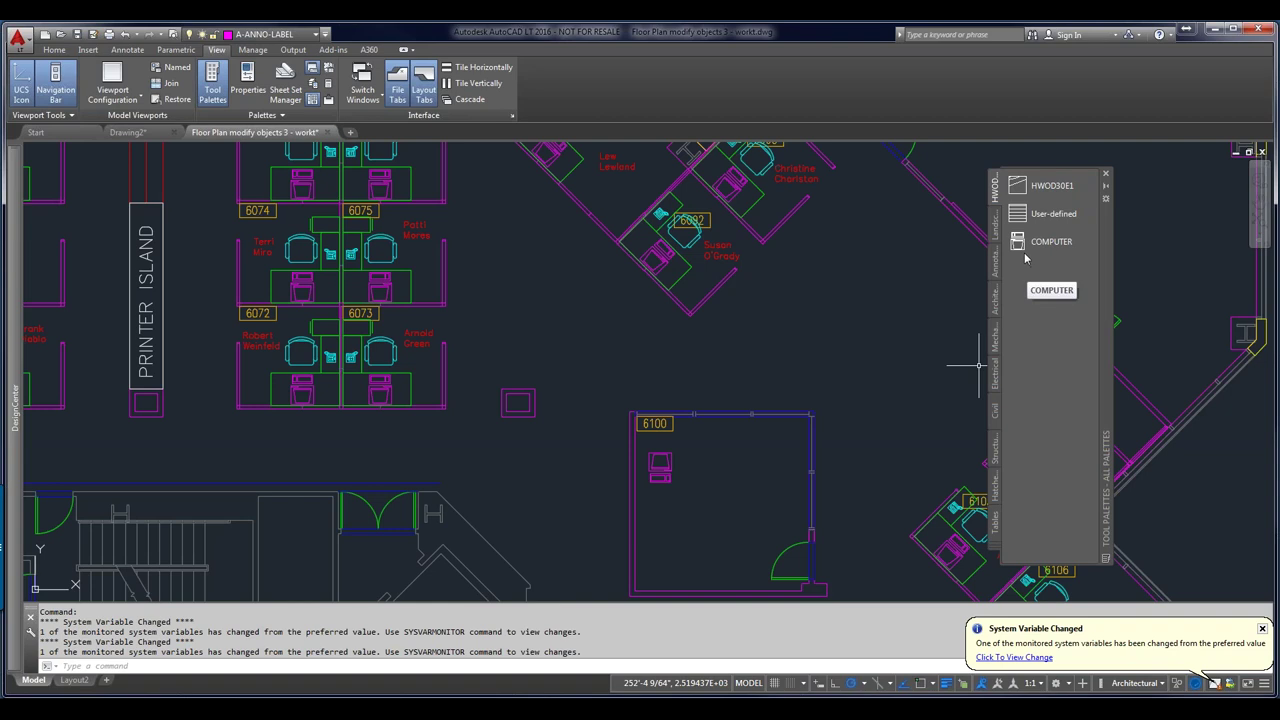
Drag an employee name label onto the HWOD30E1 palette below COMPUTER as a new MText tool
left_click(735, 255)
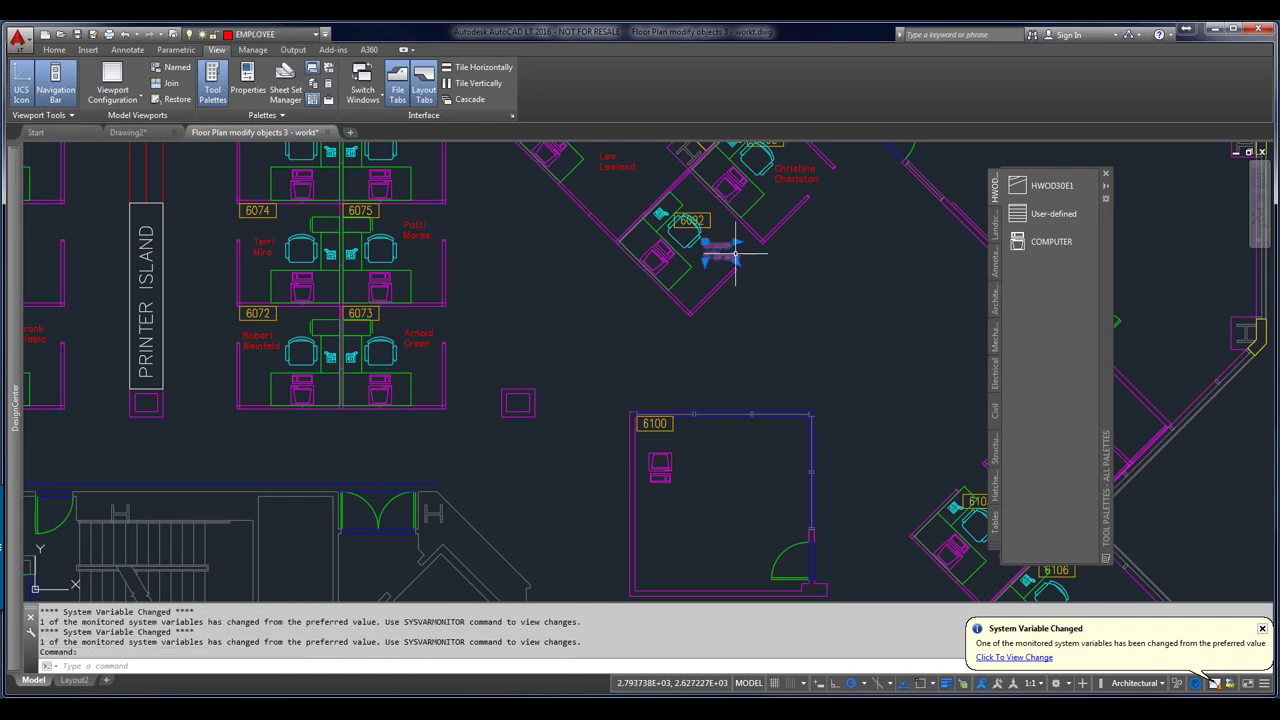
left_click_drag(735, 255, 1040, 318)
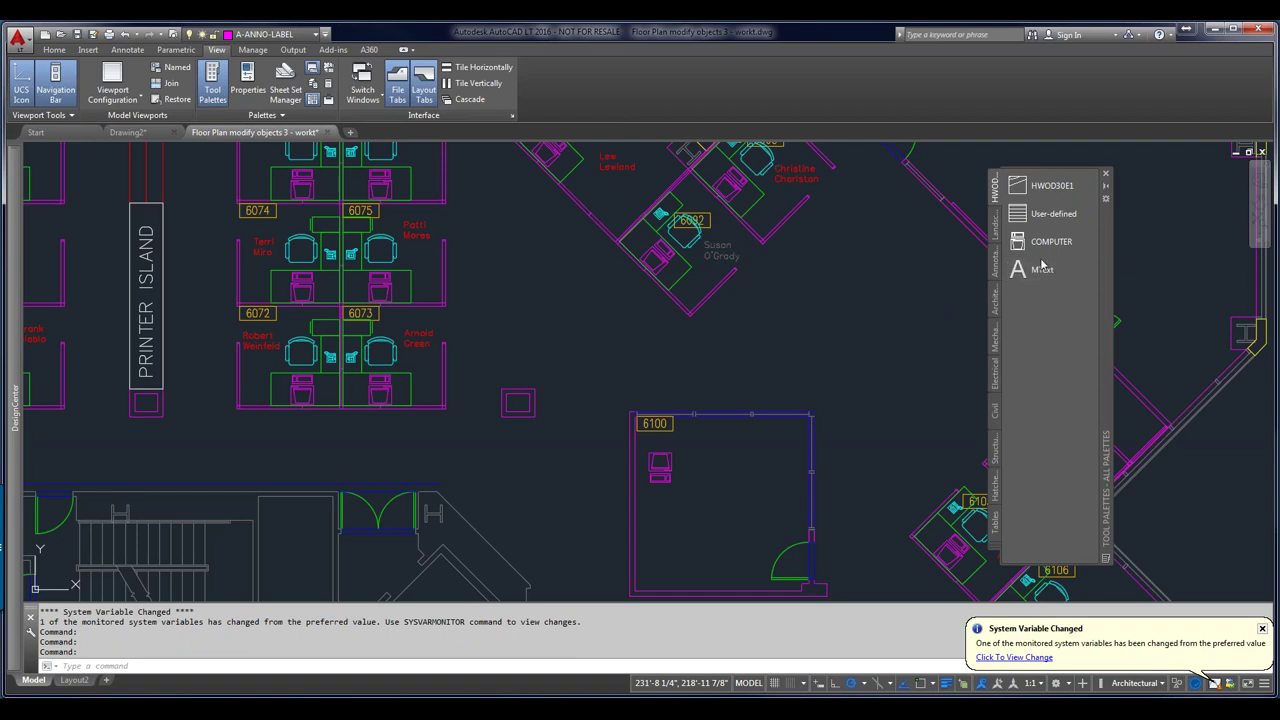
right_click(1042, 270)
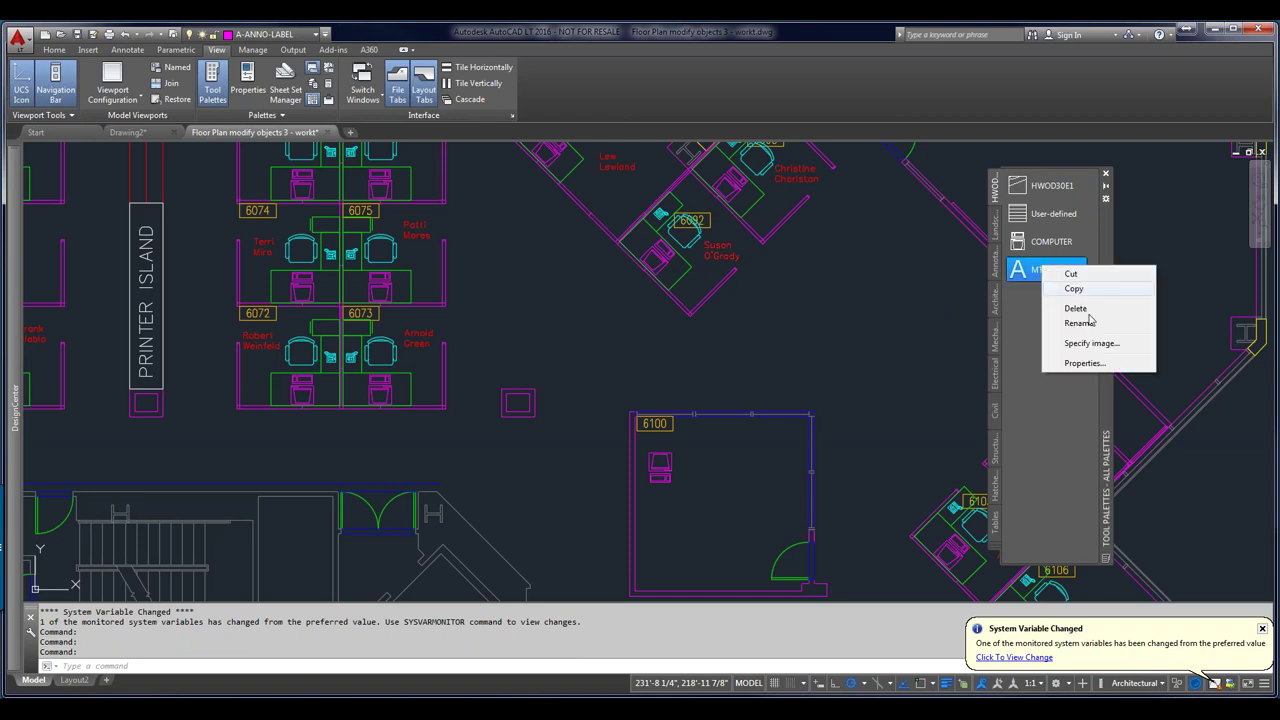
Review and accept the MText tool's properties (layer EMPLOYEE, style ARCHITXT), then return to Drawing2
left_click(1084, 362)
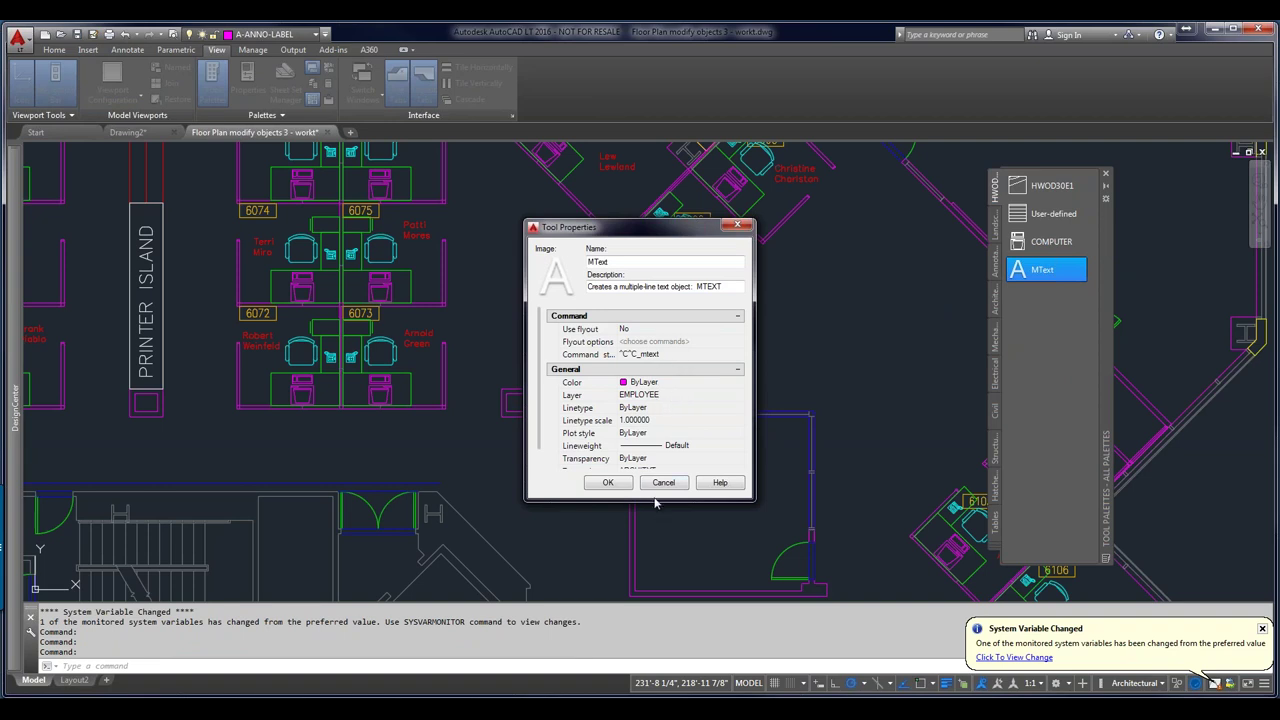
left_click_drag(655, 499, 642, 575)
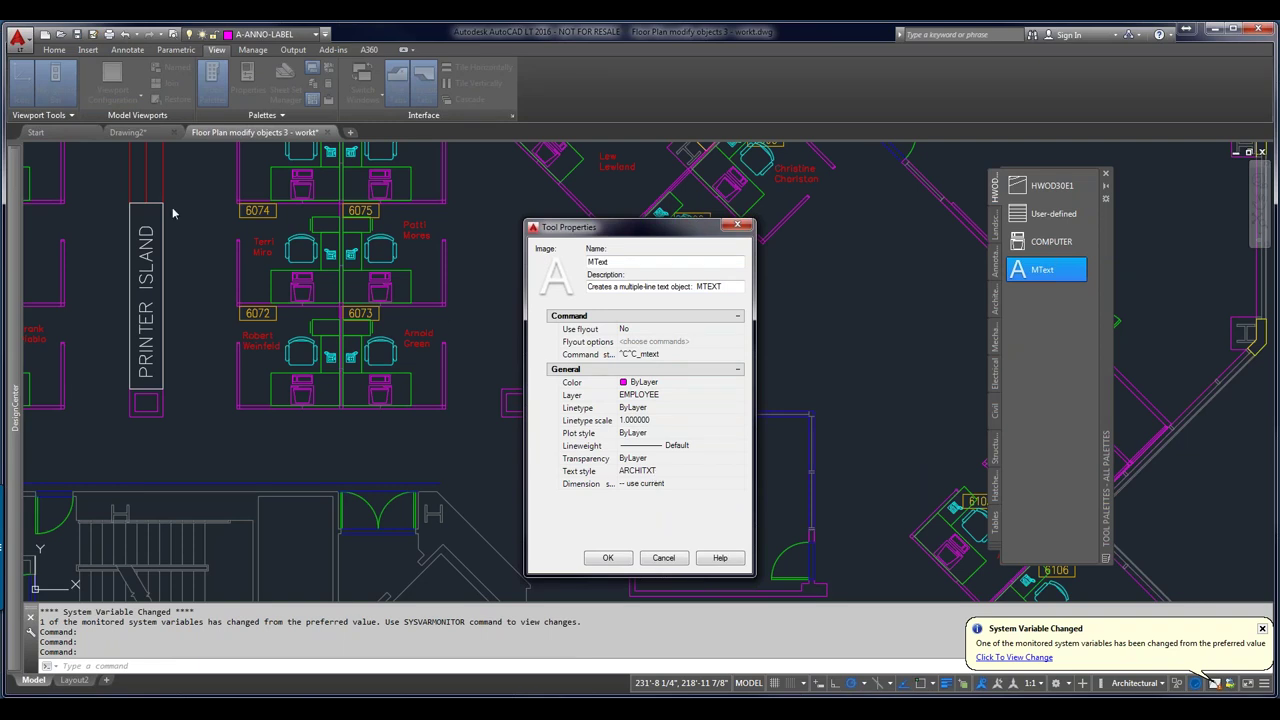
left_click(618, 557)
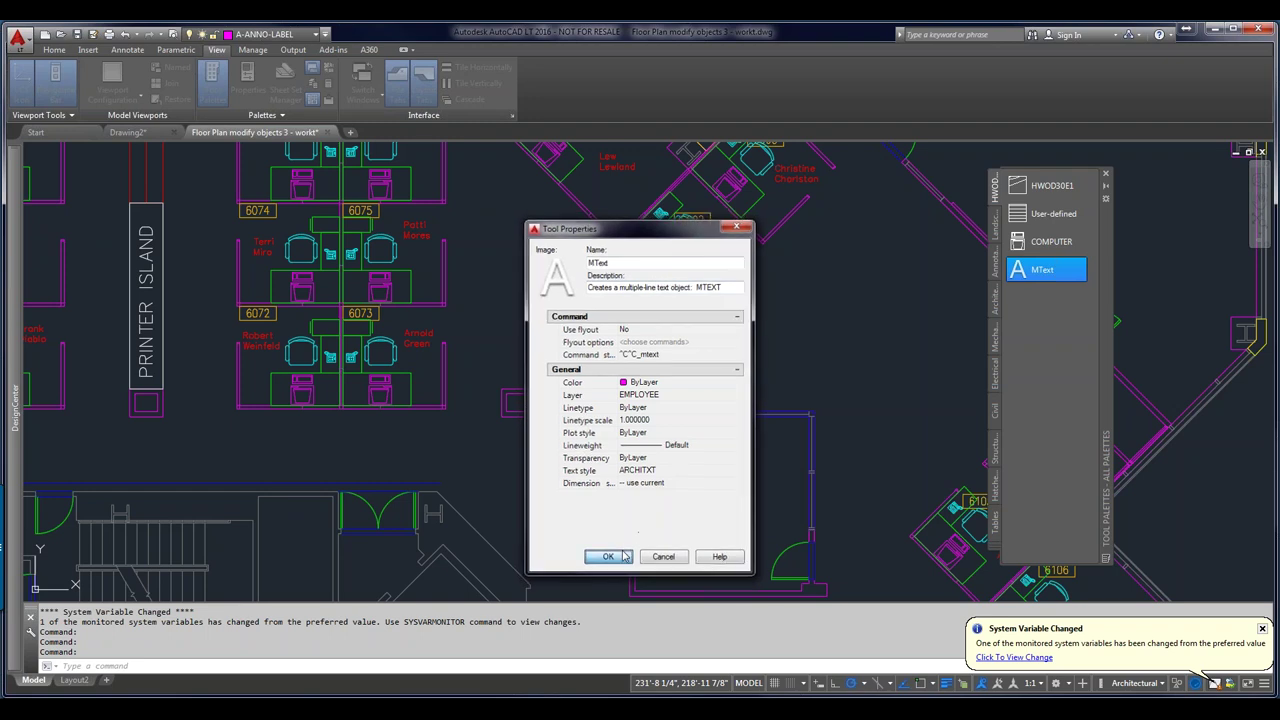
left_click(128, 132)
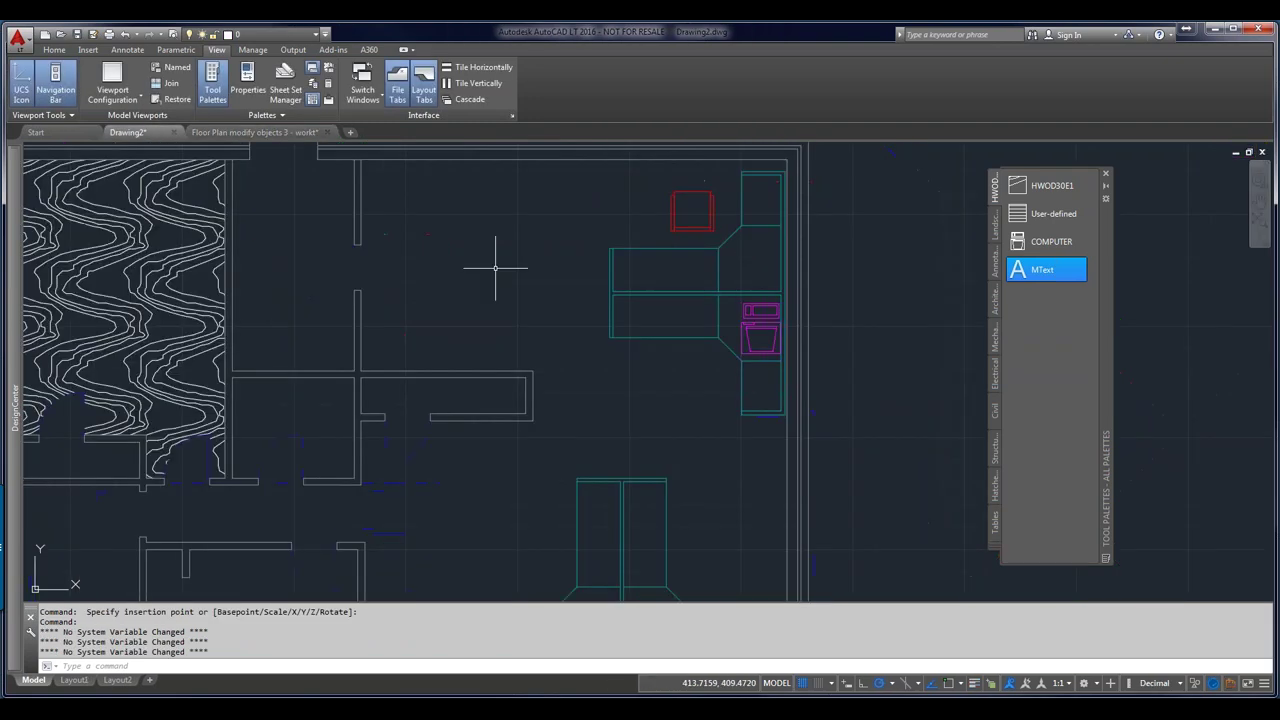
Place an 'Imported text' label near the top of Drawing2 with the MText palette tool and select it
left_click(1030, 271)
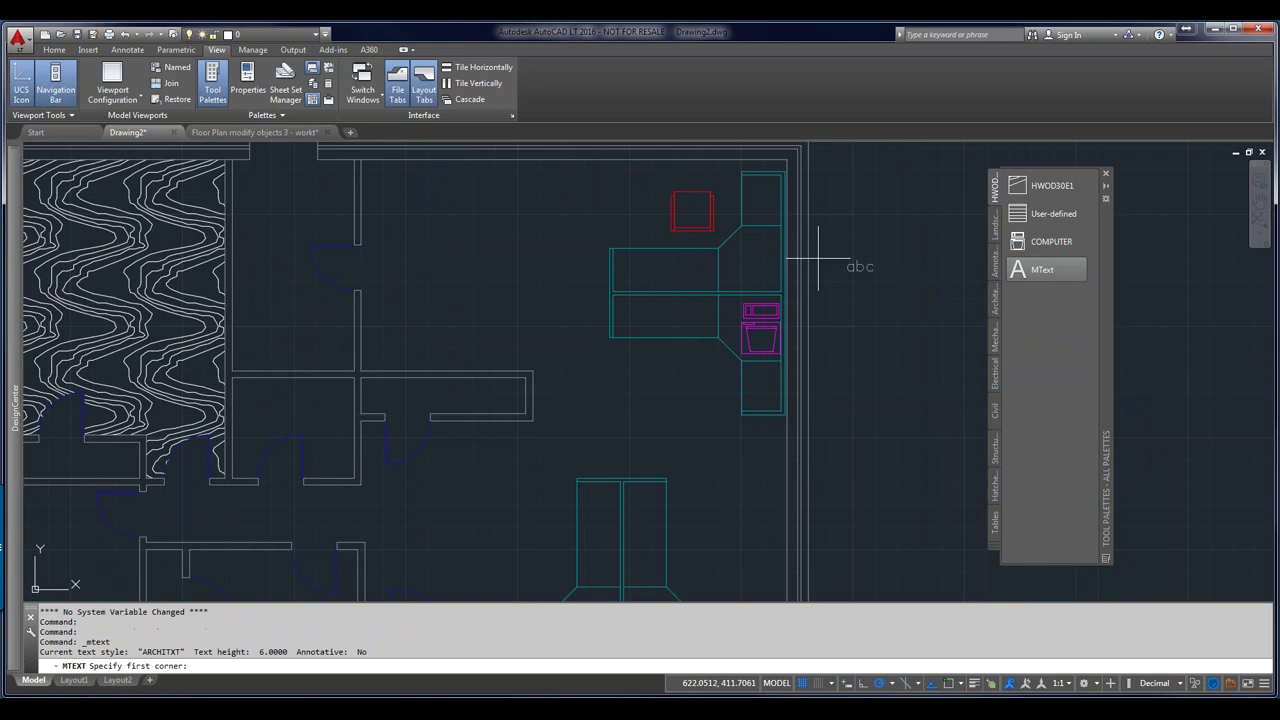
left_click(408, 185)
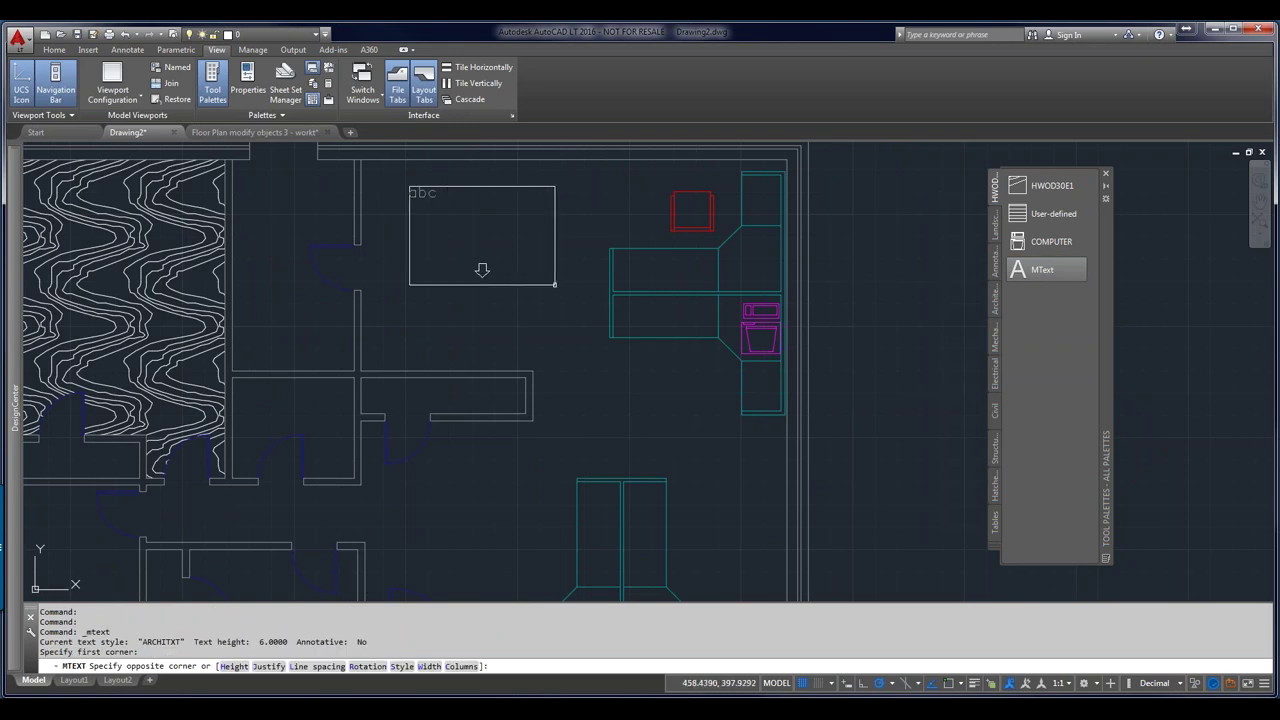
left_click(556, 287)
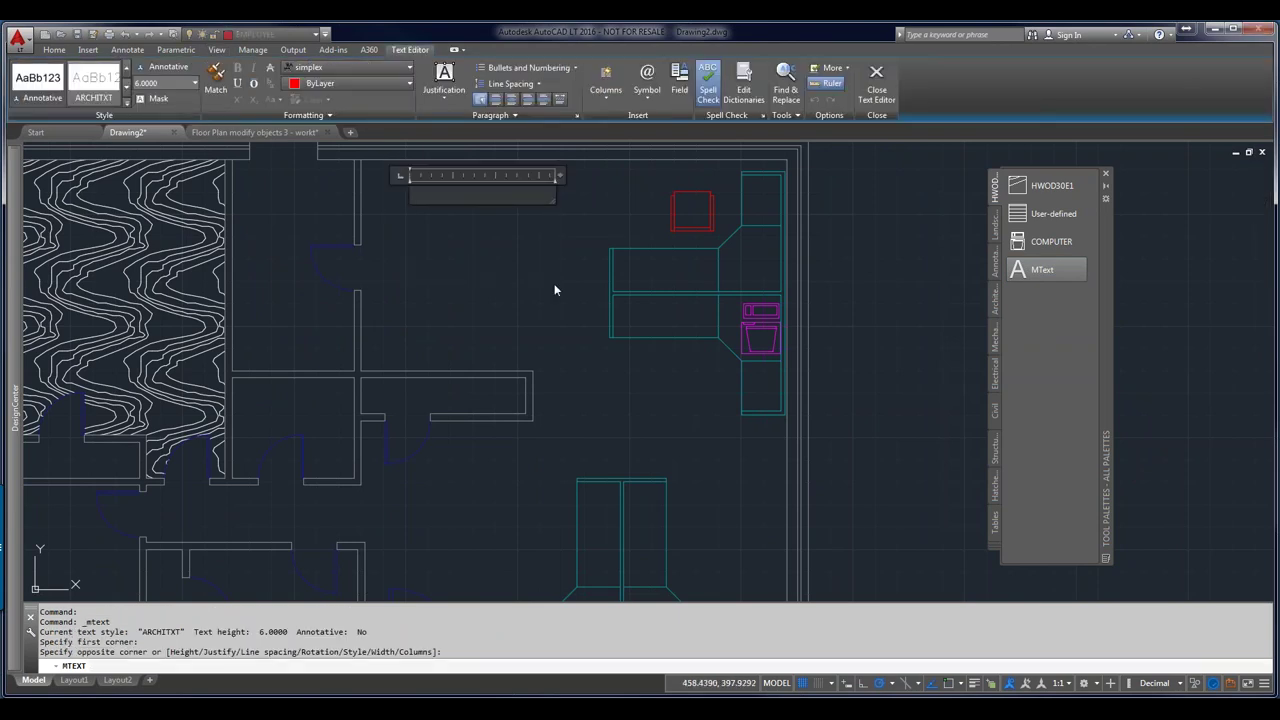
type("Imported text")
left_click(556, 270)
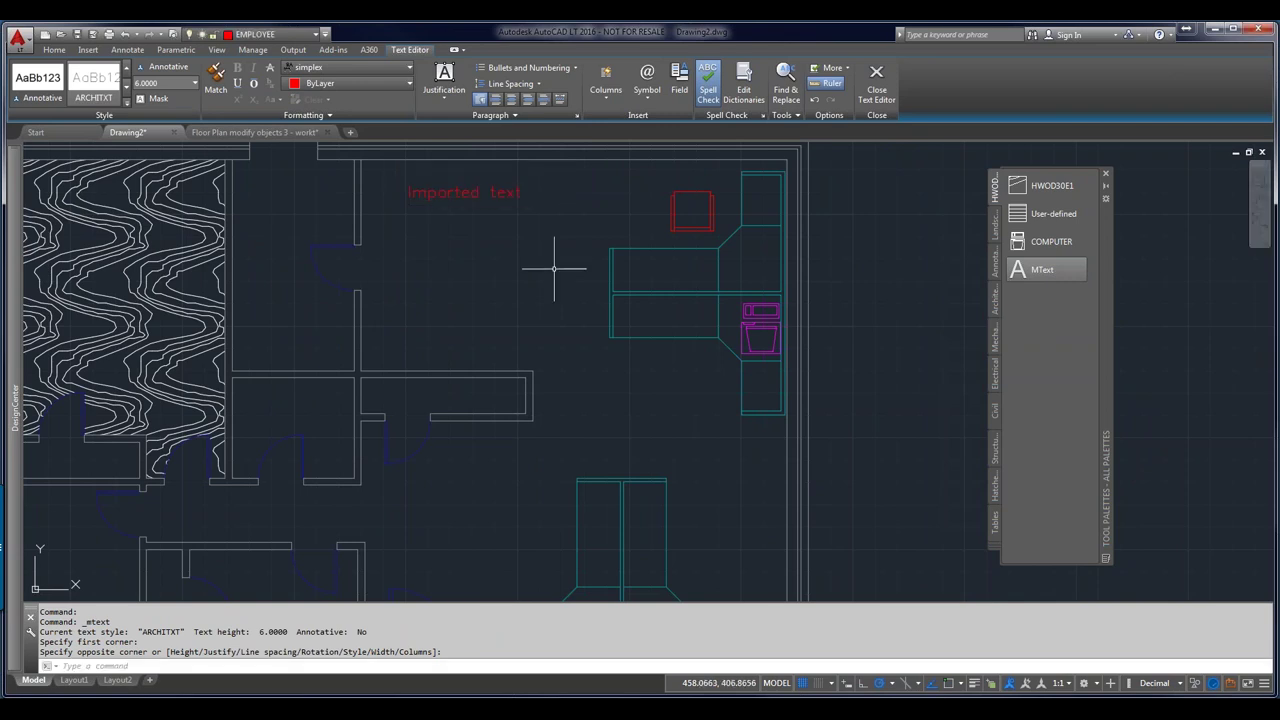
left_click(465, 192)
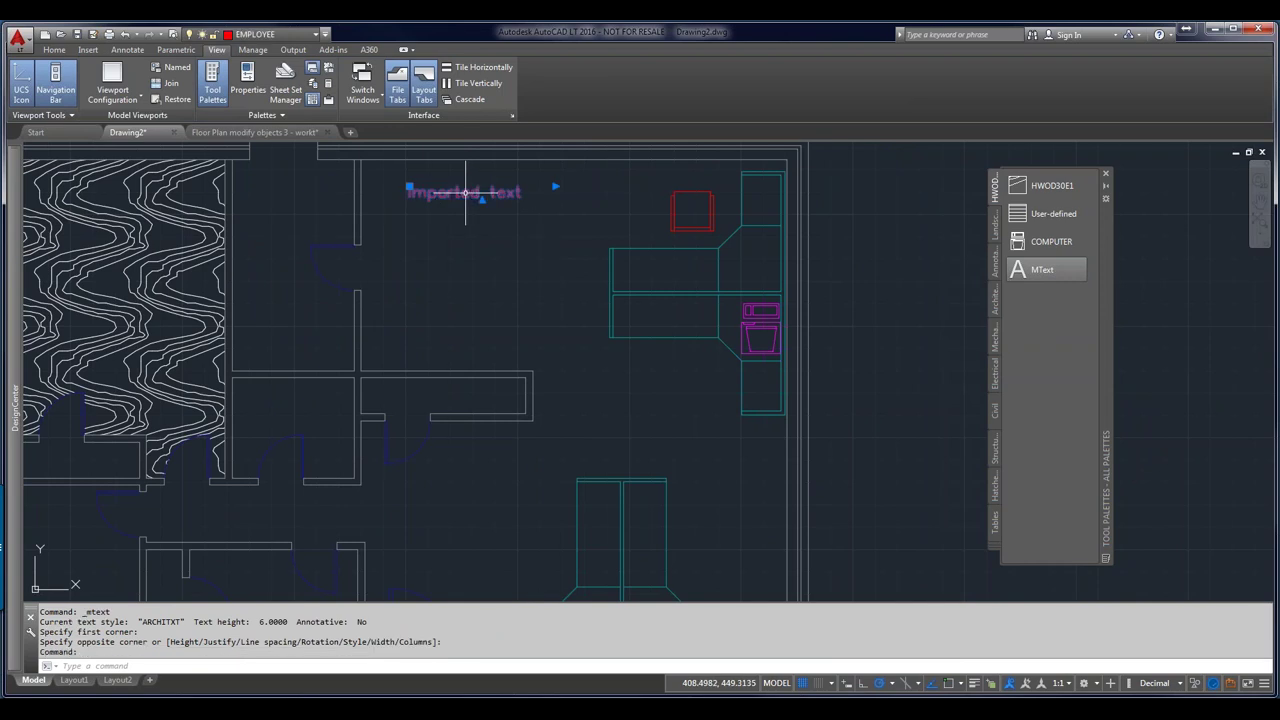
Show the Imported text's properties (ARCHITXT, height 6.0000, EMPLOYEE layer) and switch to the Annotation palette
key("ctrl+1")
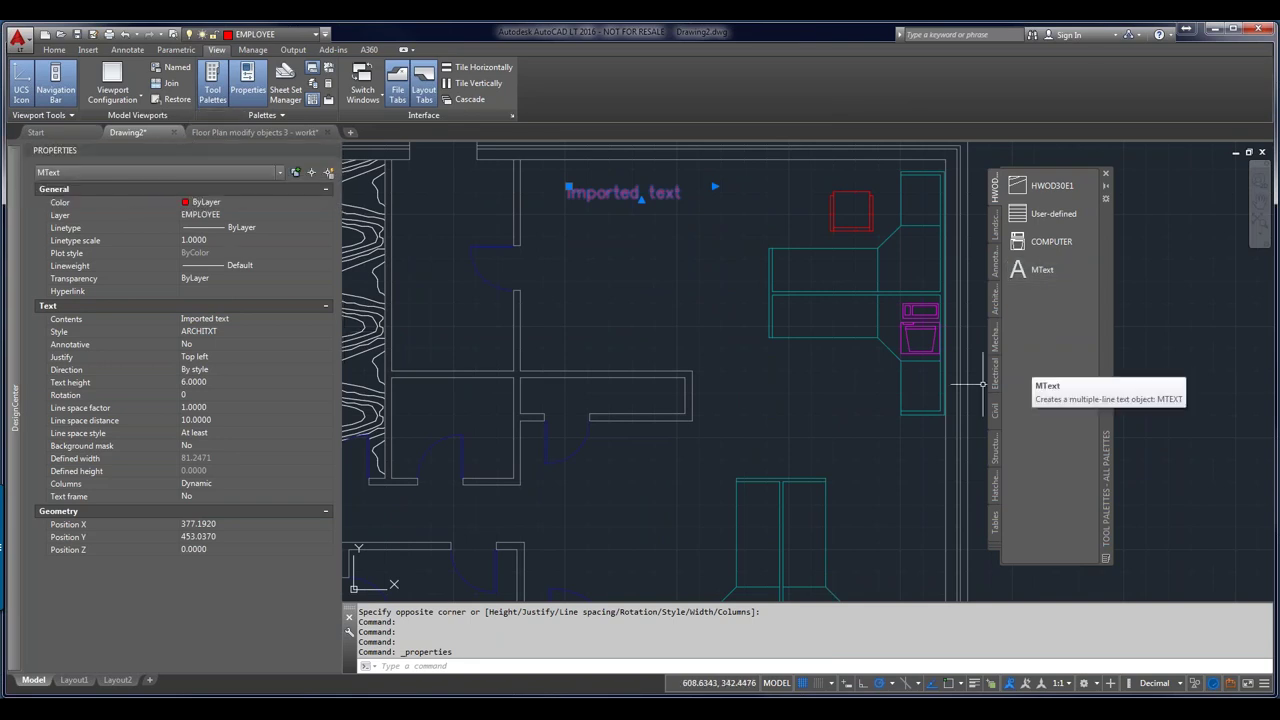
right_click(1041, 327)
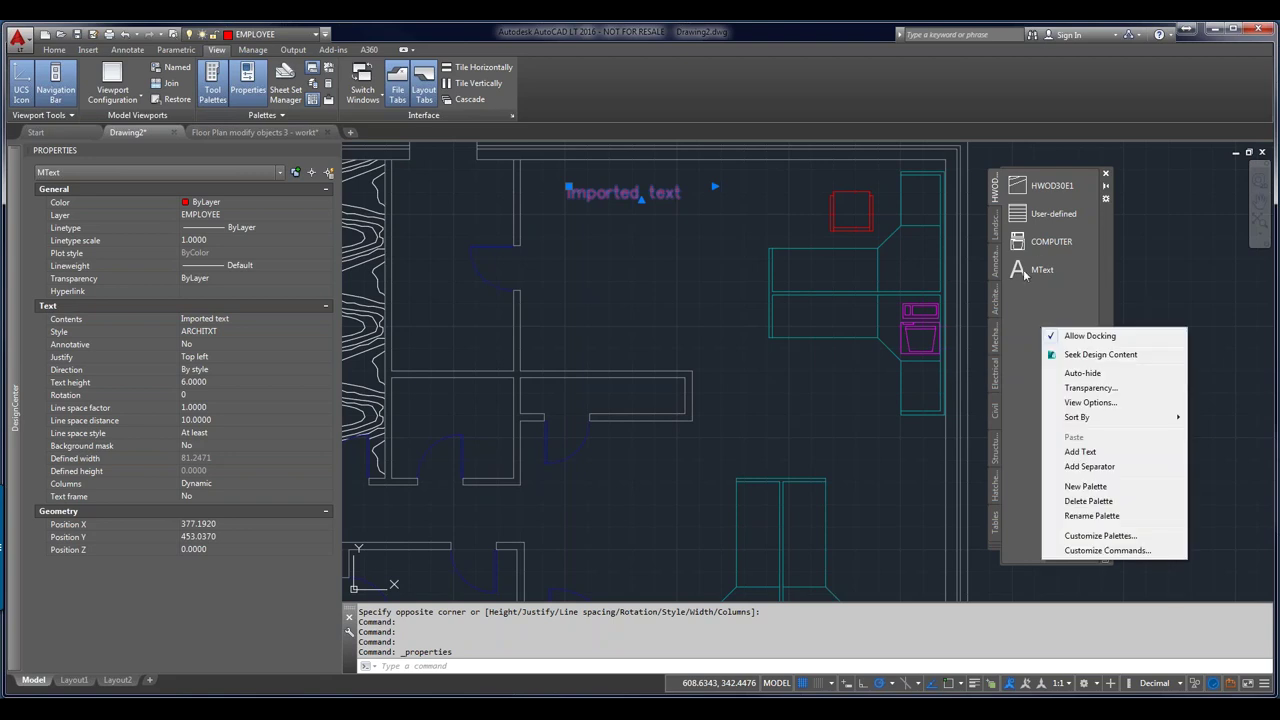
left_click(1027, 364)
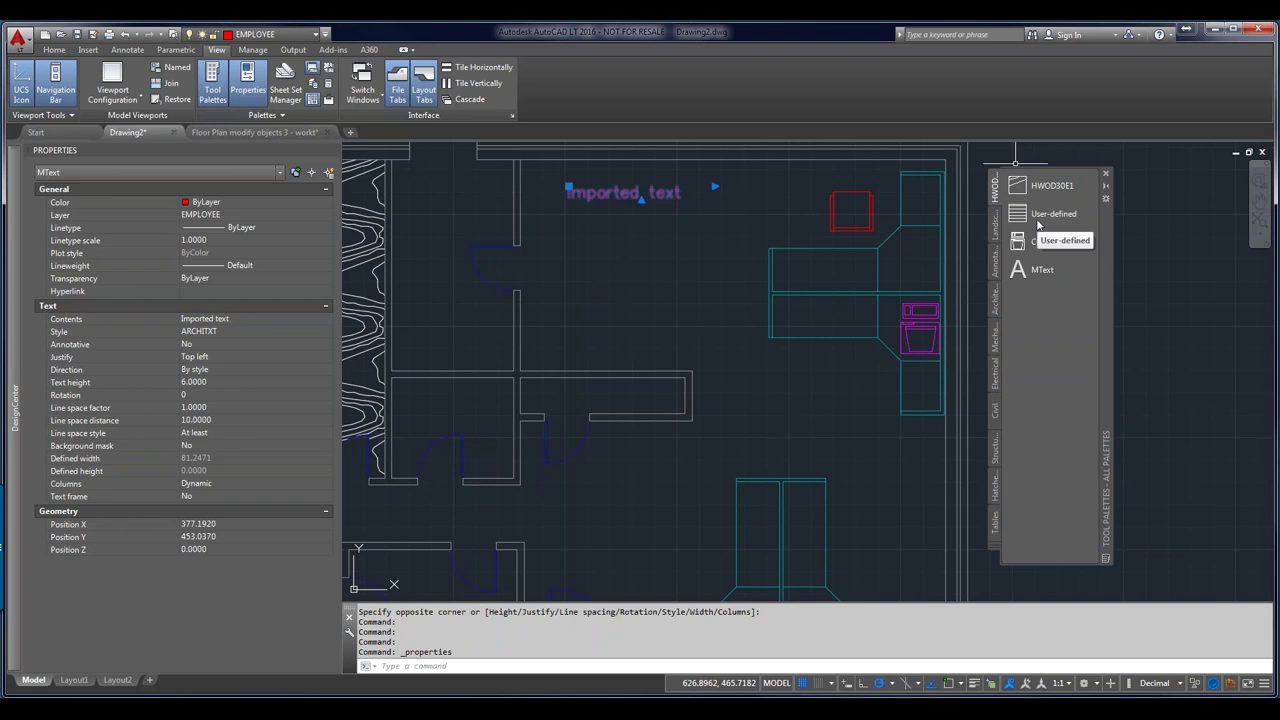
right_click(1030, 339)
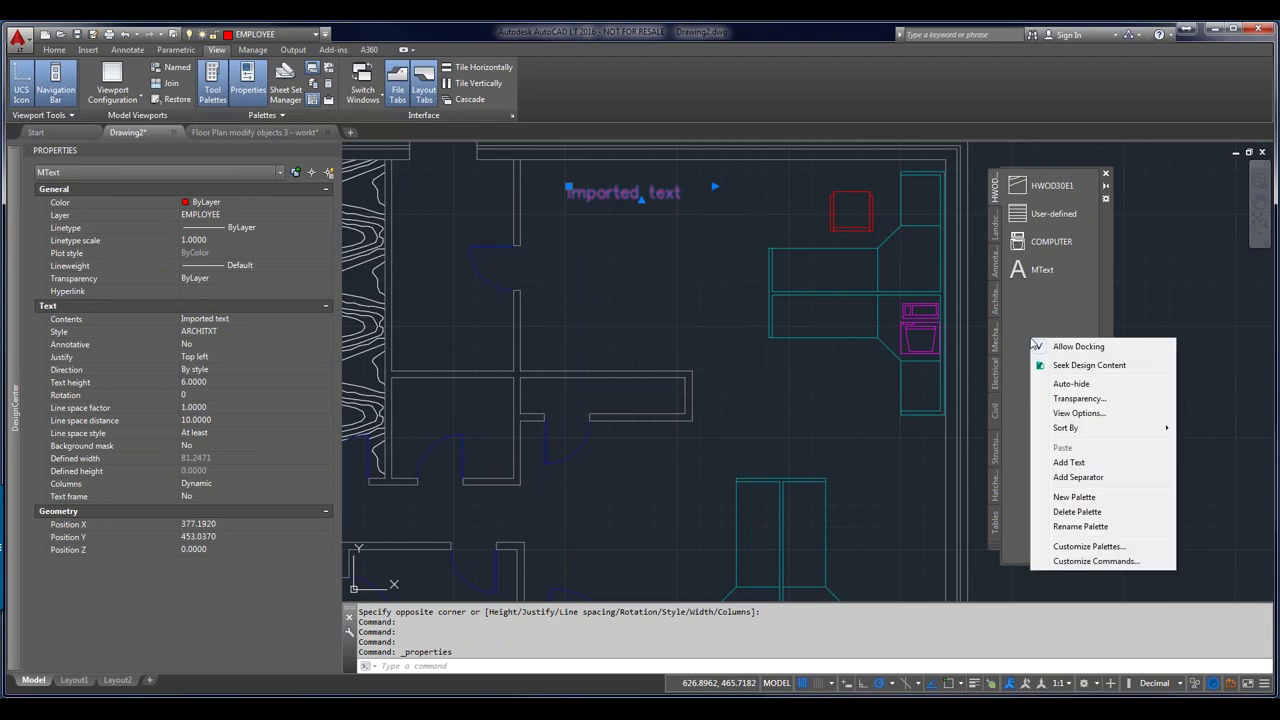
left_click(995, 268)
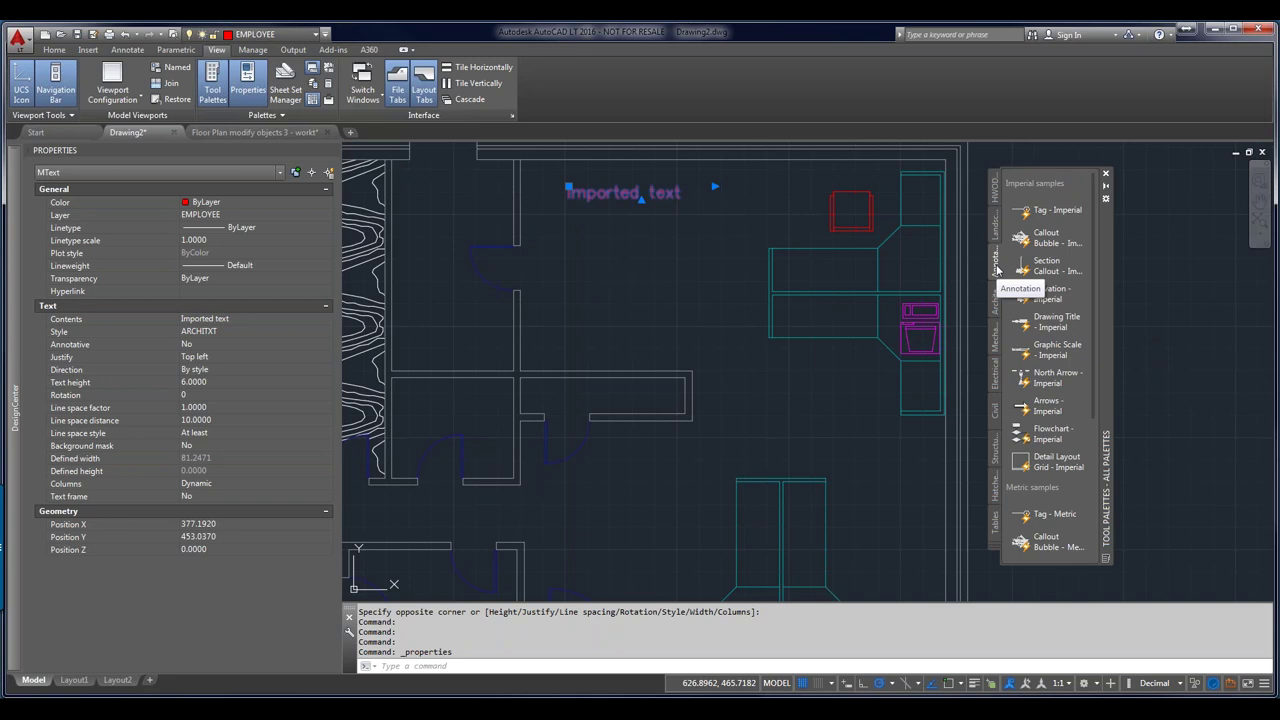
Close Properties, move the tool palettes to the drawing's centre, and show the Landscaping palette
left_click(332, 151)
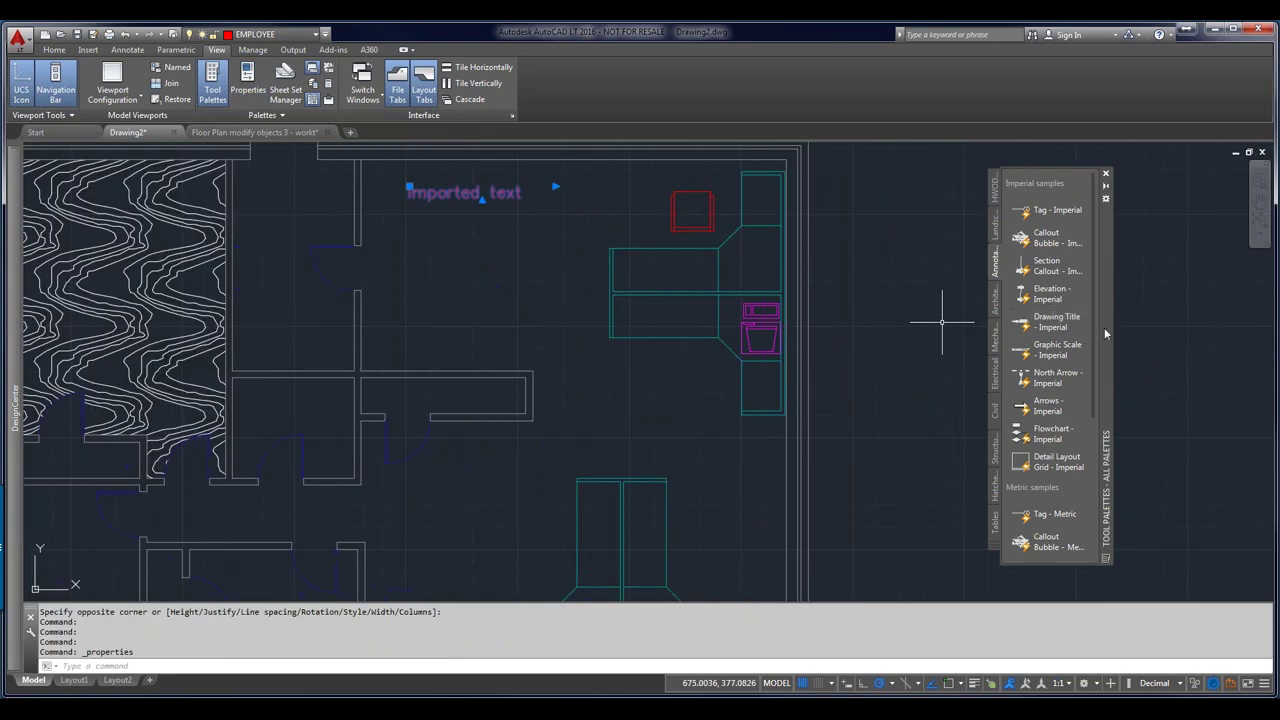
mouse_move(1102, 330)
left_mouse_down()
mouse_move(762, 283)
mouse_move(707, 331)
left_mouse_up()
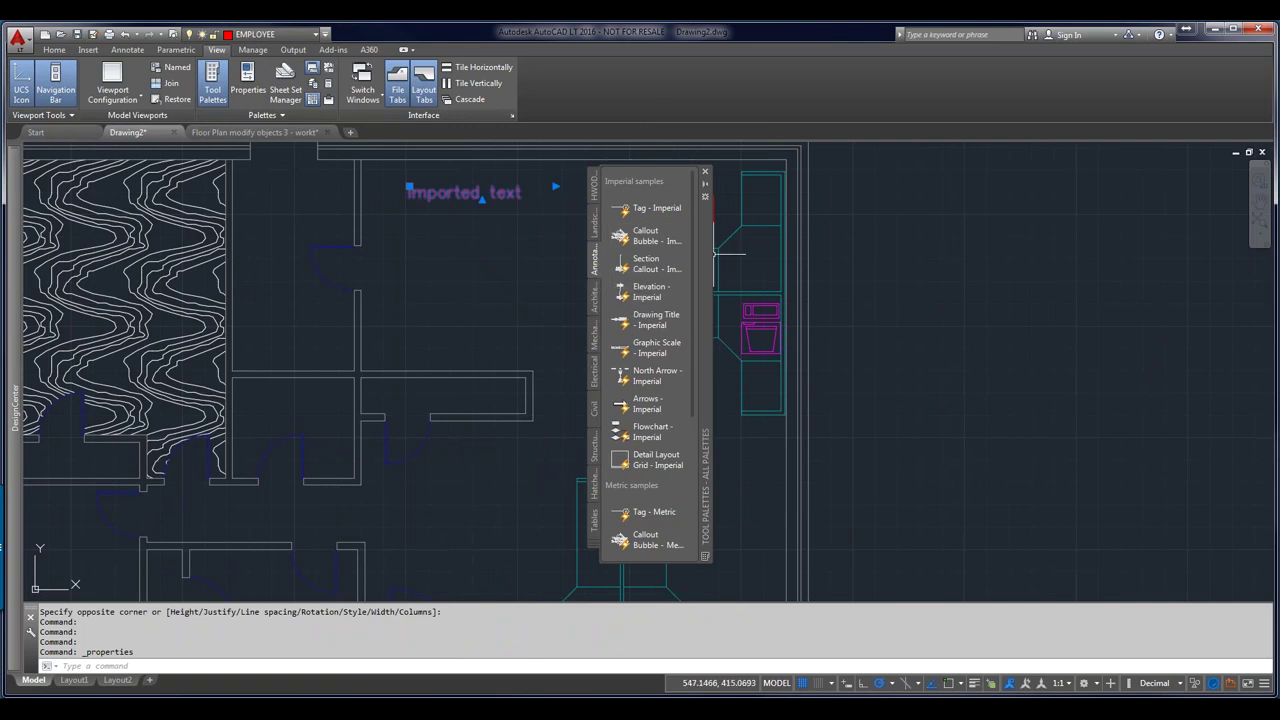
left_click(594, 188)
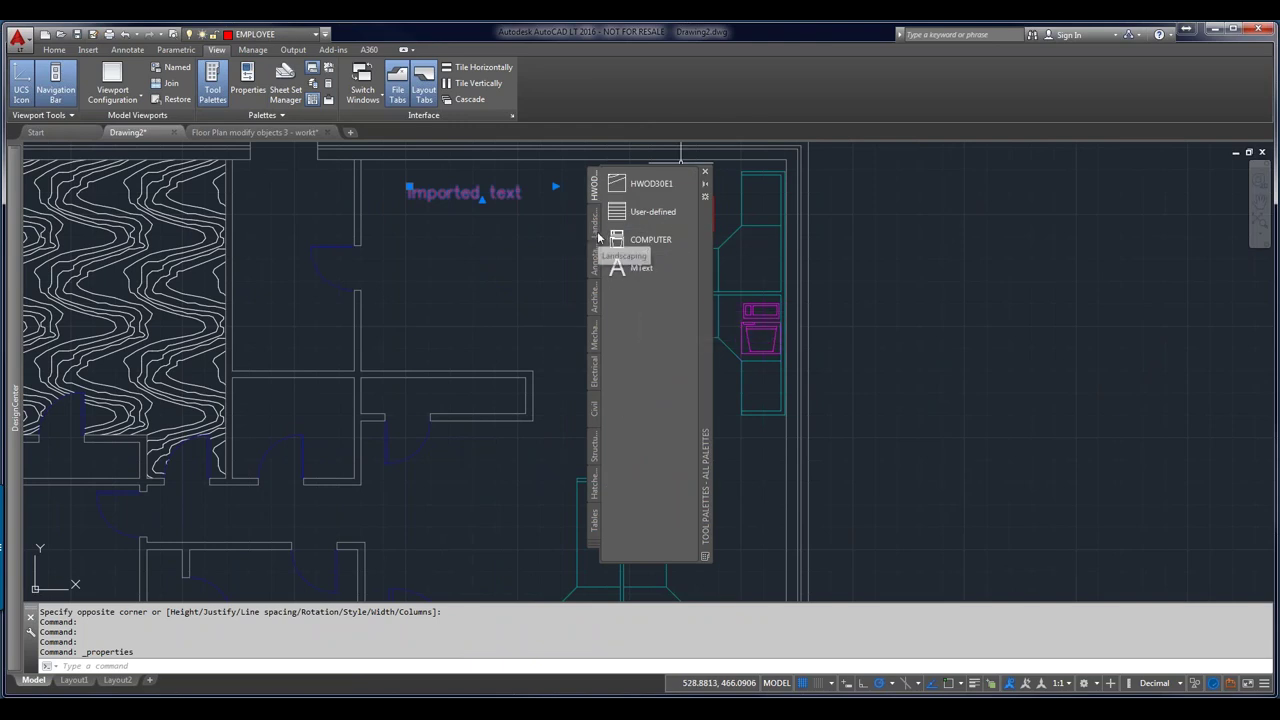
left_click(597, 236)
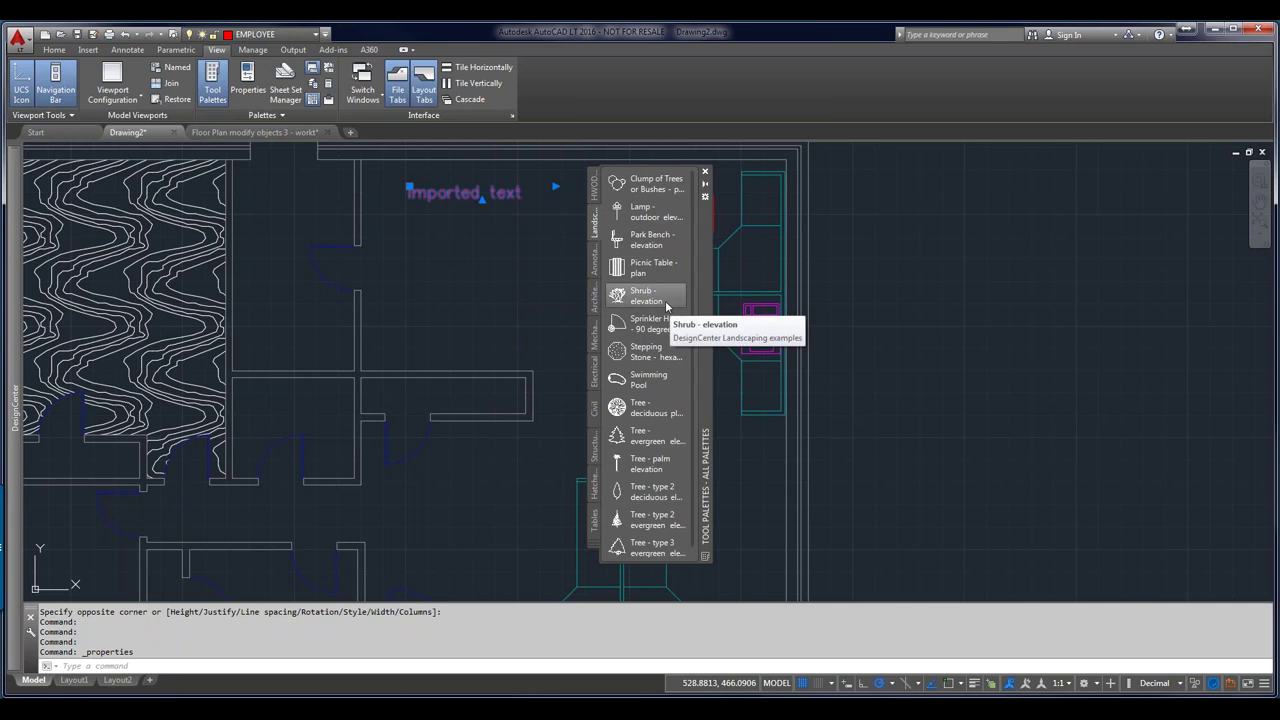
left_click(648, 519)
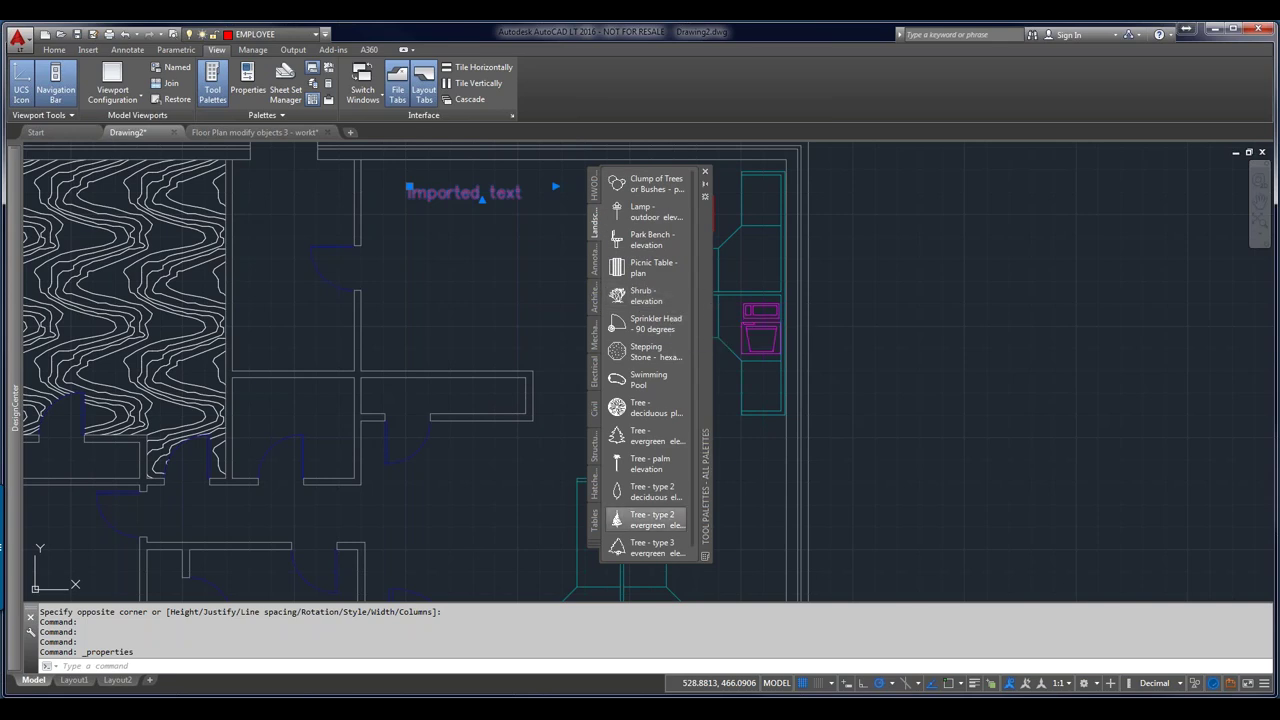
Browse the palette list and window options to reach the palette group choices
left_click(593, 549)
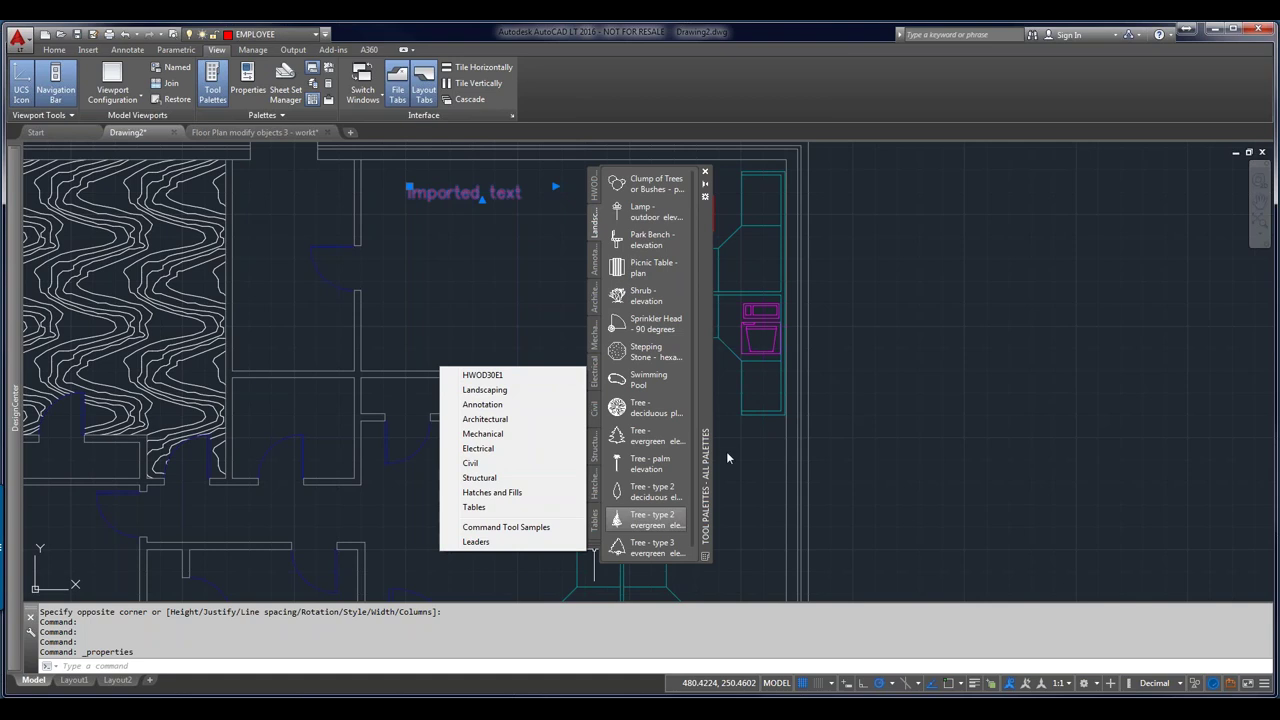
right_click(706, 478)
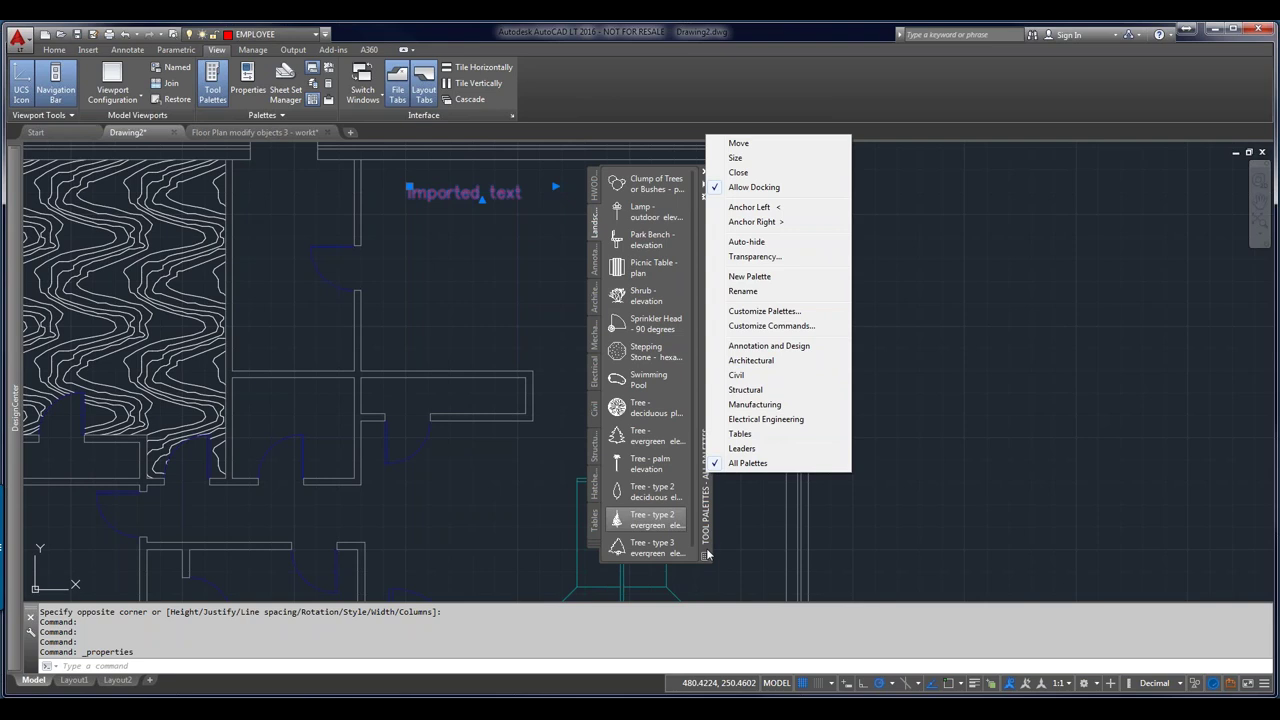
left_click(707, 545)
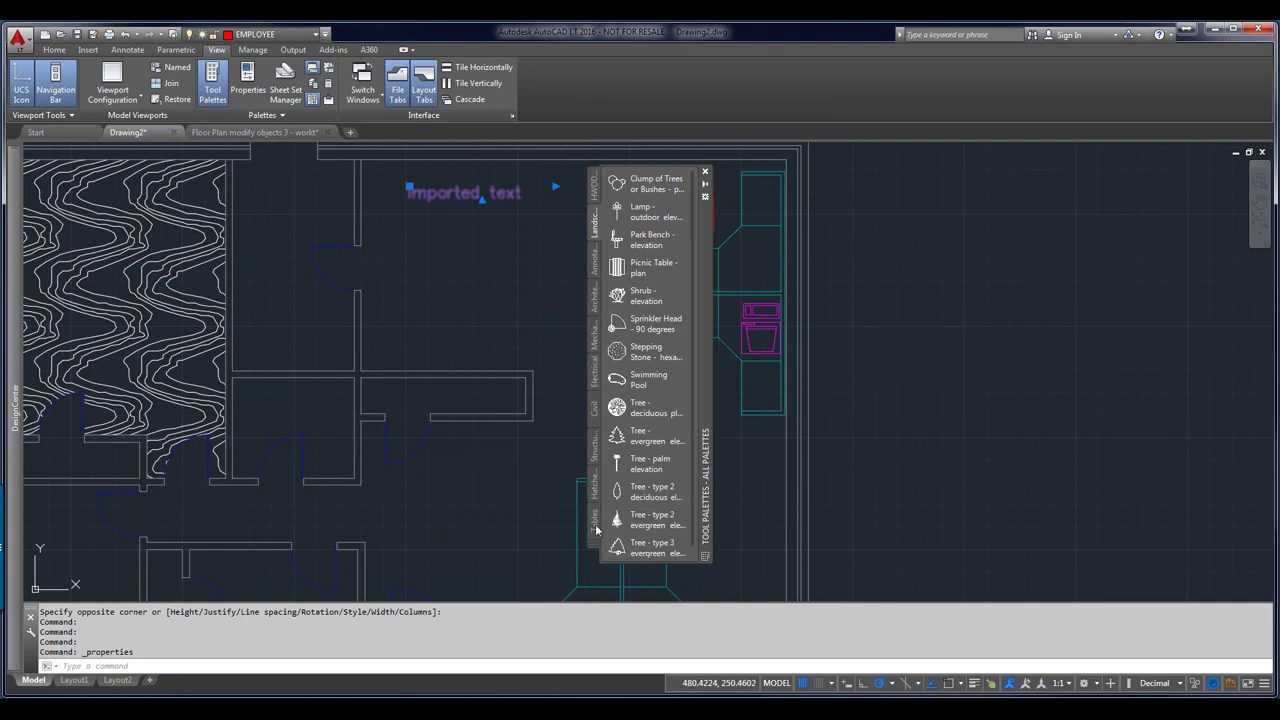
right_click(597, 529)
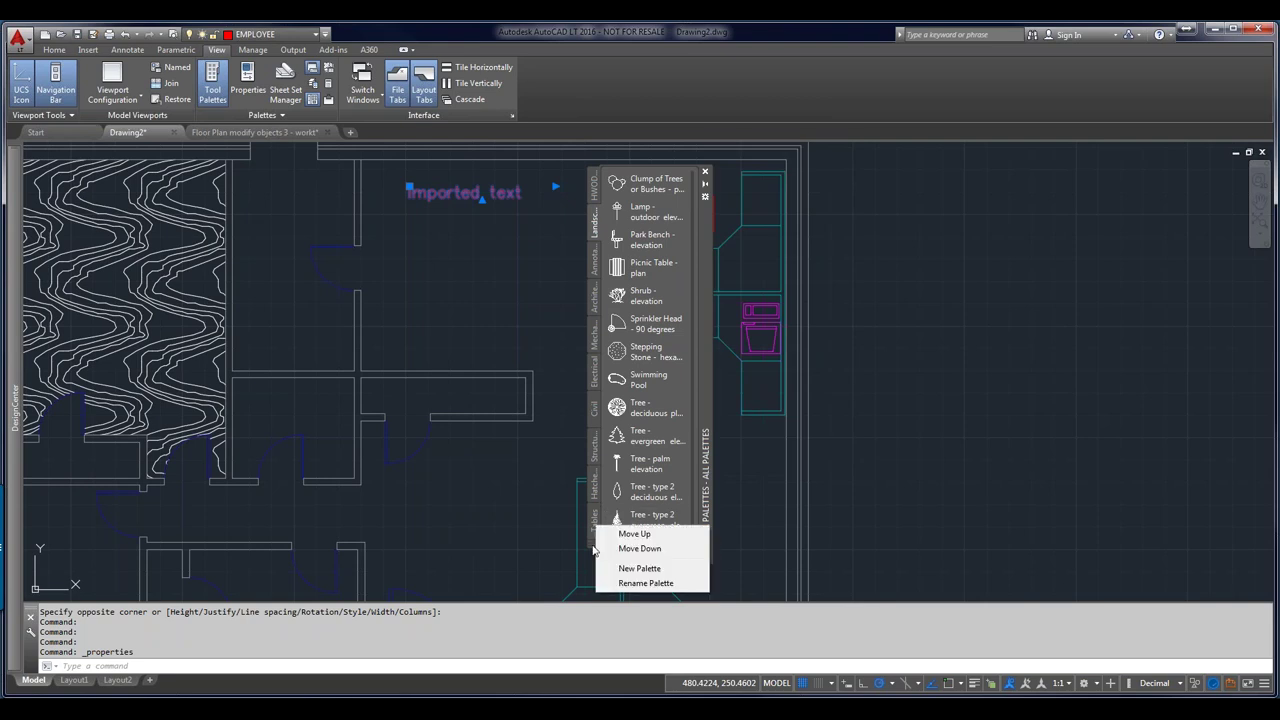
left_click(593, 546)
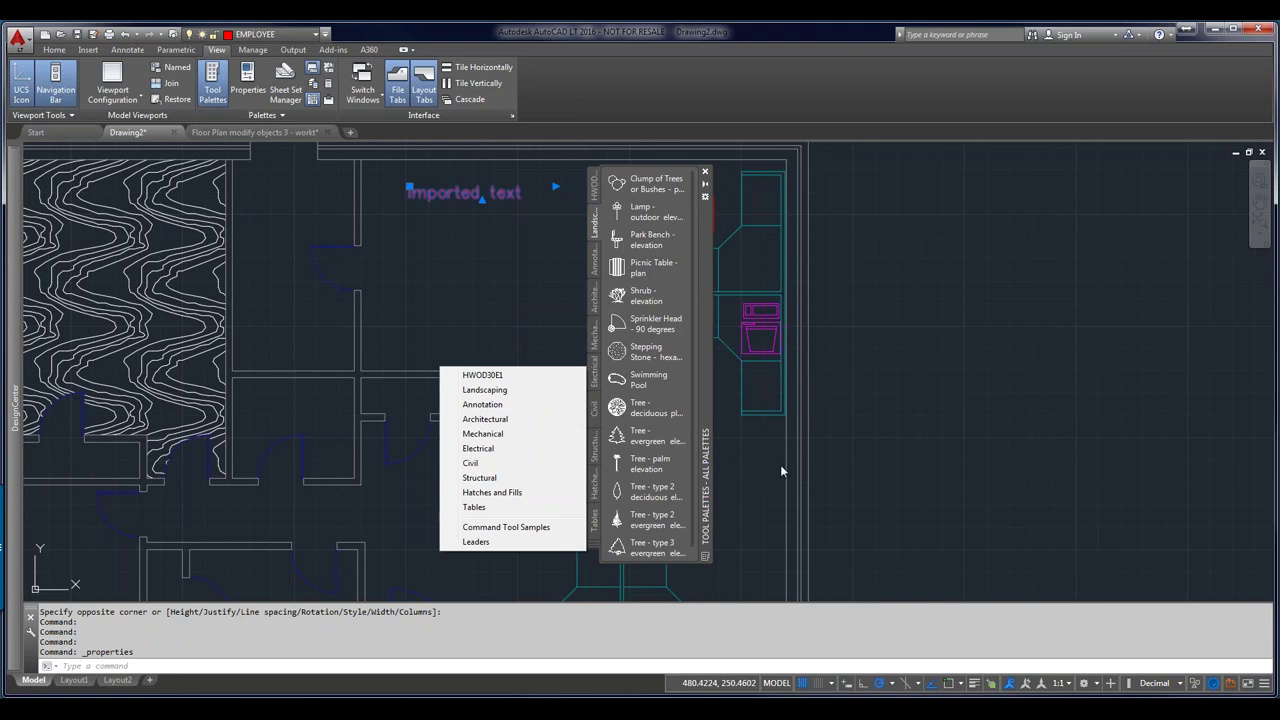
right_click(706, 490)
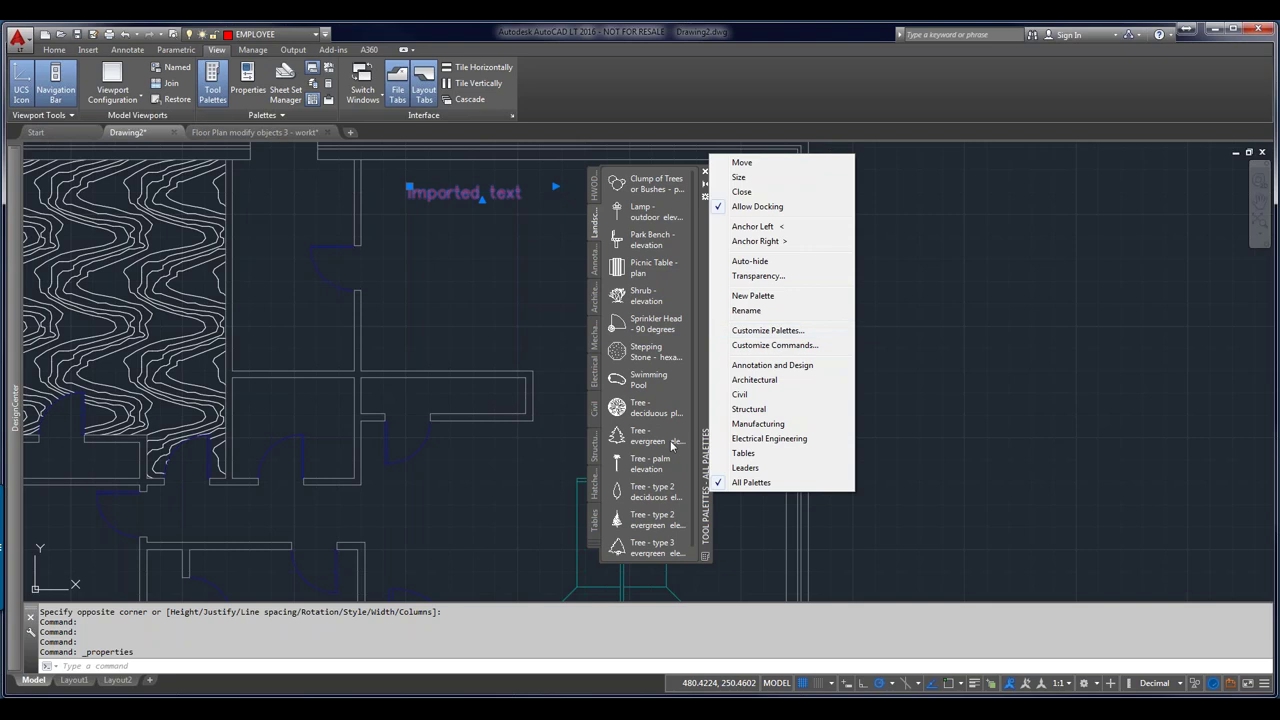
Open Customize Palettes, try importing a palette then cancel, and dismiss HWOD30E1's export option
left_click(797, 334)
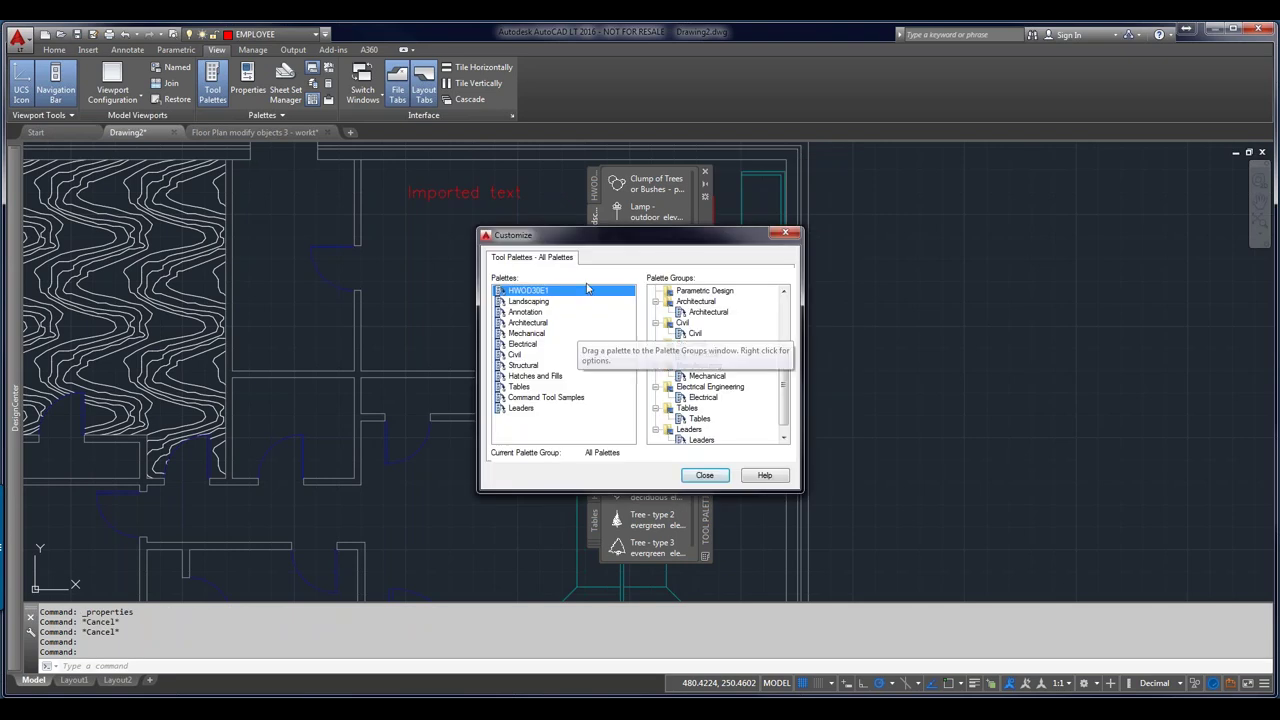
left_click_drag(550, 235, 636, 247)
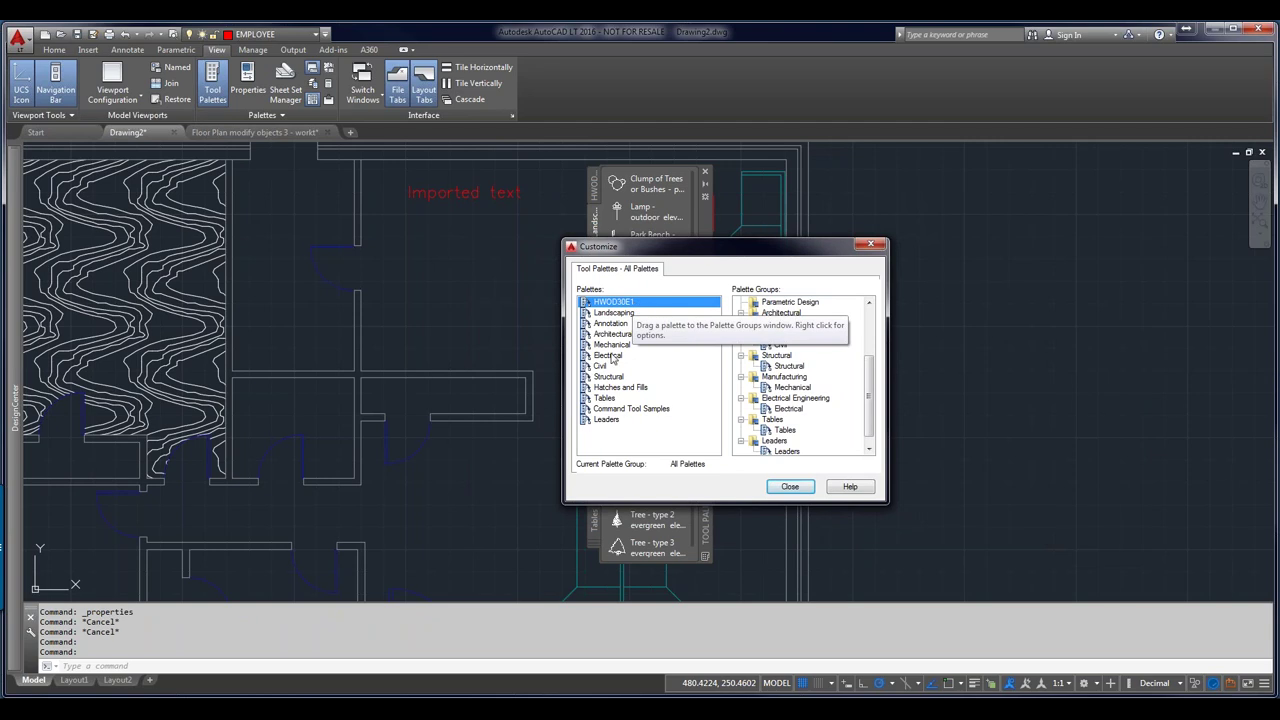
right_click(650, 447)
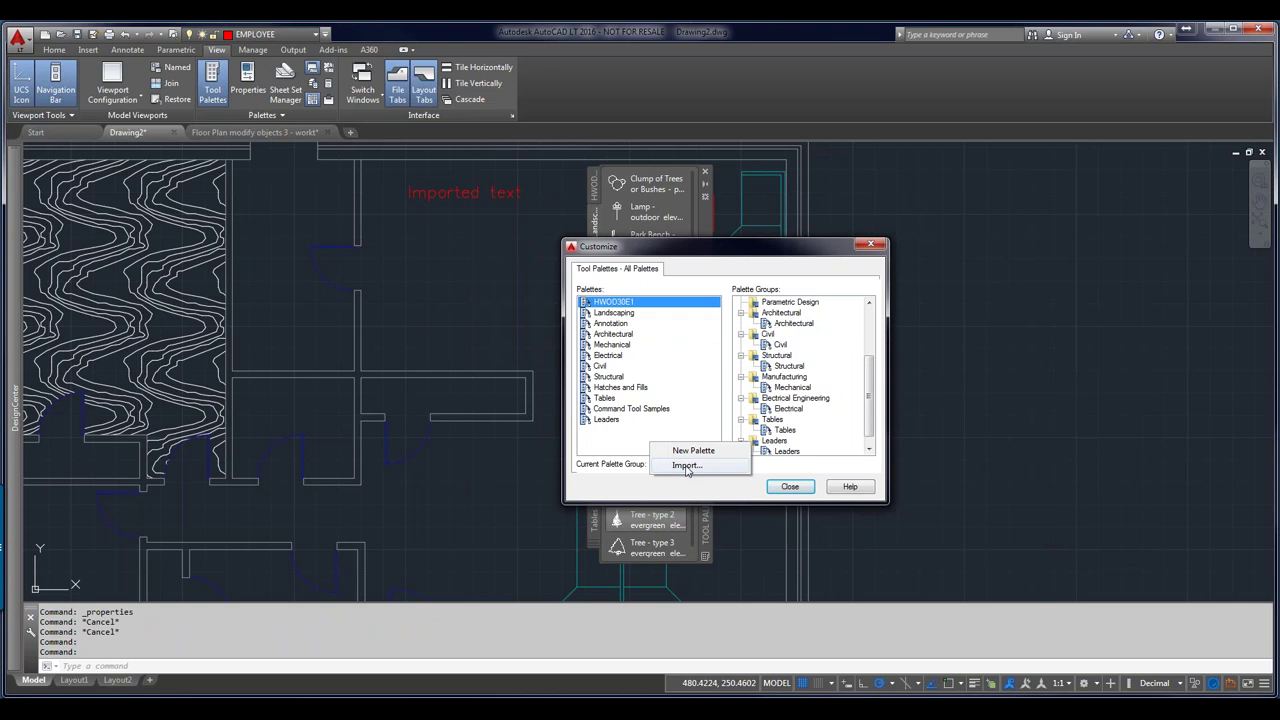
left_click(687, 467)
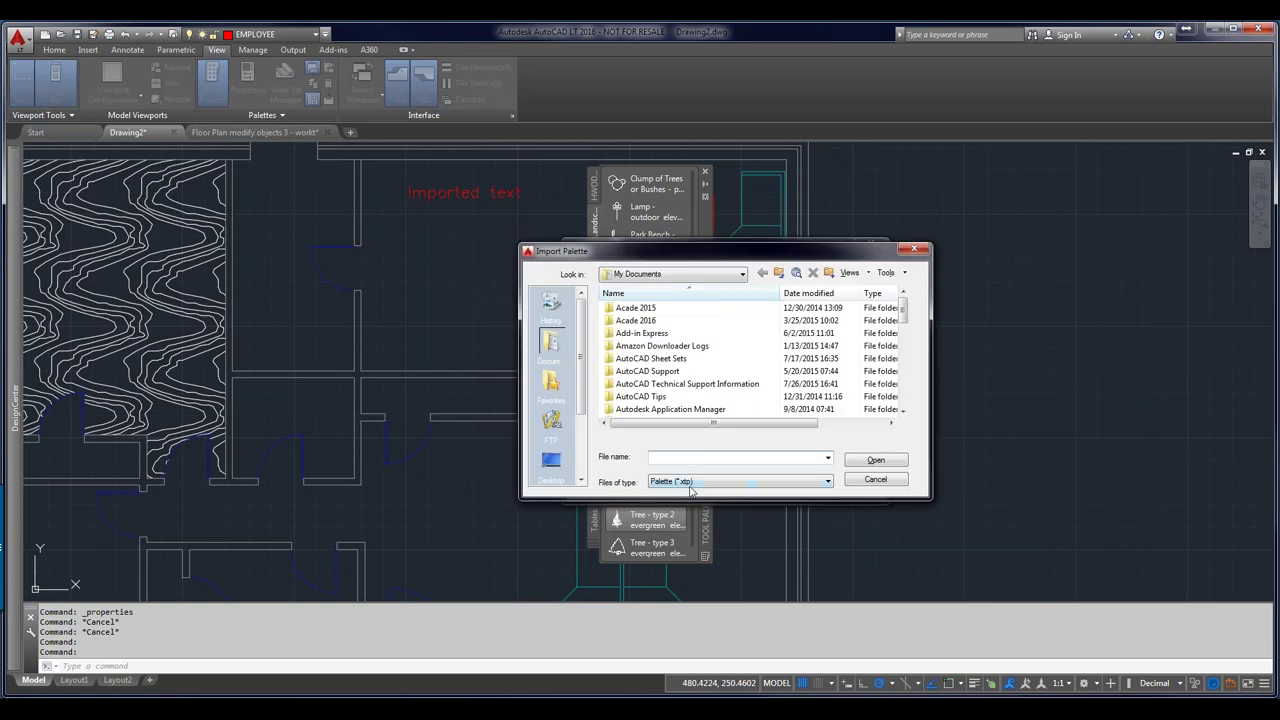
left_click(874, 479)
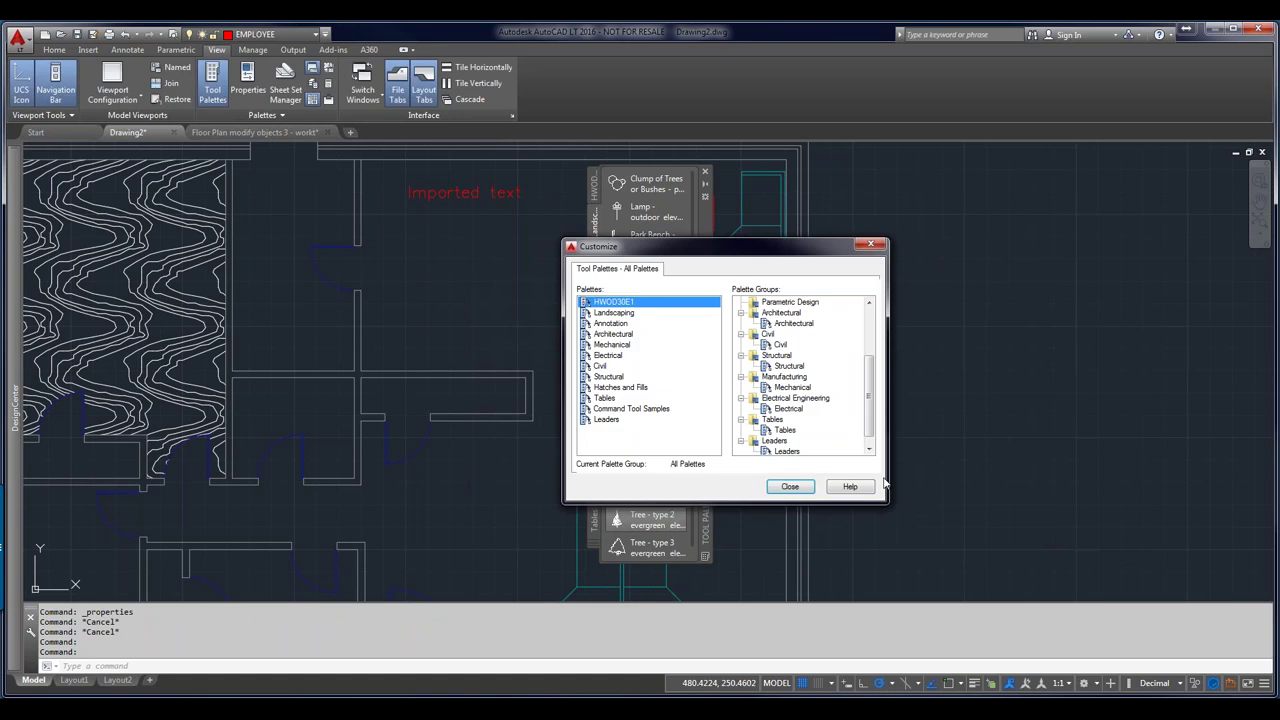
right_click(625, 306)
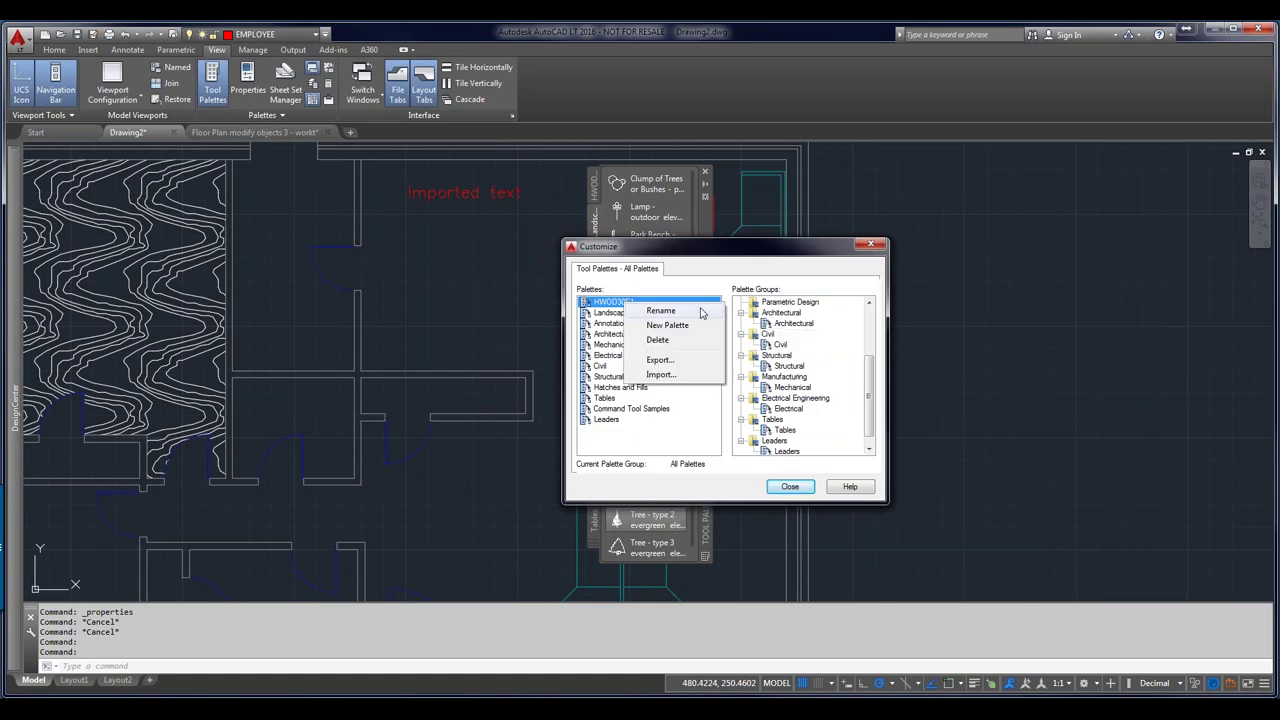
left_click(660, 360)
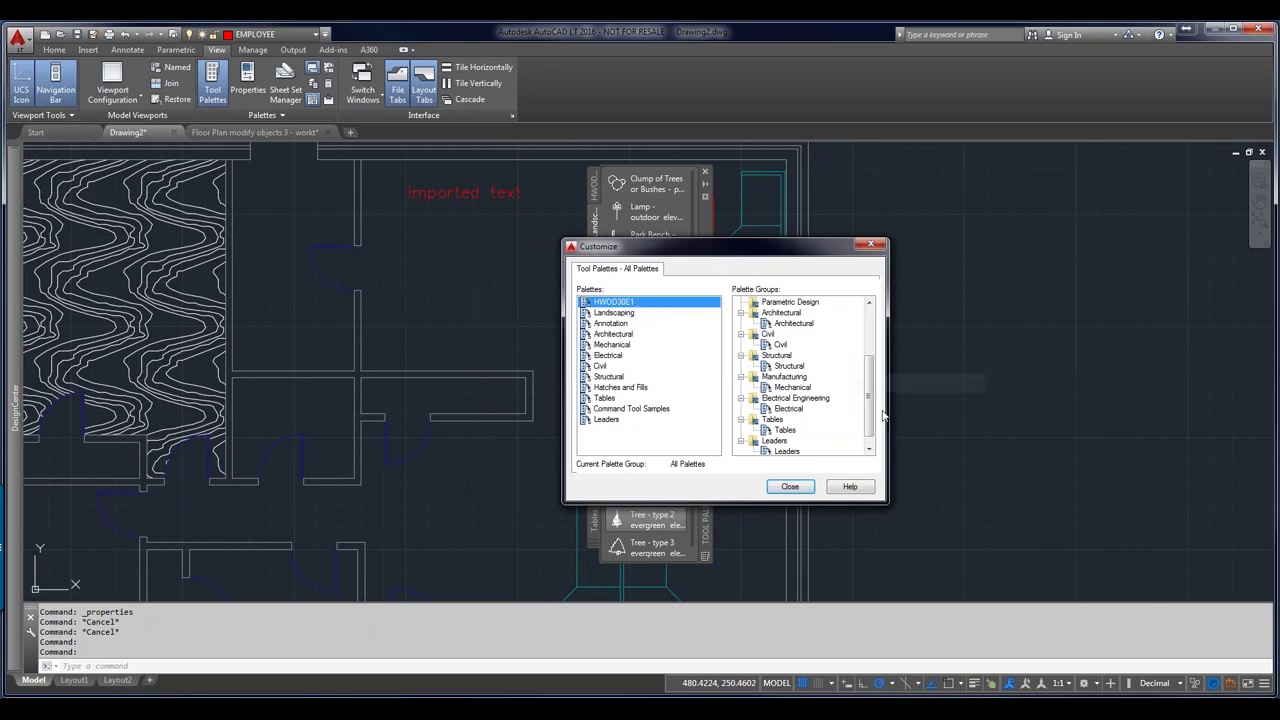
left_click_drag(868, 400, 864, 349)
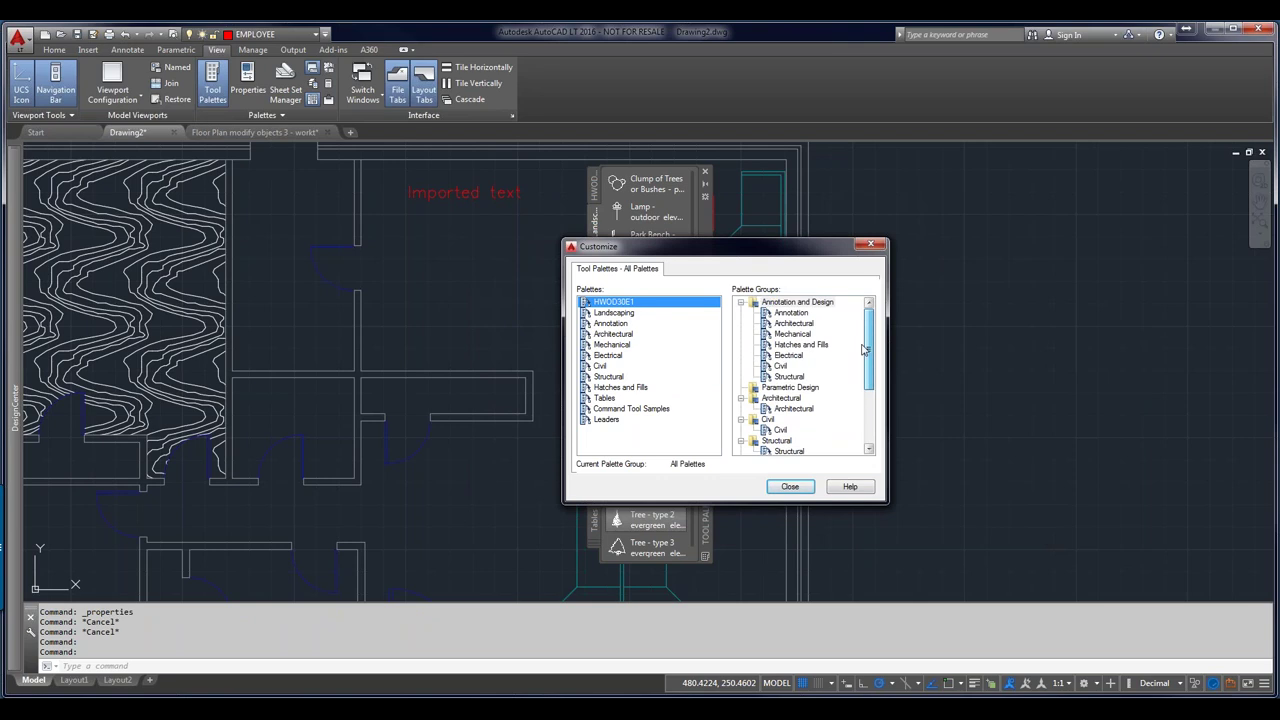
Create a palette group named VC's Group and move it to the top of the groups
right_click(786, 304)
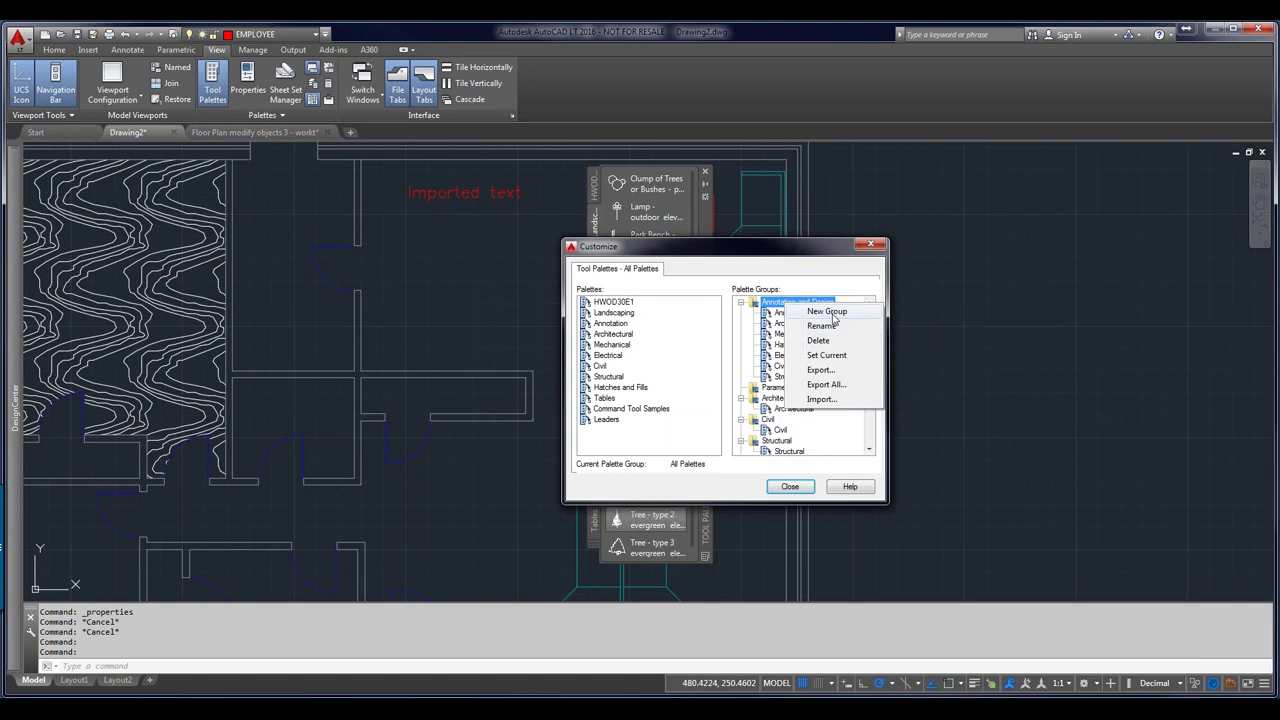
left_click(828, 312)
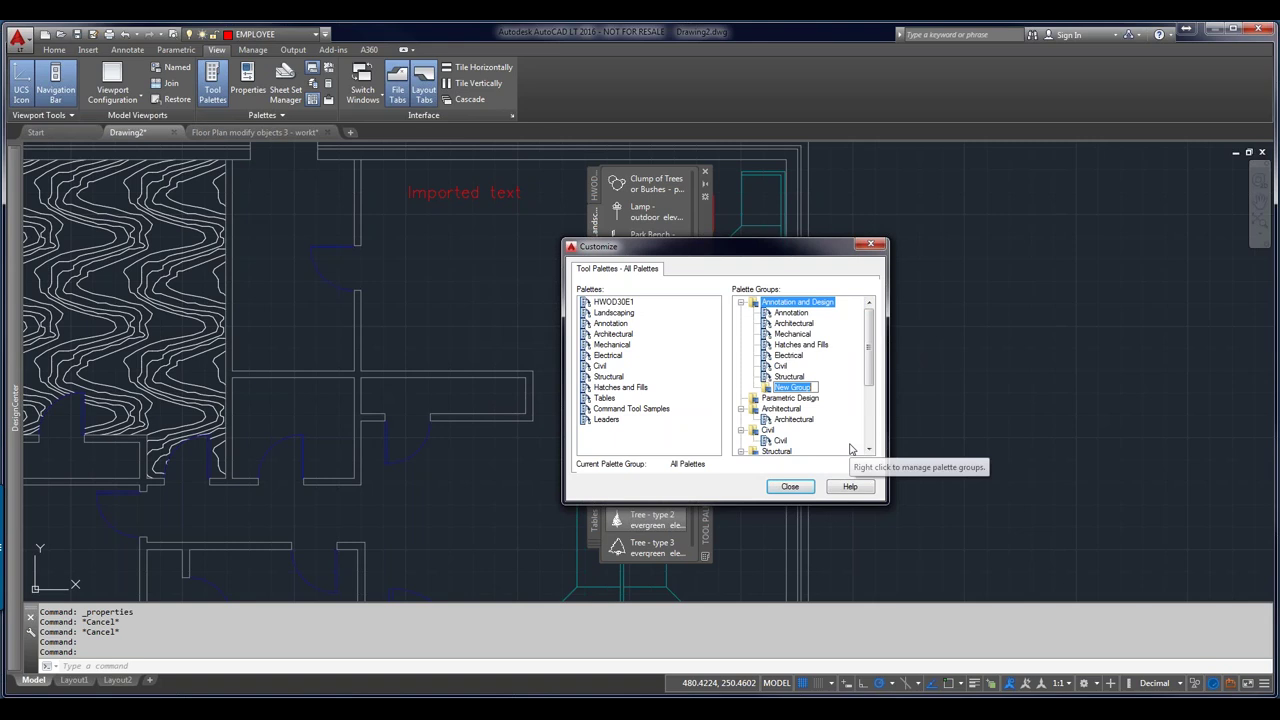
type("VC")
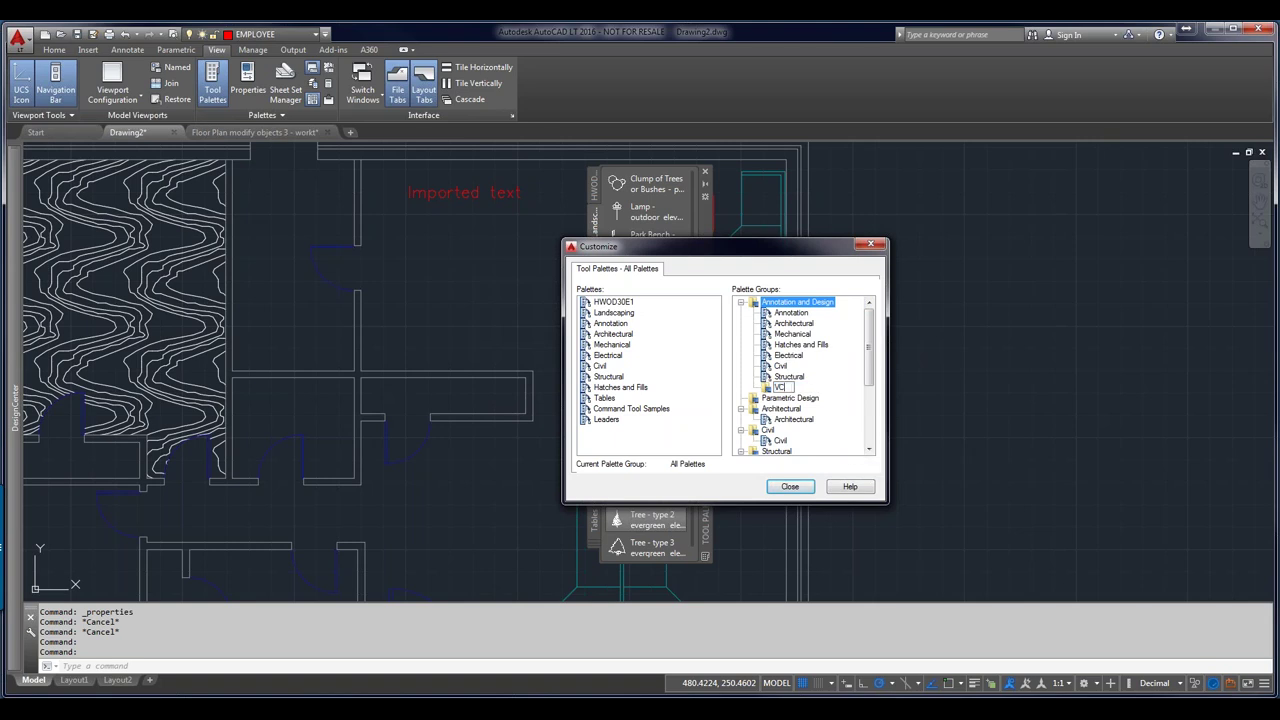
type("'s Group")
key("Return")
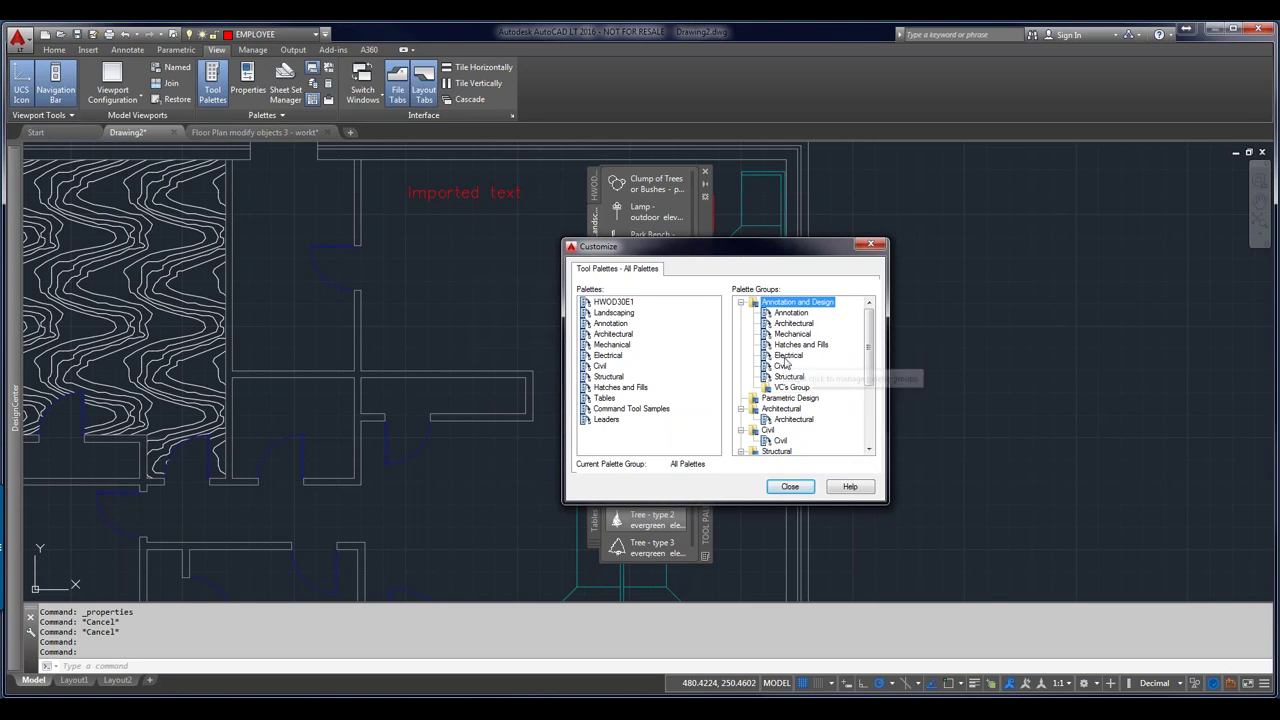
left_click_drag(788, 387, 745, 308)
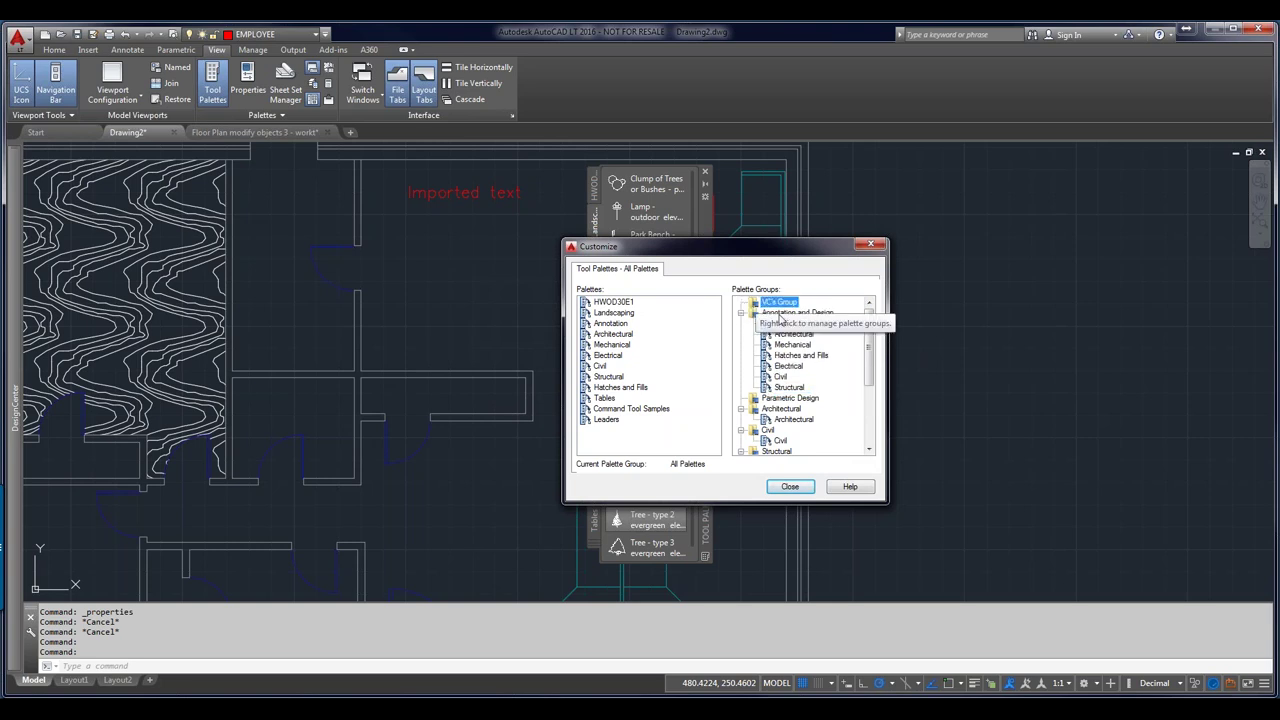
Add the HWOD30E1 and Landscaping palettes to VC's Group and close the Customize window
left_click(617, 303)
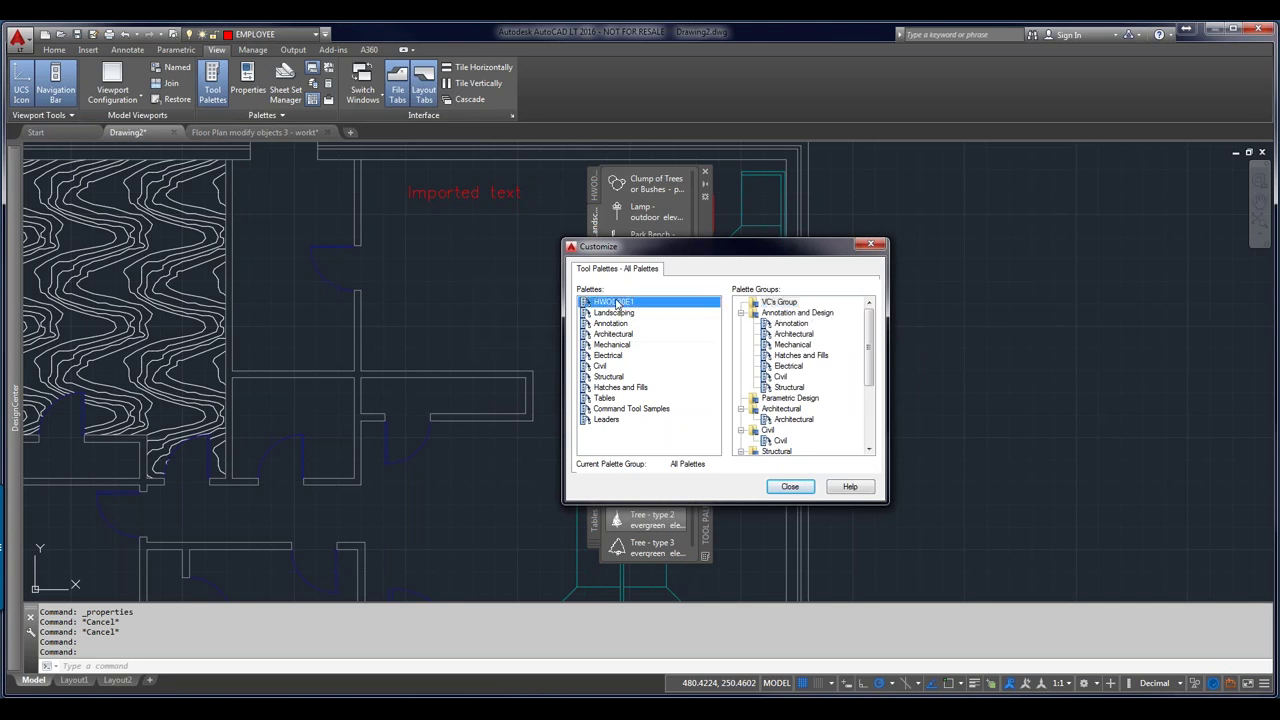
left_click_drag(617, 303, 778, 314)
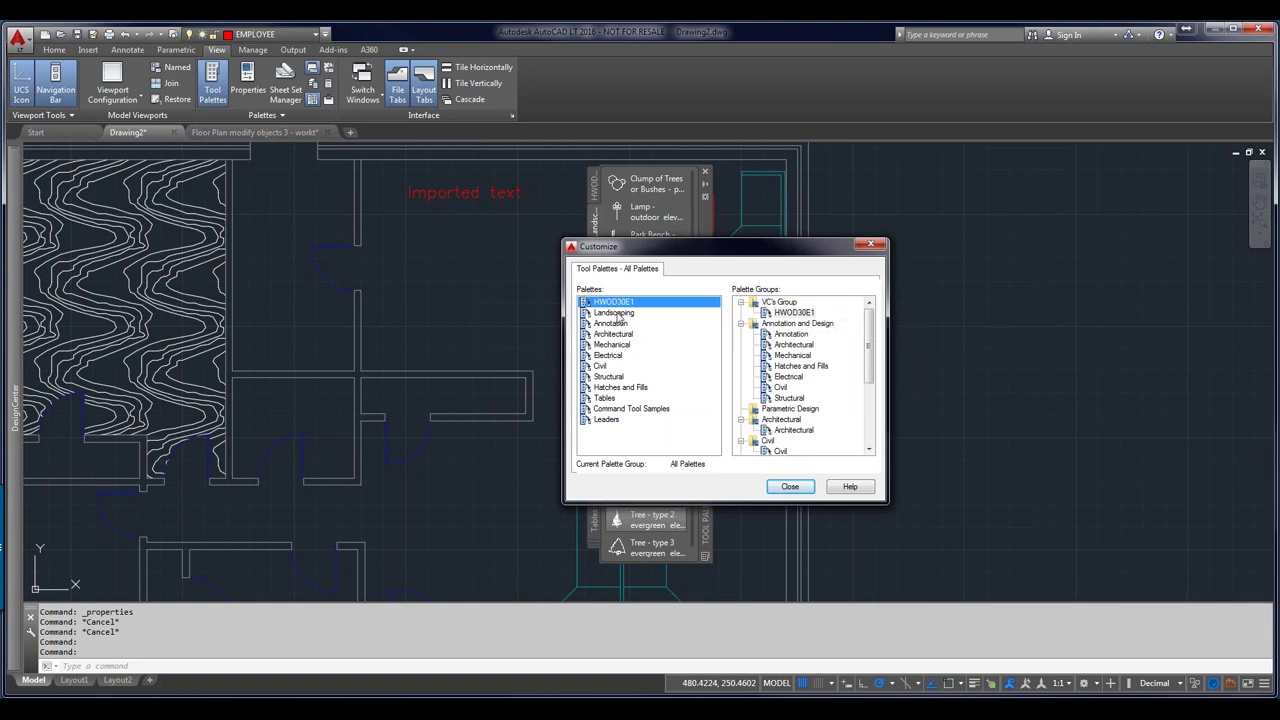
left_click_drag(618, 313, 776, 304)
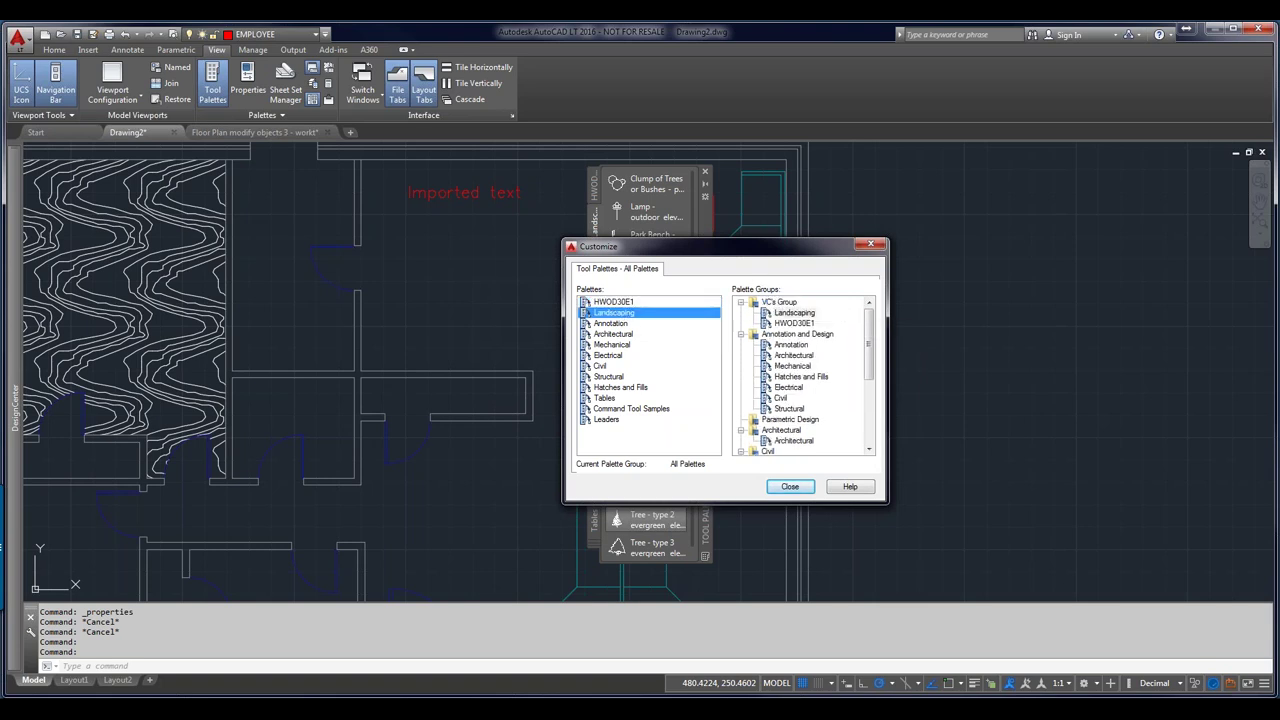
left_click(790, 487)
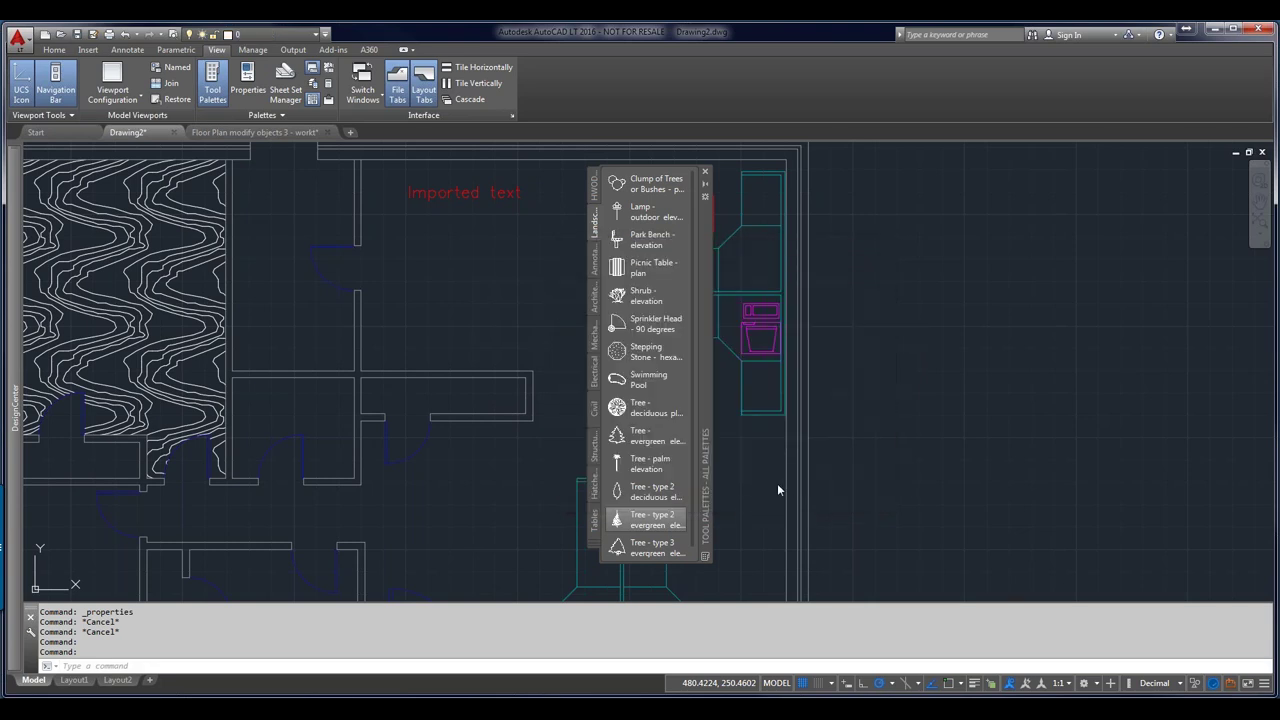
Switch the tool palettes to VC's Group and flip between its HWOD30E1 and Landscaping palettes
left_click(596, 549)
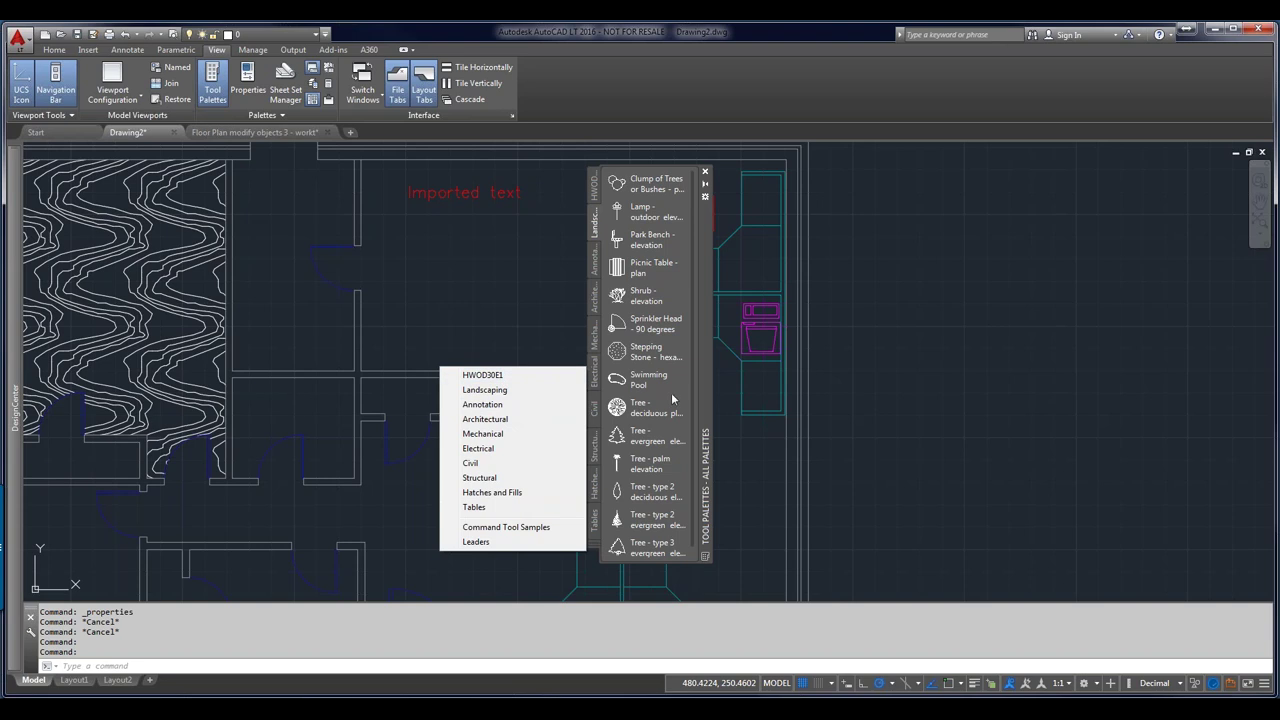
right_click(702, 328)
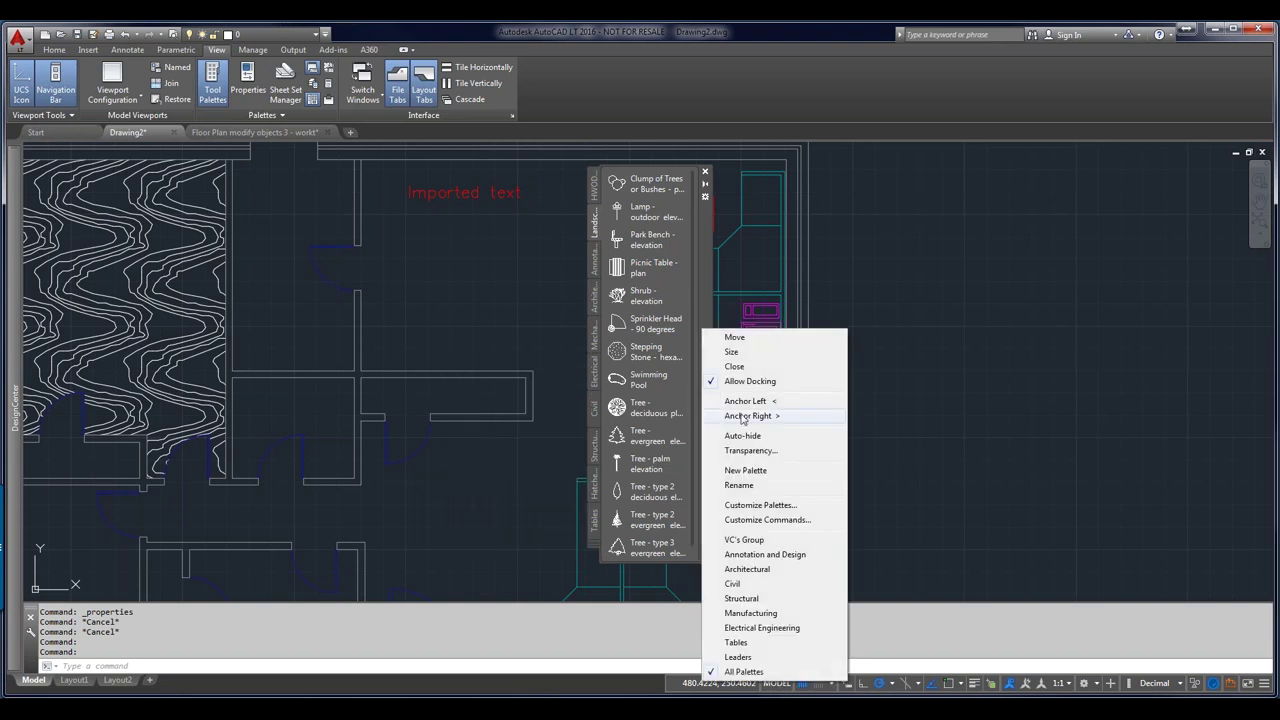
left_click(744, 540)
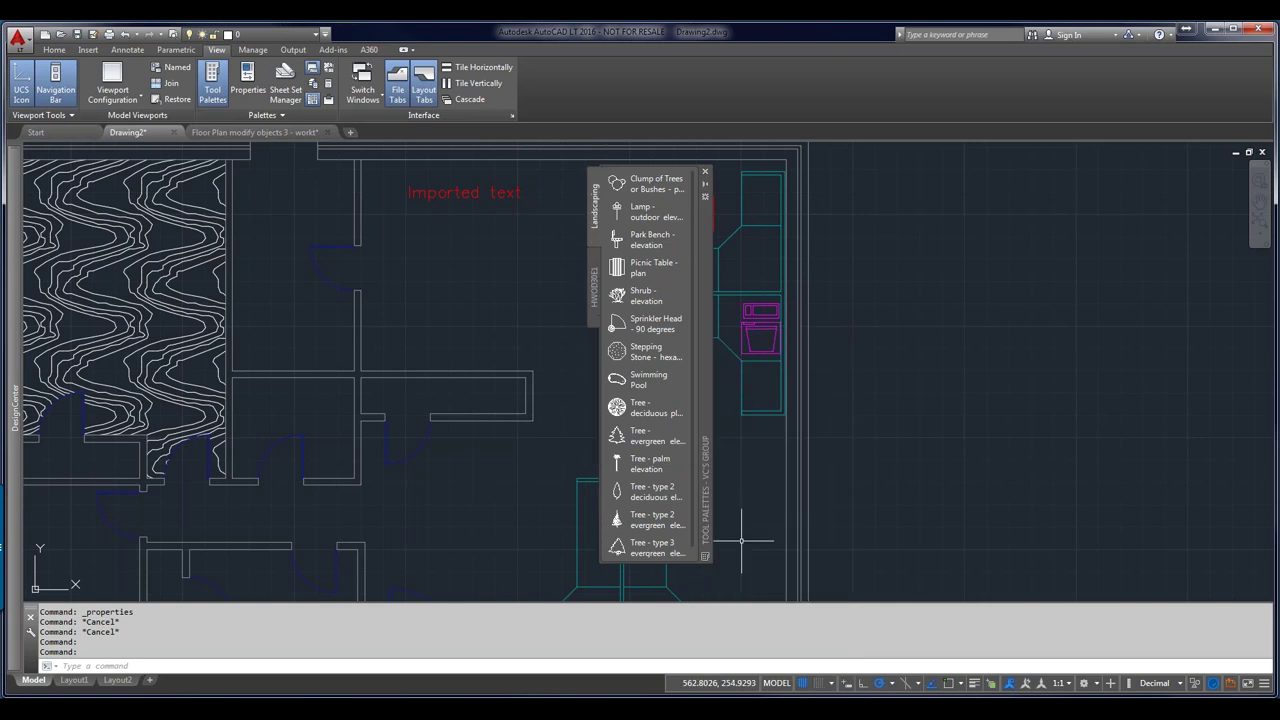
left_click(596, 268)
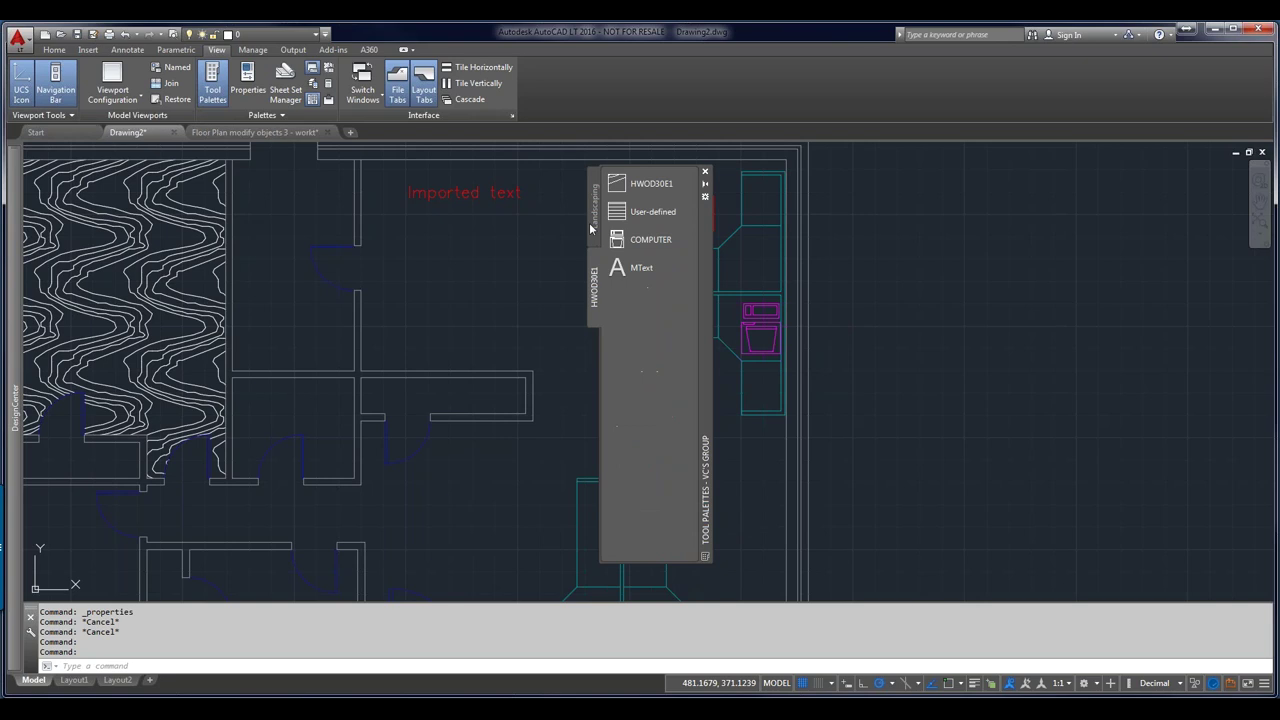
left_click(594, 232)
left_click(595, 280)
Switch the tool palettes to the Annotation and Design group, then to the Architectural group
right_click(703, 402)
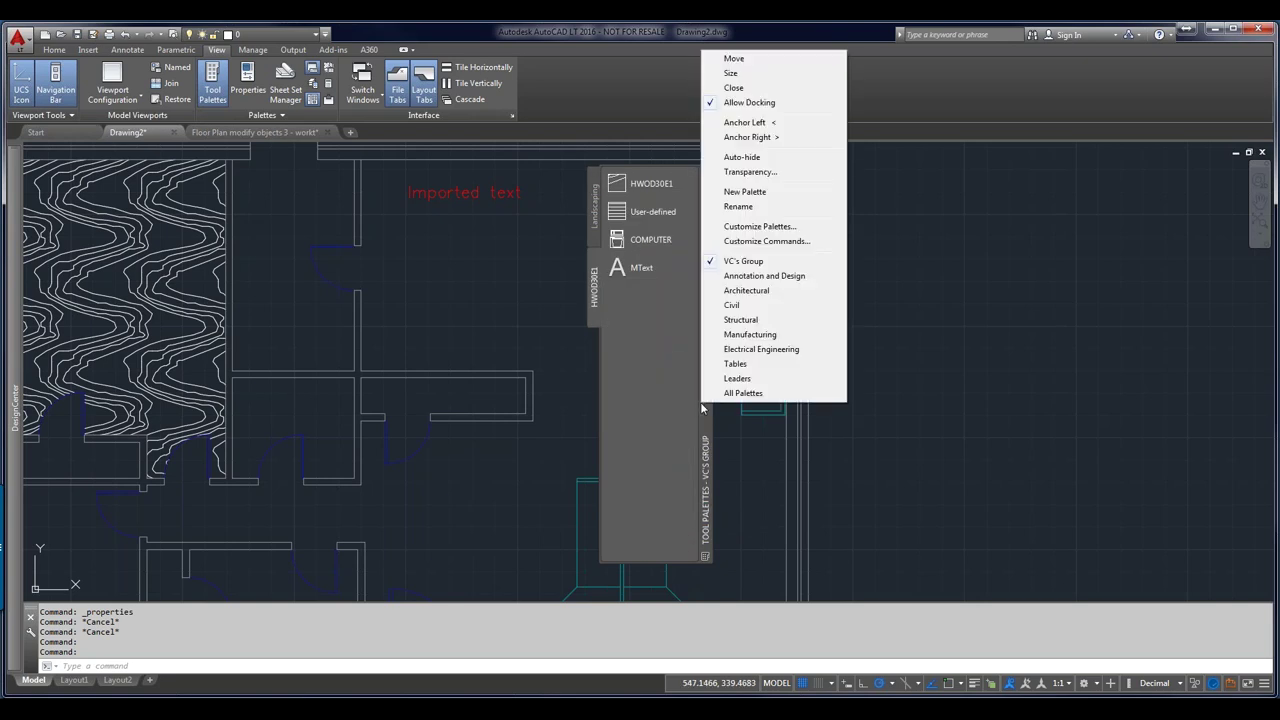
left_click(745, 275)
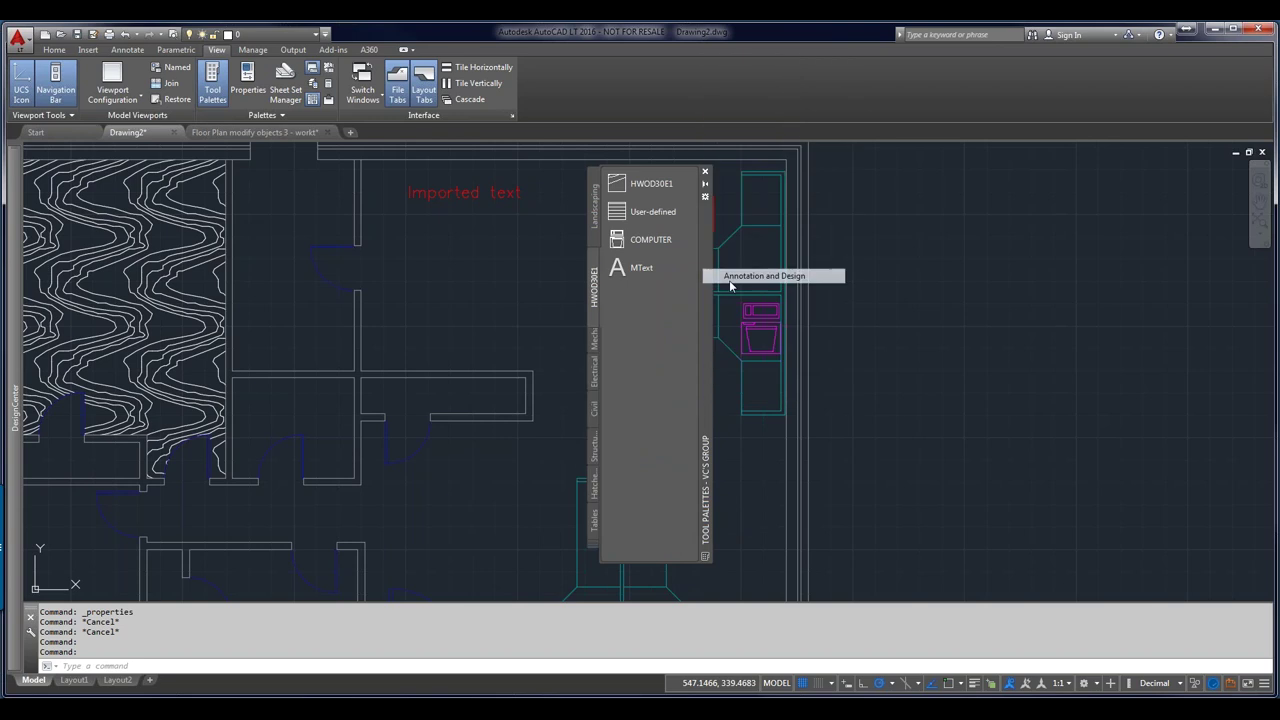
right_click(704, 403)
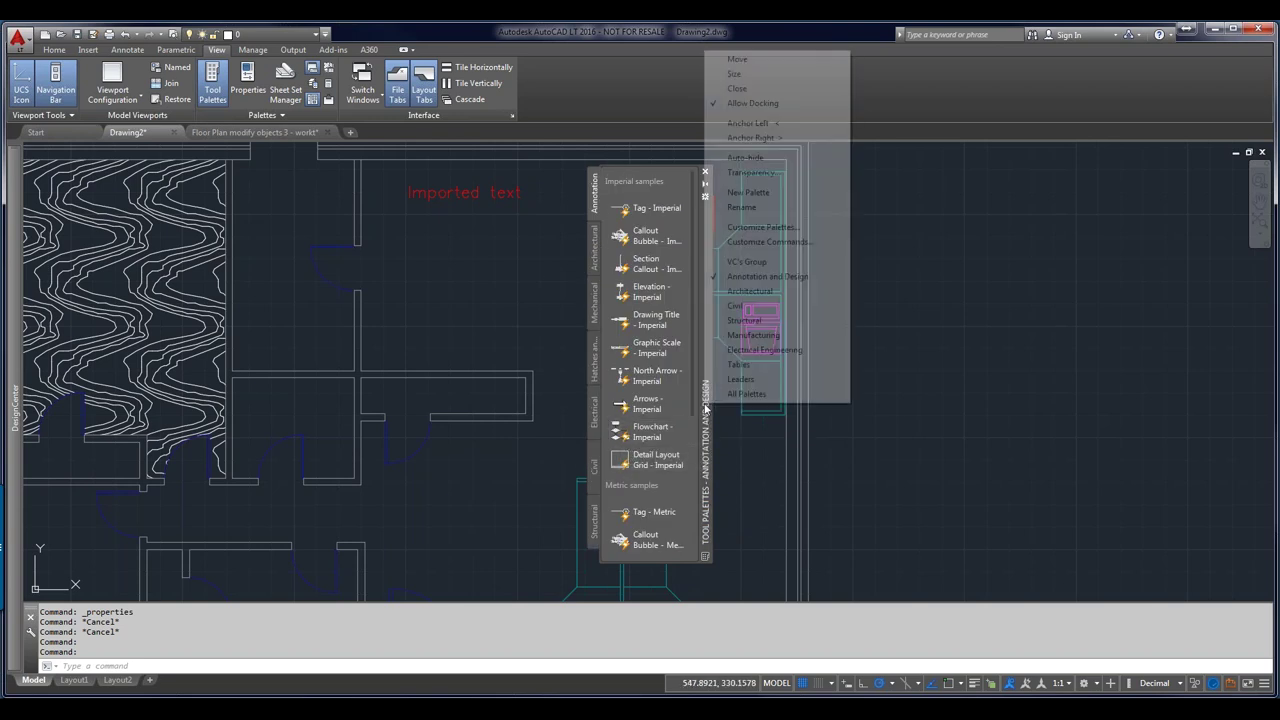
left_click(730, 291)
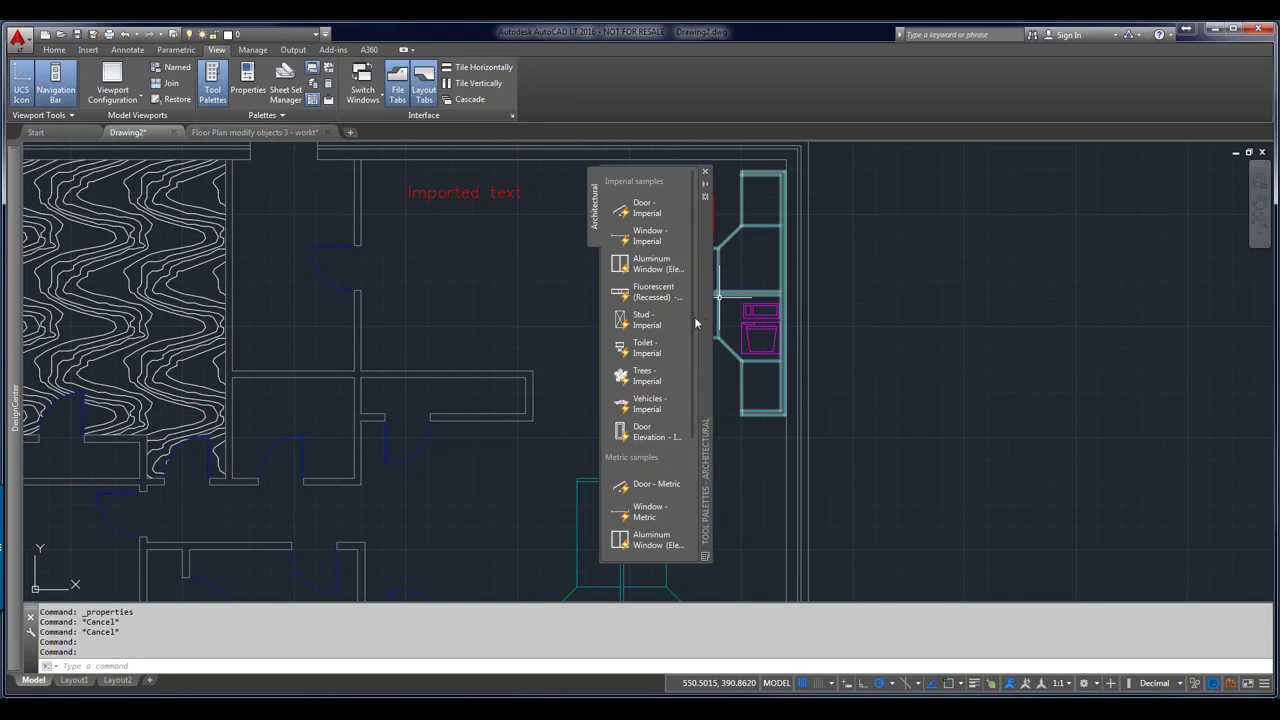
Return the tool palettes to All Palettes and bring up the palette options again
right_click(703, 337)
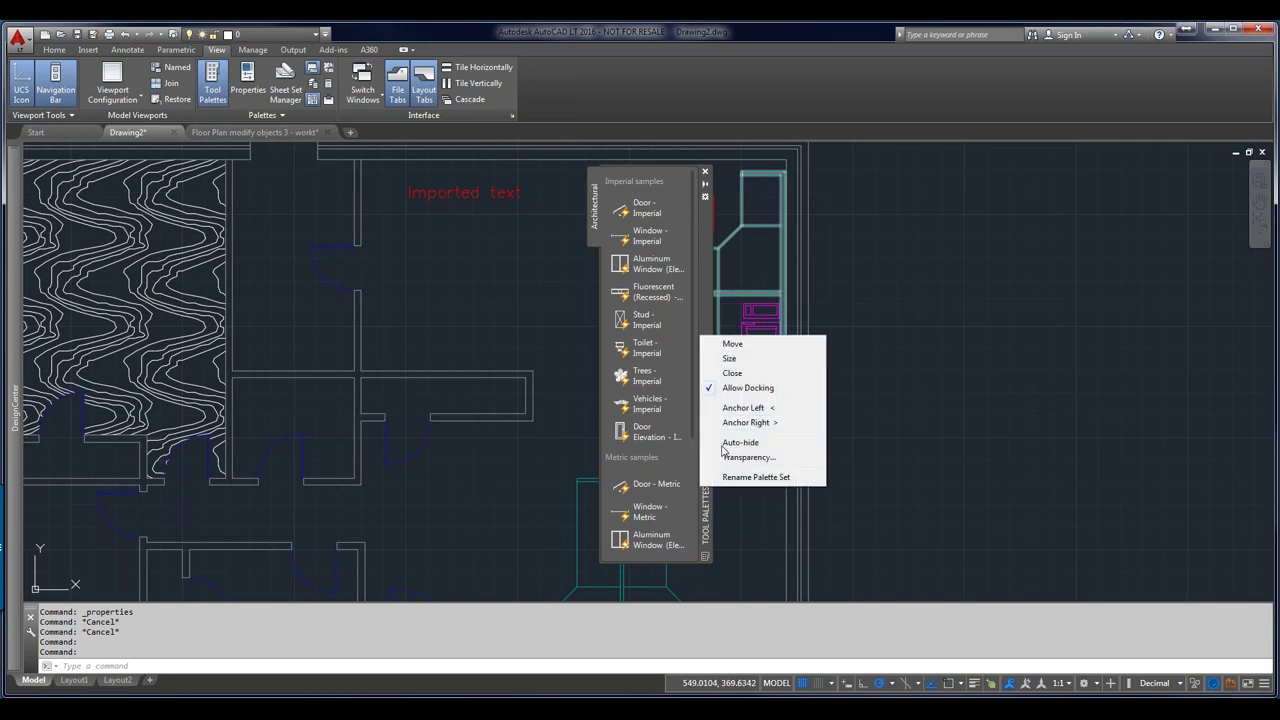
left_click(703, 520)
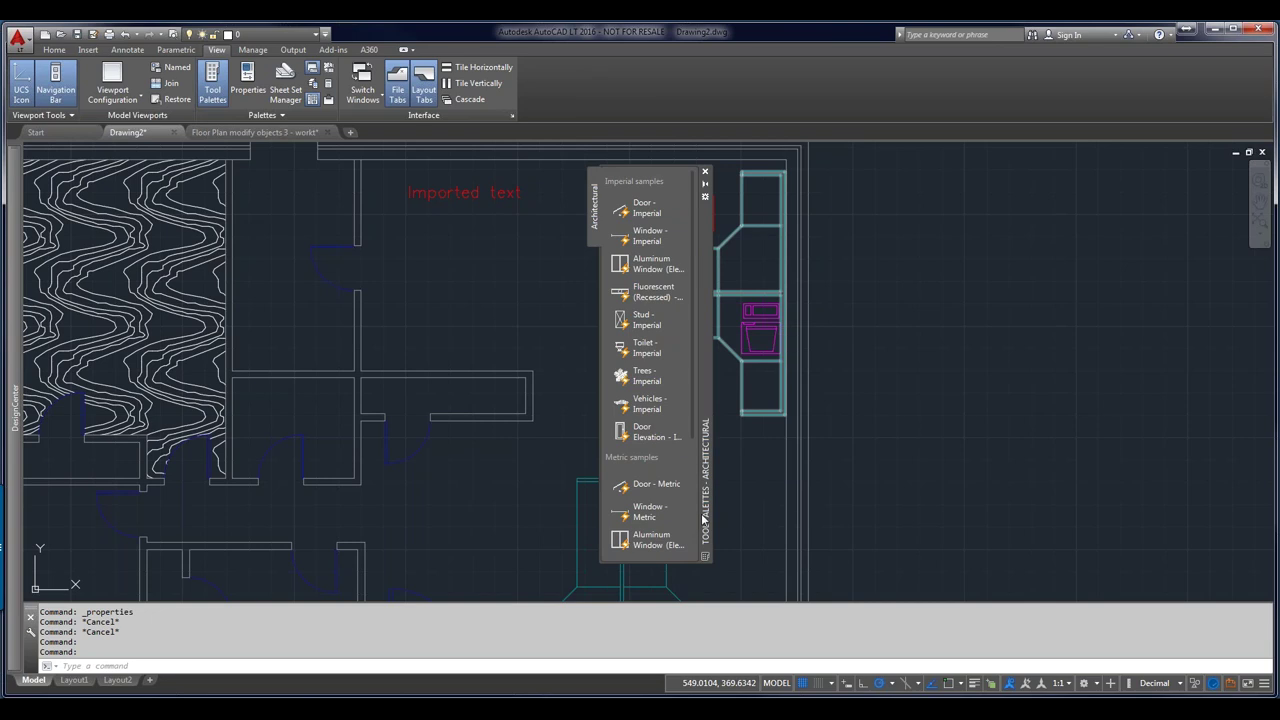
right_click(703, 520)
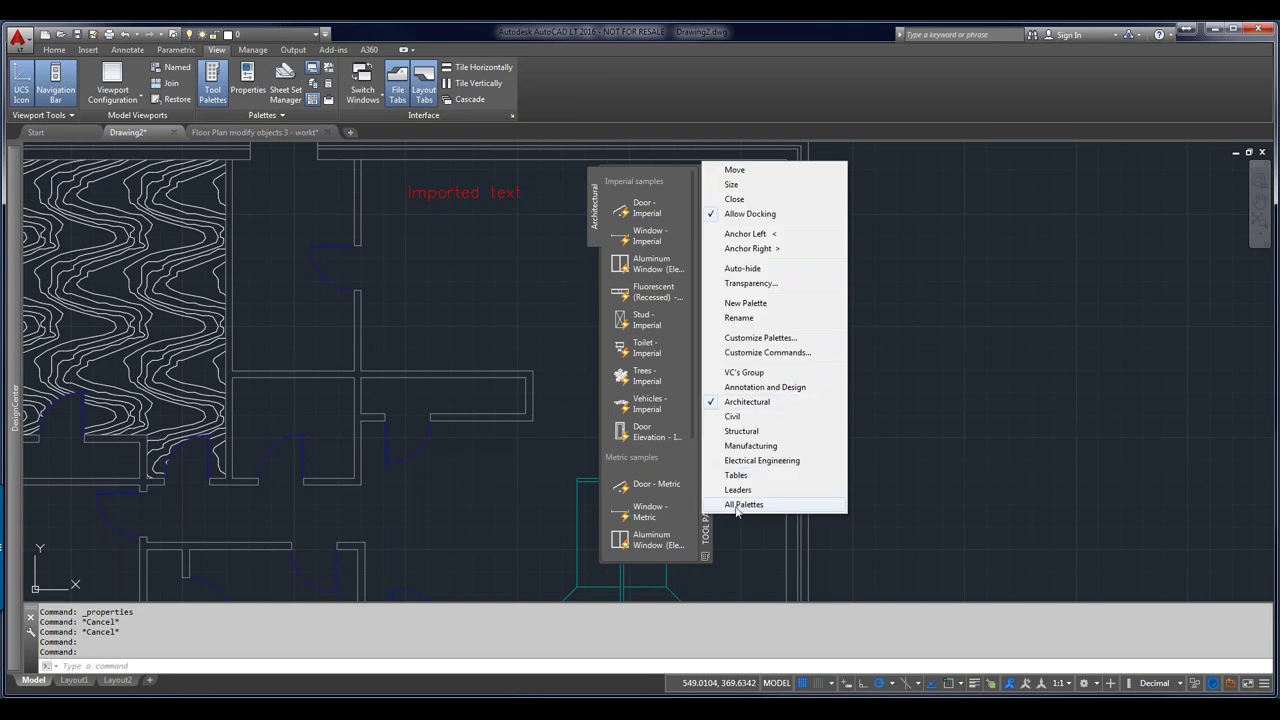
left_click(740, 505)
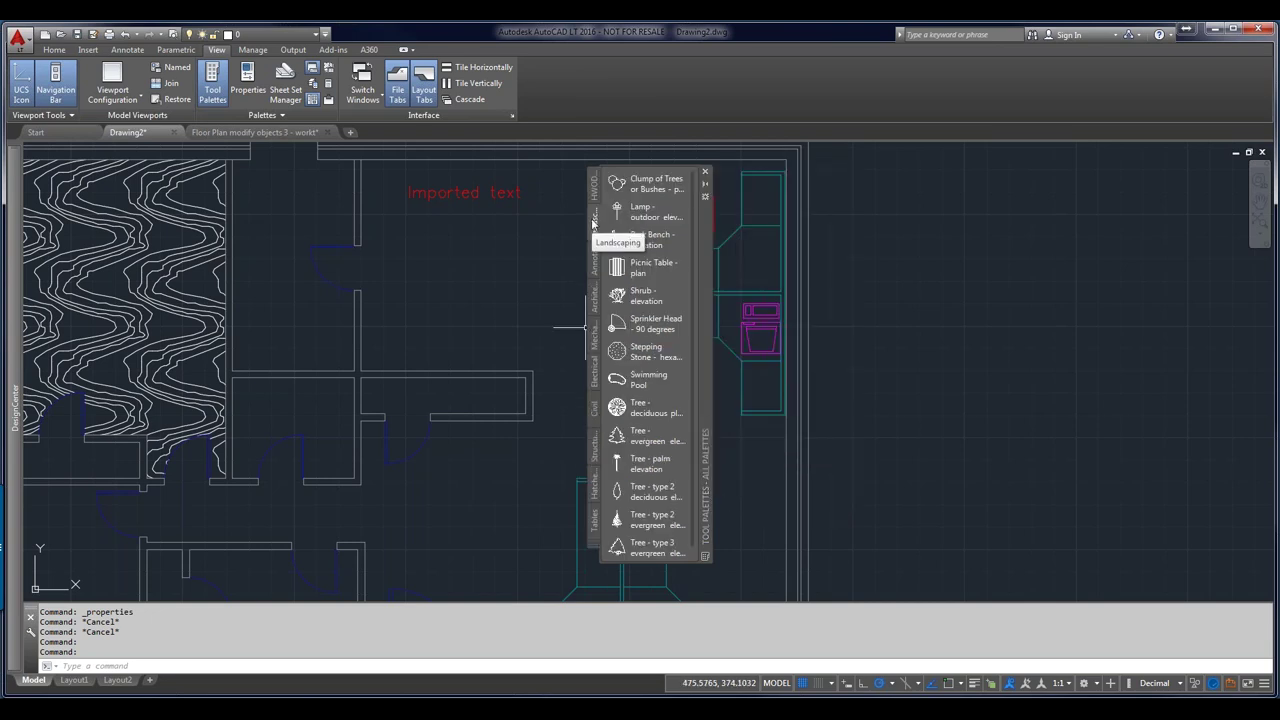
right_click(703, 288)
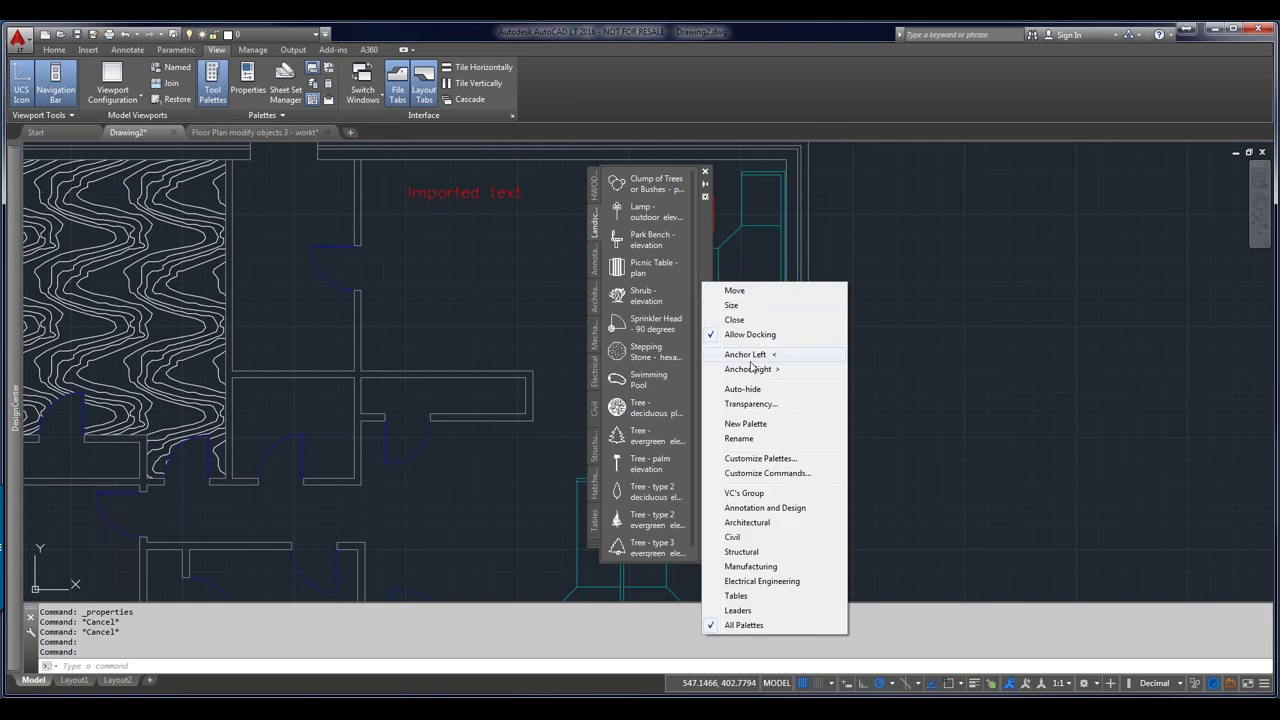
left_click(755, 460)
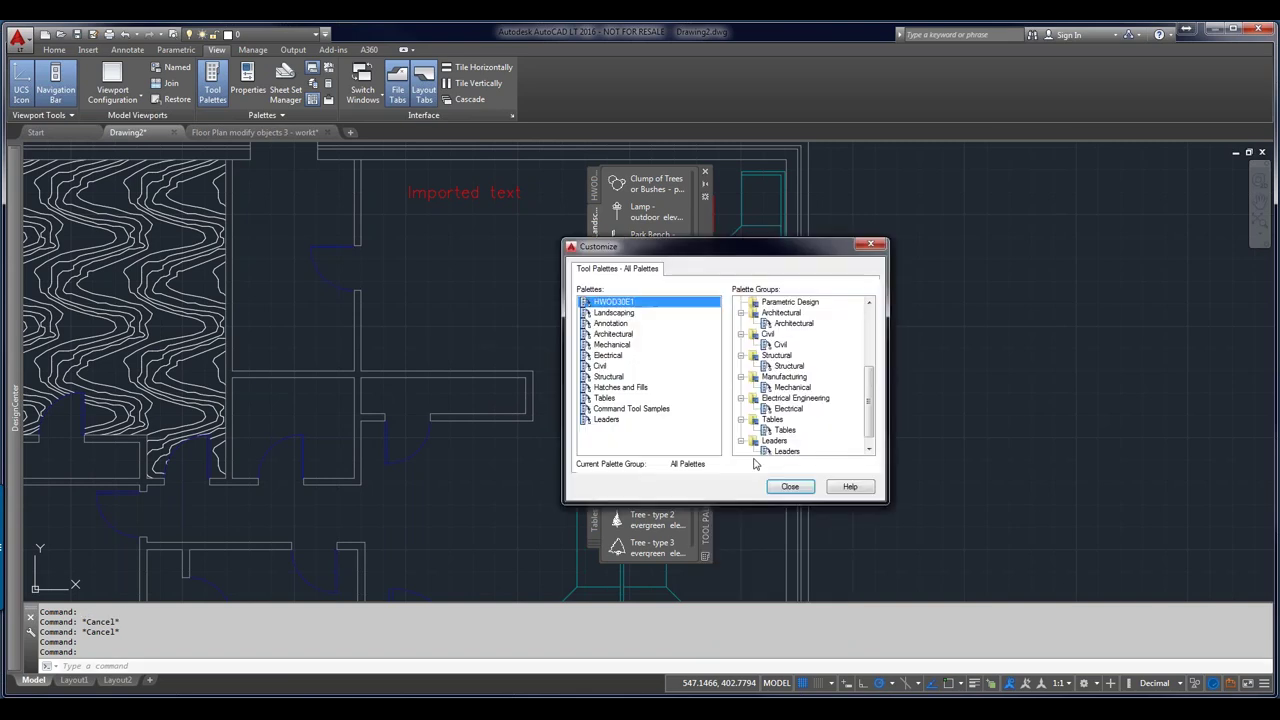
right_click(613, 304)
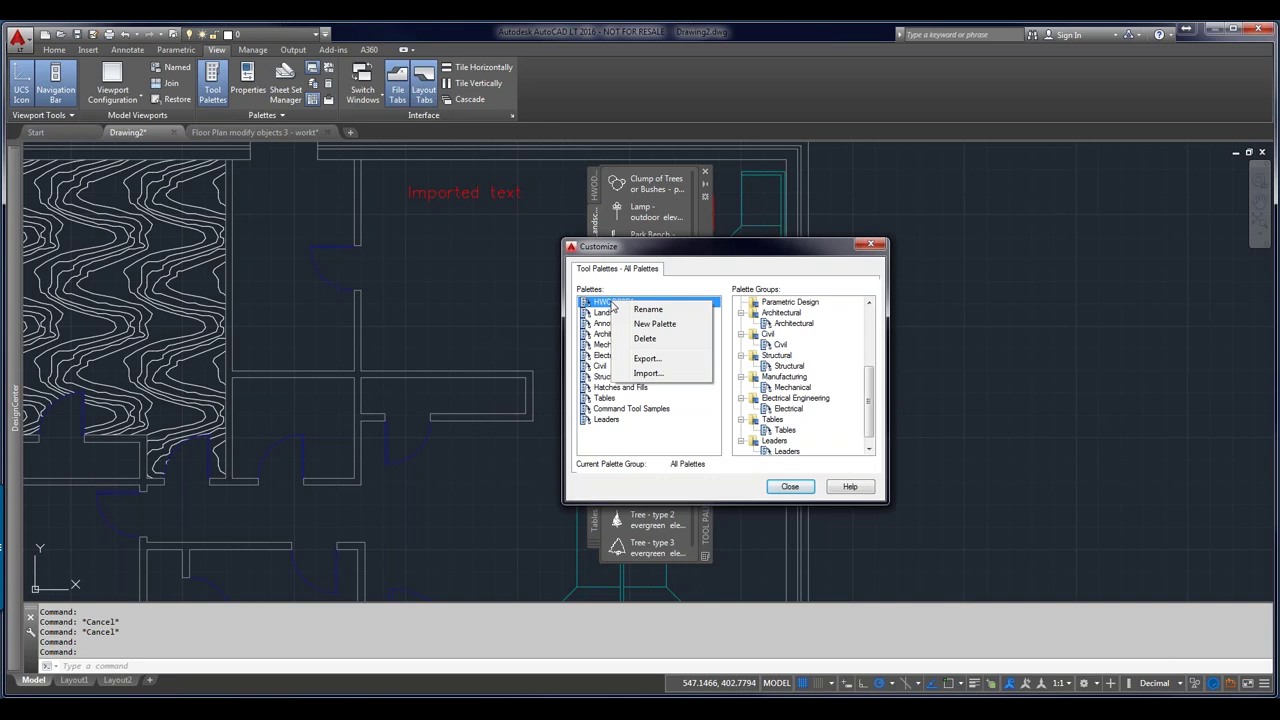
left_click(648, 370)
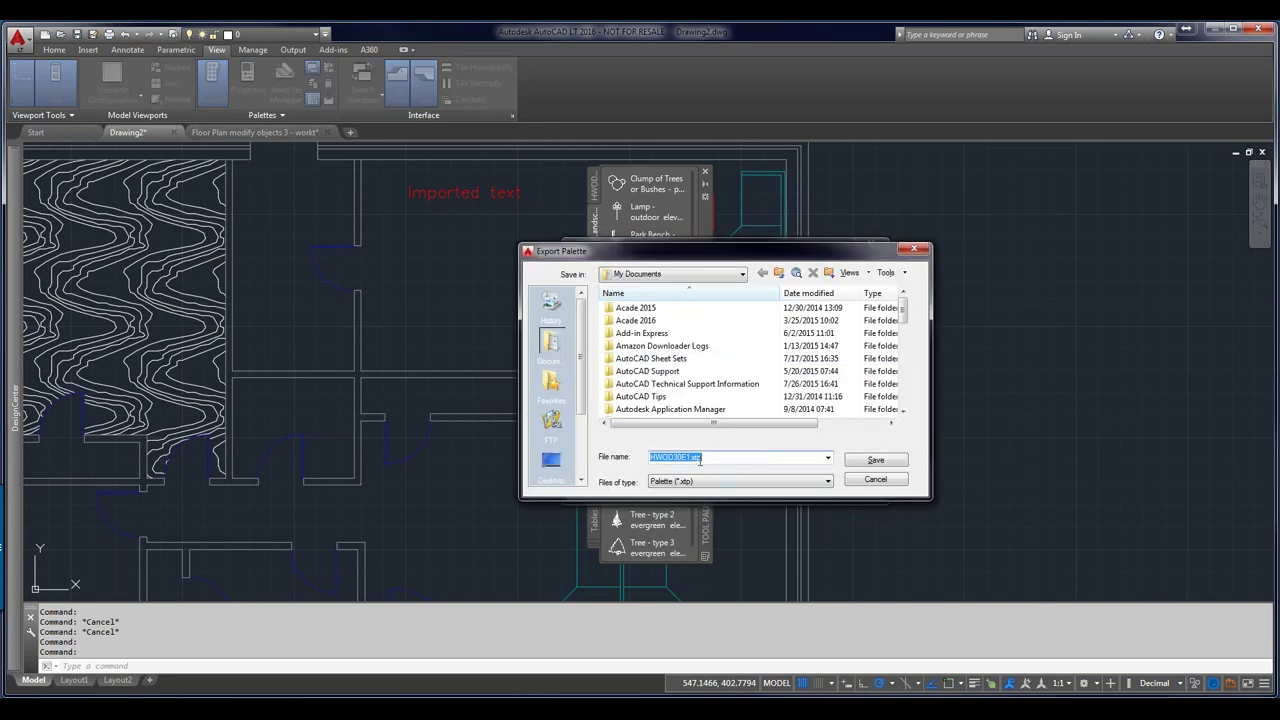
left_click(875, 479)
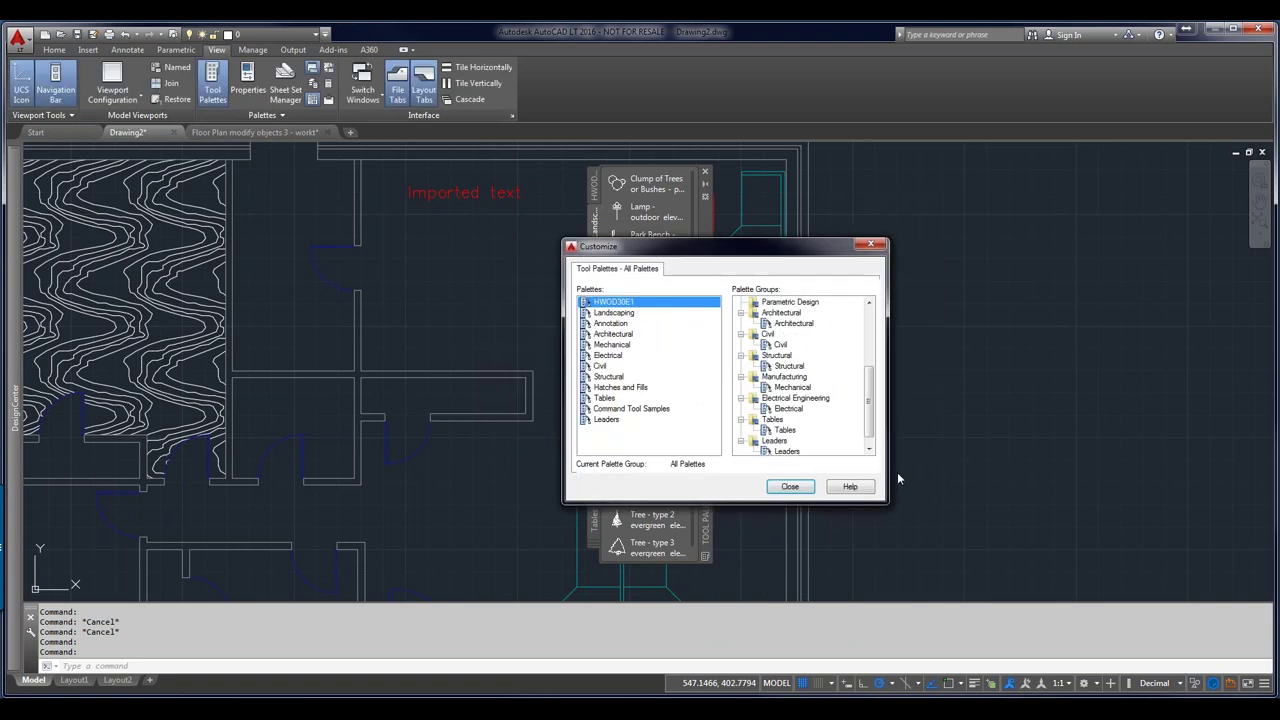
scroll(790, 330, "up", 4)
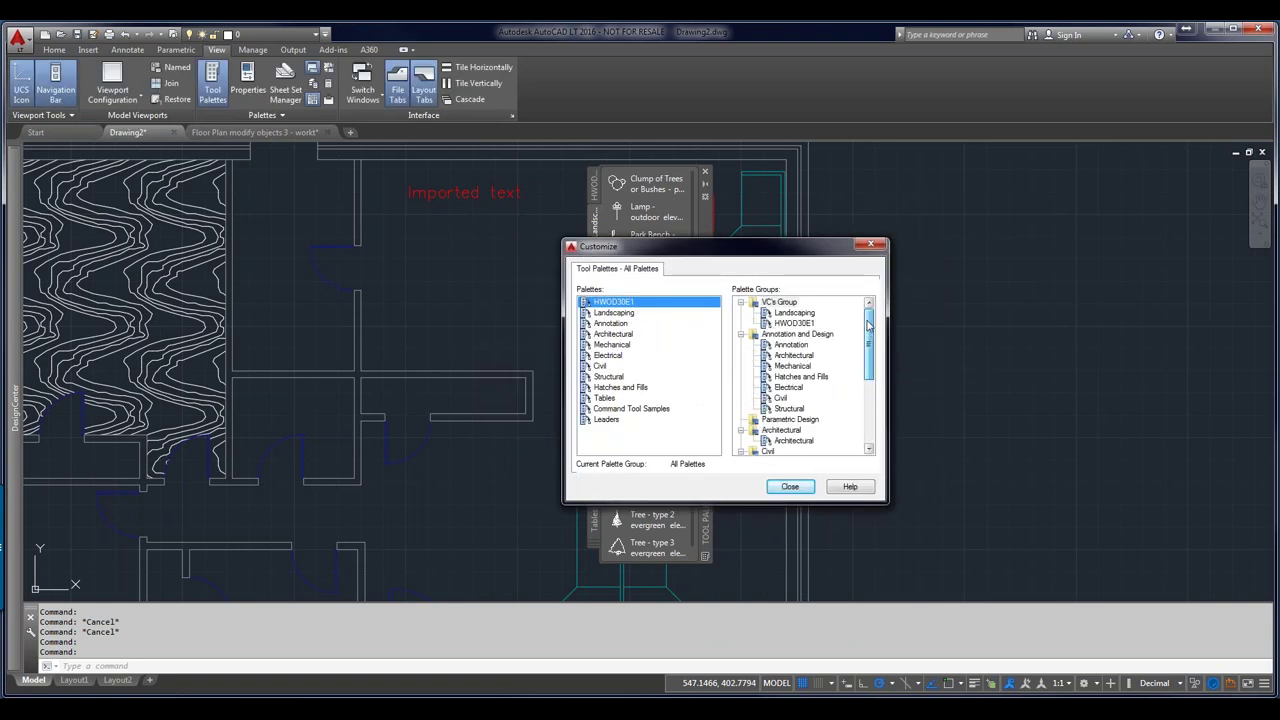
right_click(790, 303)
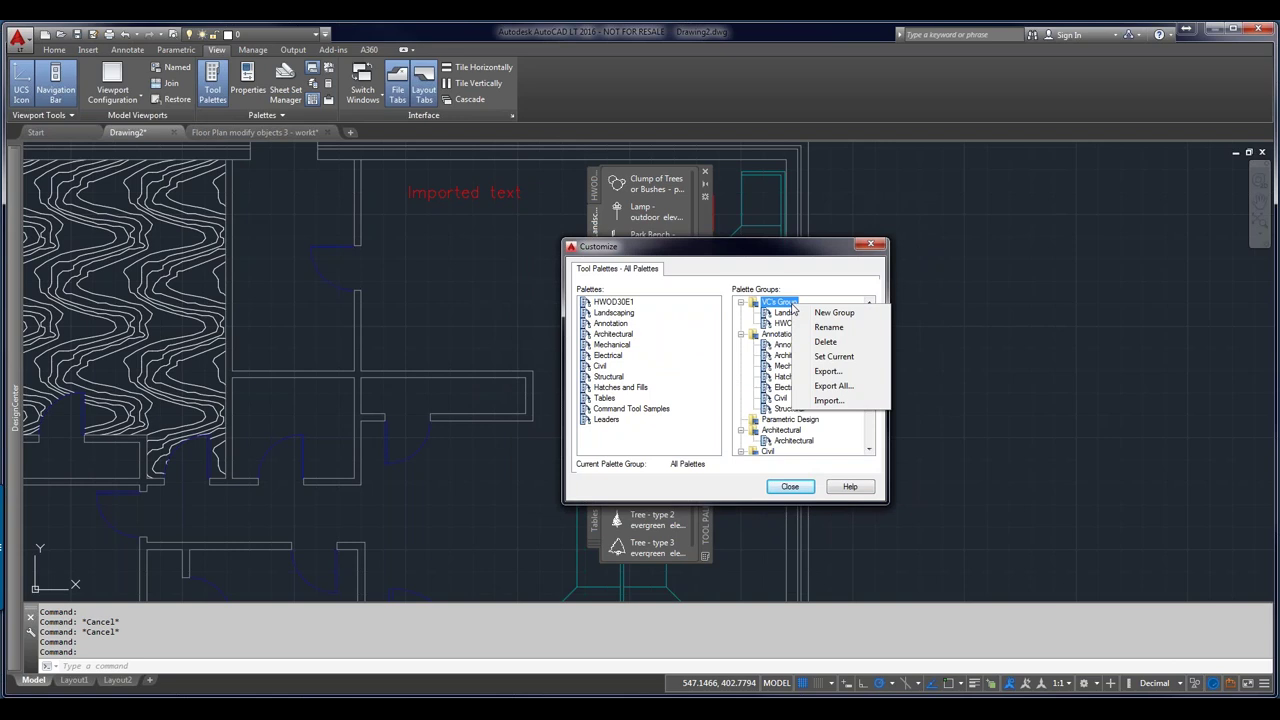
left_click(838, 372)
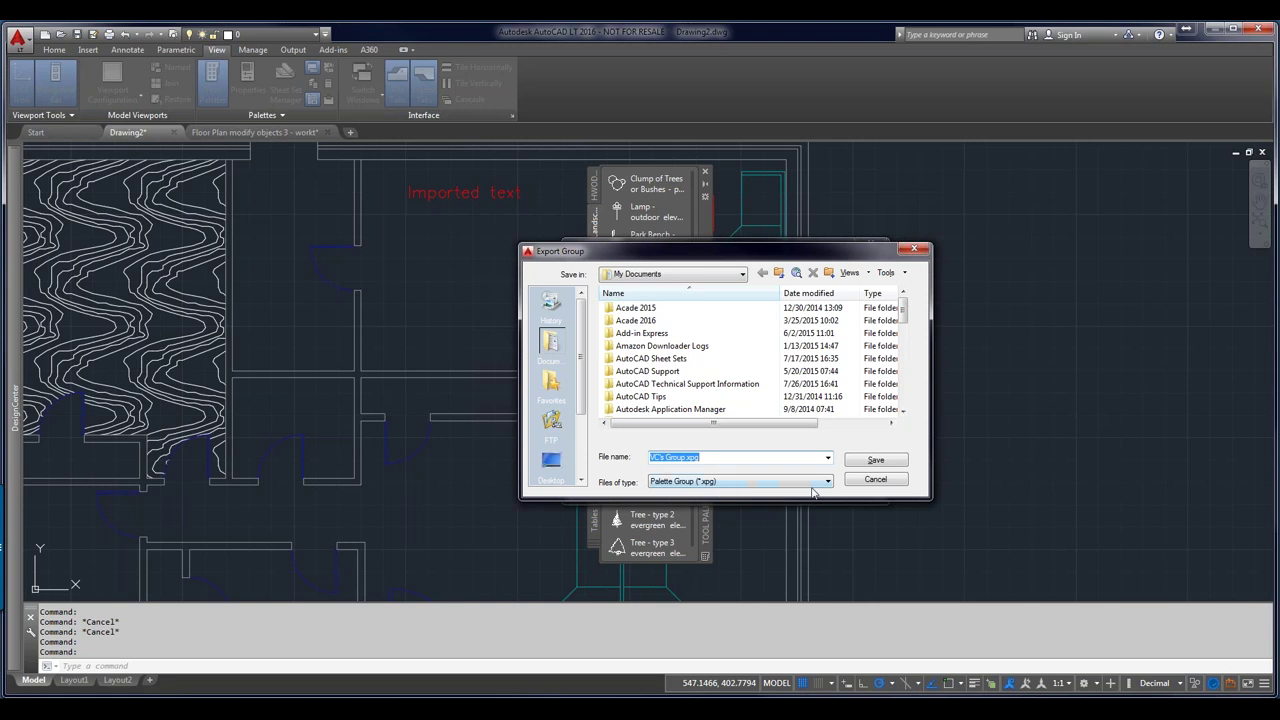
left_click(870, 482)
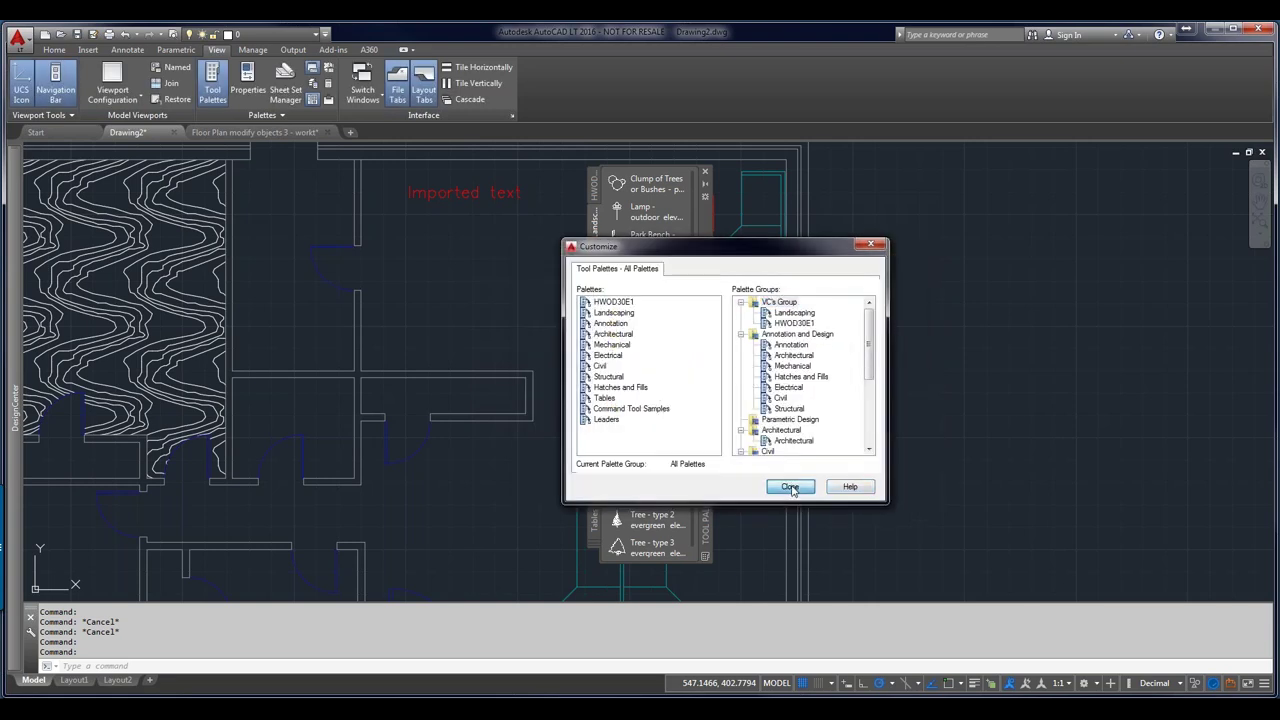
left_click(790, 487)
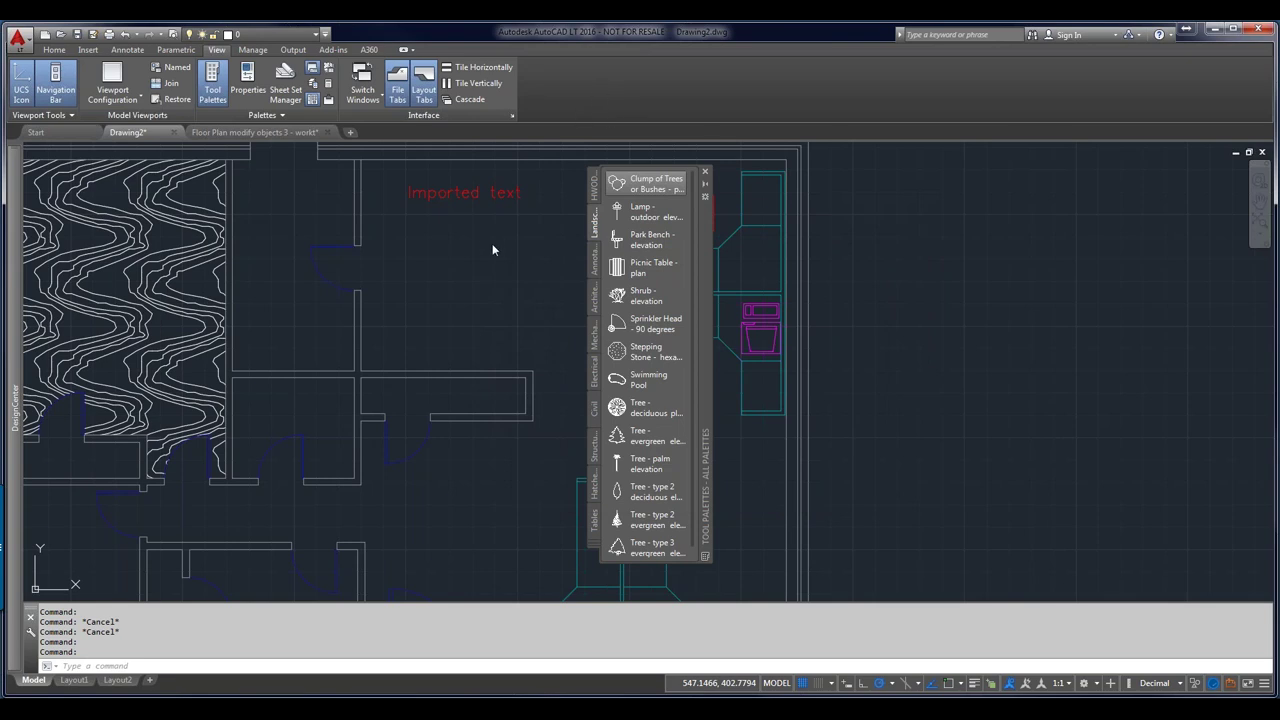
Dismiss the palette options menu and minimize AutoCAD LT to reveal the desktop
right_click(710, 400)
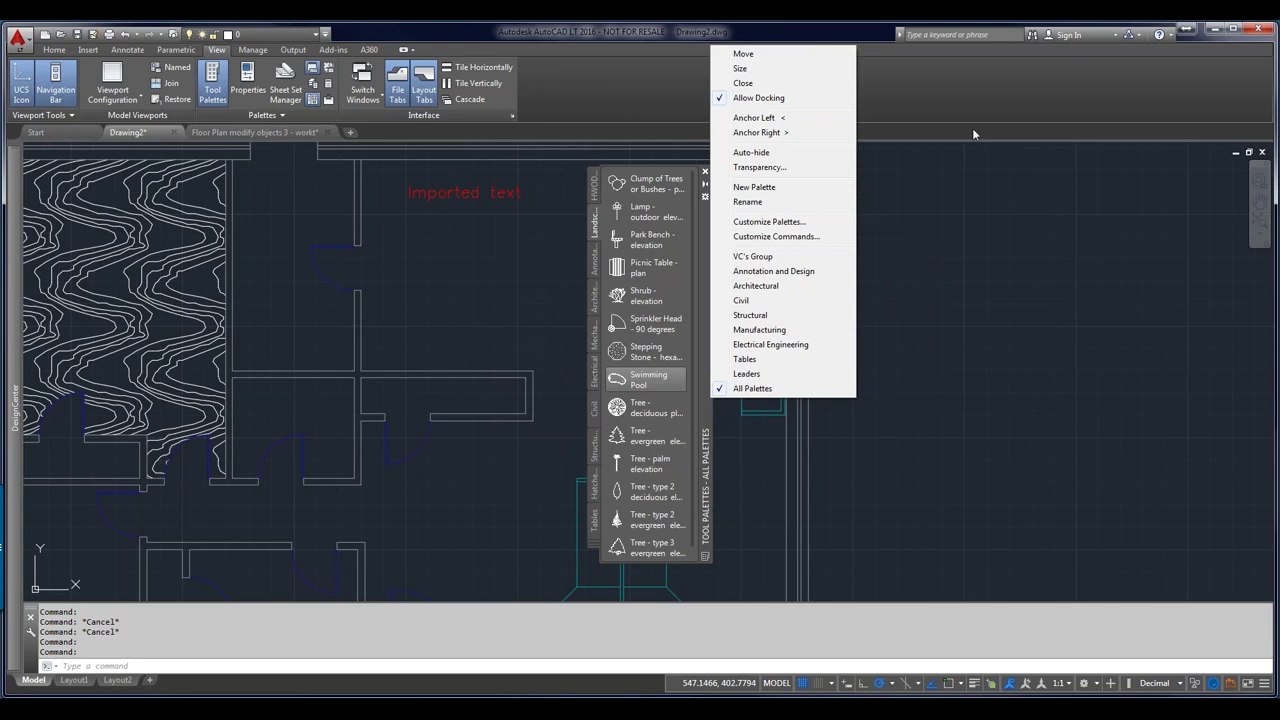
left_click(952, 73)
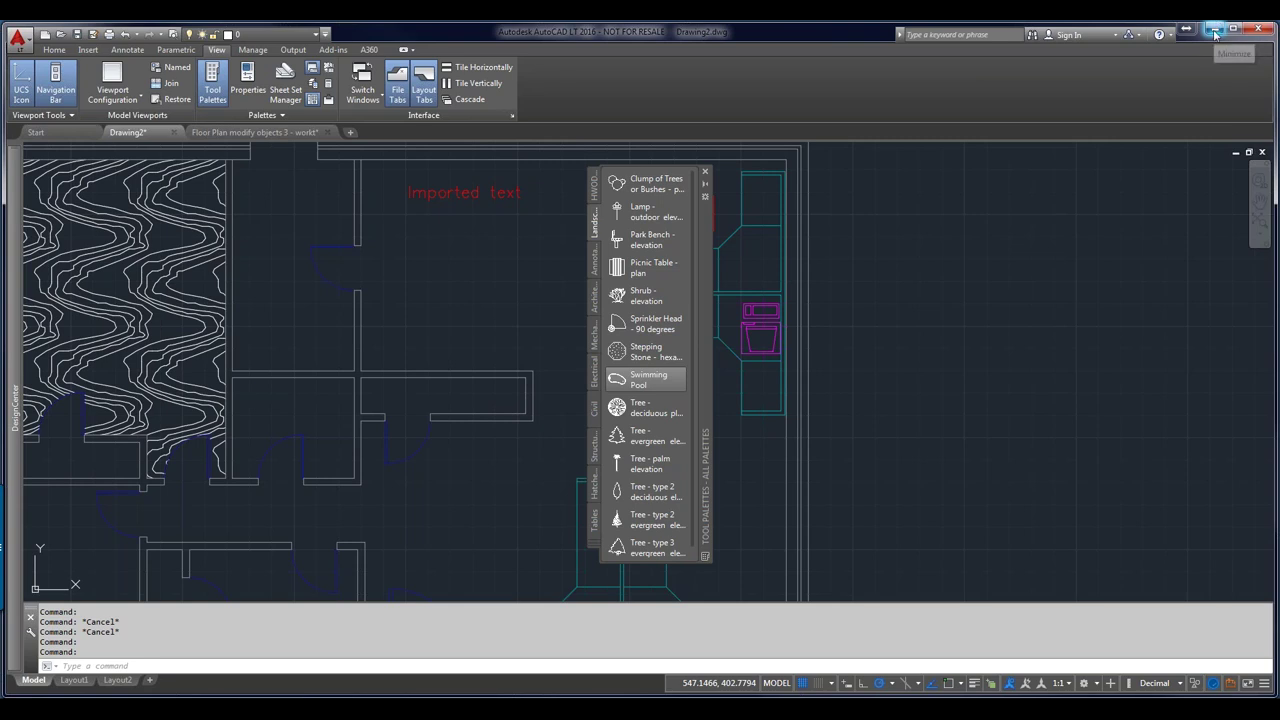
left_click(1215, 35)
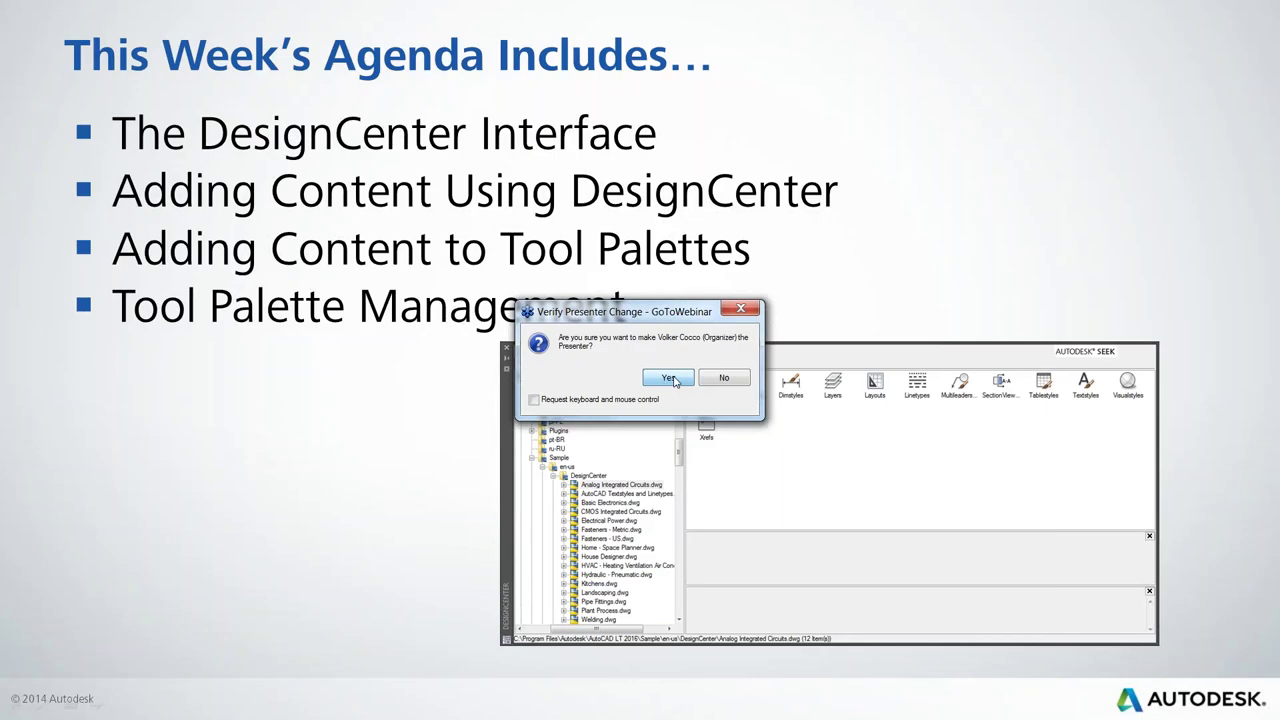
Accept the presenter change and advance the slideshow to the Knowledge Network articles slide
left_click(668, 378)
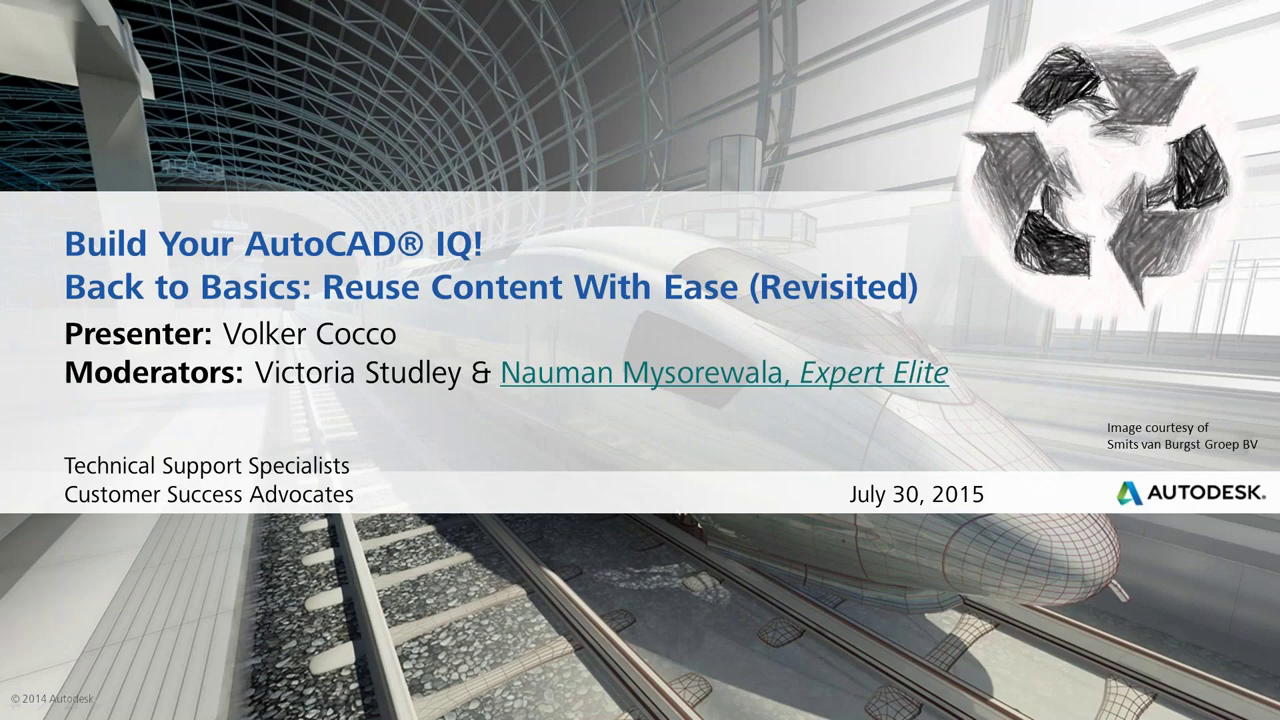
key("Right")
key("Right")
key("Right")
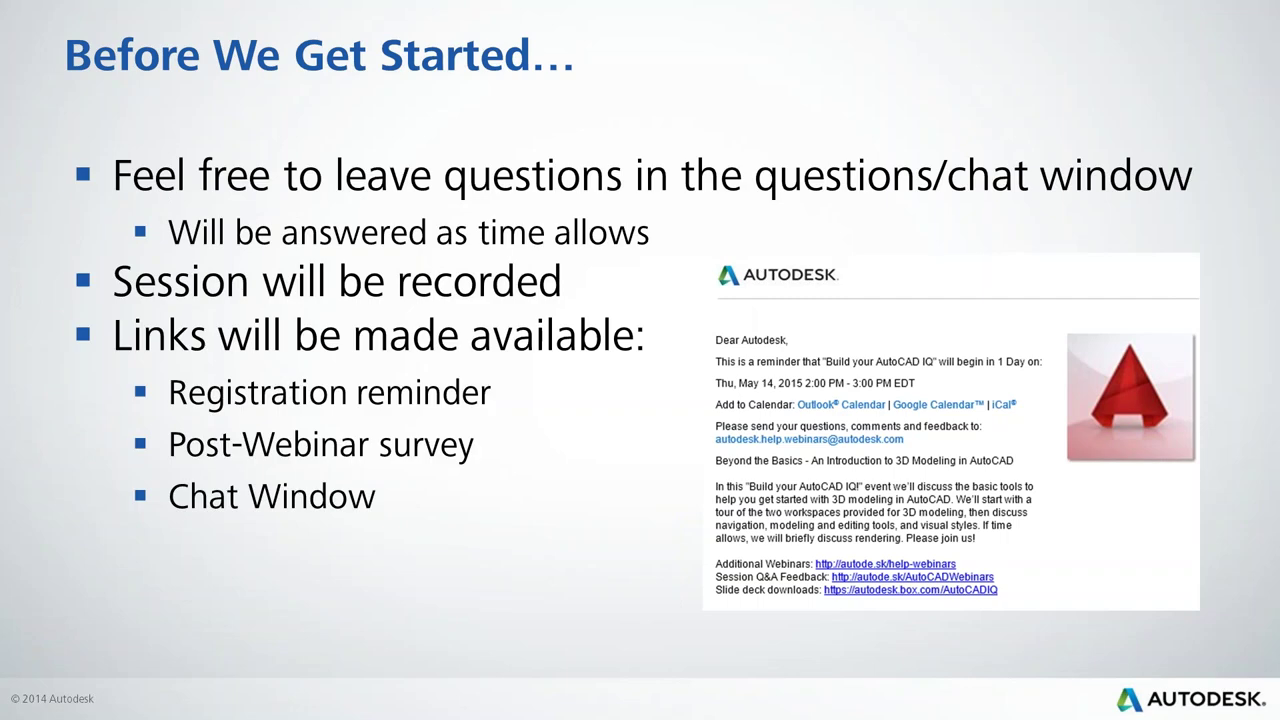
key("Right")
key("Right")
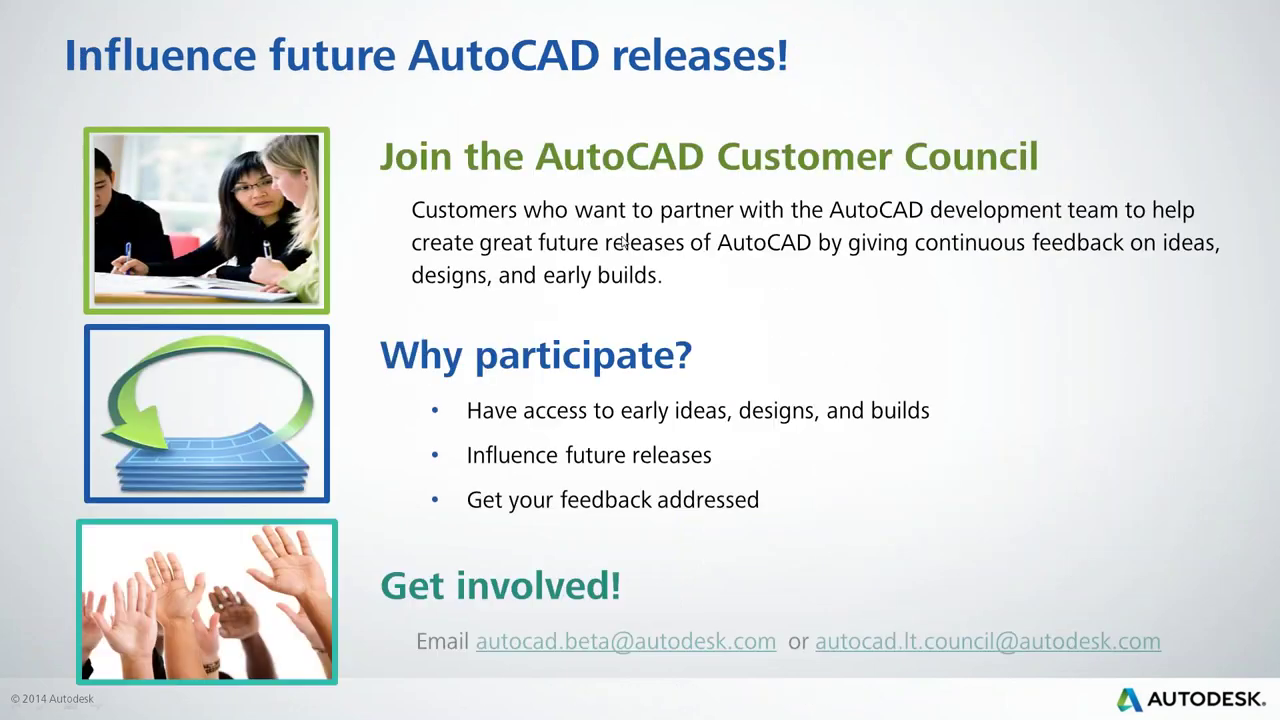
key("Right")
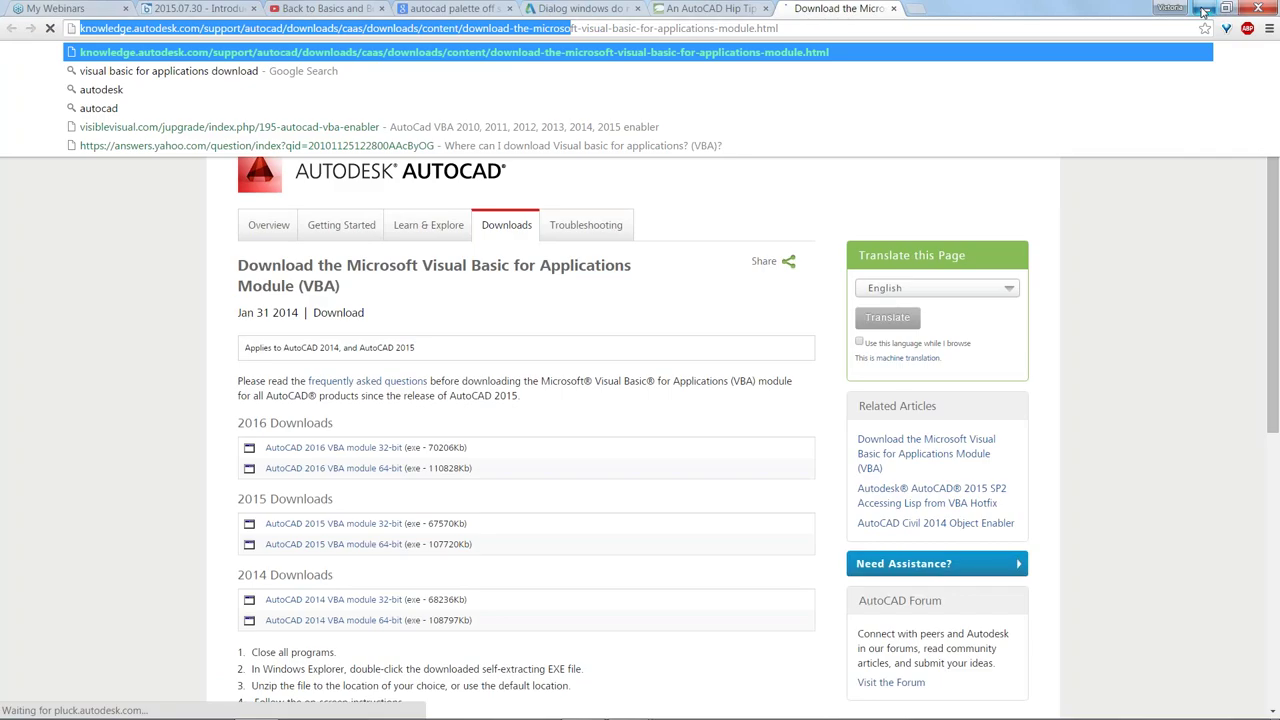
Minimize Chrome and advance past the agenda to The Demonstration slide
left_click(1204, 10)
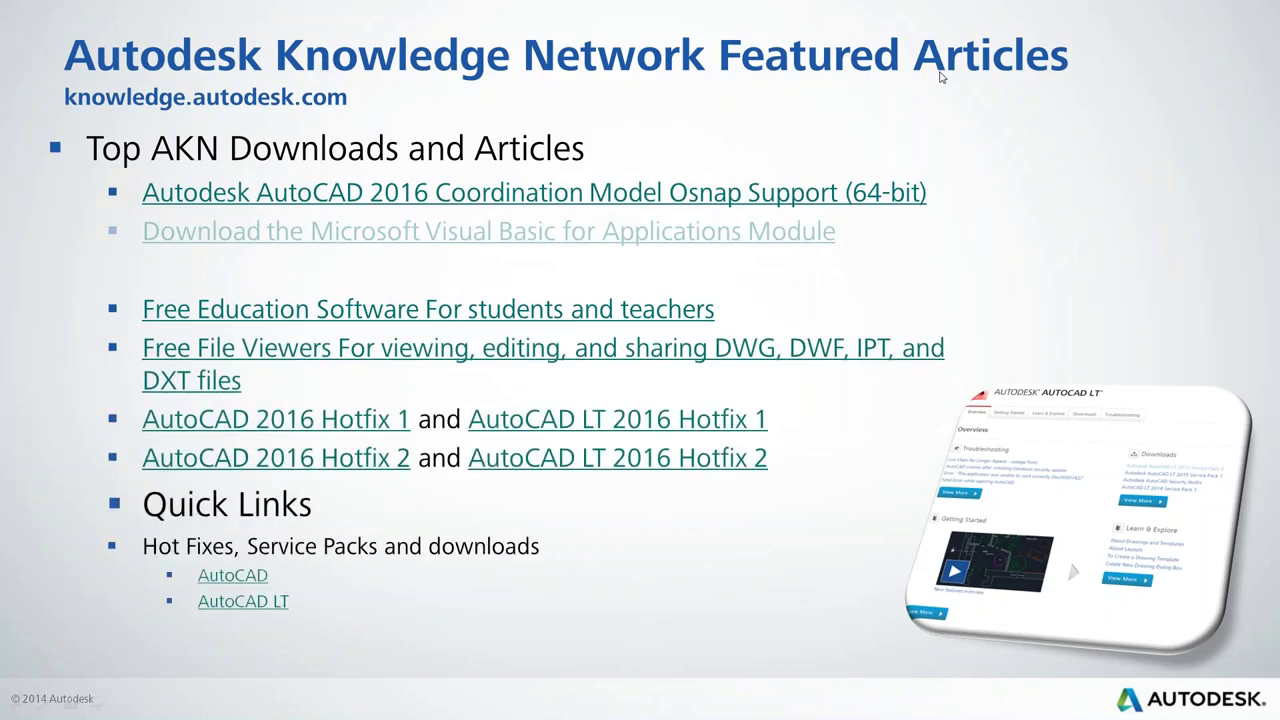
key("Right")
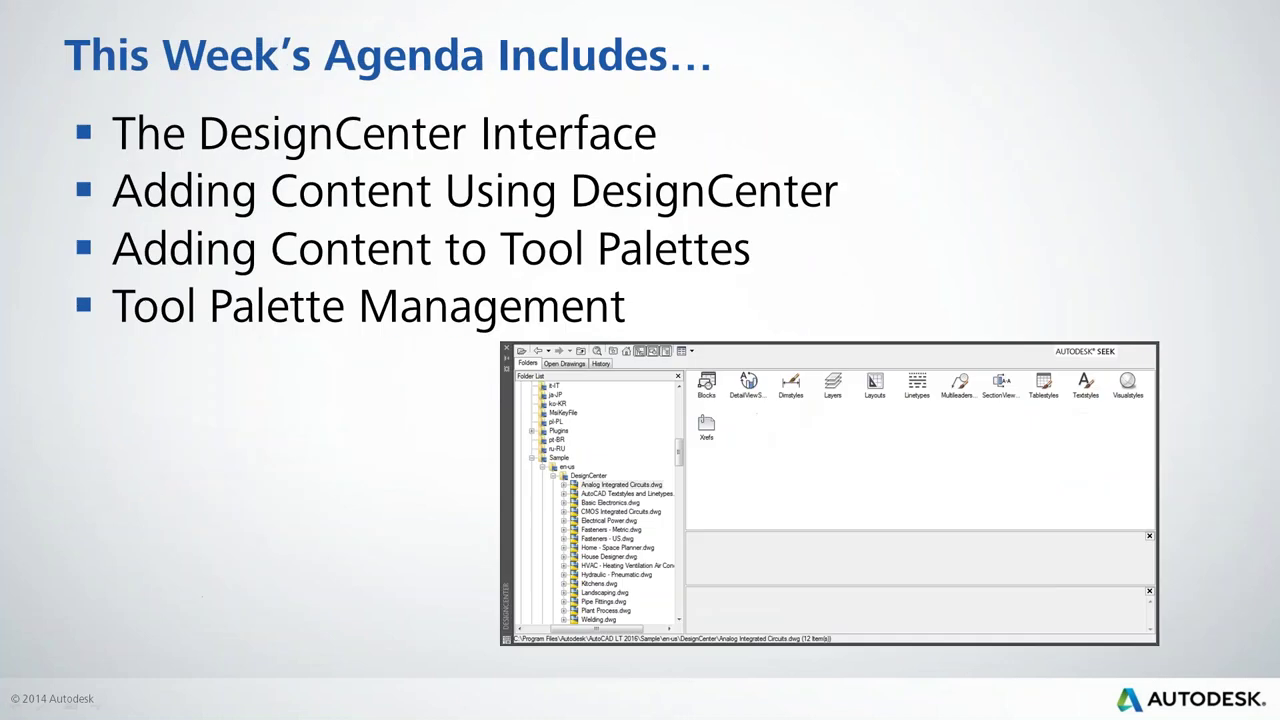
key("Right")
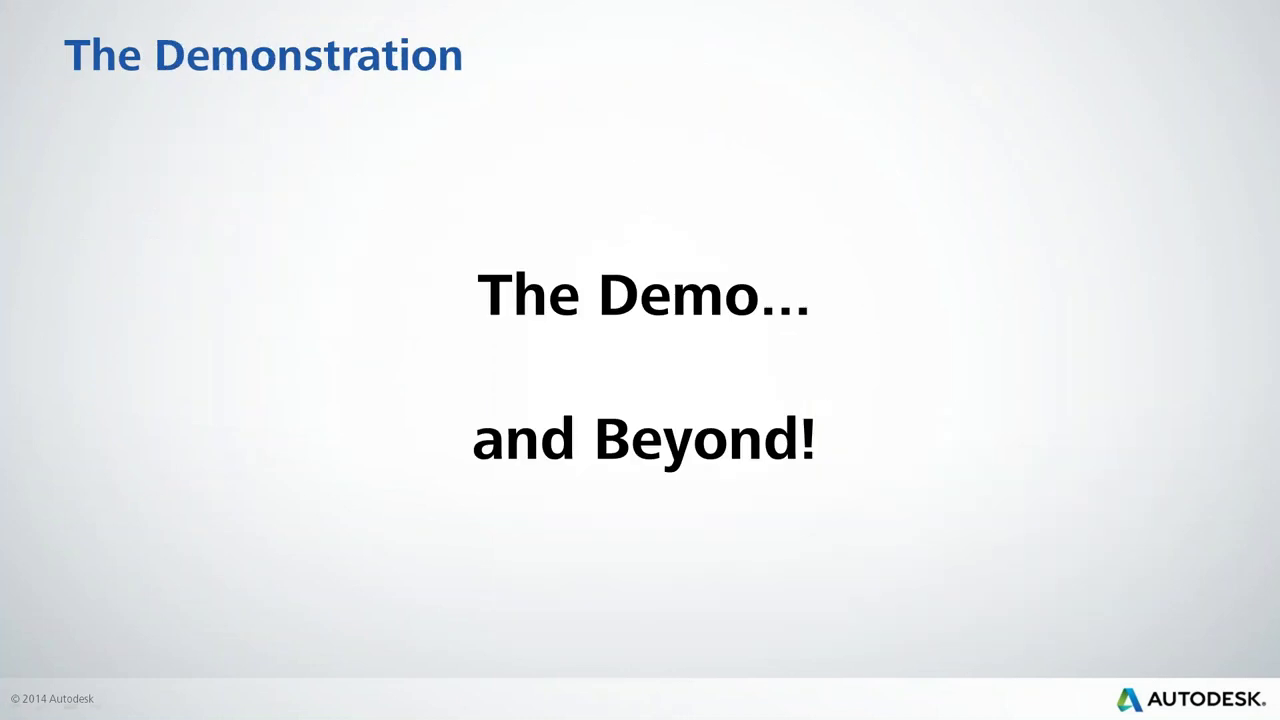
Advance the slideshow through Additional Resources toward the Coming Attractions!! slide
key("Right")
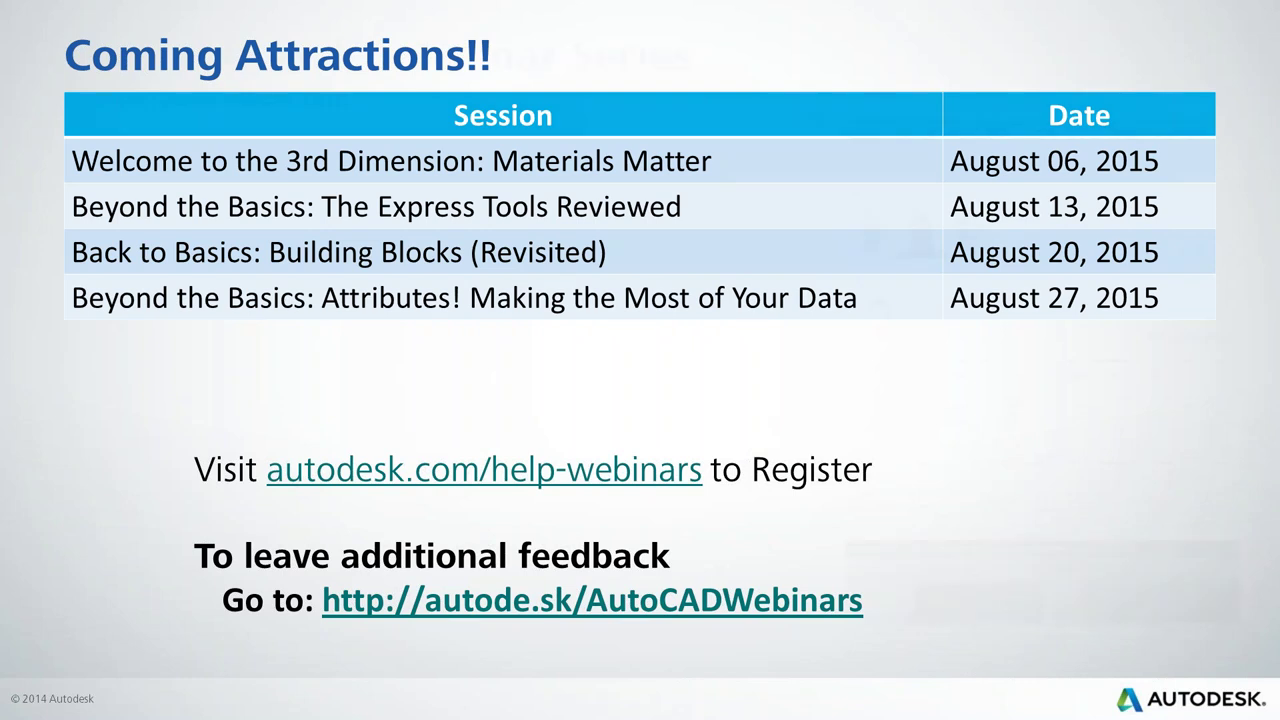
Advance past the Autodesk Help Webinar Series slide to More Q&A, briefly glancing at Chrome
key("Right")
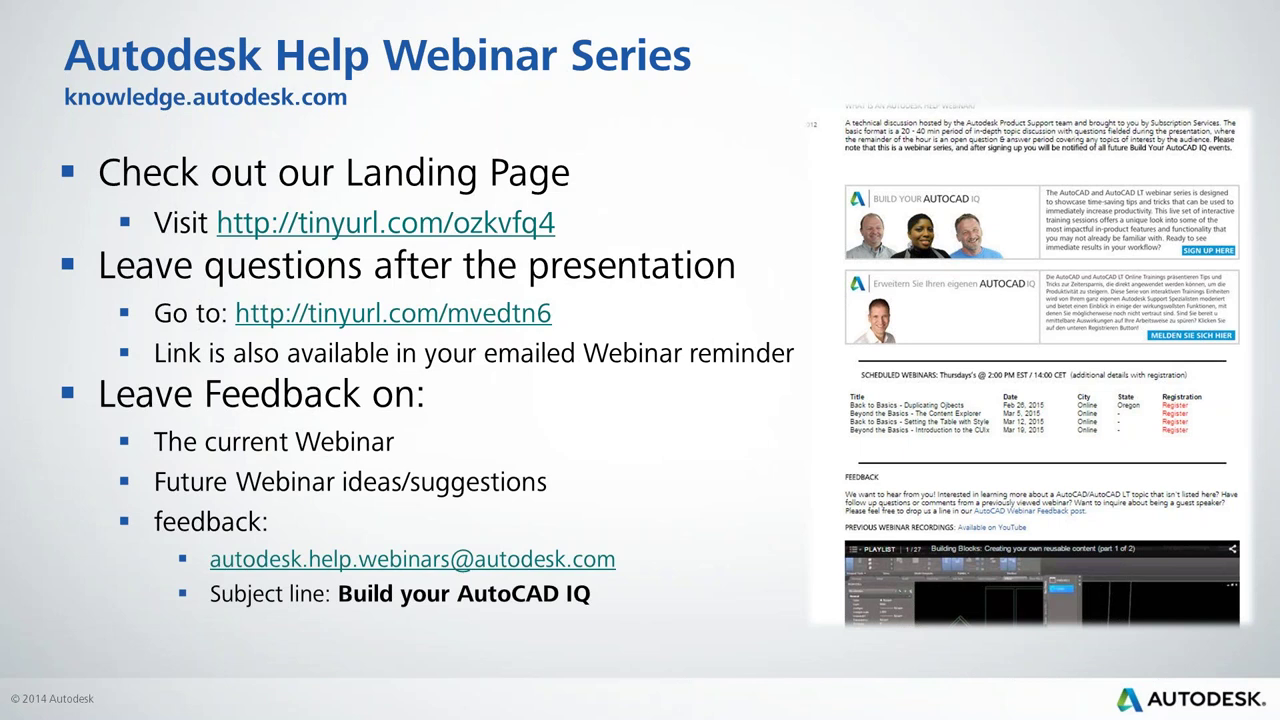
key("Right")
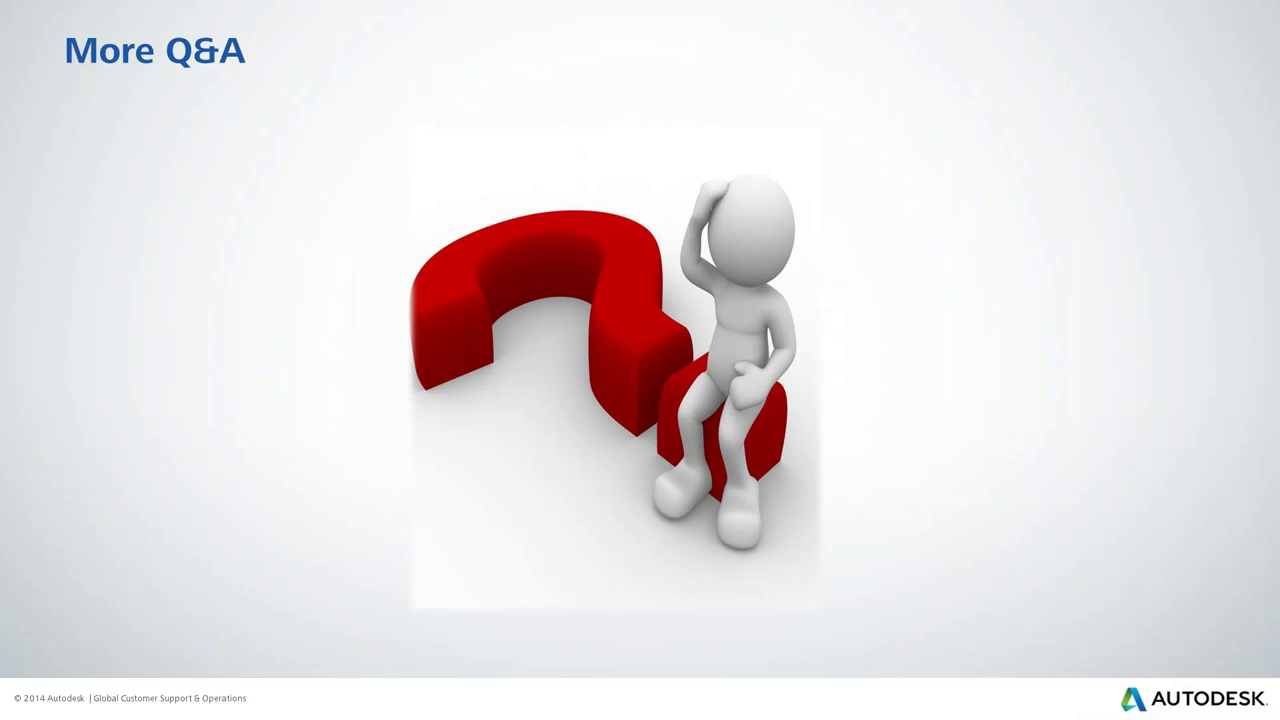
key("alt+Tab")
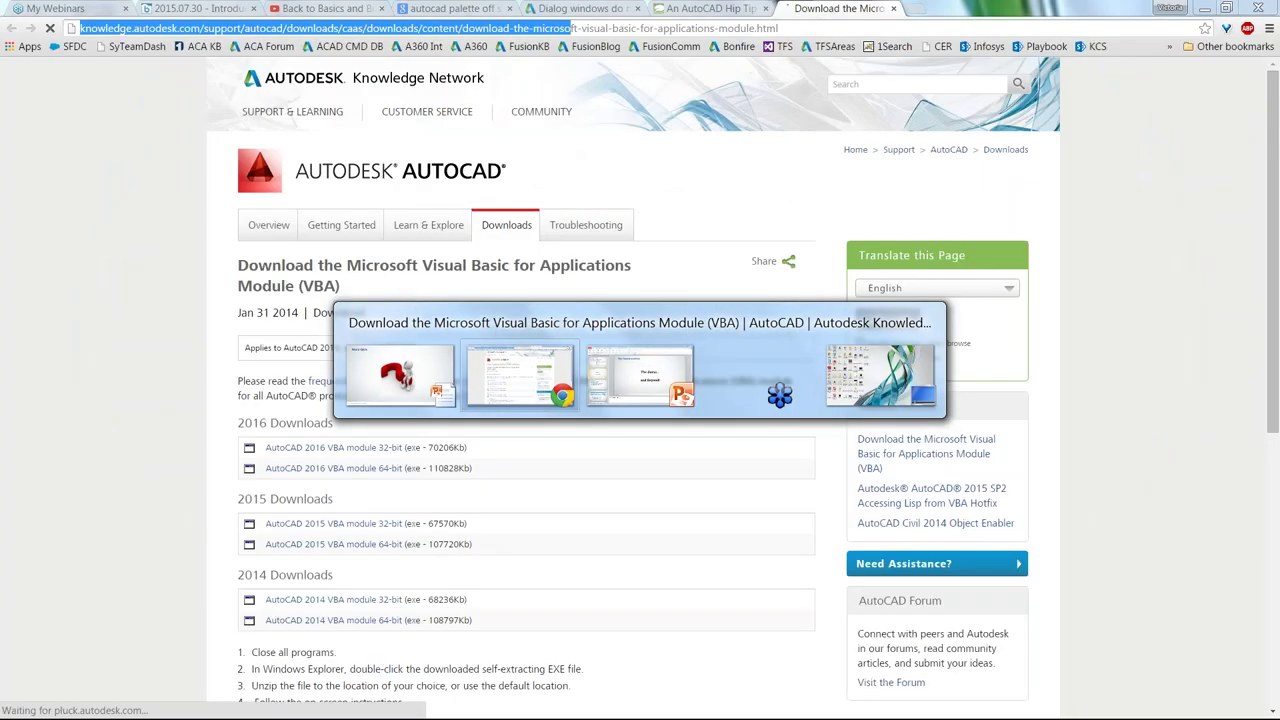
key("alt+Tab")
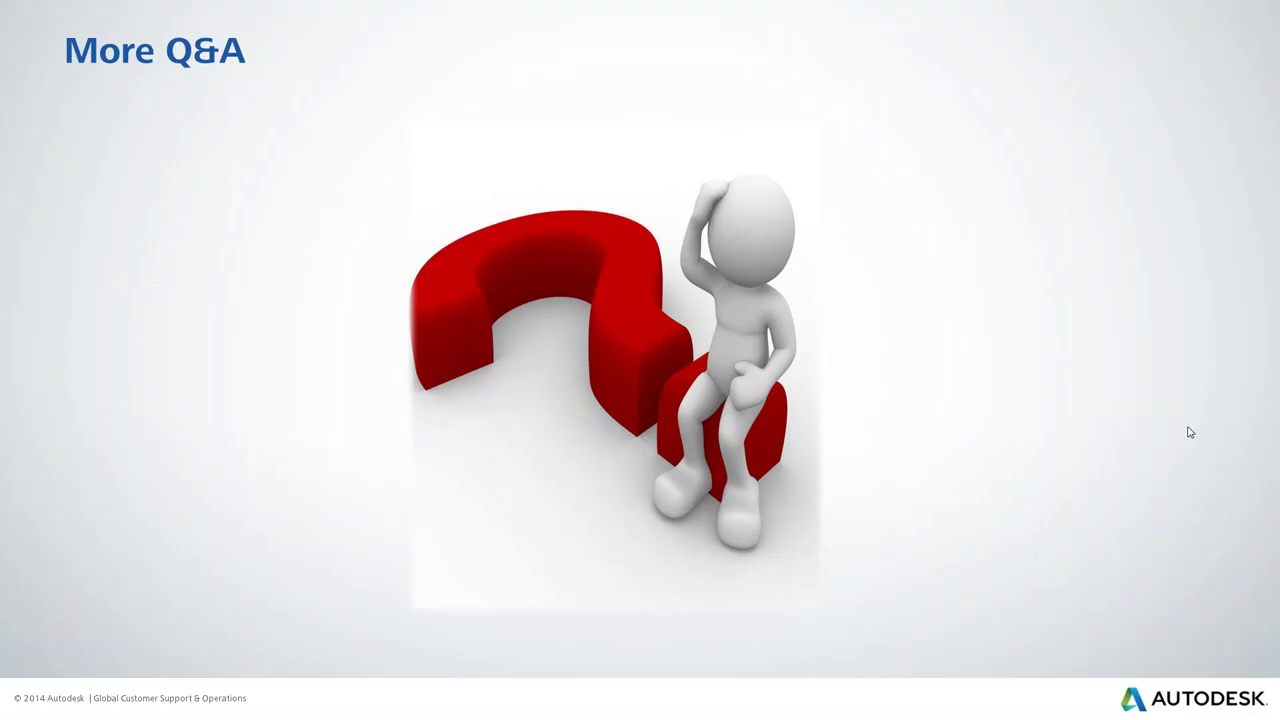
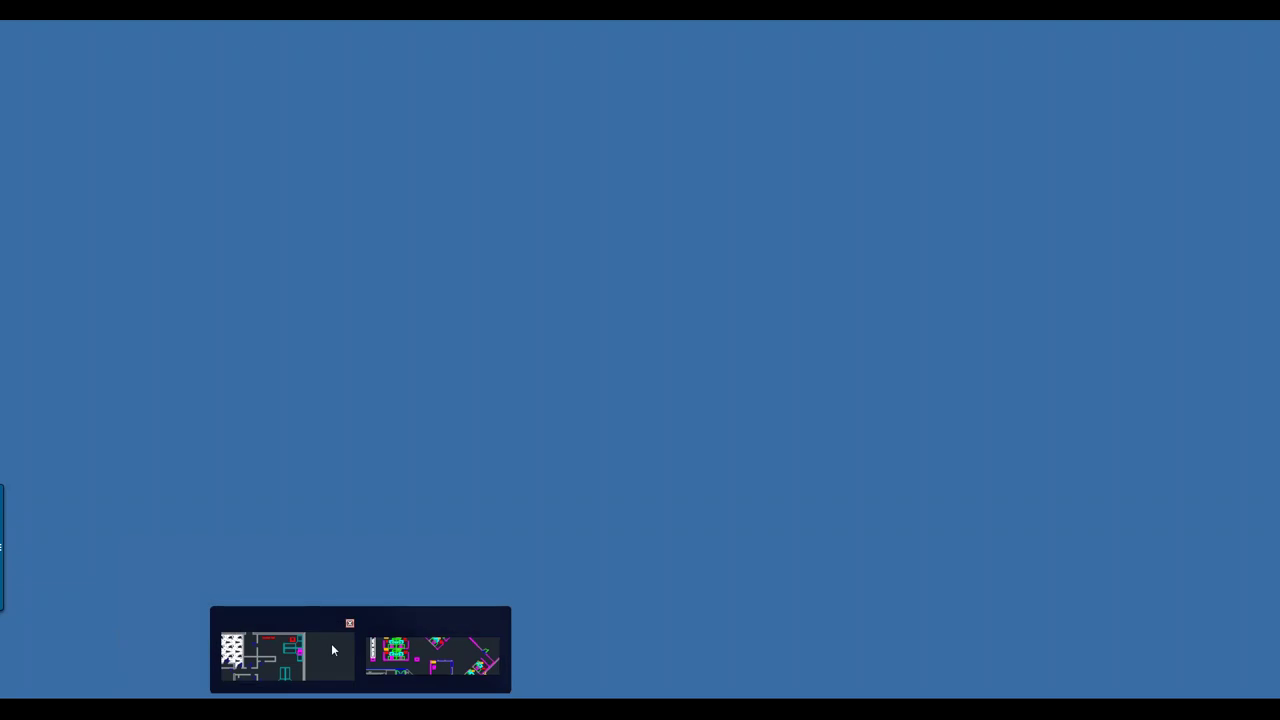
Restore the Drawing2 window to full screen with its floating tool palettes visible
left_click(342, 678)
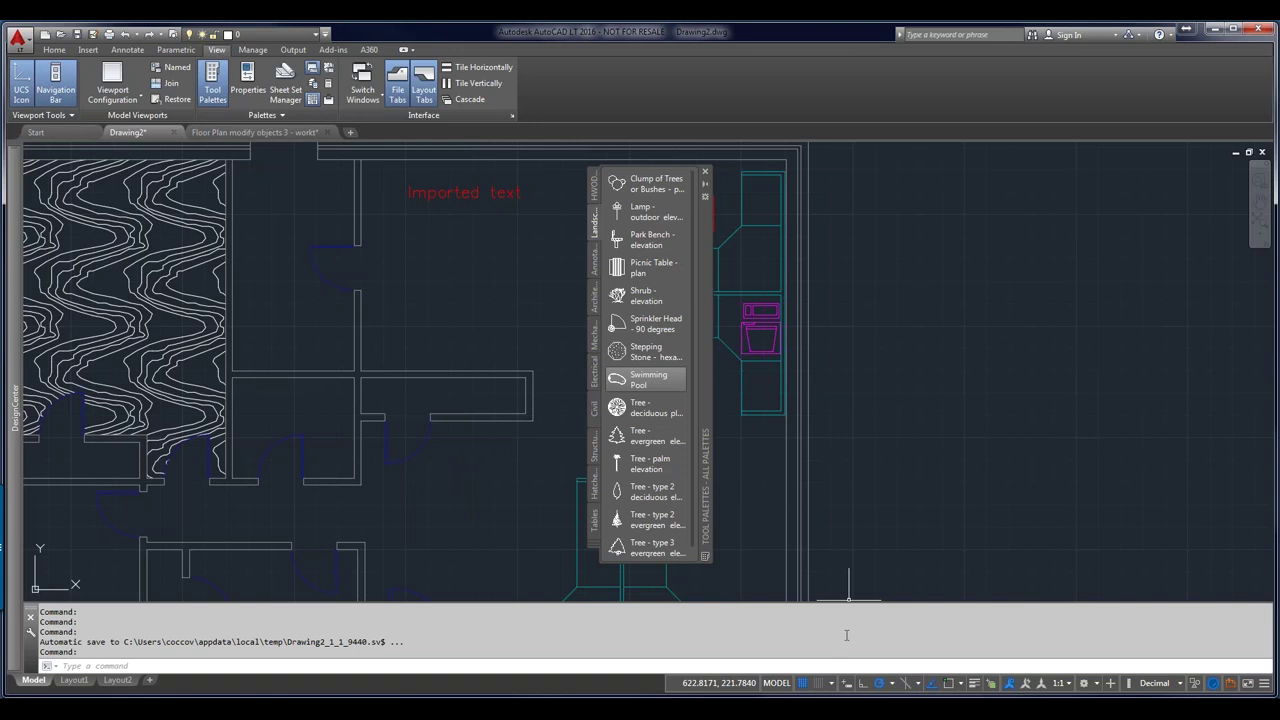
Anchor the tool palettes to the right edge as an auto-hiding strip
right_click(710, 400)
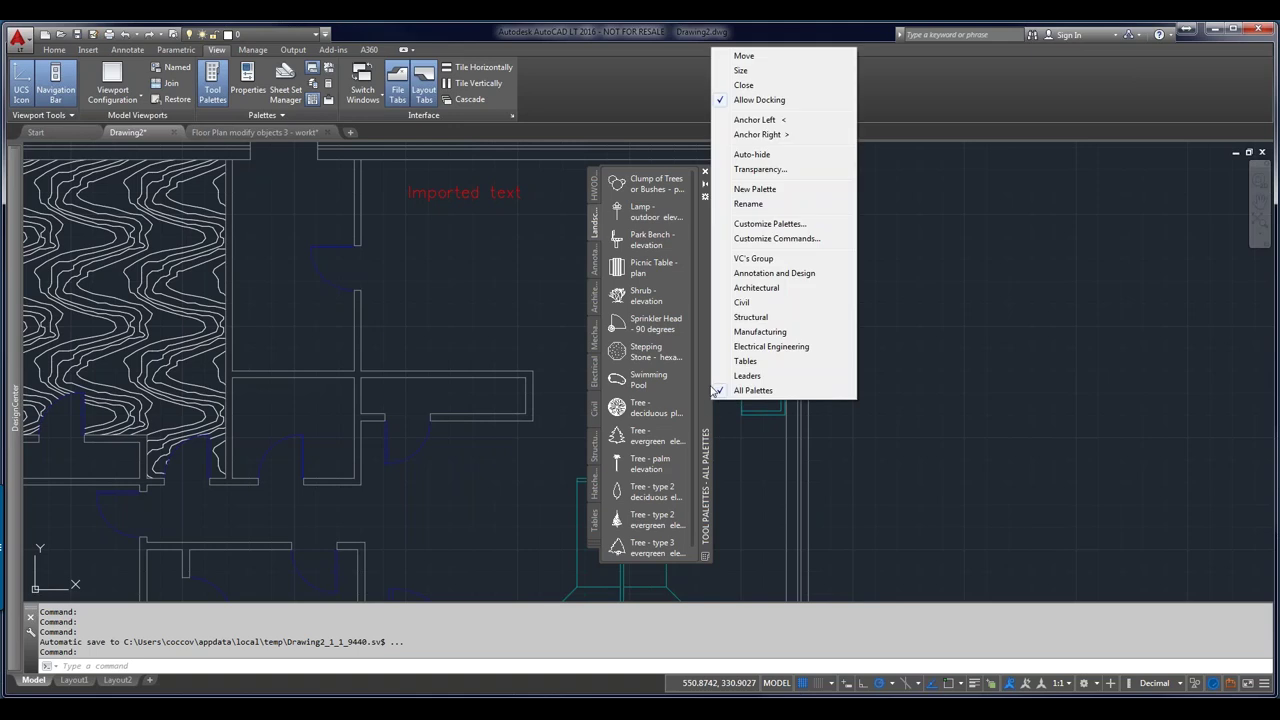
left_click(757, 134)
mouse_move(1250, 300)
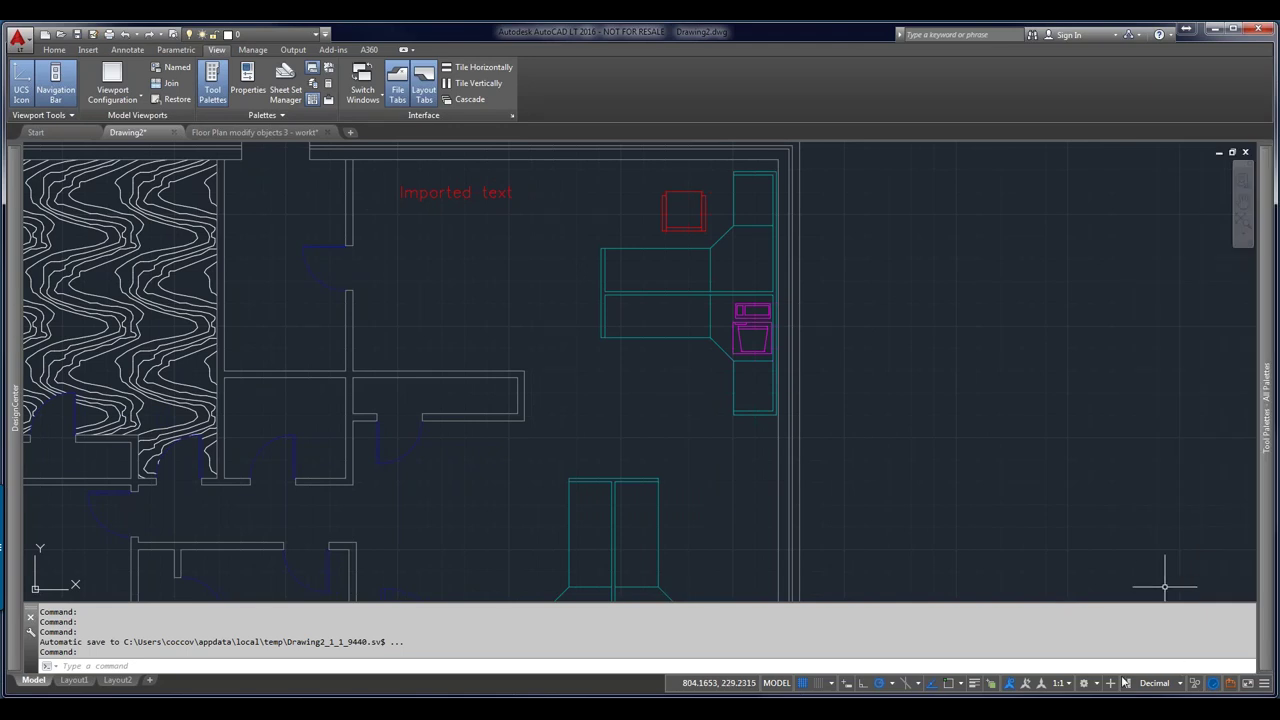
left_click(1096, 684)
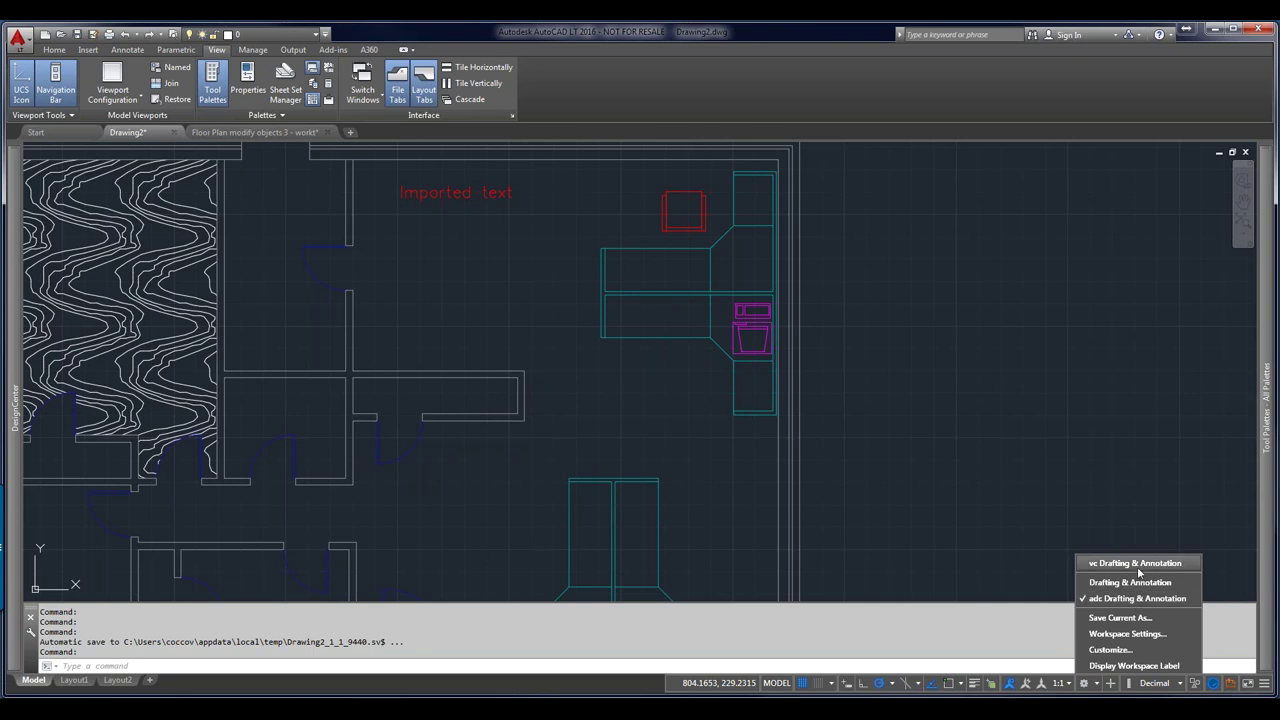
Save the current layout as the 'Custom Drafting & Annotation' workspace, based on adc Drafting & Annotation
left_click(1120, 618)
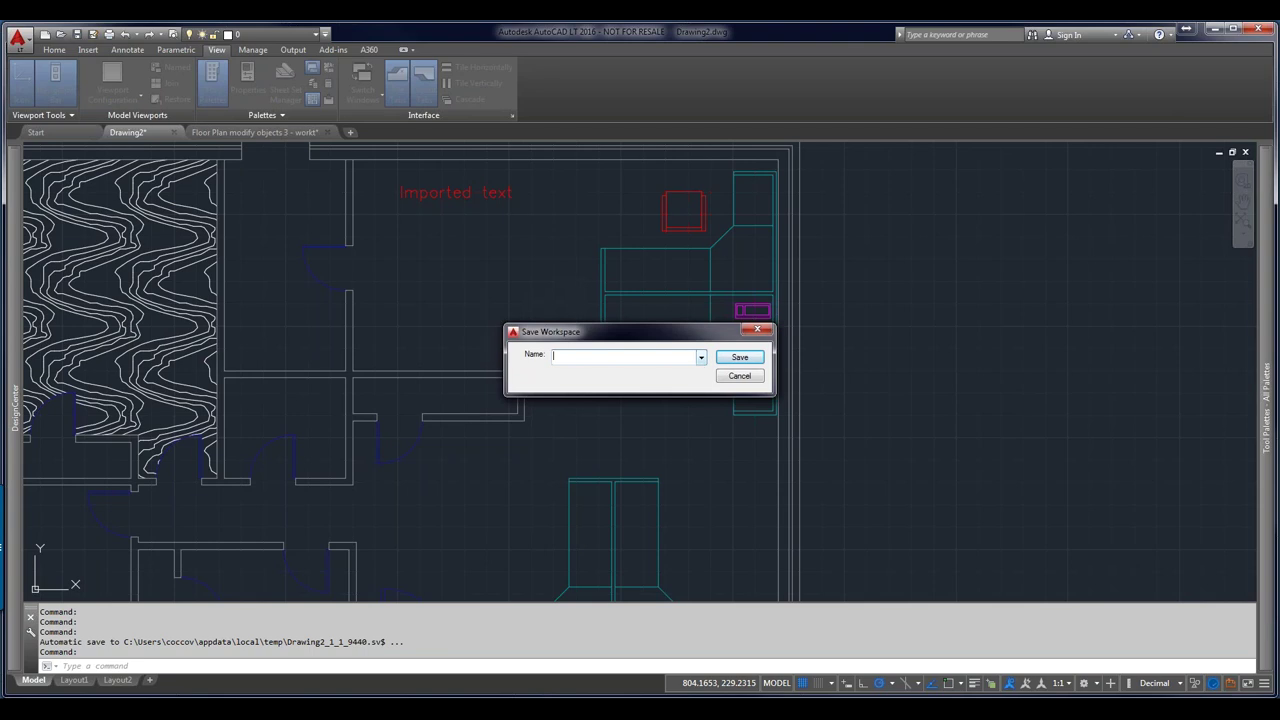
left_click(701, 357)
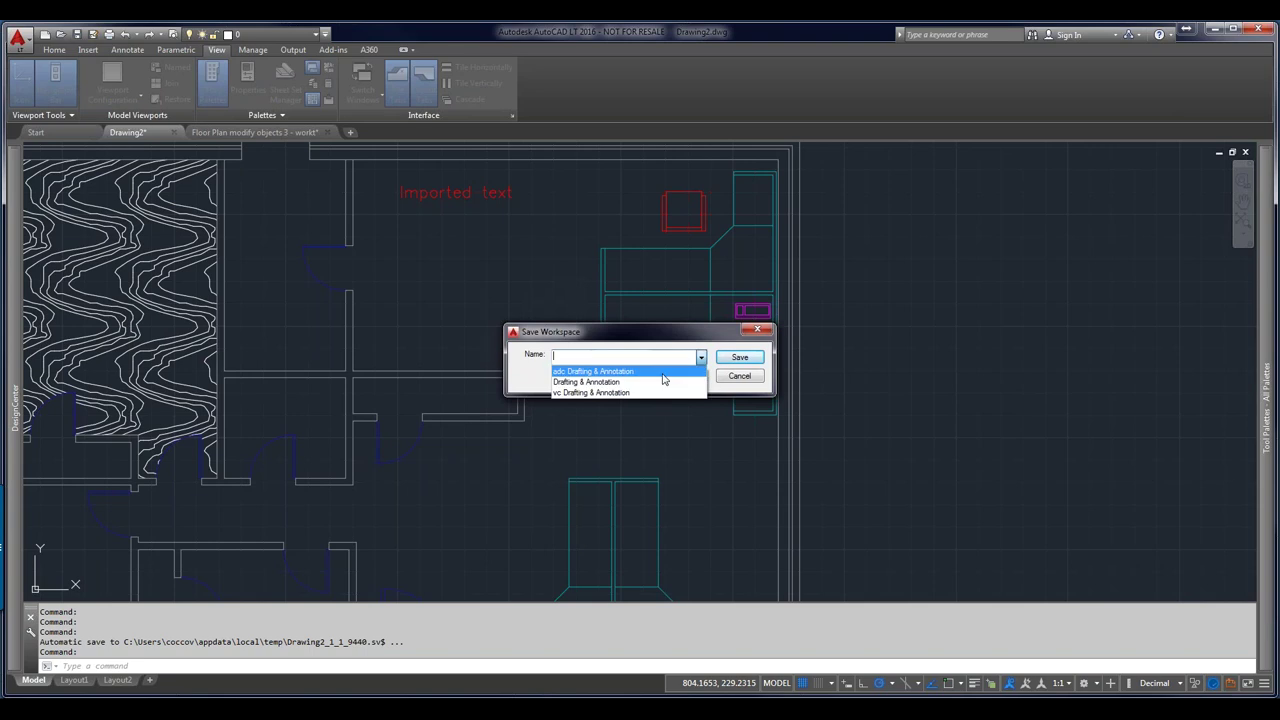
left_click(662, 374)
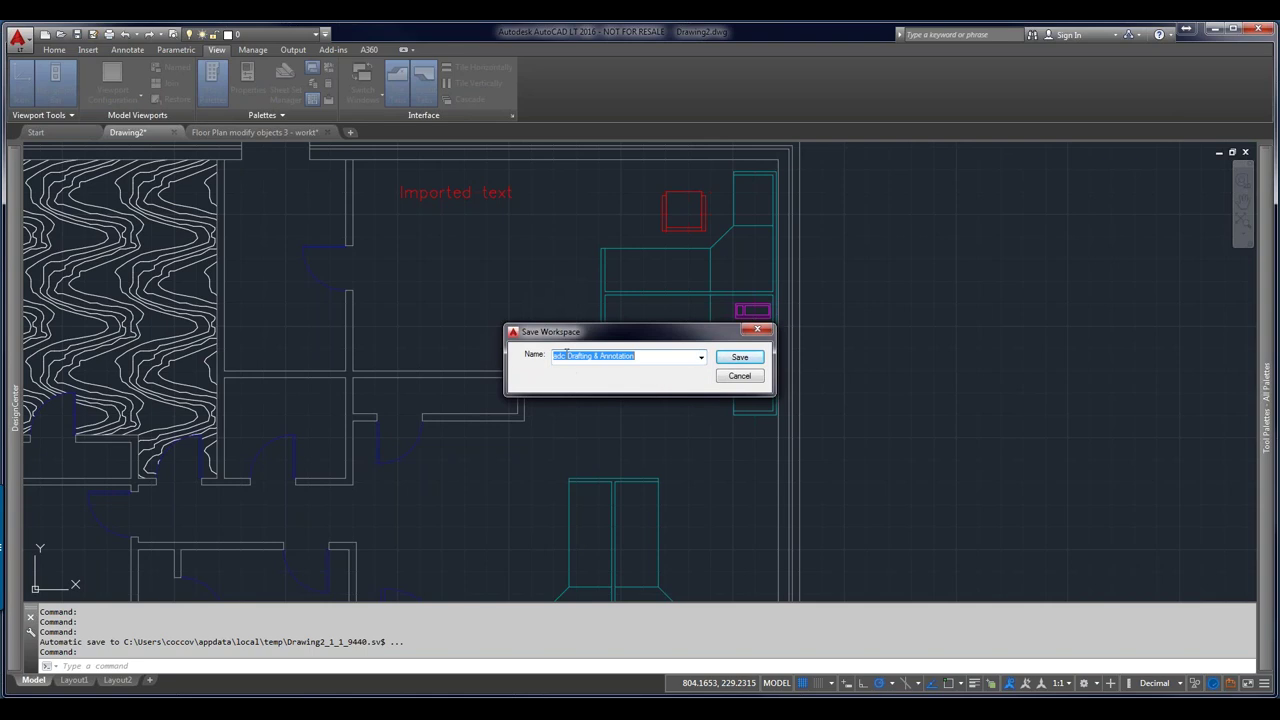
left_click_drag(566, 351, 547, 354)
type("Custom")
left_click(753, 362)
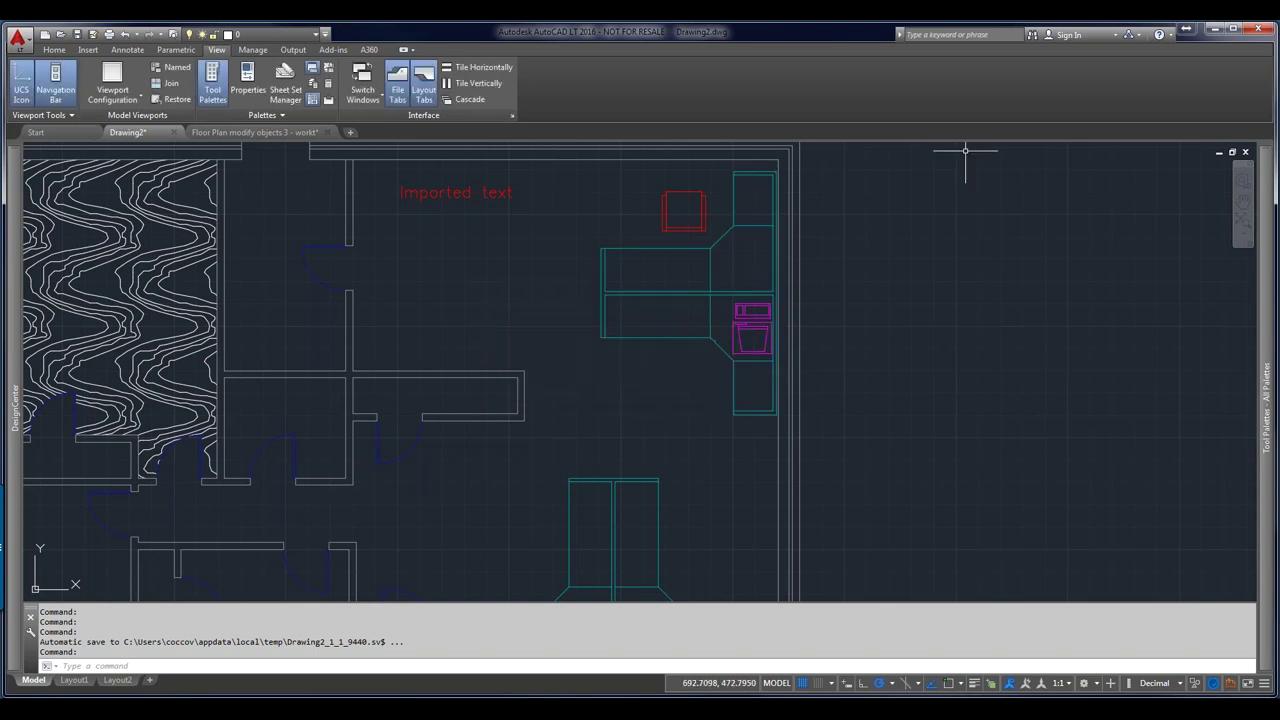
mouse_move(1272, 345)
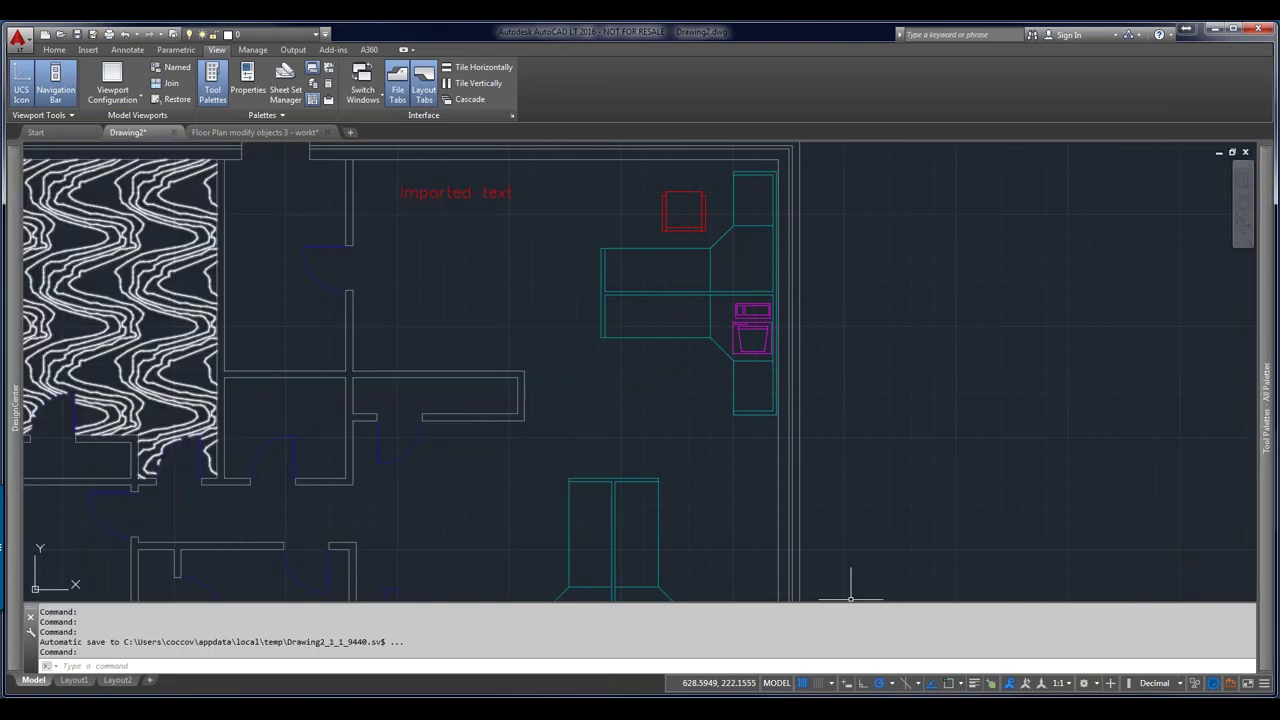
left_click(1097, 684)
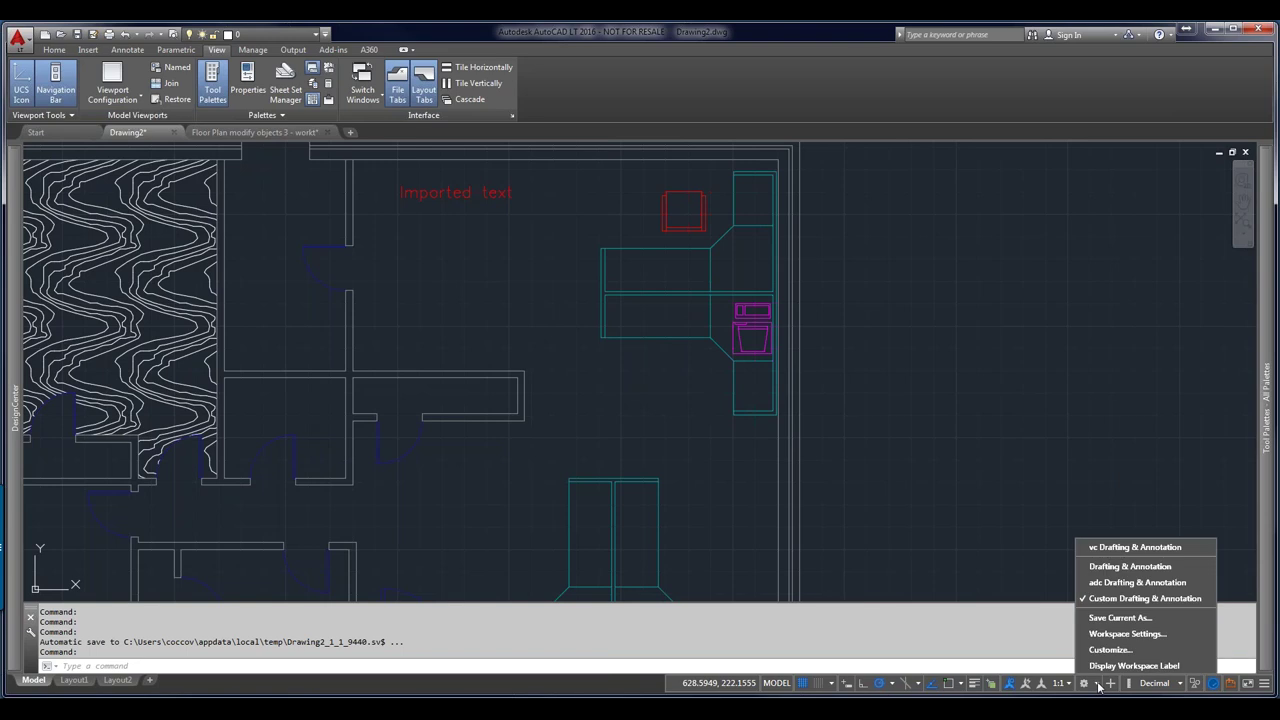
left_click(1122, 634)
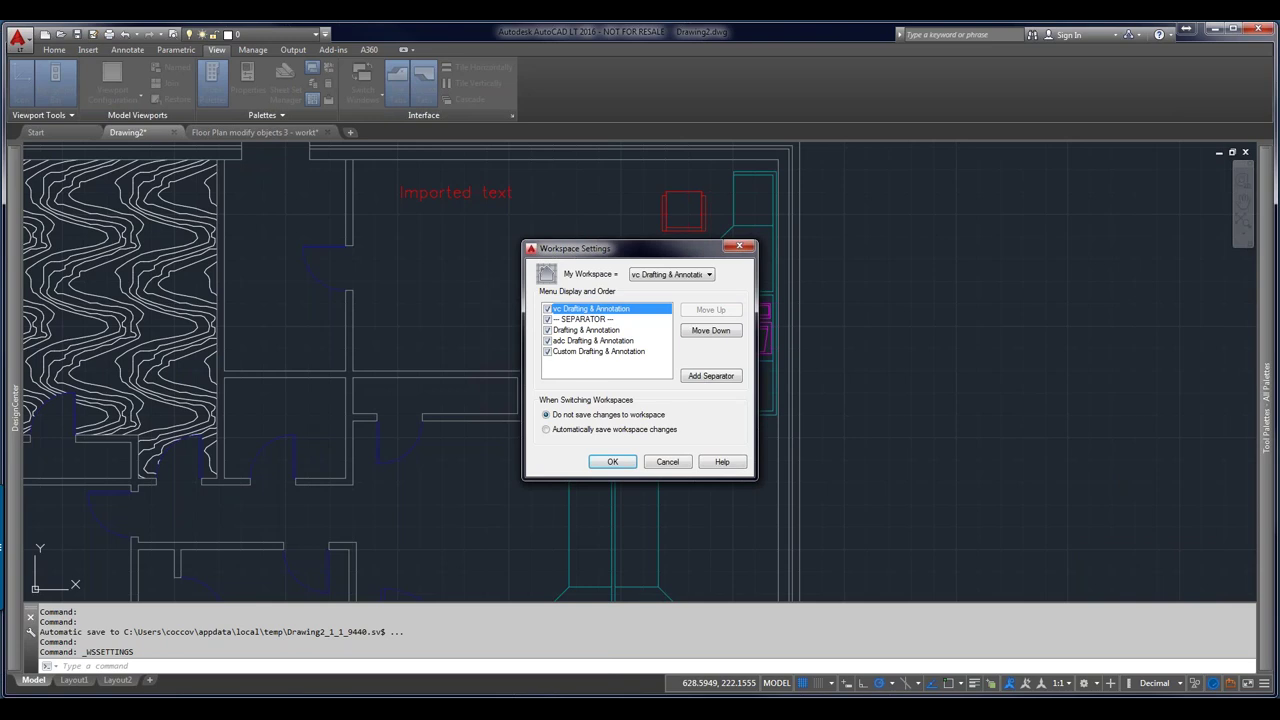
left_click(708, 274)
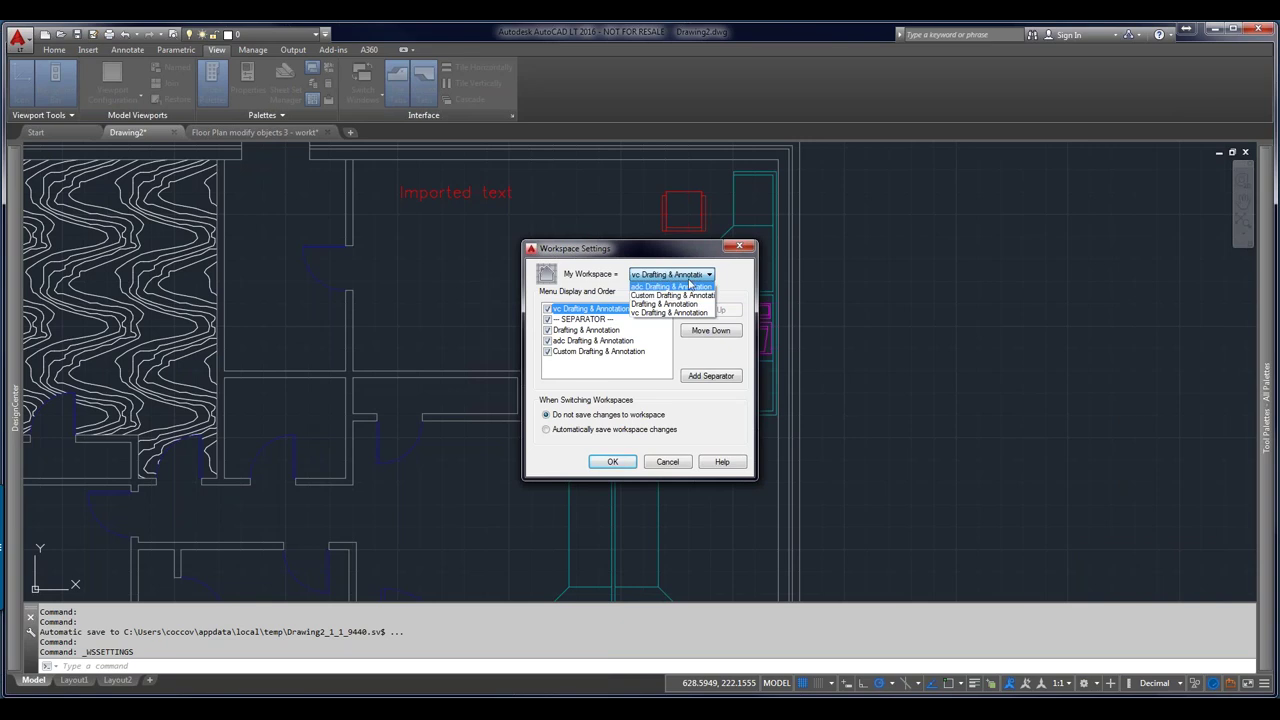
left_click(684, 295)
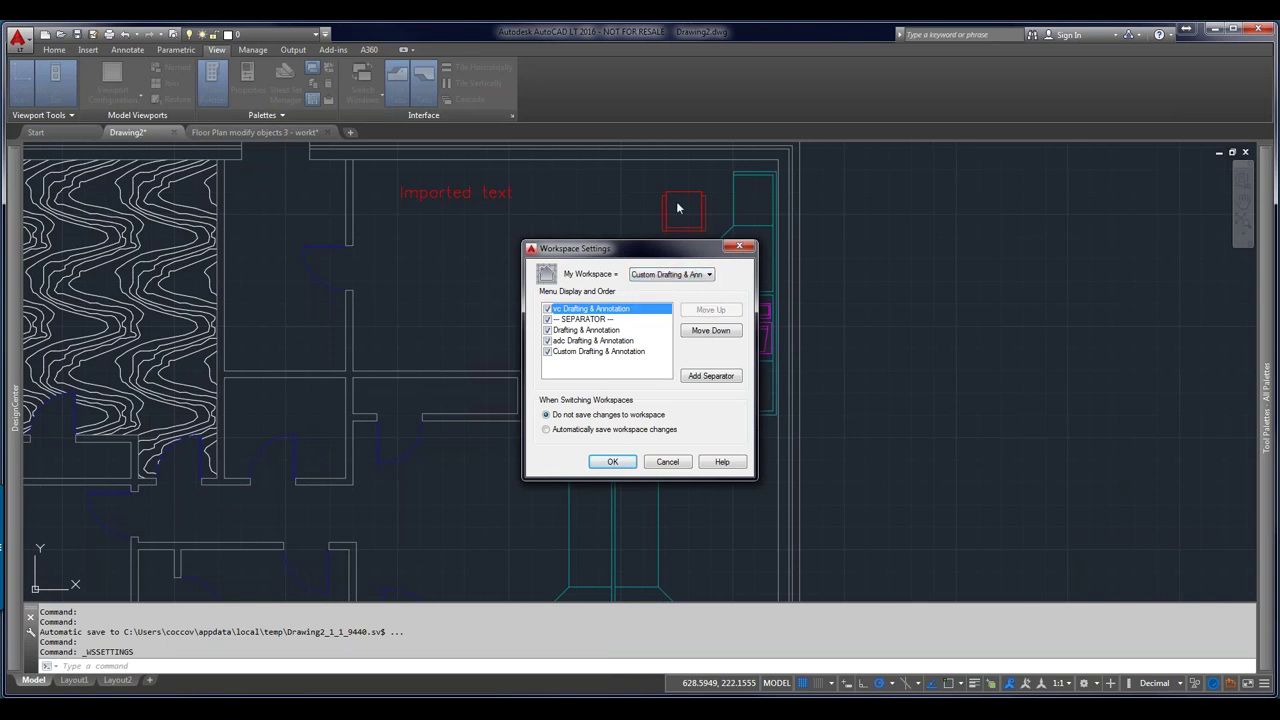
left_click(706, 276)
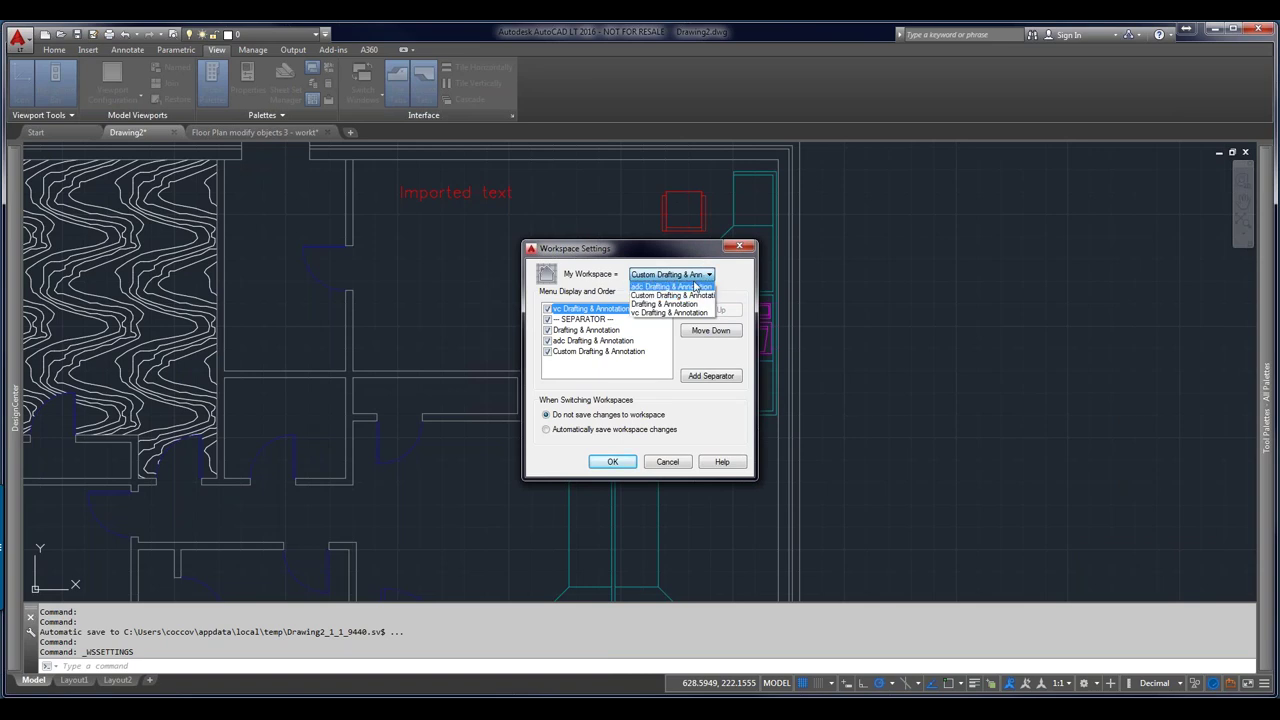
left_click(689, 312)
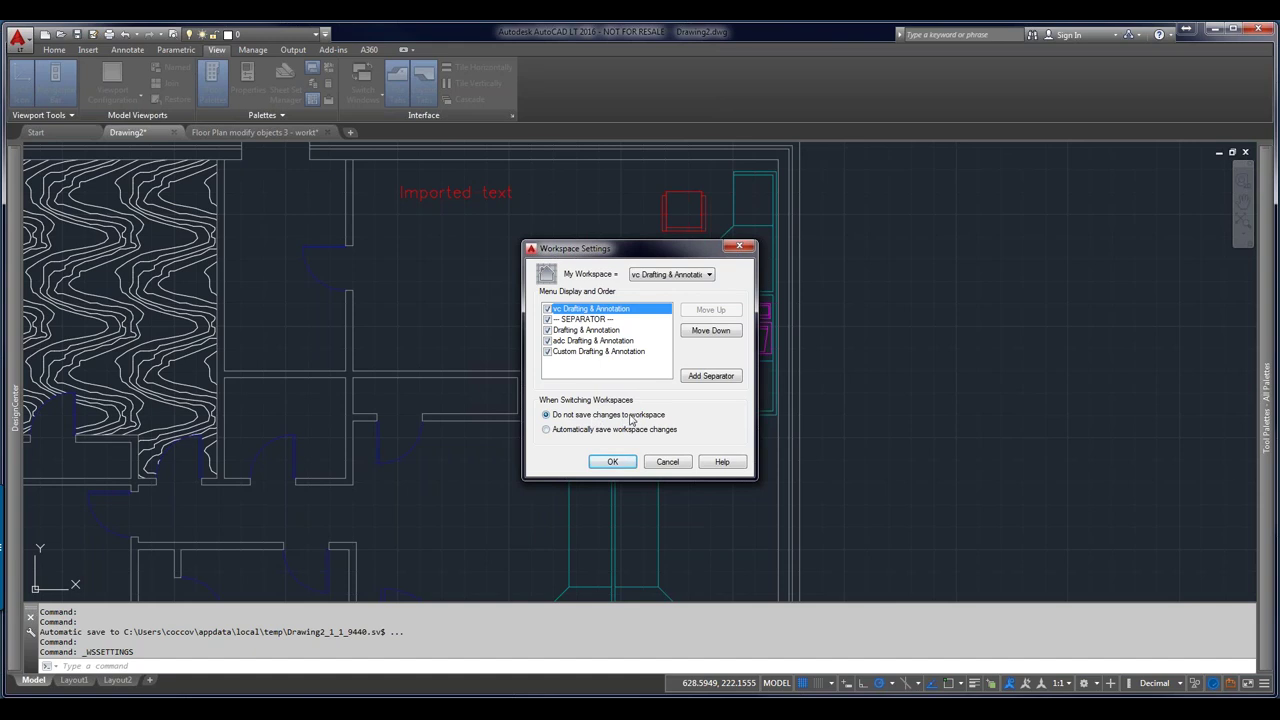
left_click(613, 462)
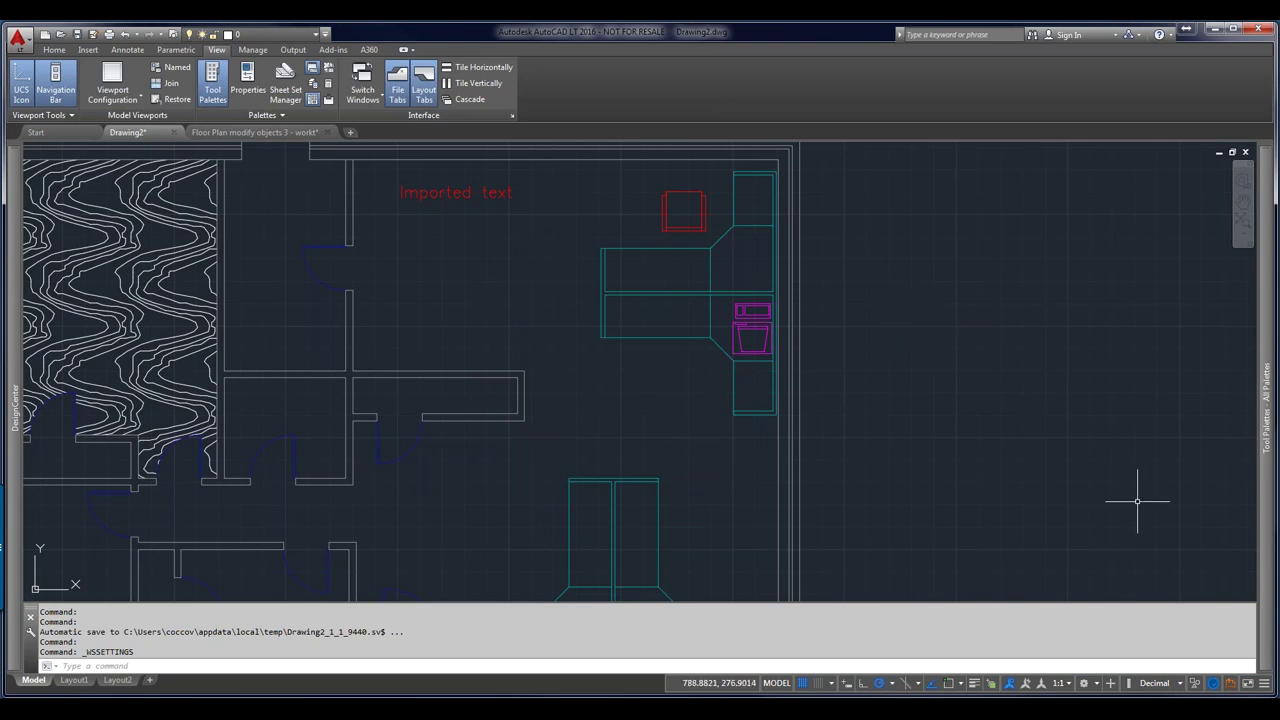
mouse_move(1264, 300)
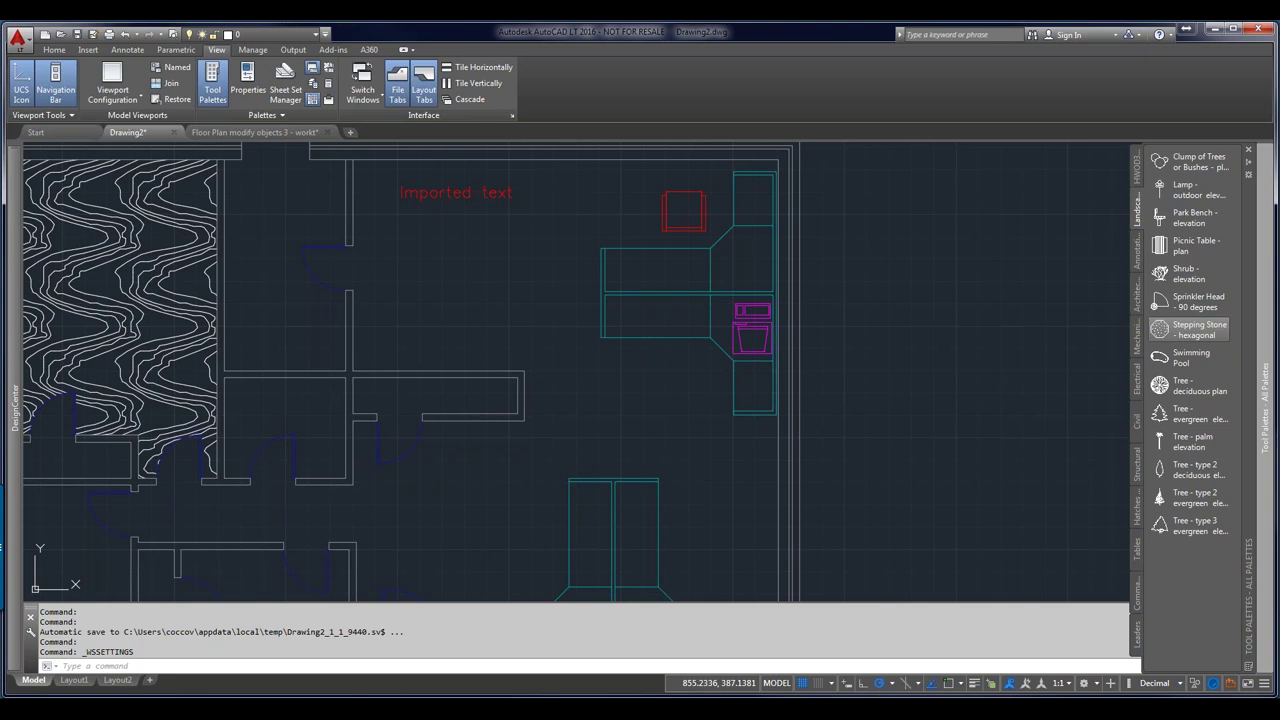
mouse_move(1270, 348)
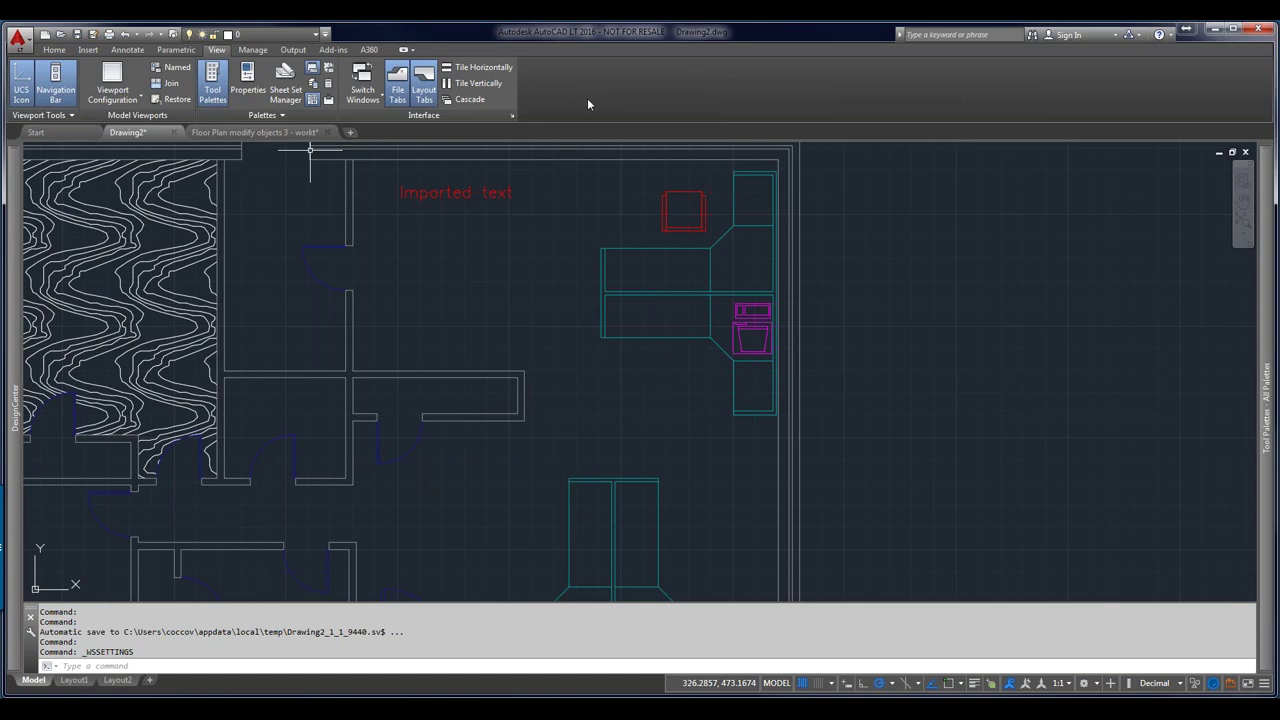
Open Options on the Files tab and expand Tool Palettes File Locations
right_click(555, 645)
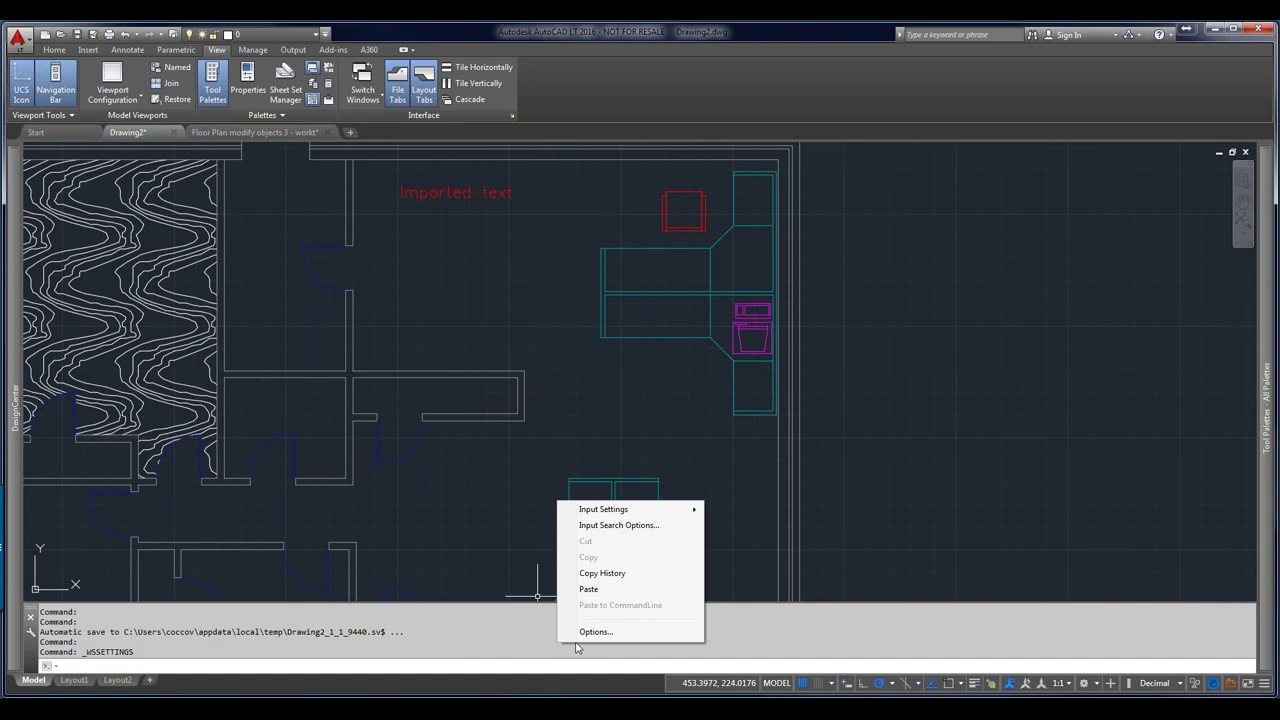
left_click(594, 632)
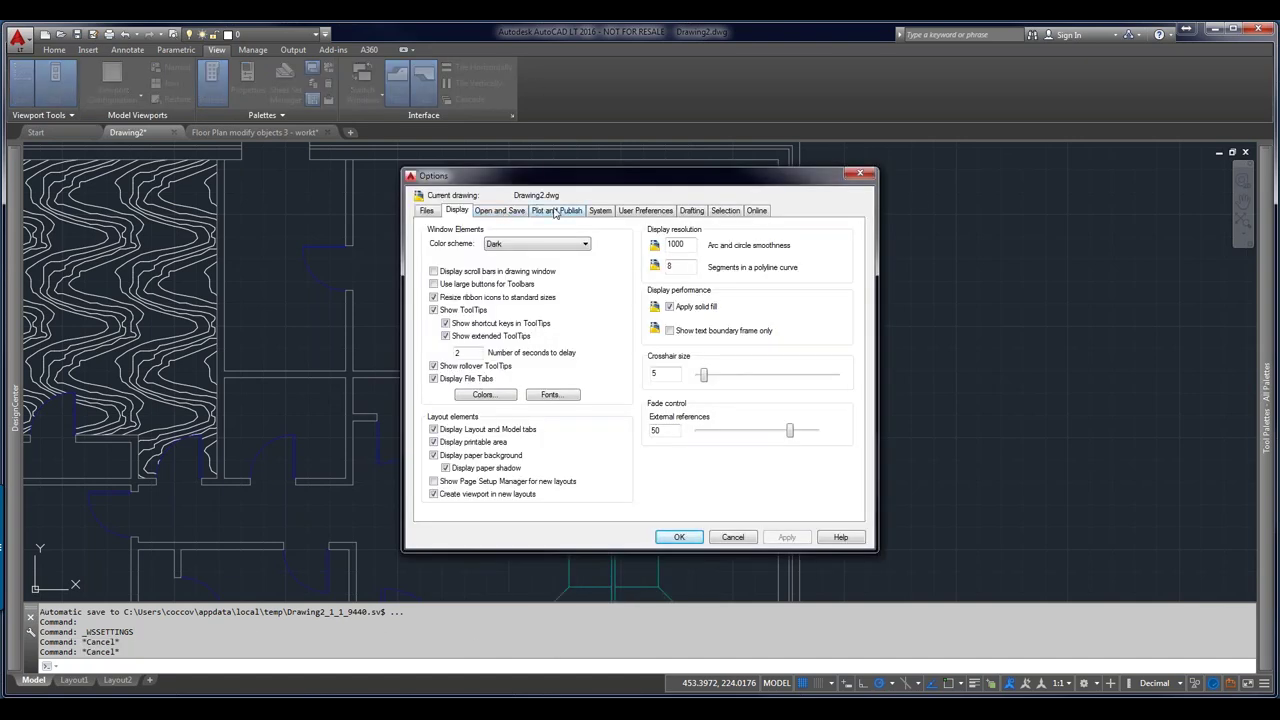
left_click(433, 210)
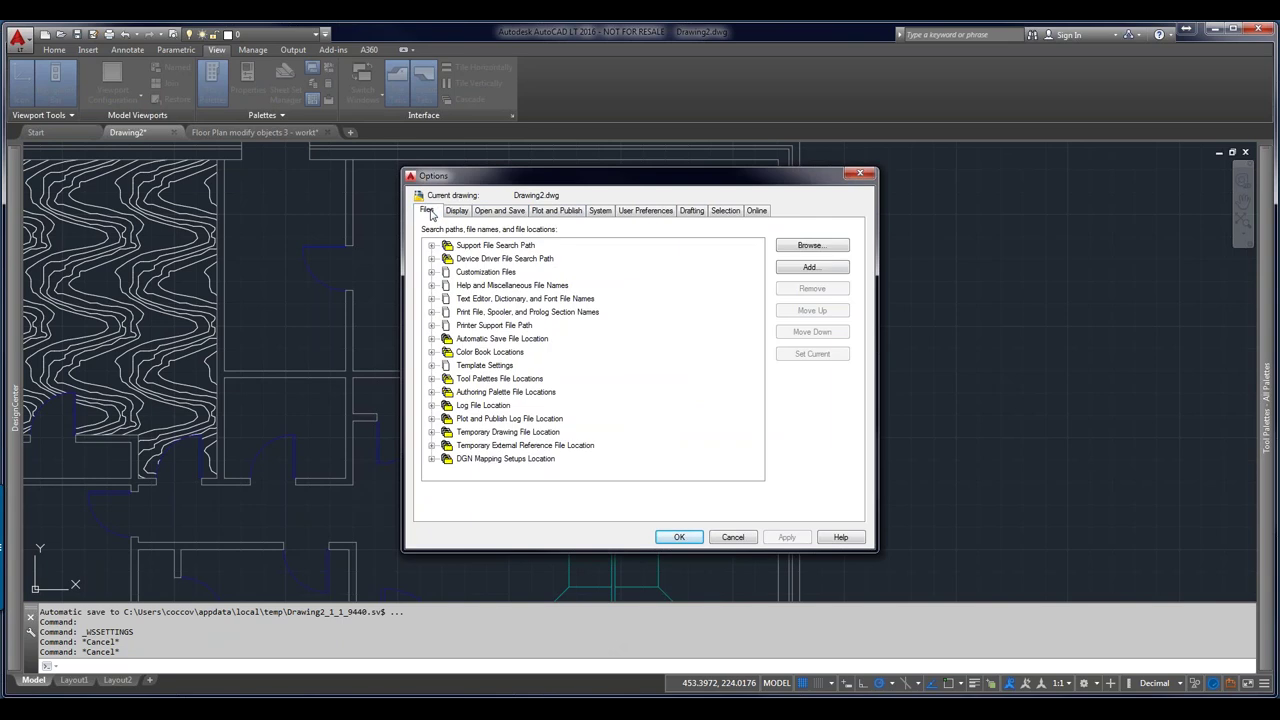
double_click(446, 379)
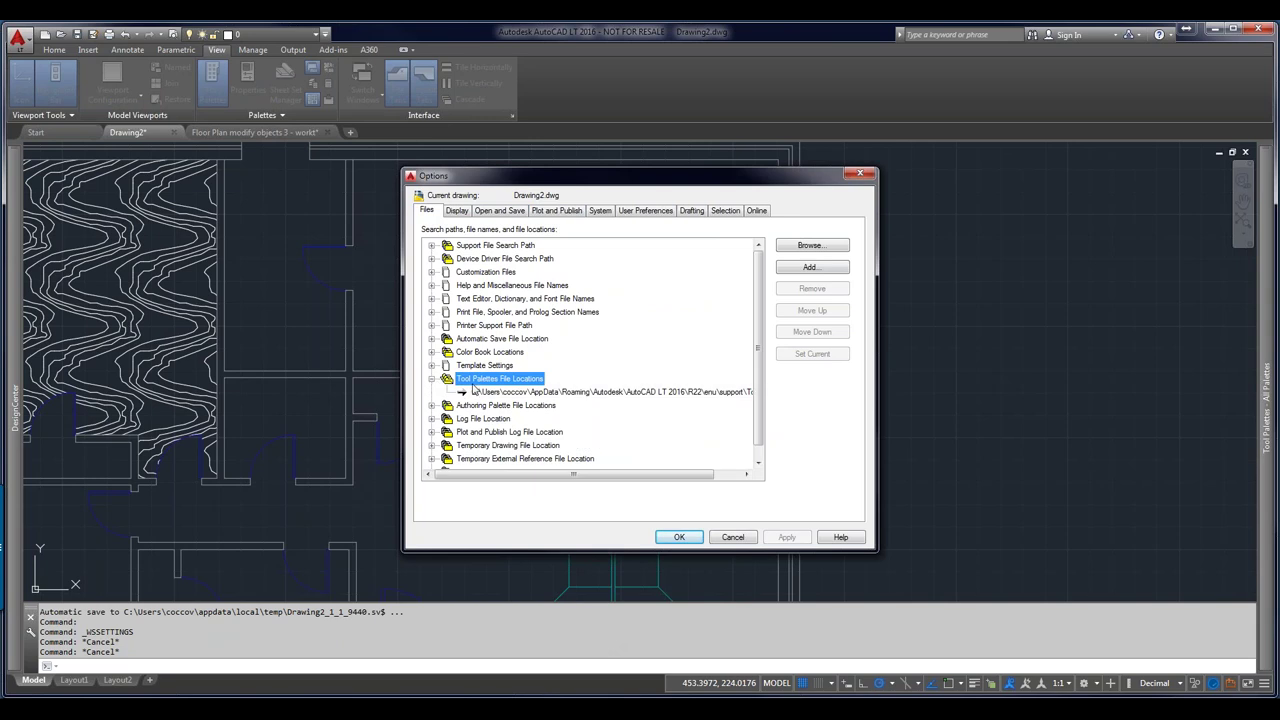
Copy the tool palettes folder path and open a Windows Explorer window
left_click(603, 391)
left_click(603, 391)
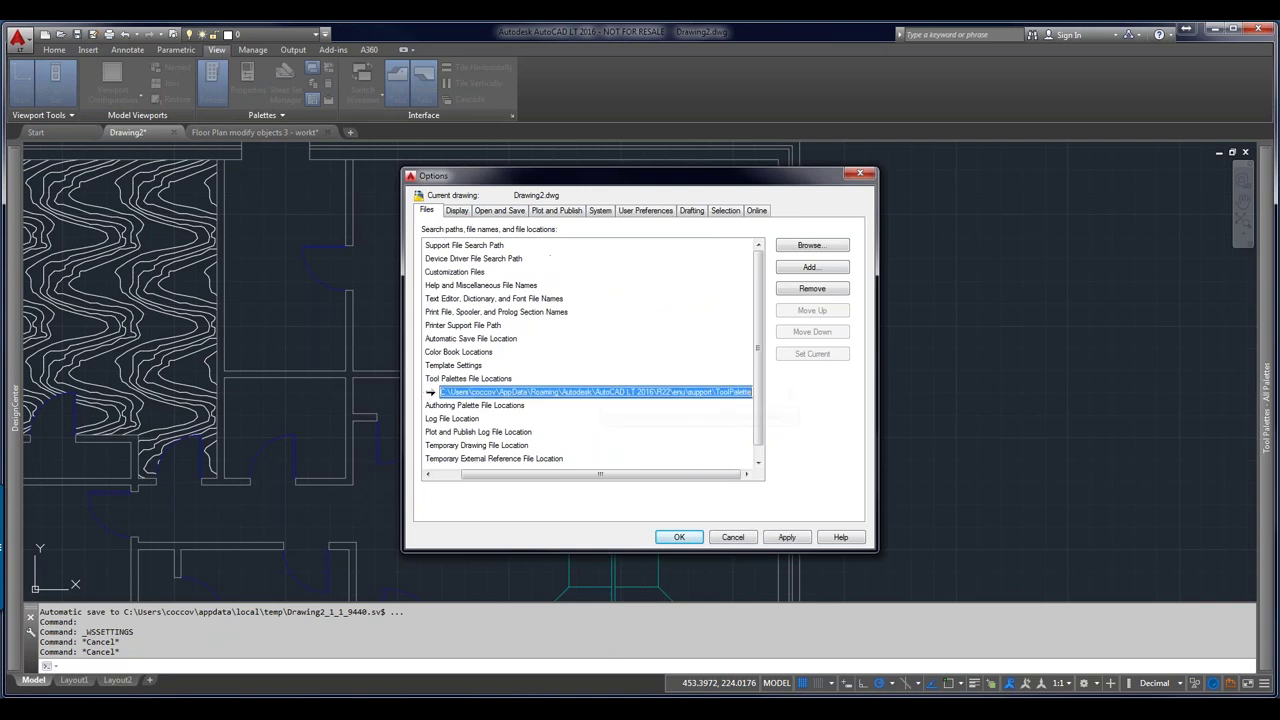
right_click(600, 394)
left_click(636, 436)
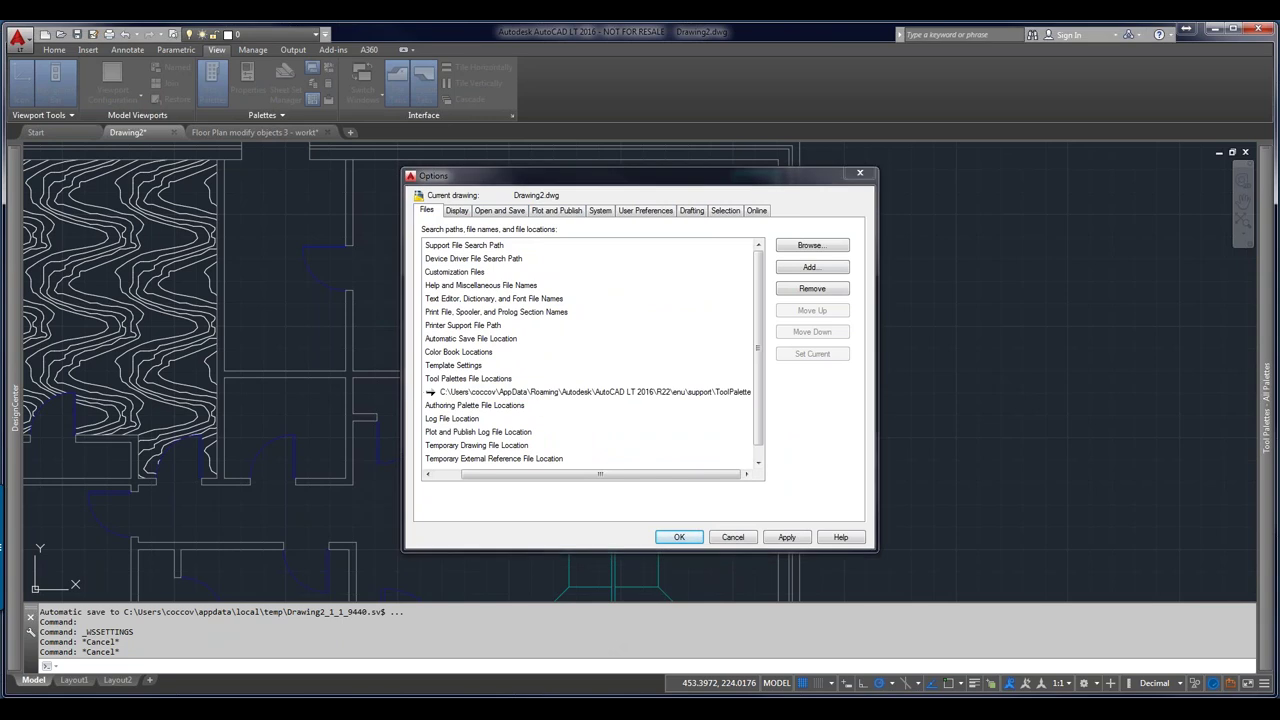
key("super+e")
Go to the pasted ToolPalette path, open Palettes and select the HWOD30E1 .atc catalog file
left_click(487, 122)
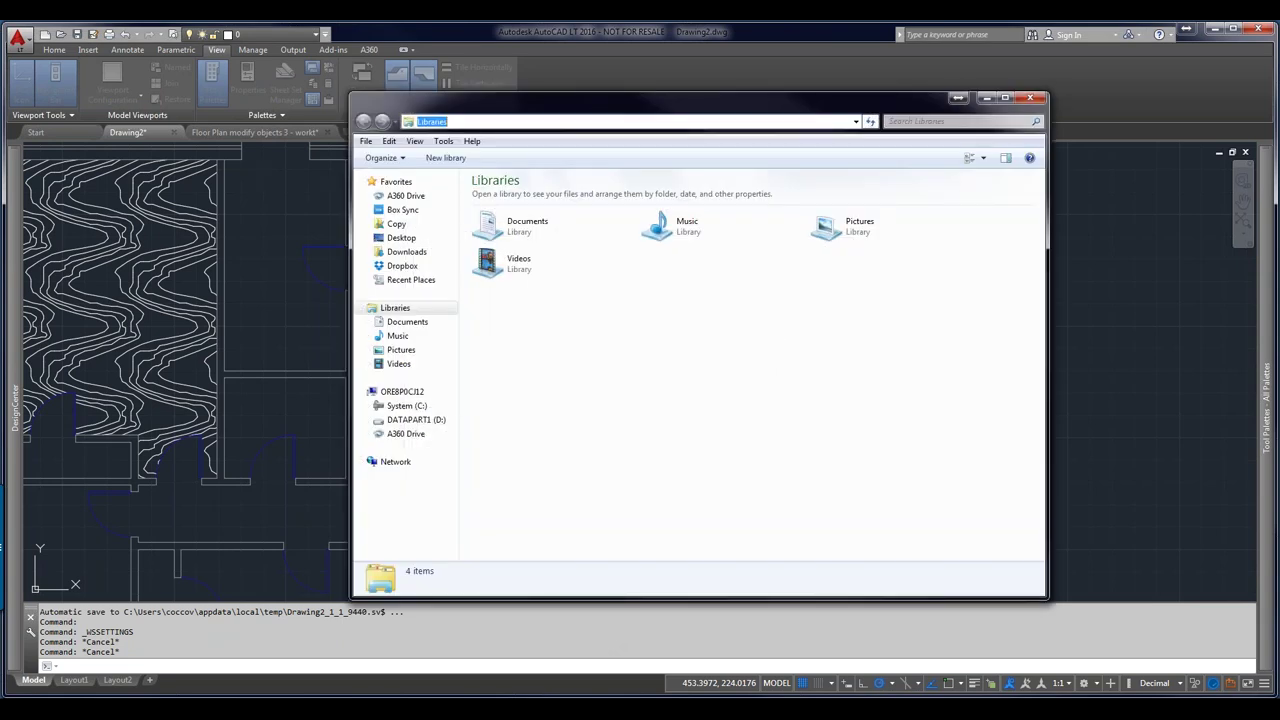
right_click(487, 122)
left_click(519, 176)
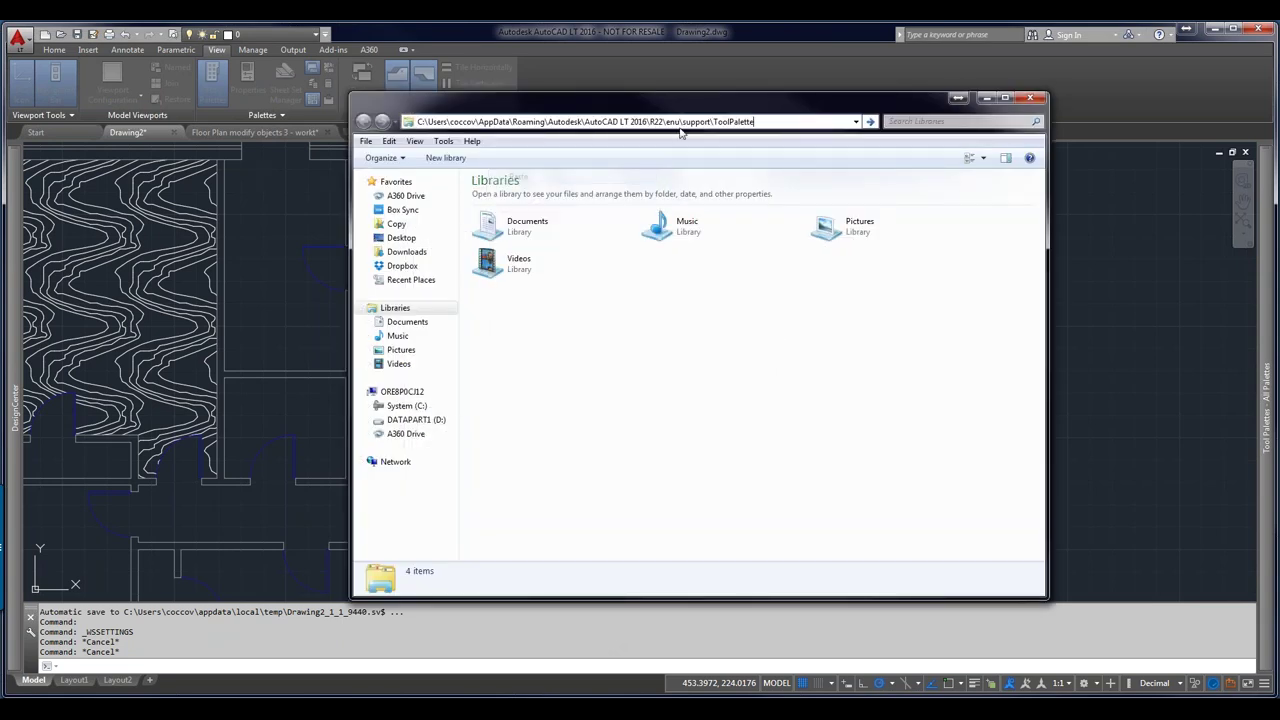
left_click(869, 121)
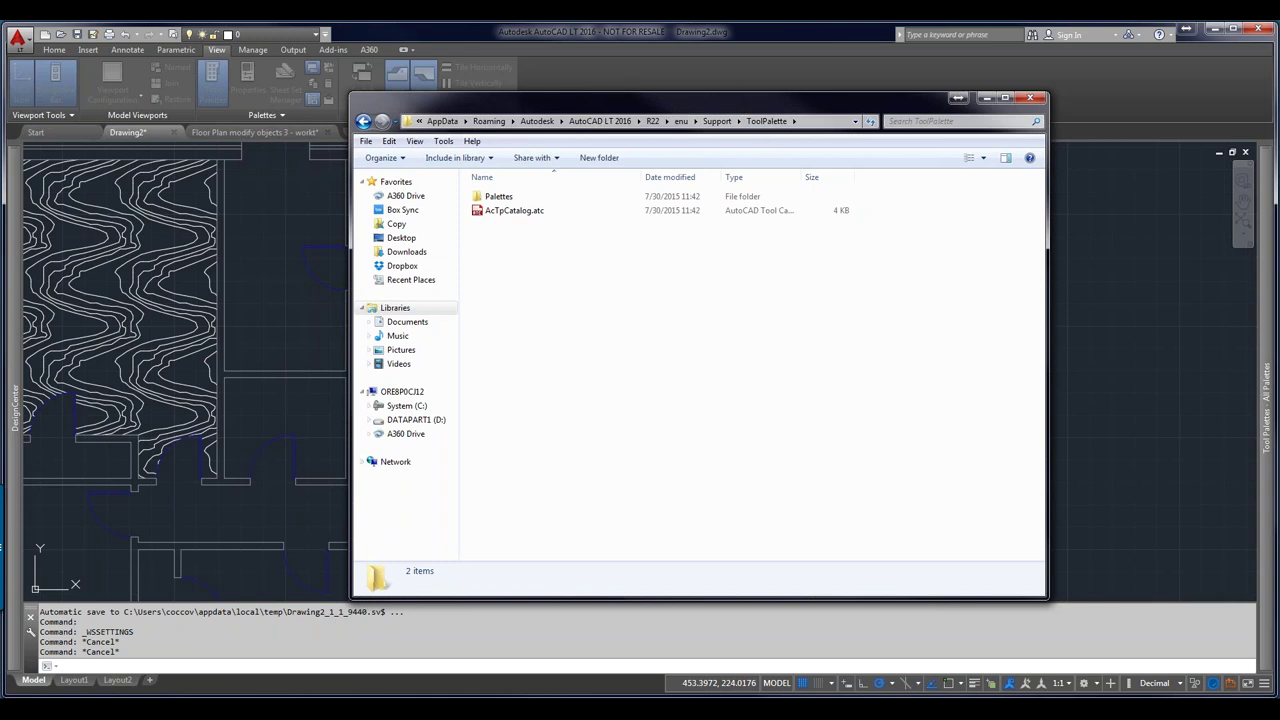
double_click(490, 198)
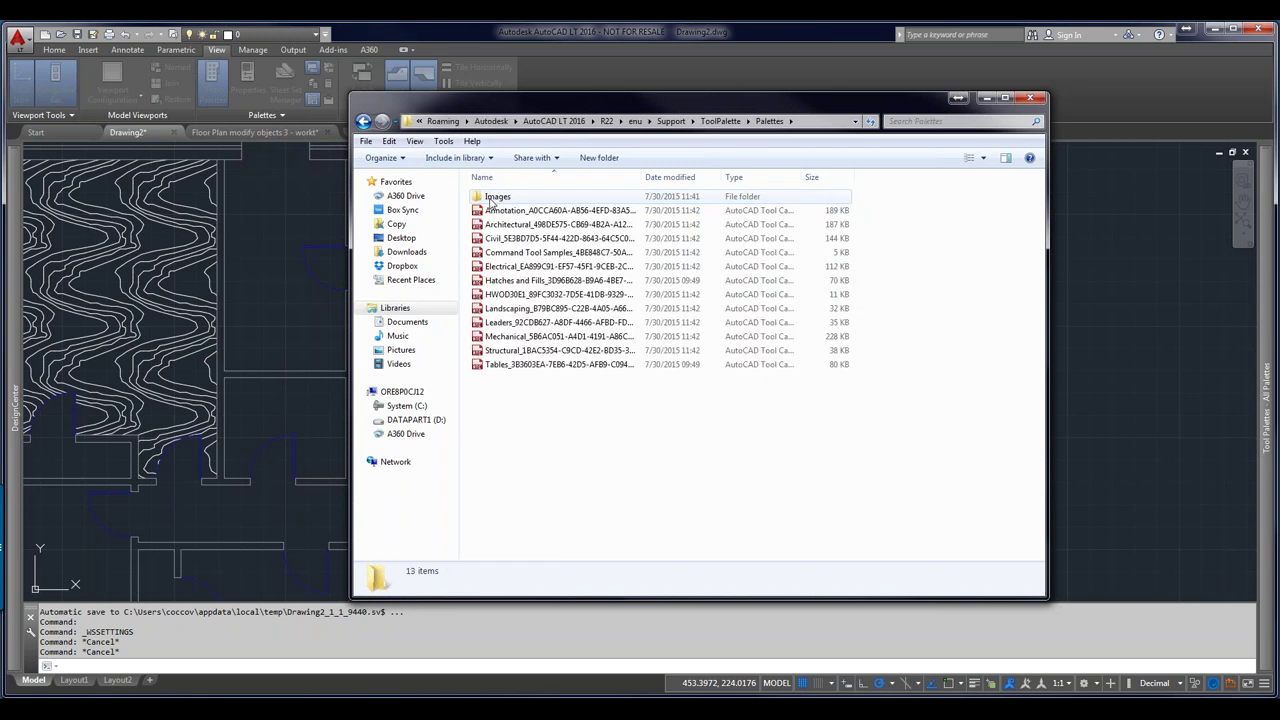
left_click(507, 298)
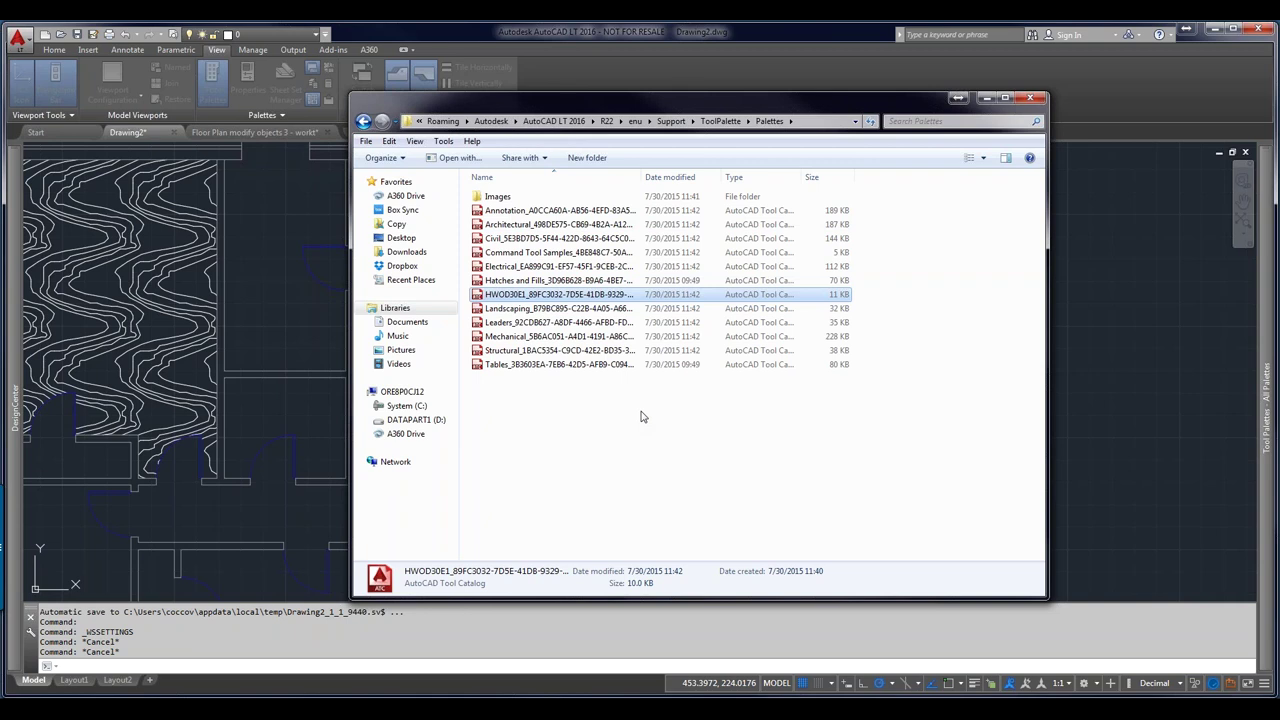
Close the Explorer window and cancel the Options dialog without changes
left_click(1030, 98)
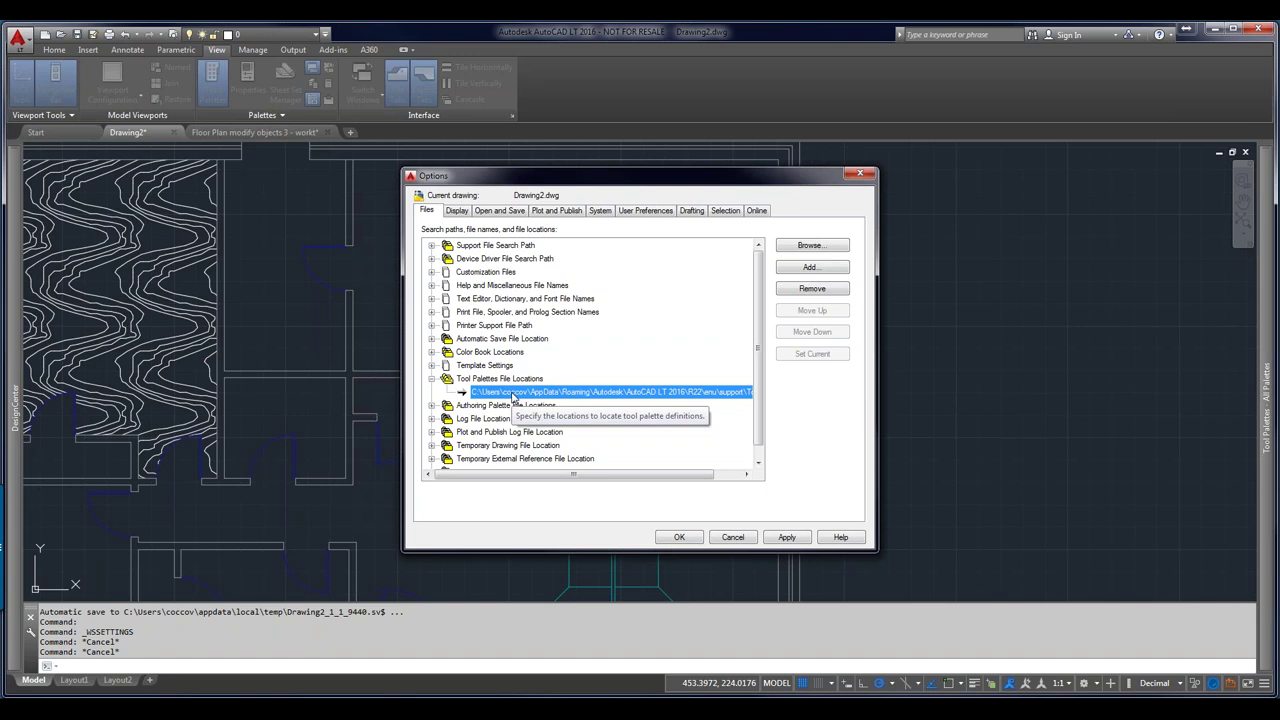
left_click(733, 537)
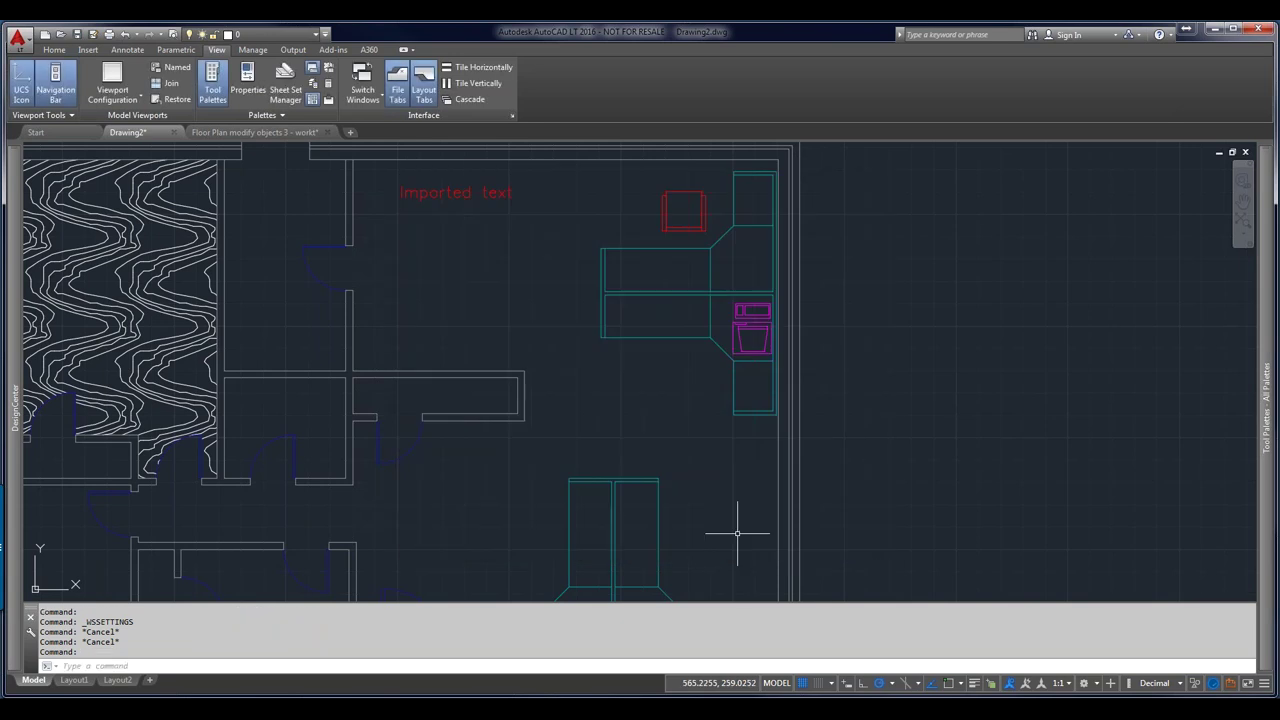
Float the Tool Palettes near the screen centre and turn off Auto-hide
mouse_move(14, 407)
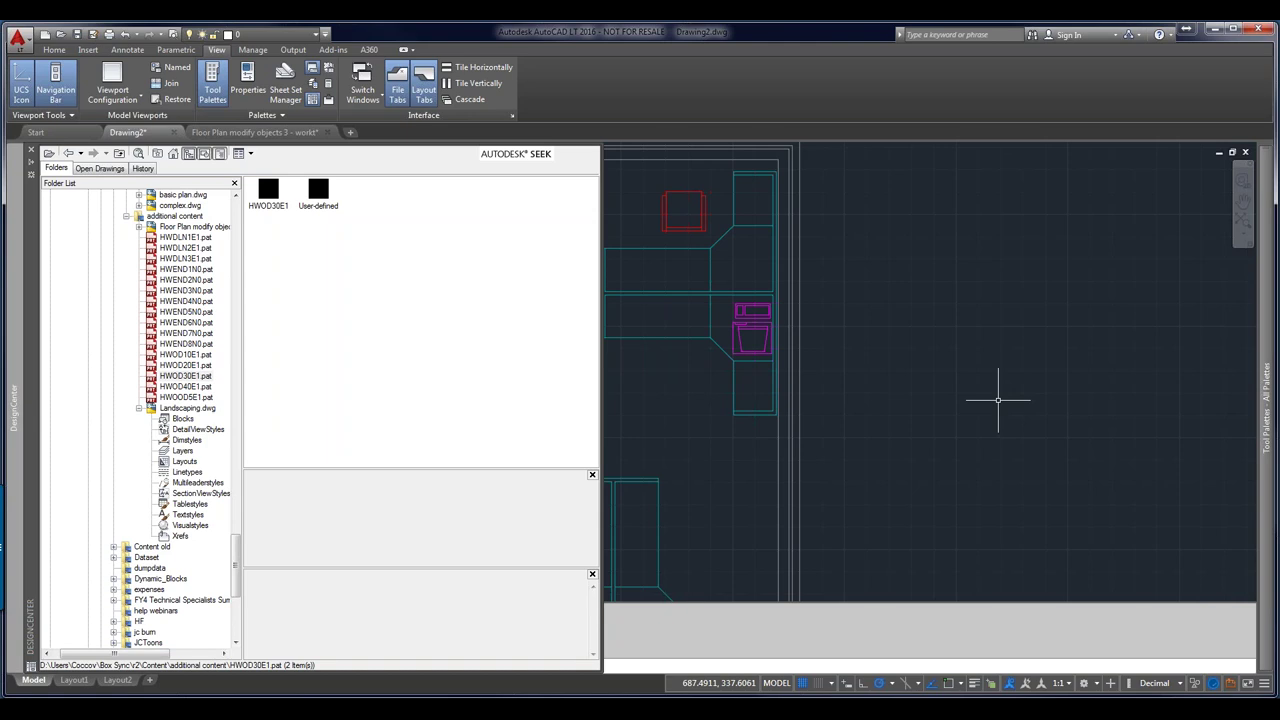
mouse_move(1266, 468)
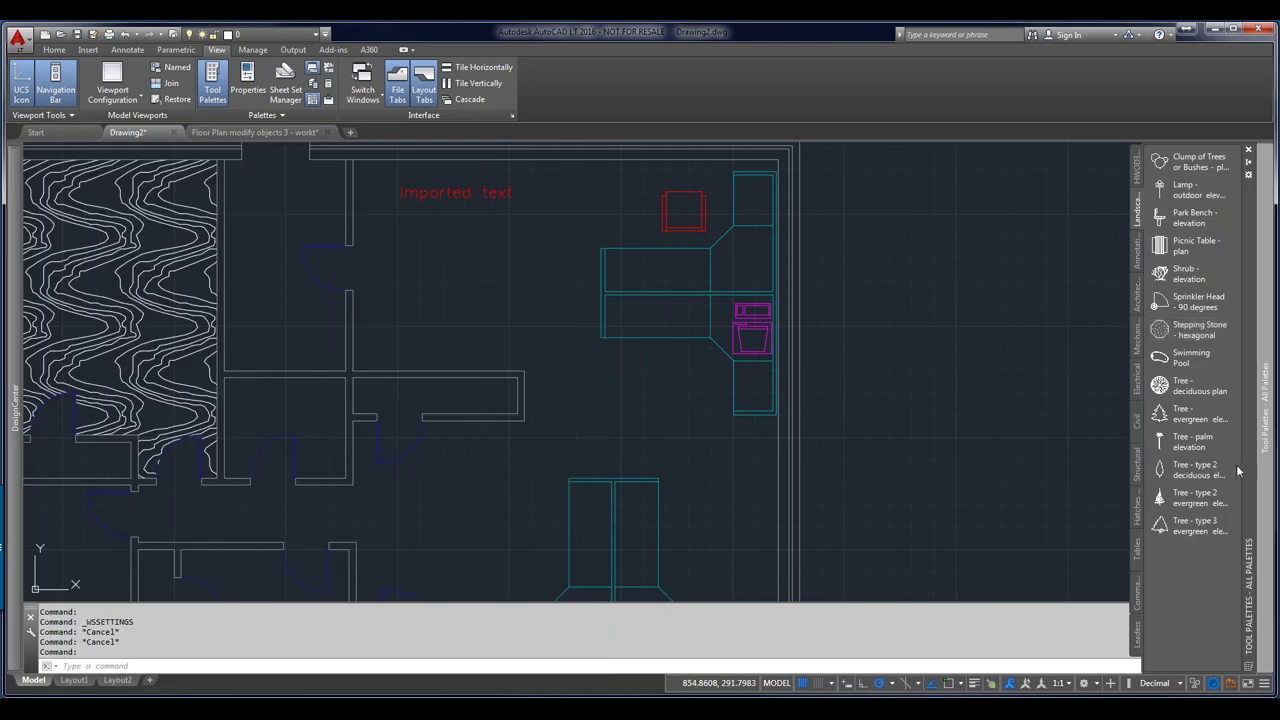
left_click_drag(1250, 465, 994, 432)
mouse_move(10, 365)
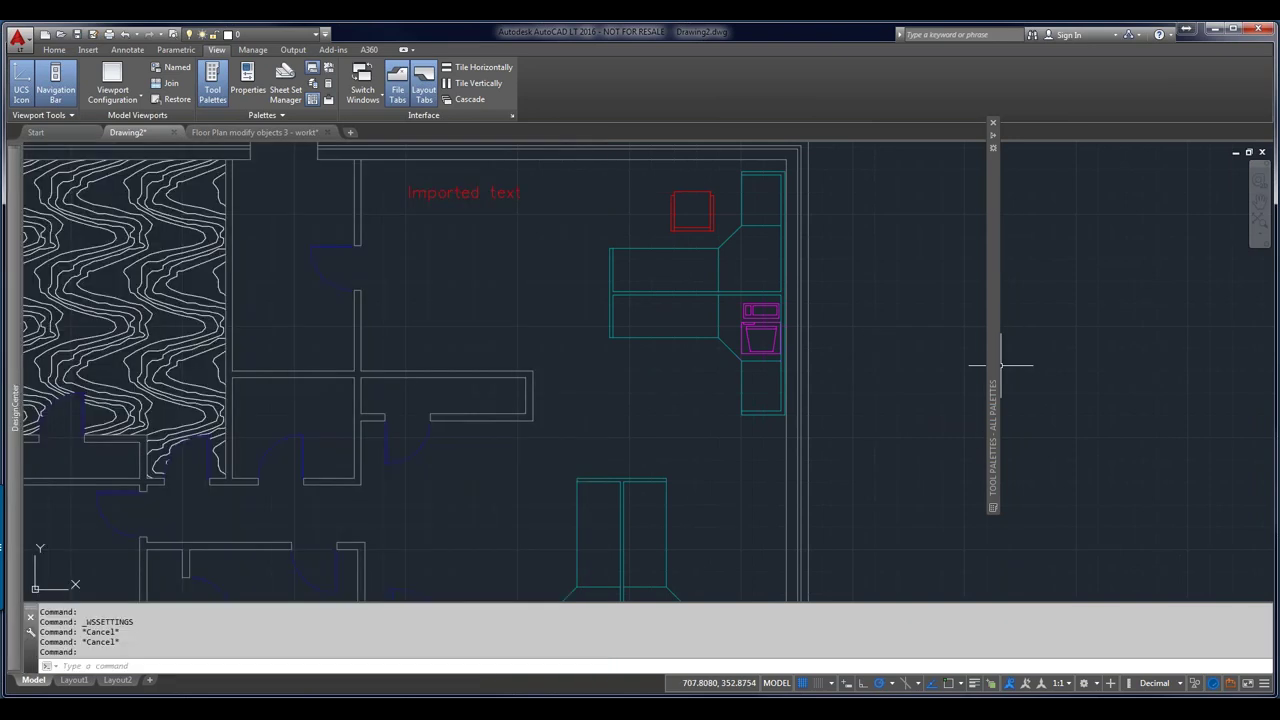
right_click(995, 365)
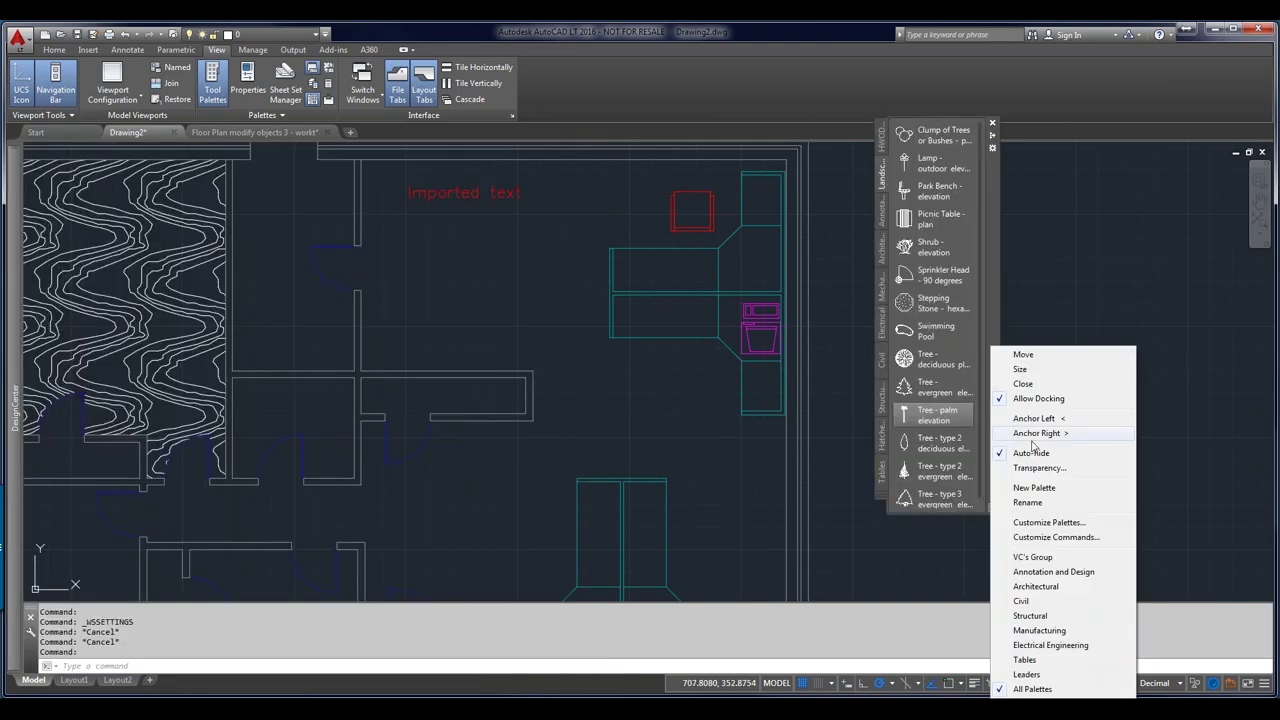
left_click(1031, 452)
mouse_move(22, 416)
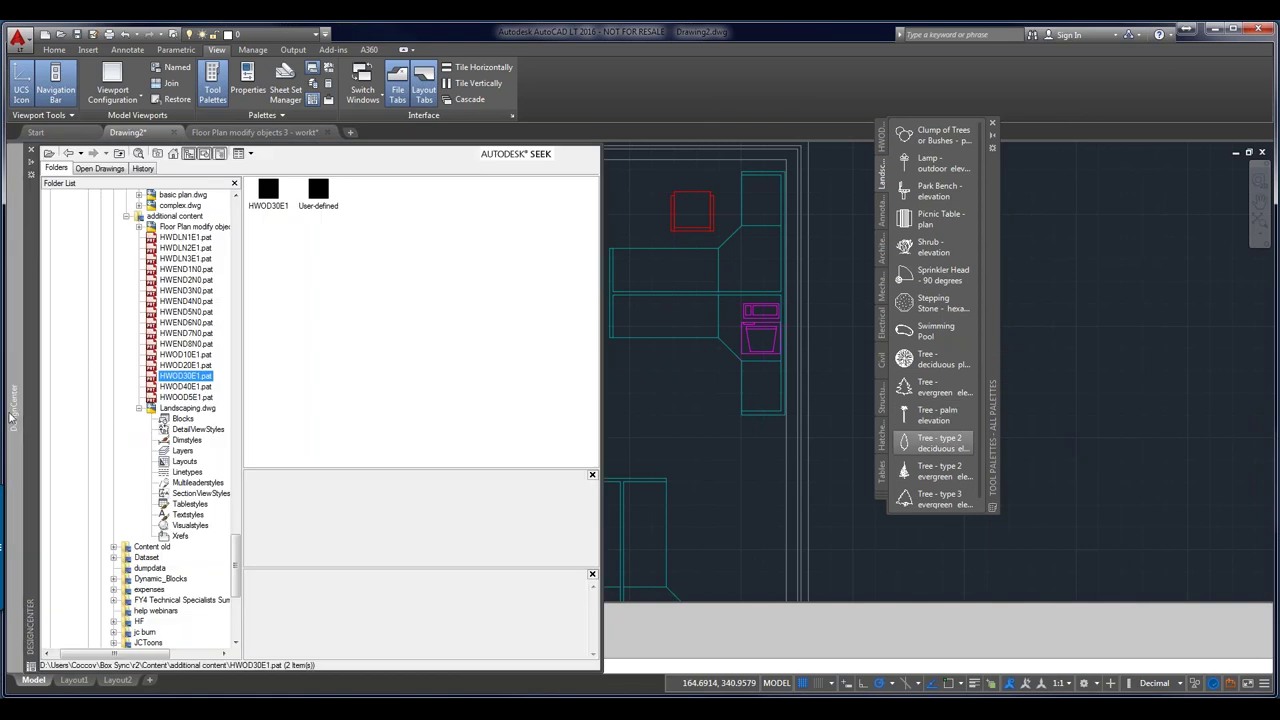
Load basic plan.dwg in DesignCenter and list its contents
right_click(12, 416)
left_click(282, 468)
scroll(241, 549, "up", 12)
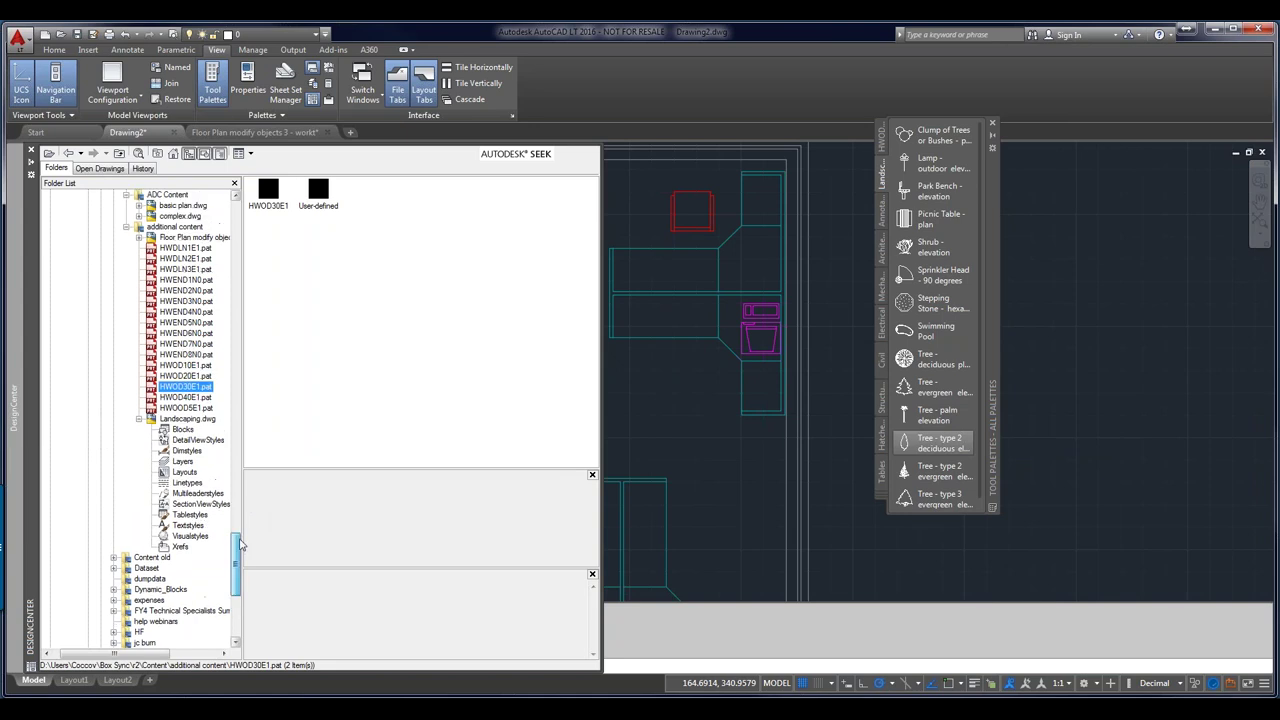
scroll(234, 486, "down", 3)
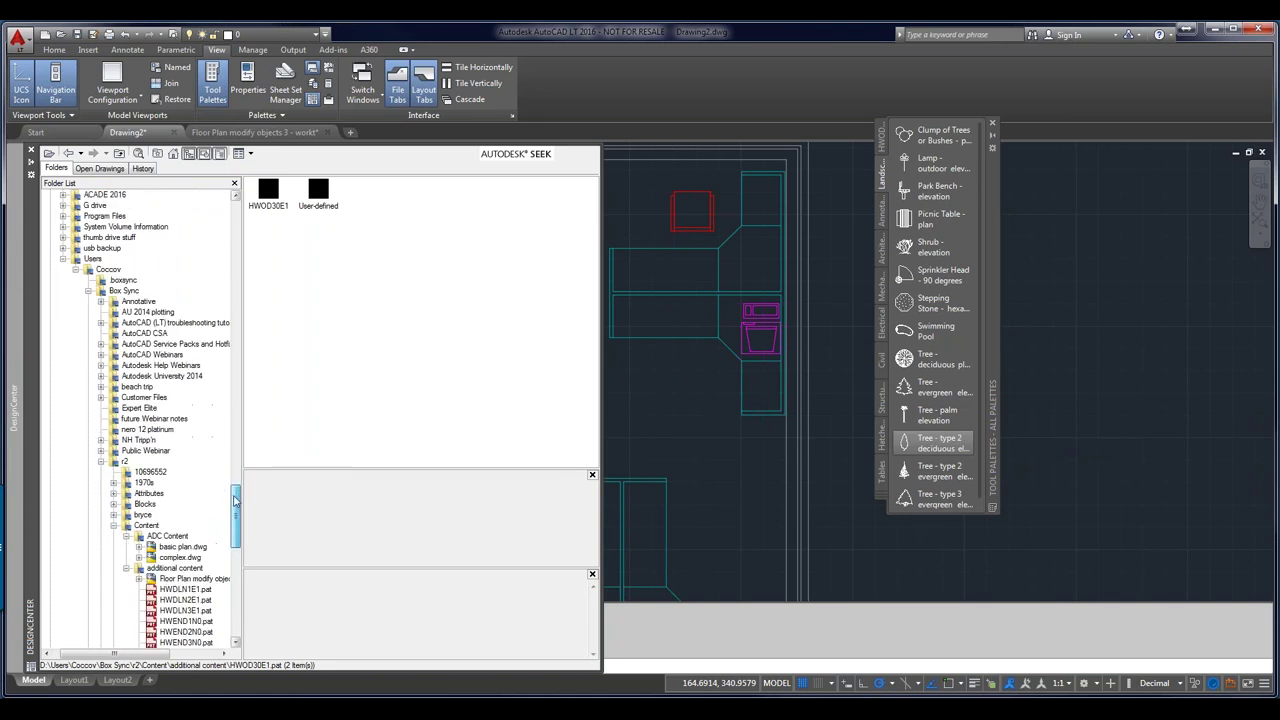
left_click(178, 548)
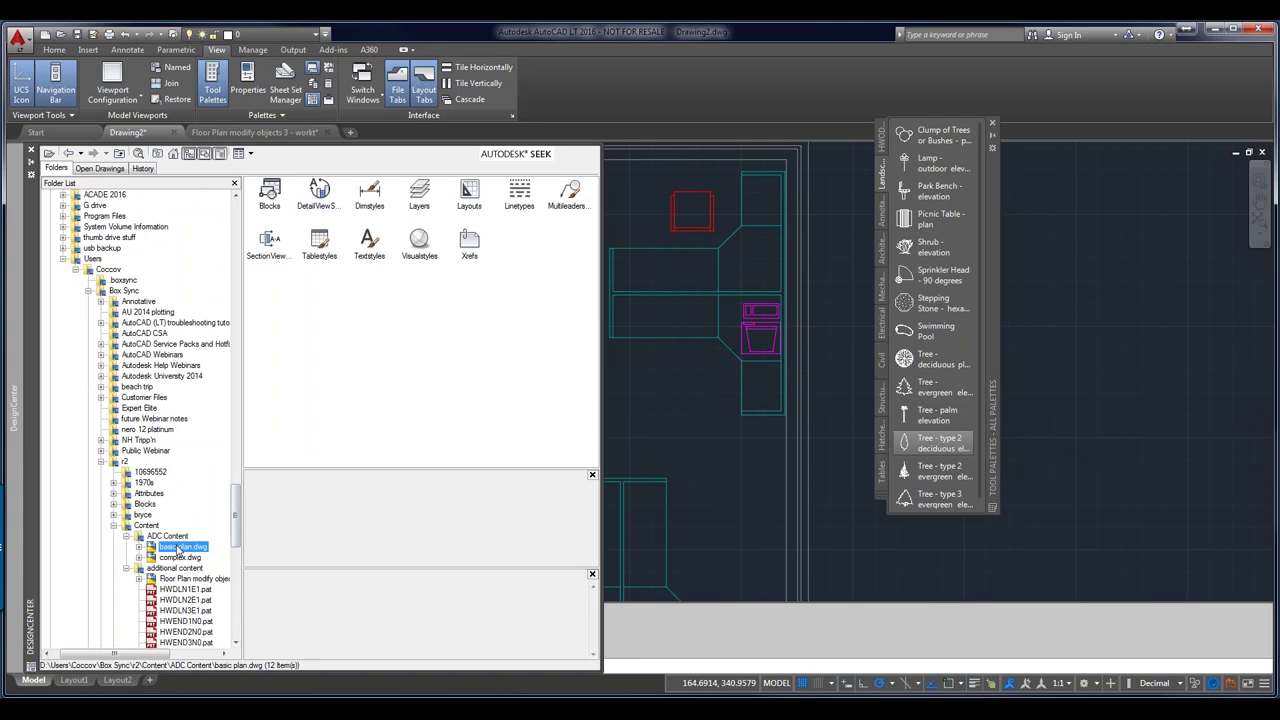
double_click(270, 192)
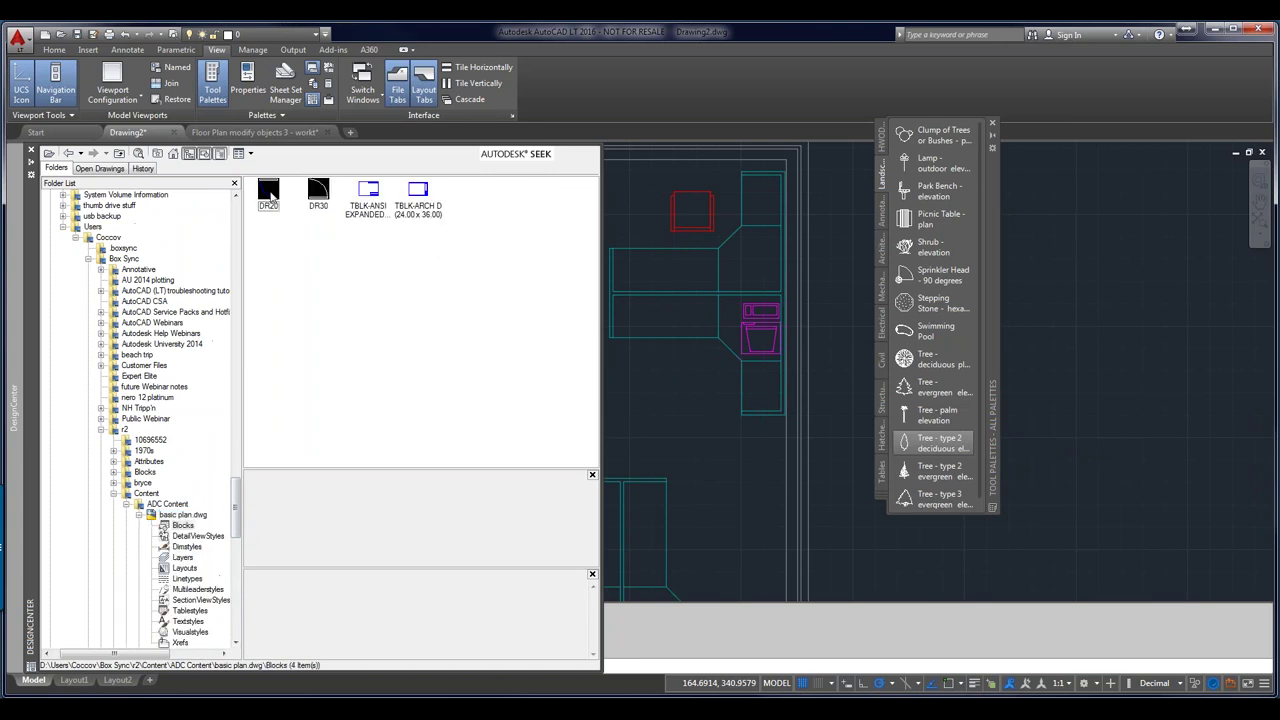
Create a basic plan tool palette from its Blocks (DR20, DR30, two title blocks), then close DesignCenter
left_click(178, 526)
right_click(184, 536)
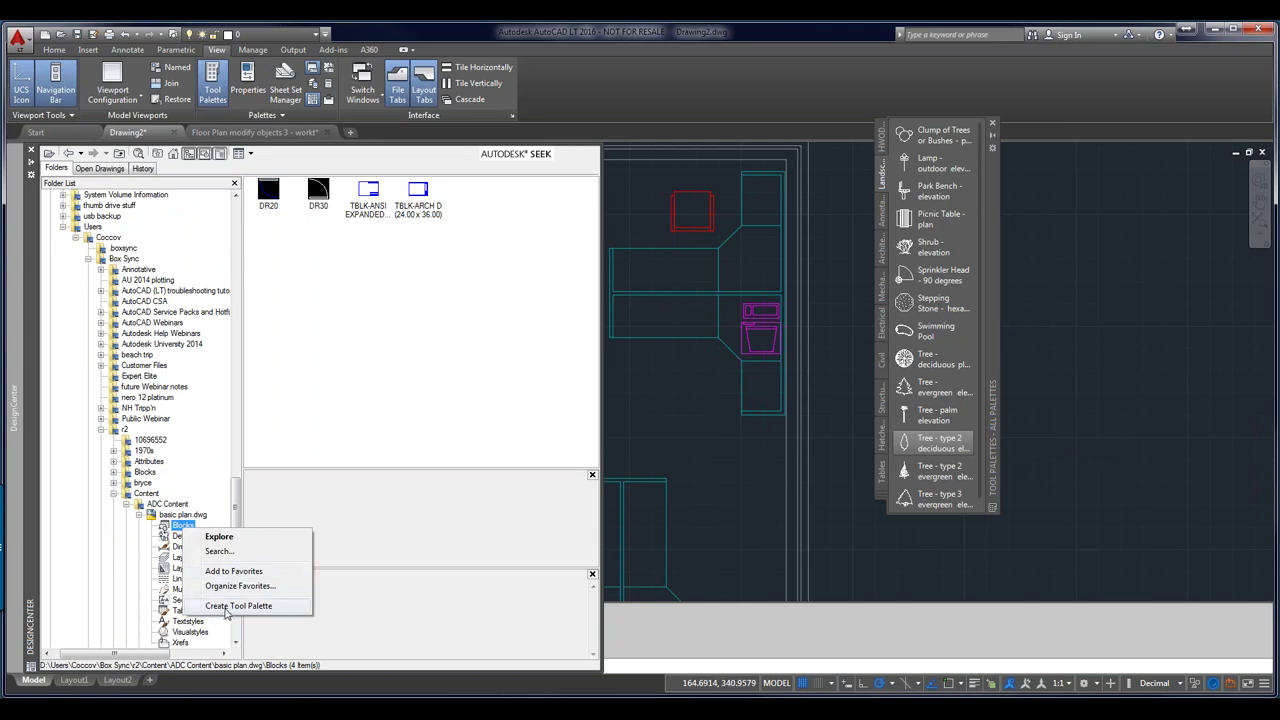
left_click(228, 606)
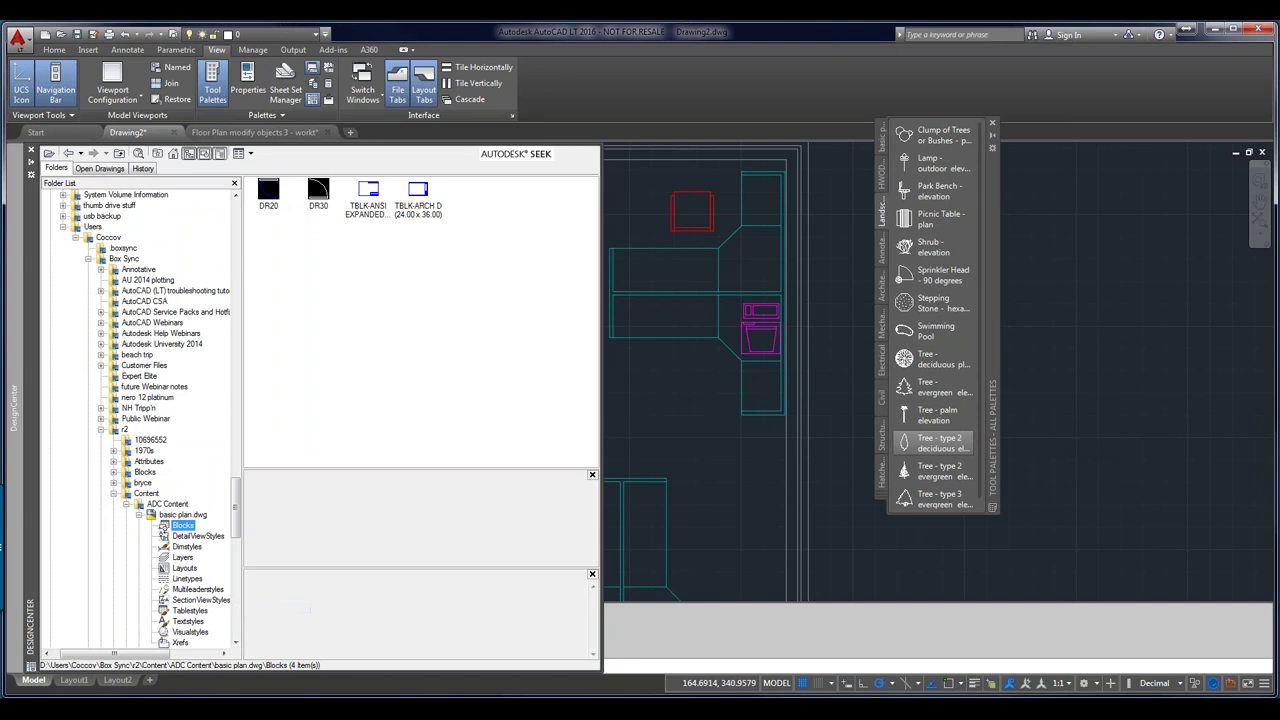
key("ctrl+2")
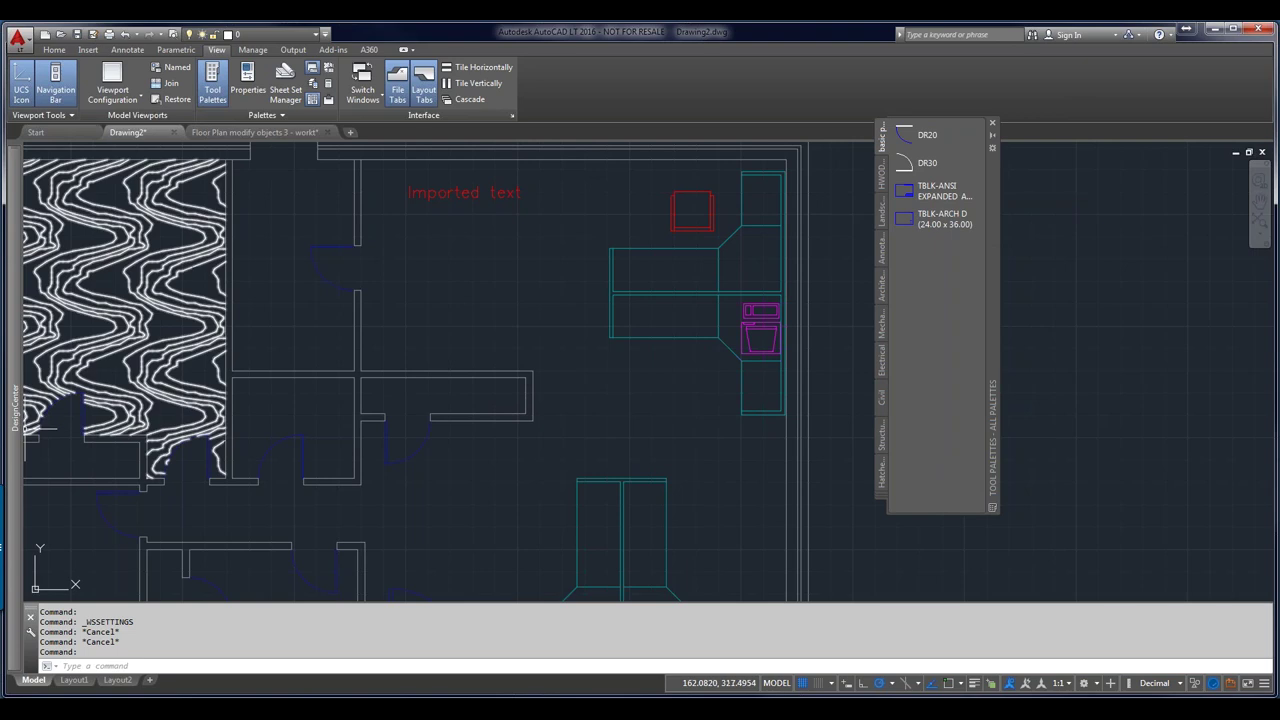
Drag the A-Sized and D-Sized layouts from basic plan.dwg into Drawing2 and view A-Sized
mouse_move(16, 444)
mouse_move(16, 320)
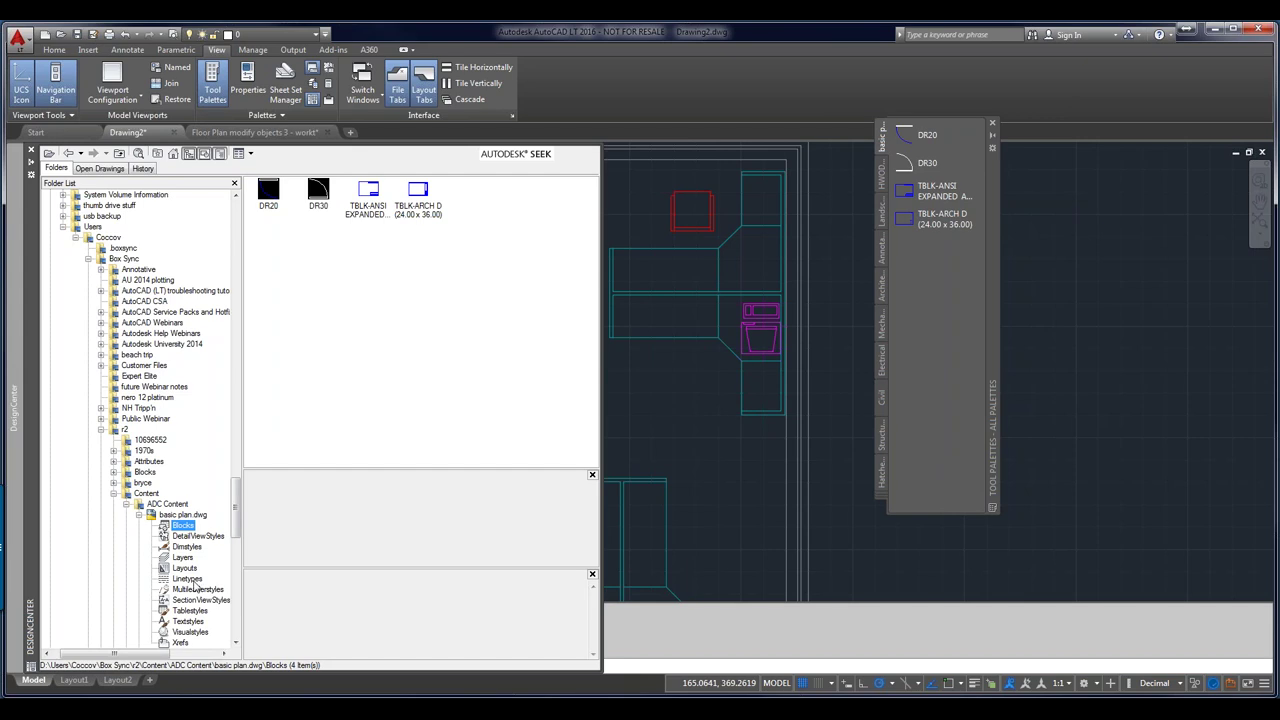
left_click(185, 567)
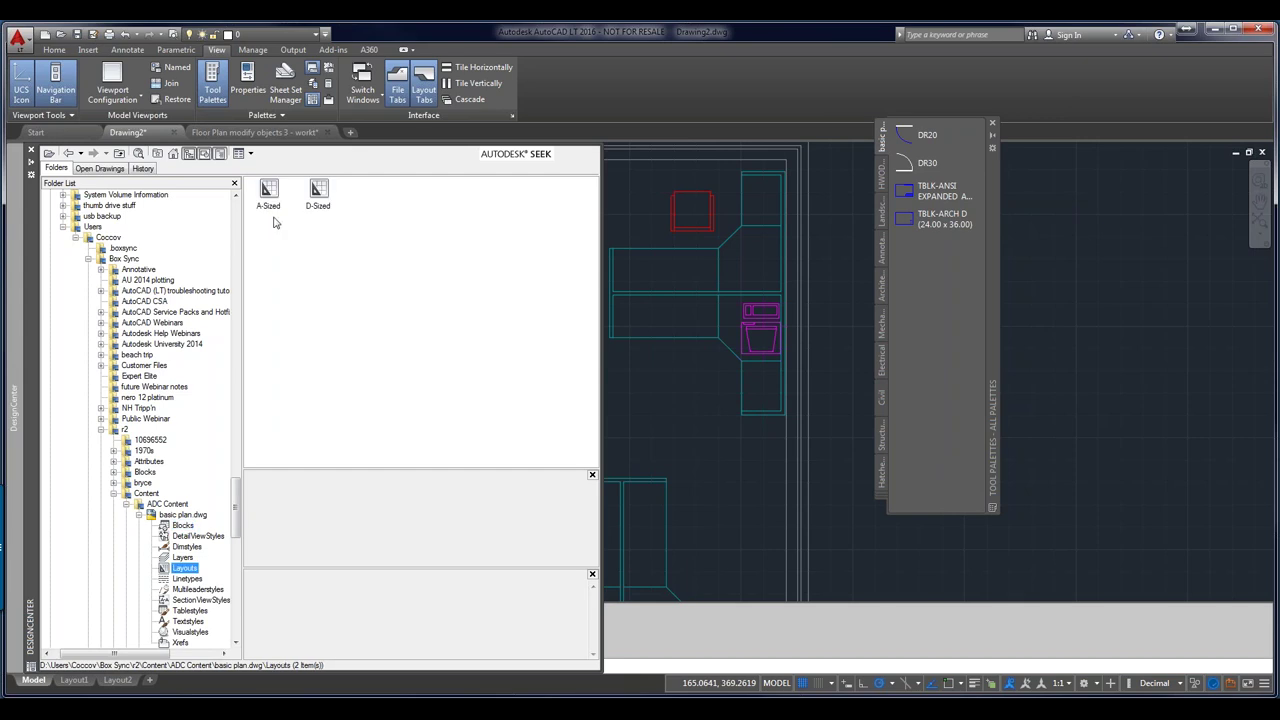
mouse_move(356, 197)
left_mouse_down()
mouse_move(283, 205)
mouse_move(688, 545)
left_mouse_up()
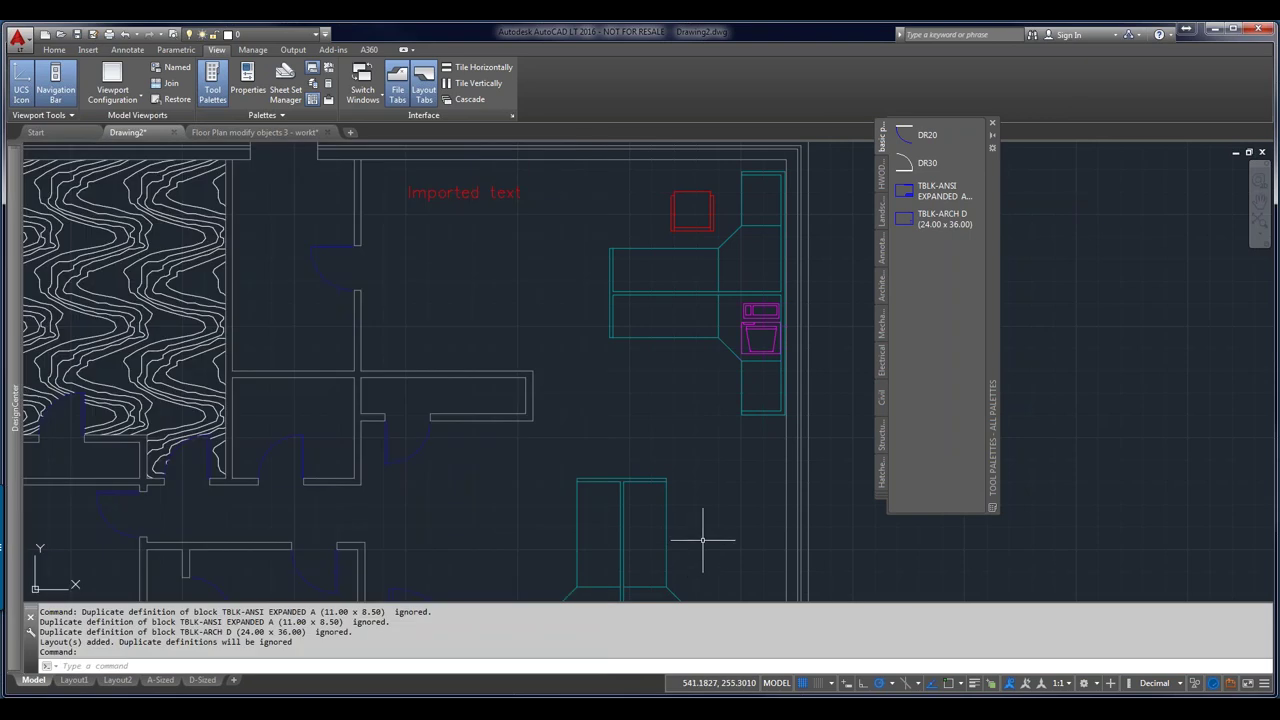
left_click(160, 680)
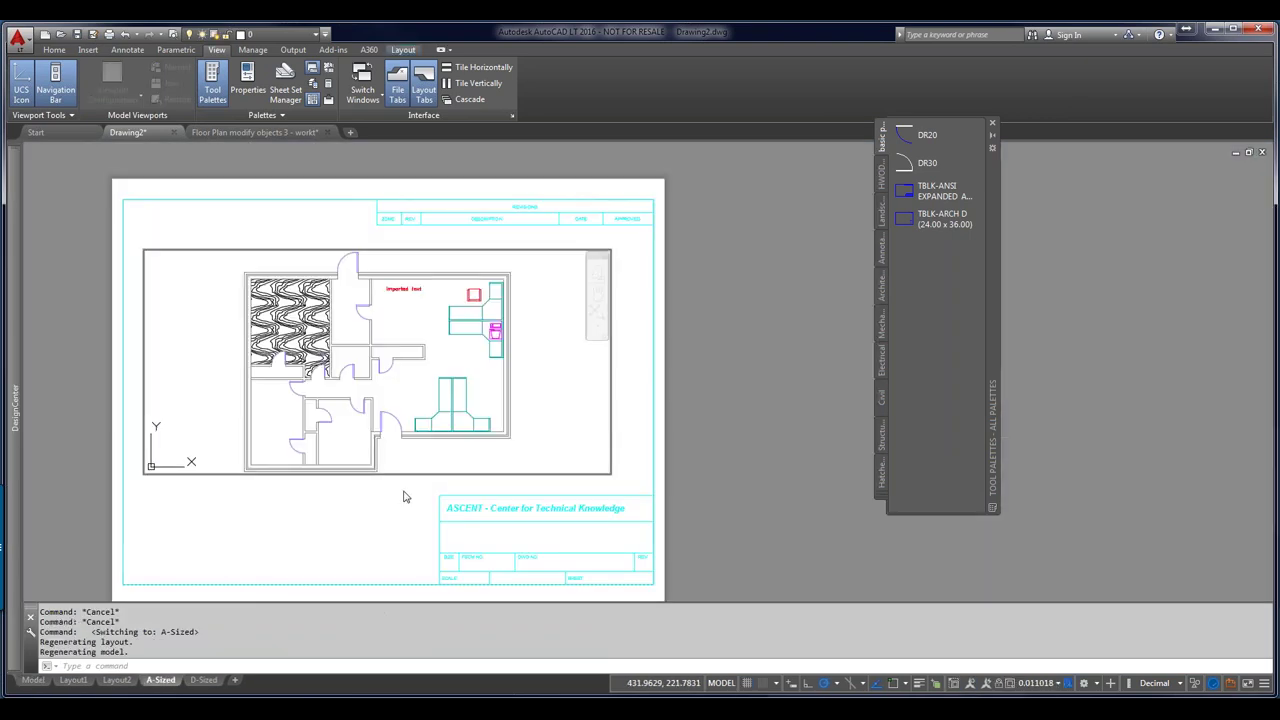
Show the D-Sized layout with the floor plan in its title block, with DesignCenter closed
left_click(208, 681)
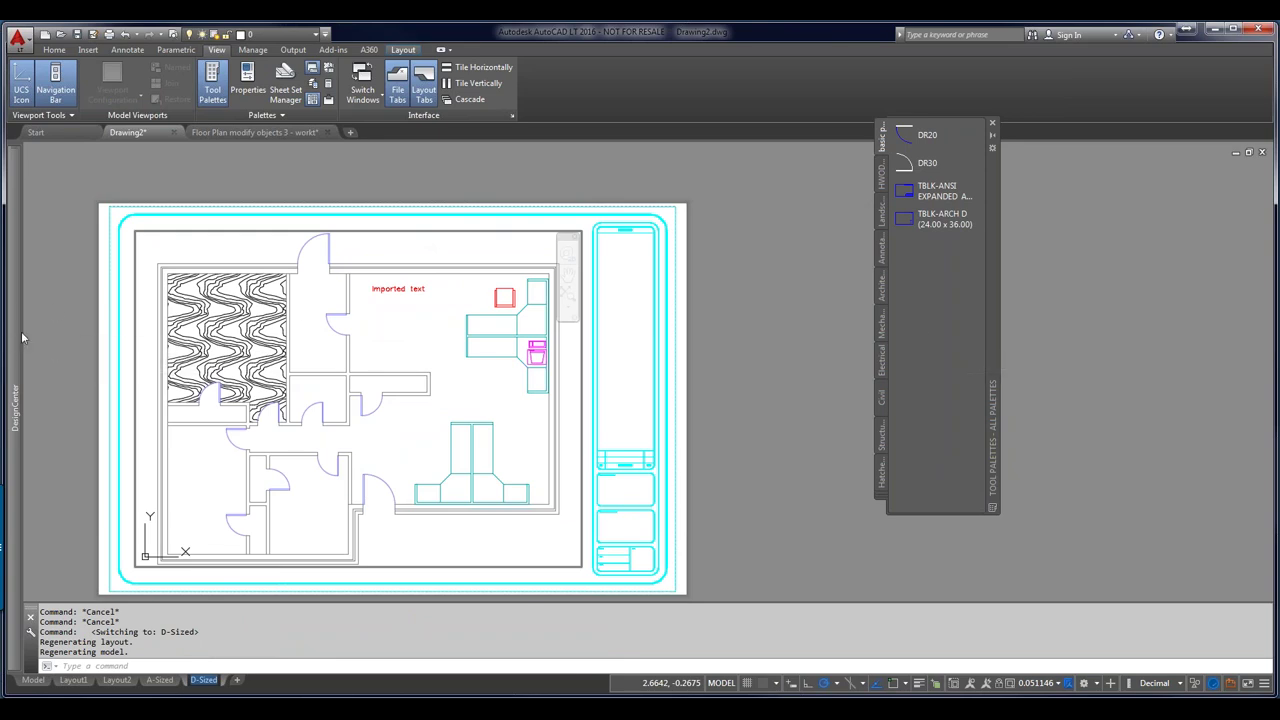
mouse_move(21, 336)
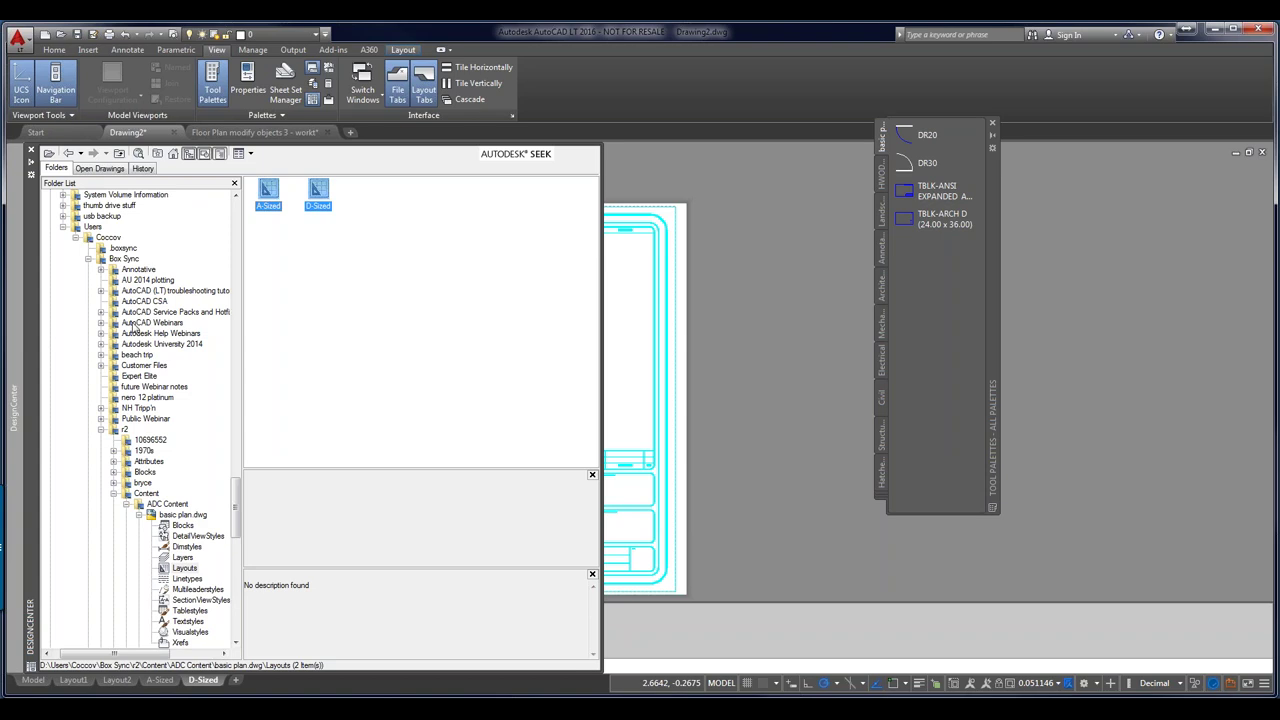
key("ctrl+2")
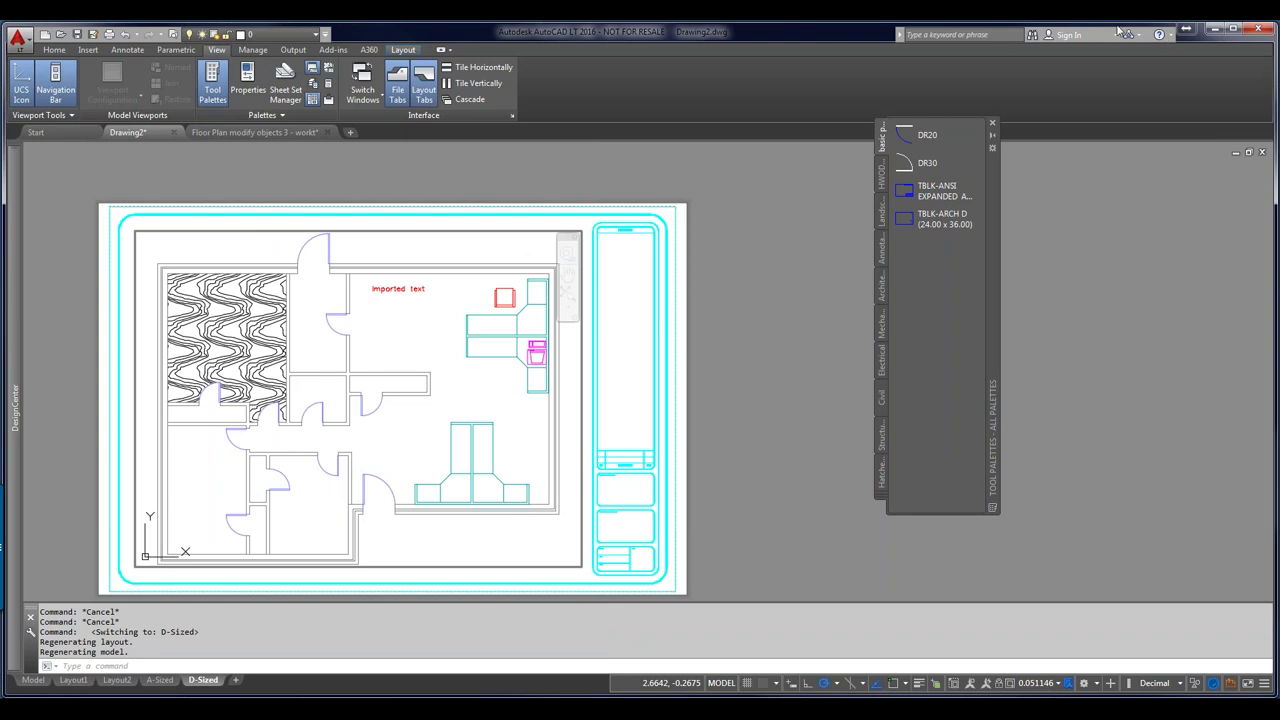
left_click(1120, 34)
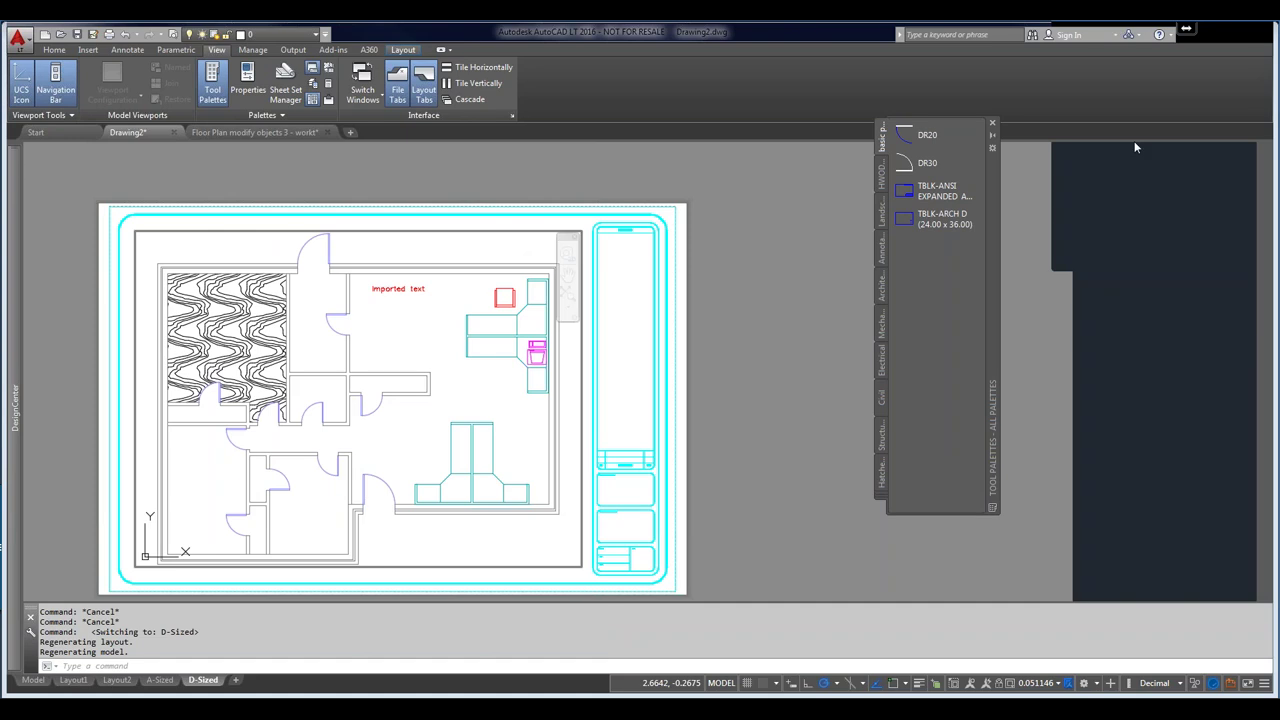